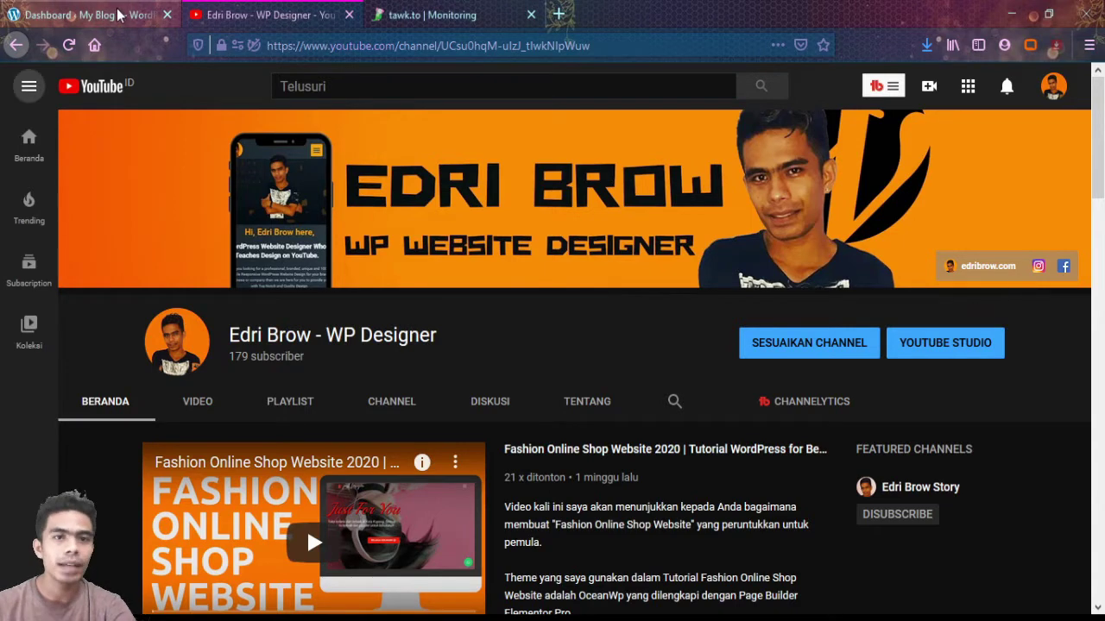
- Switch to the WordPress admin tab and look over the Dashboard home widgets from the welcome panel down to Activity
click(86, 15)
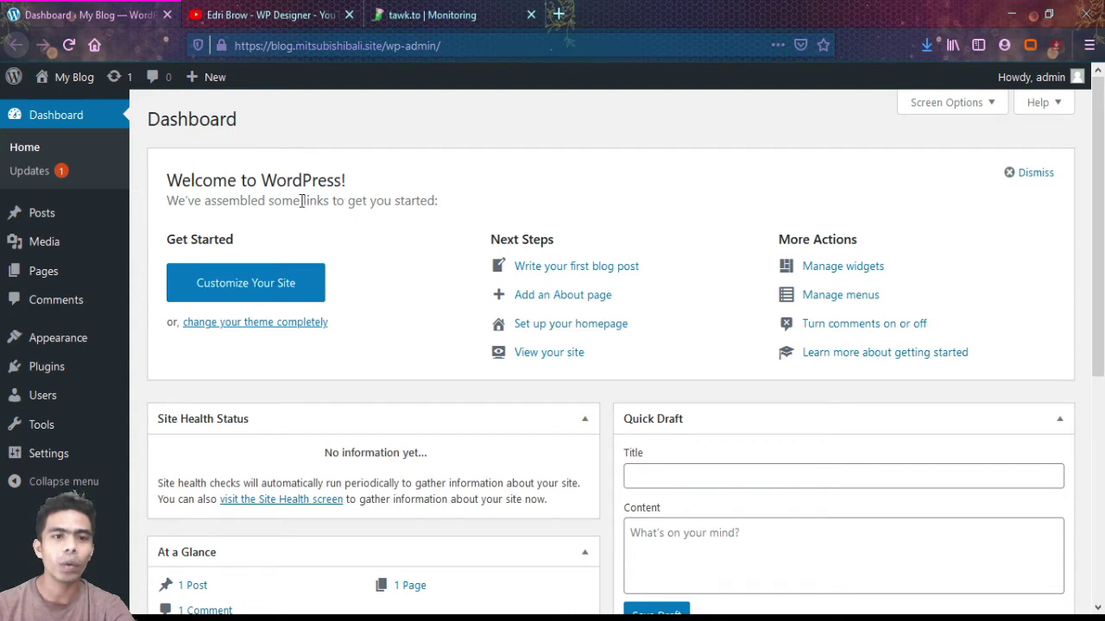
scroll(384, 226, down, 3)
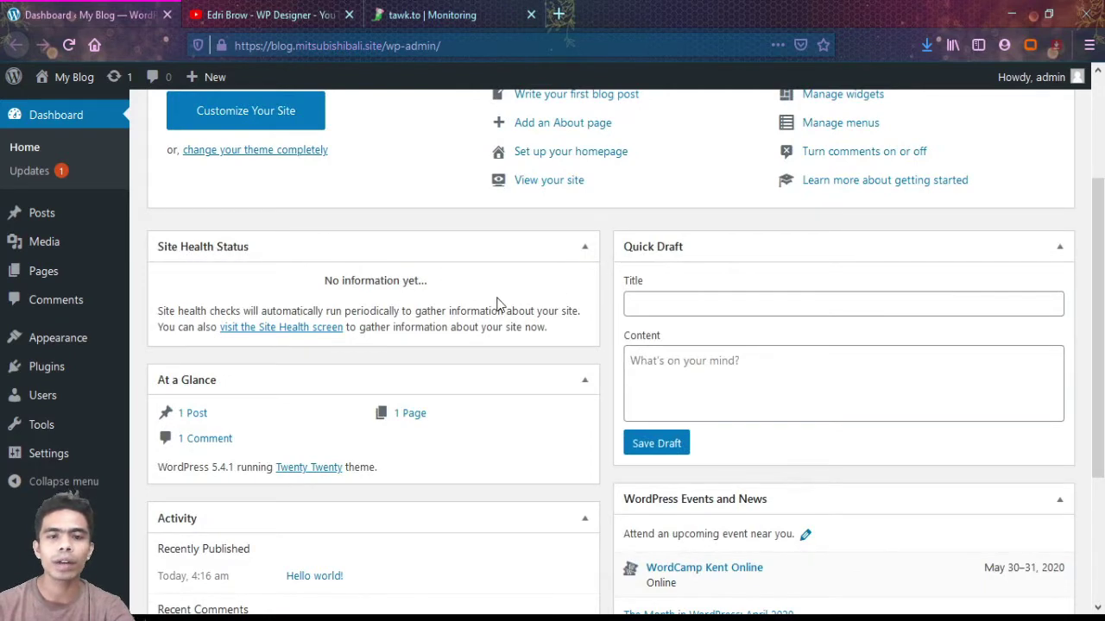
scroll(498, 298, down, 2)
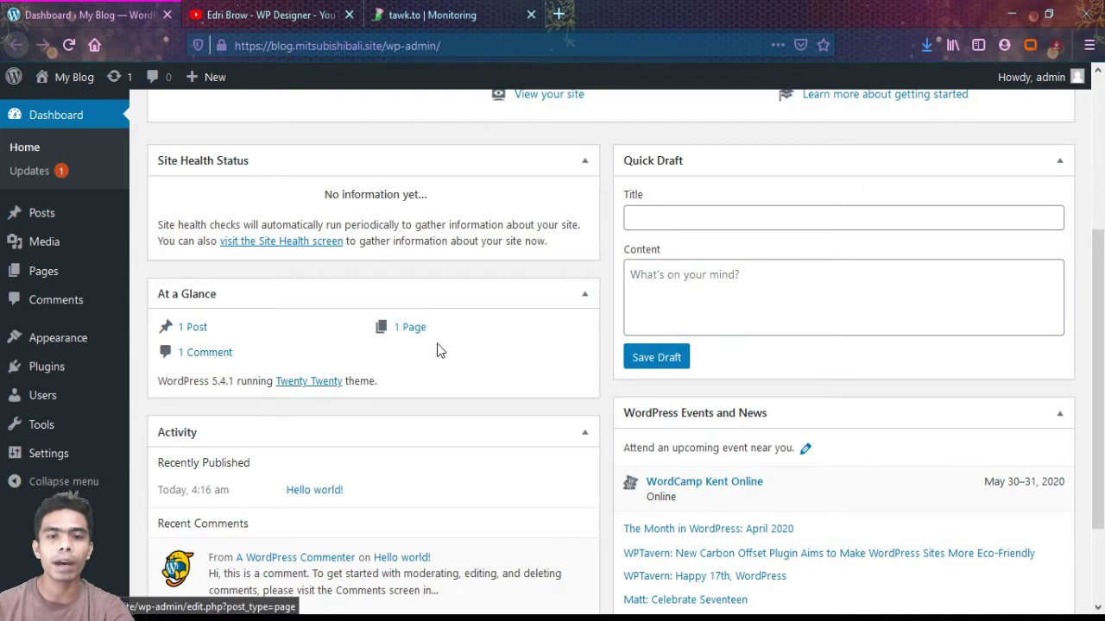
scroll(498, 345, down, 3)
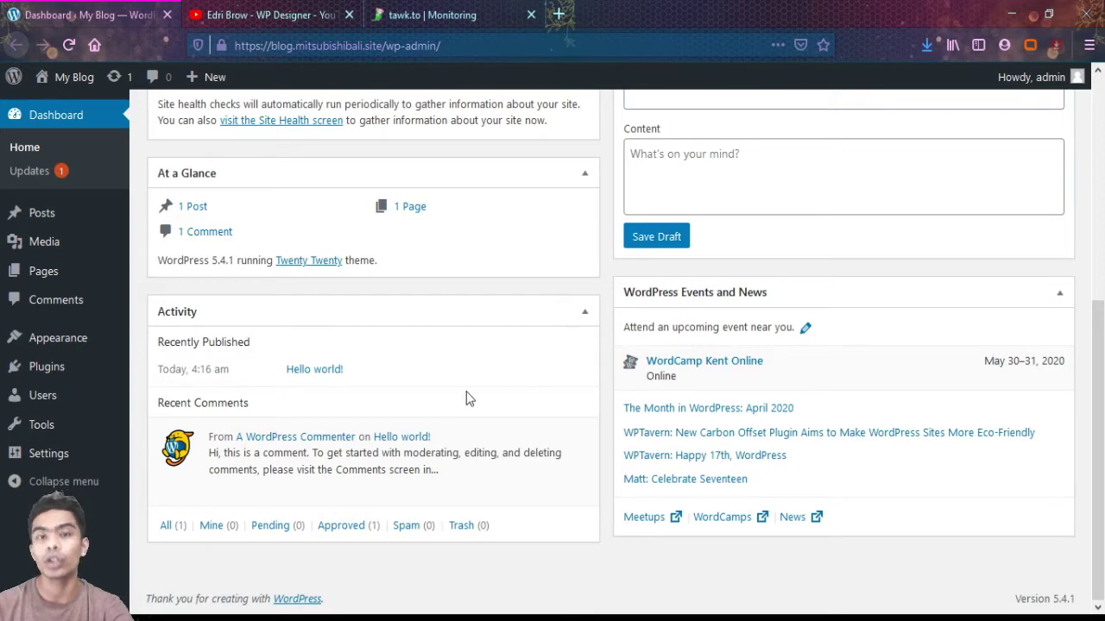
scroll(466, 398, up, 5)
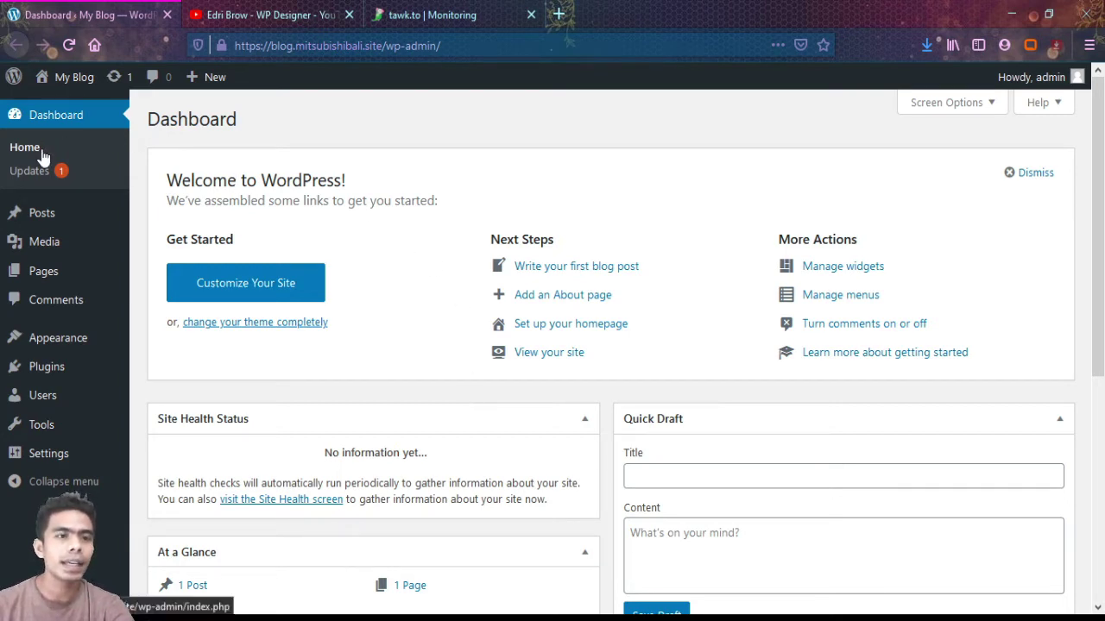
- Open the WordPress Updates page and review its core, plugin and theme update sections
click(29, 177)
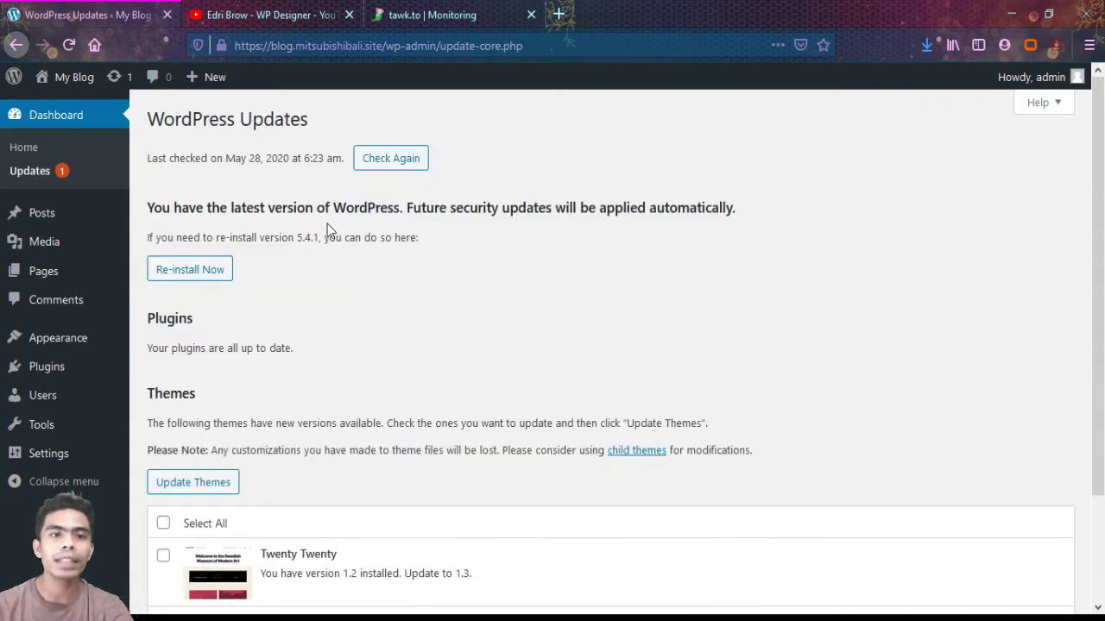
scroll(450, 244, down, 2)
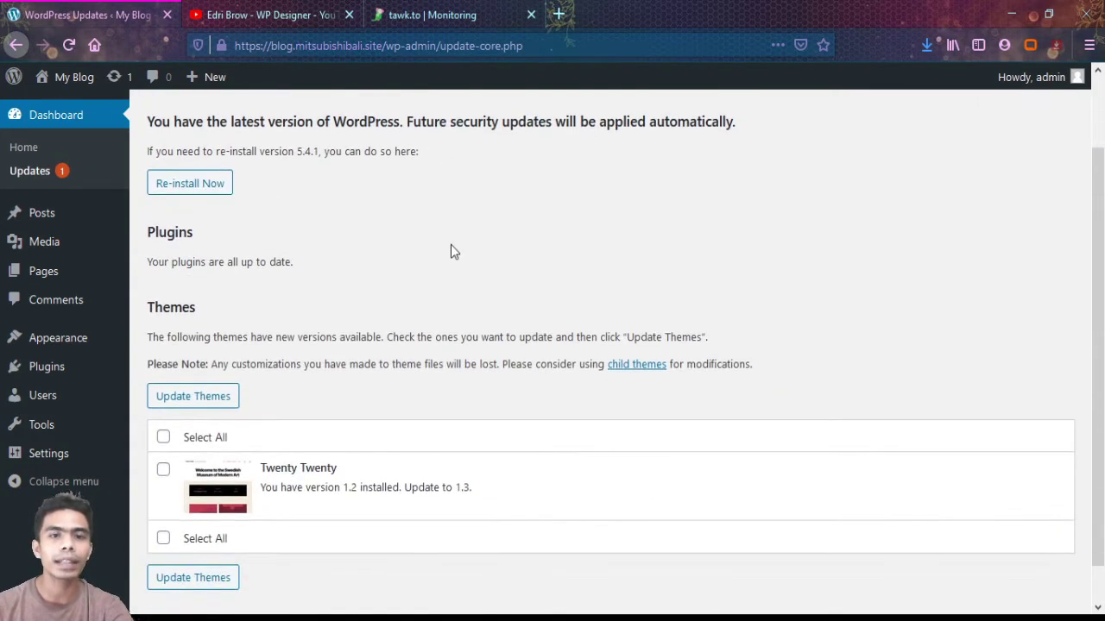
scroll(450, 244, up, 2)
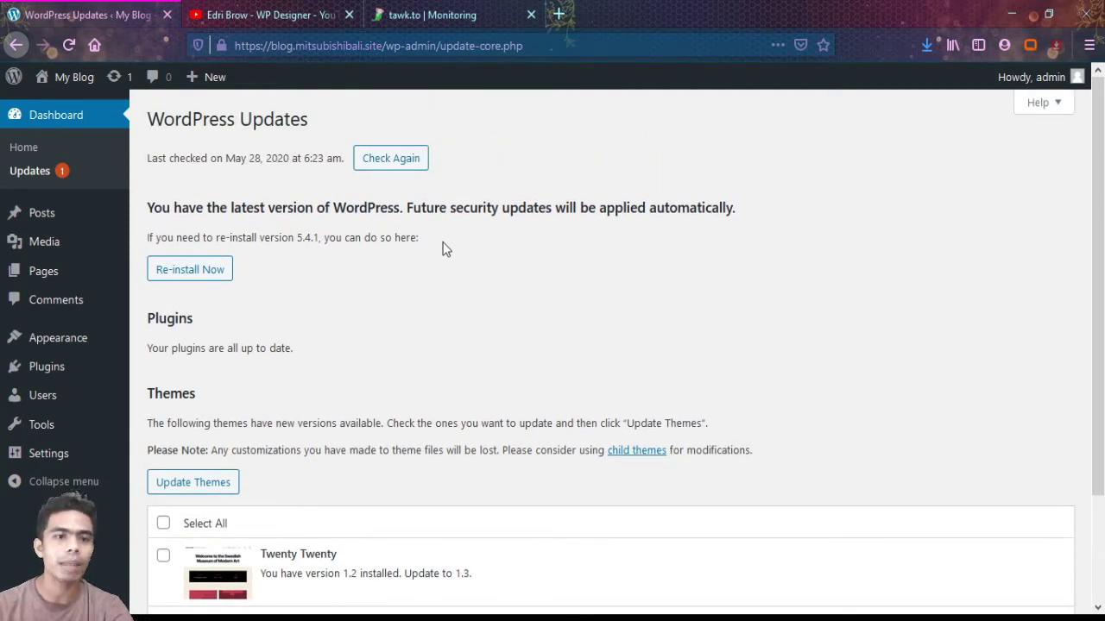
scroll(444, 248, down, 2)
scroll(402, 255, up, 2)
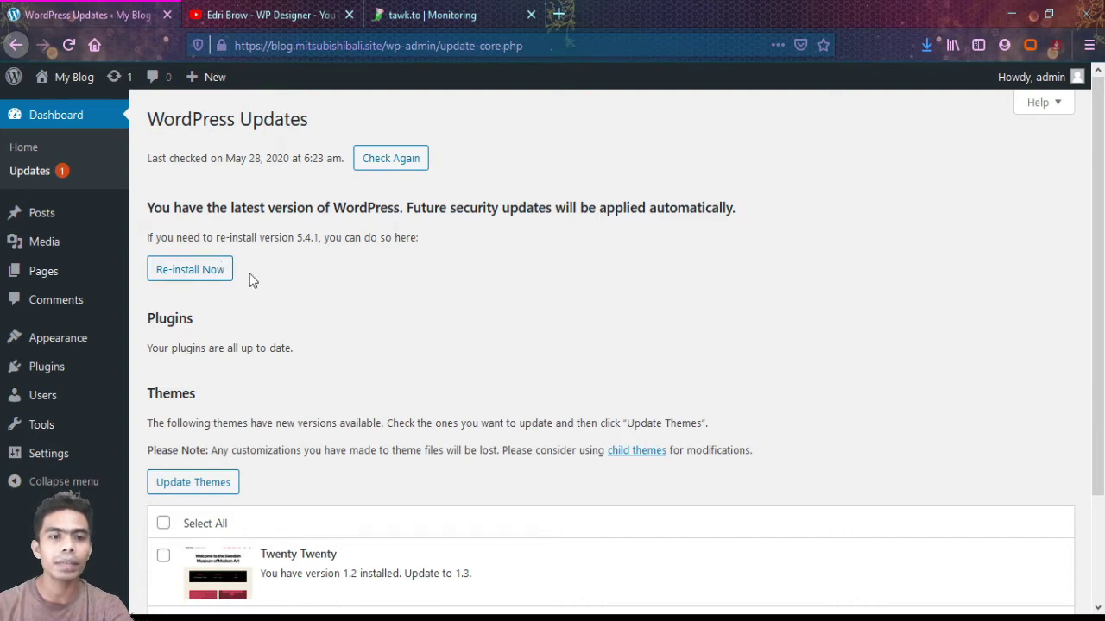
scroll(509, 325, down, 3)
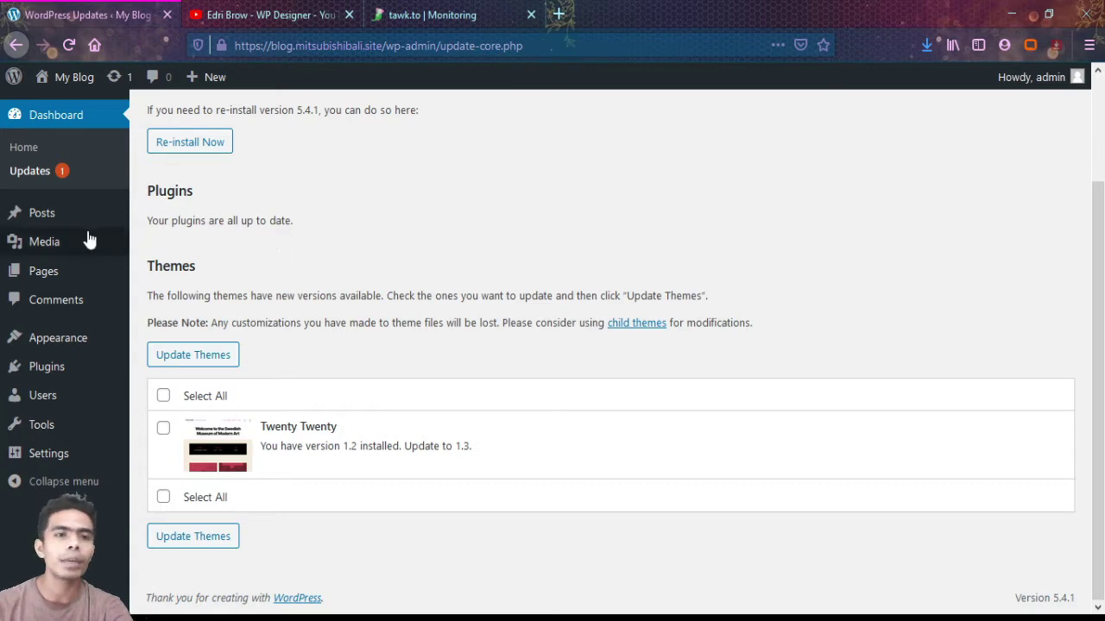
- Open the "Hello world!" post from the posts list for editing in a new tab and dismiss the block editor welcome guide
click(39, 223)
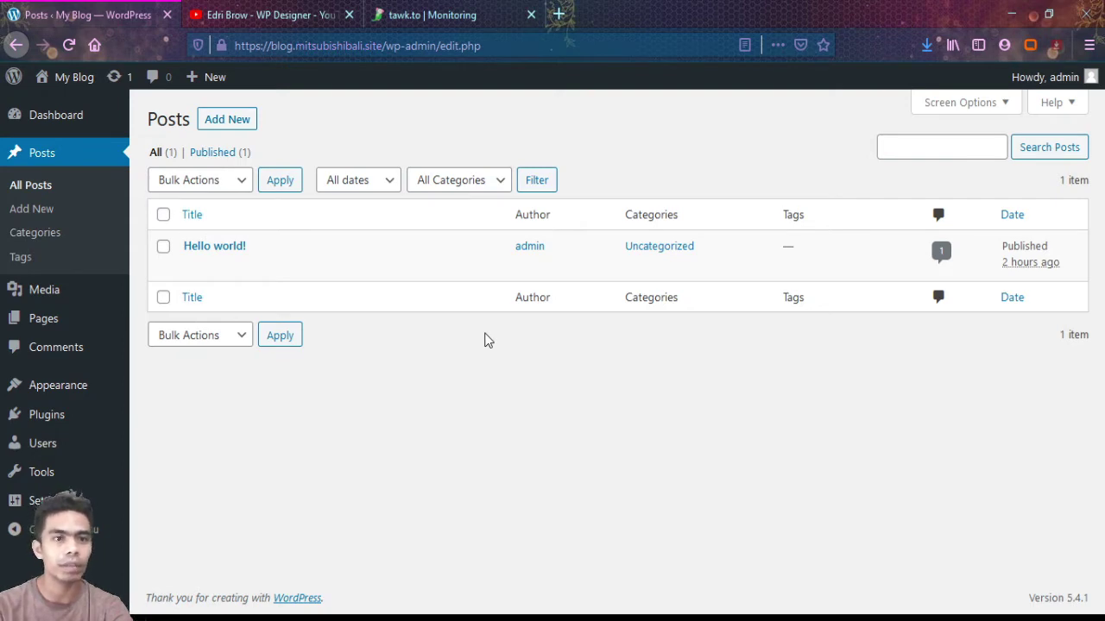
mouse_move(216, 276)
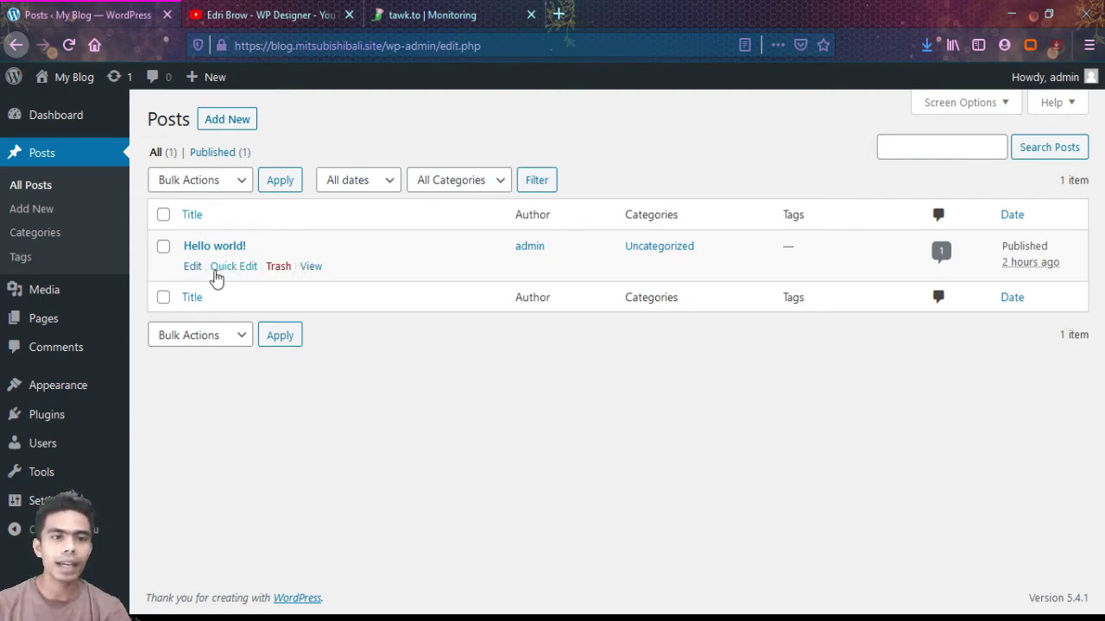
middle_click(192, 269)
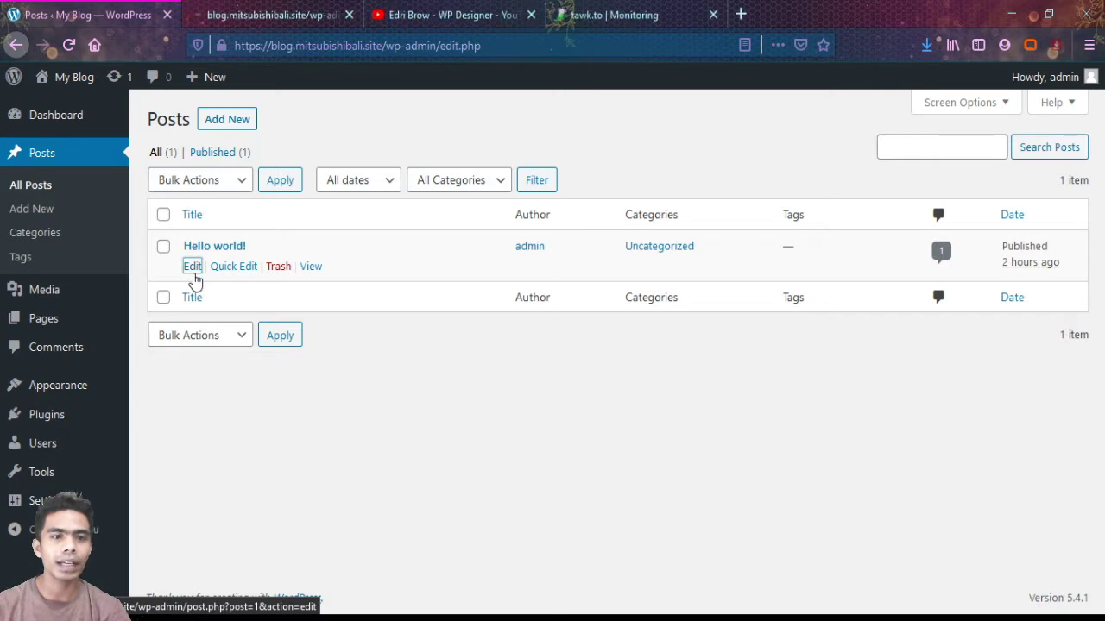
click(284, 29)
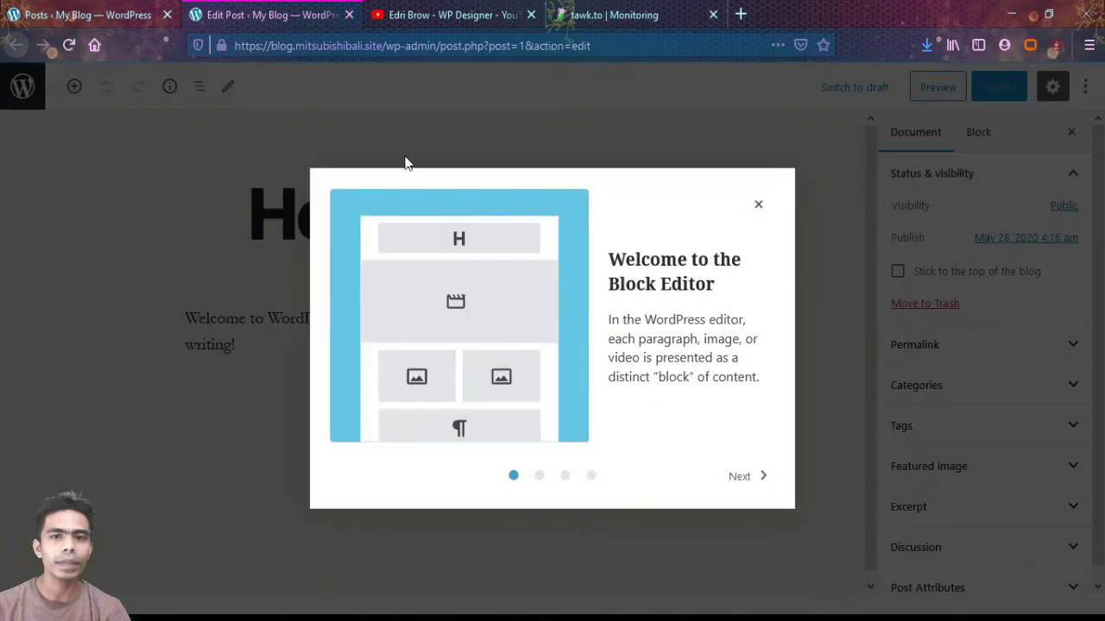
click(758, 204)
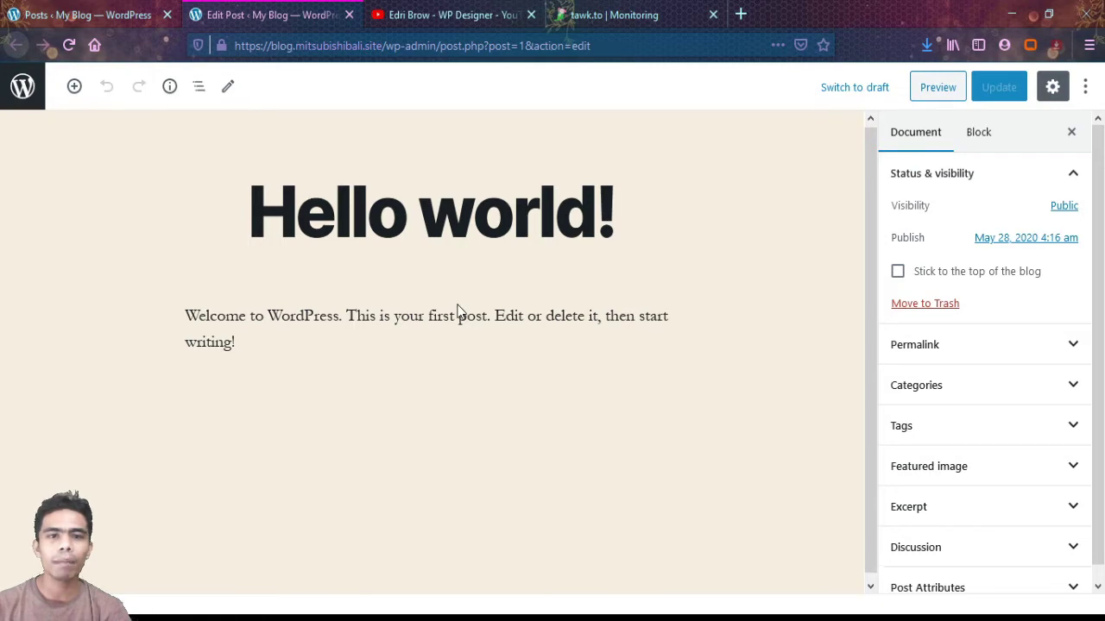
- Examine the title and paragraph blocks of the "Hello world!" post, and close its editor tab without changes
click(397, 228)
click(333, 220)
click(597, 250)
click(473, 226)
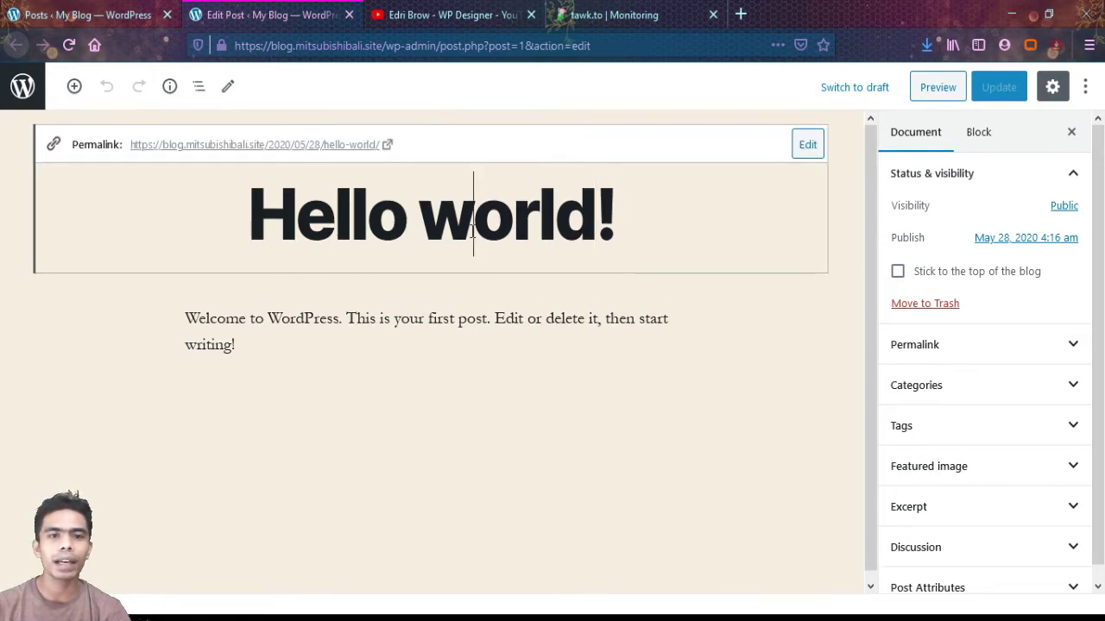
click(530, 234)
click(358, 240)
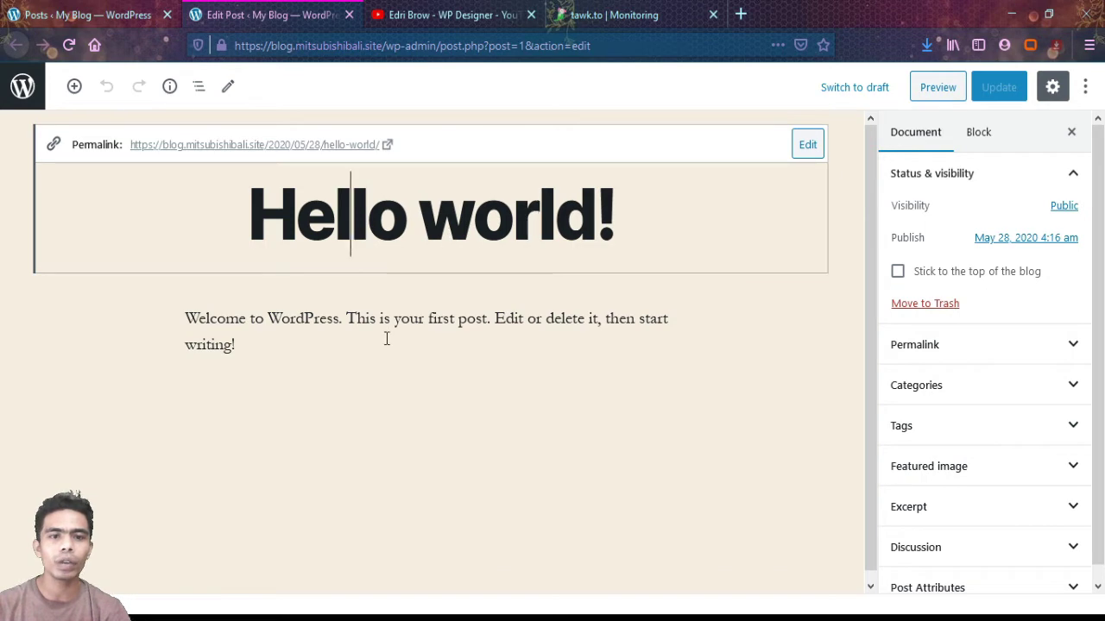
click(394, 318)
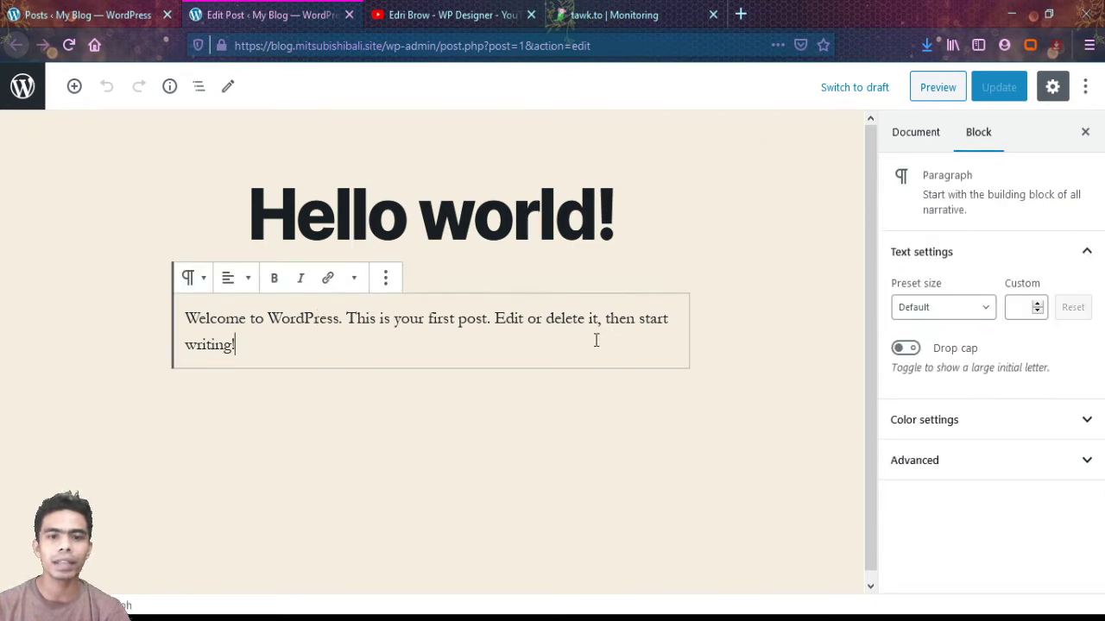
click(476, 203)
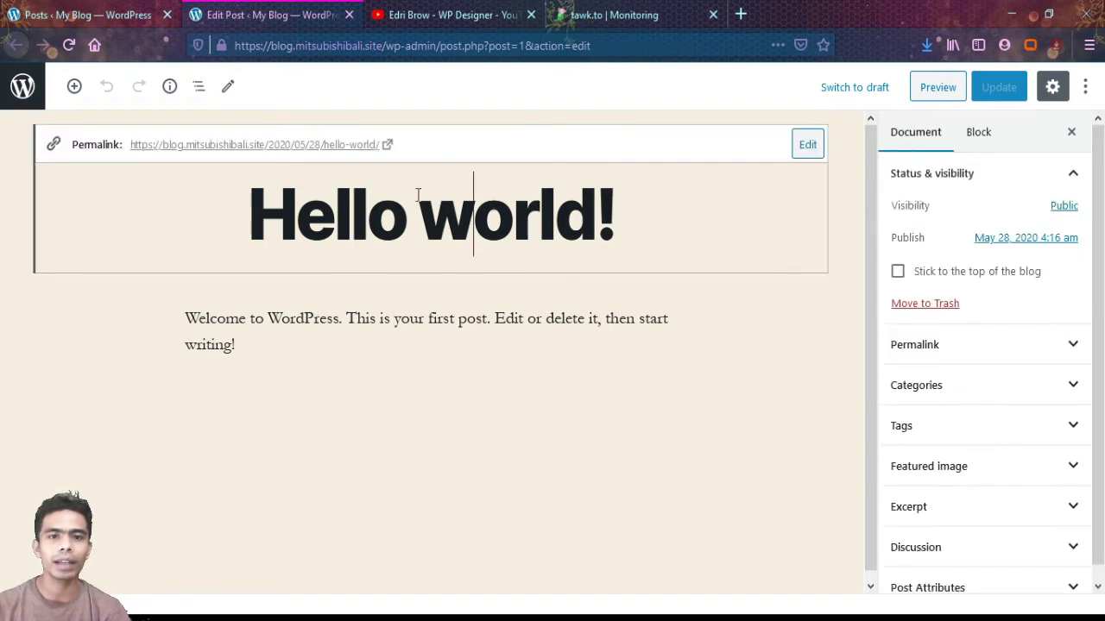
click(350, 15)
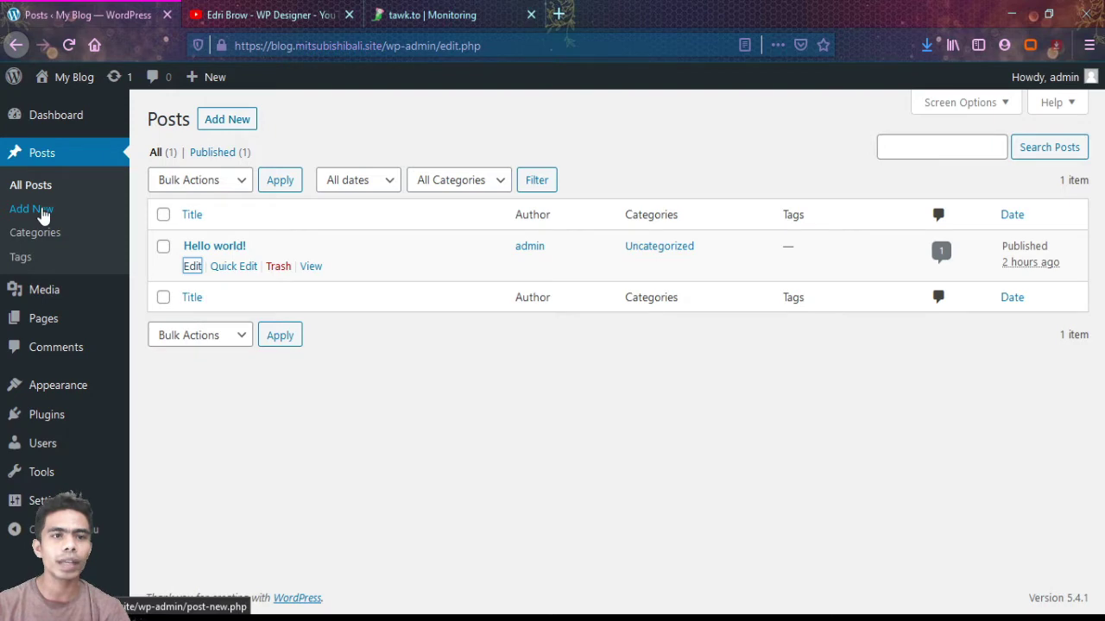
- Open the editor for a new post in a separate tab
middle_click(42, 215)
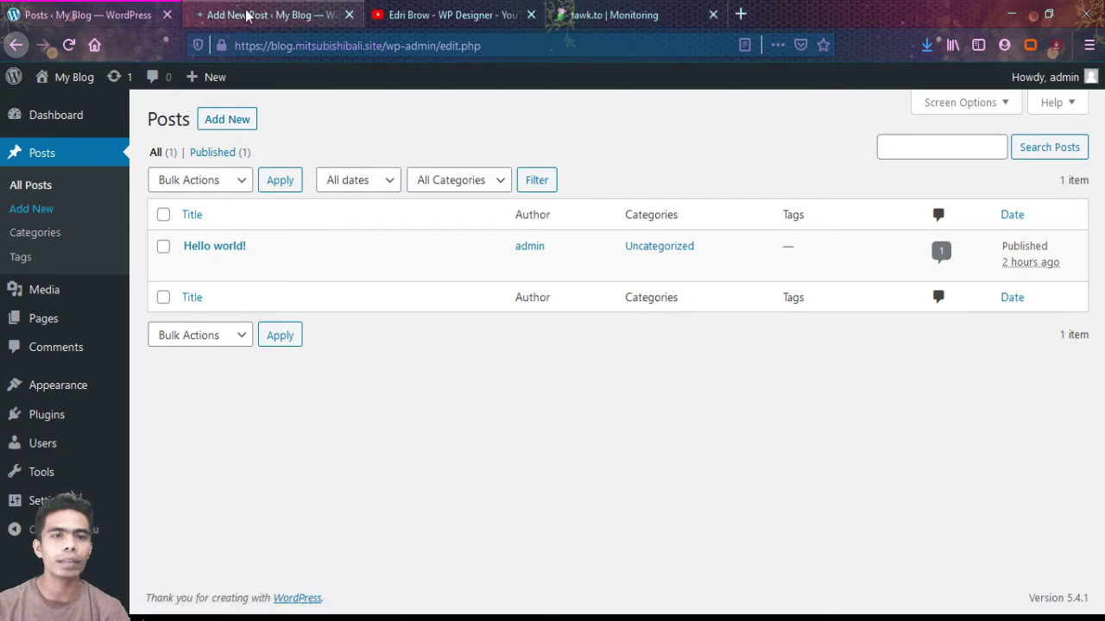
click(246, 15)
click(136, 10)
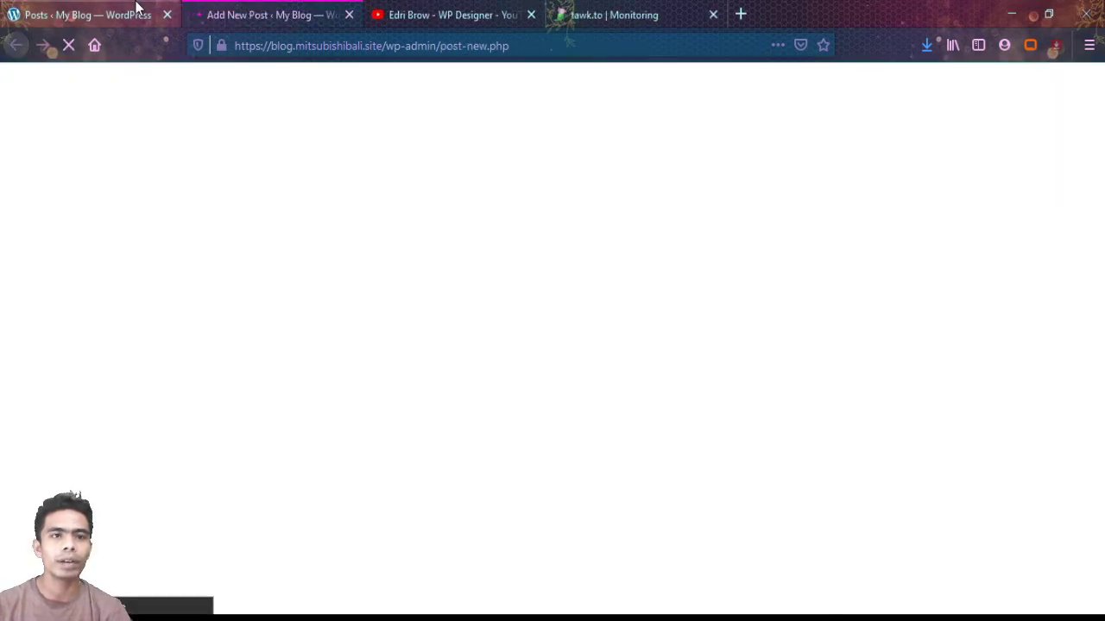
click(249, 9)
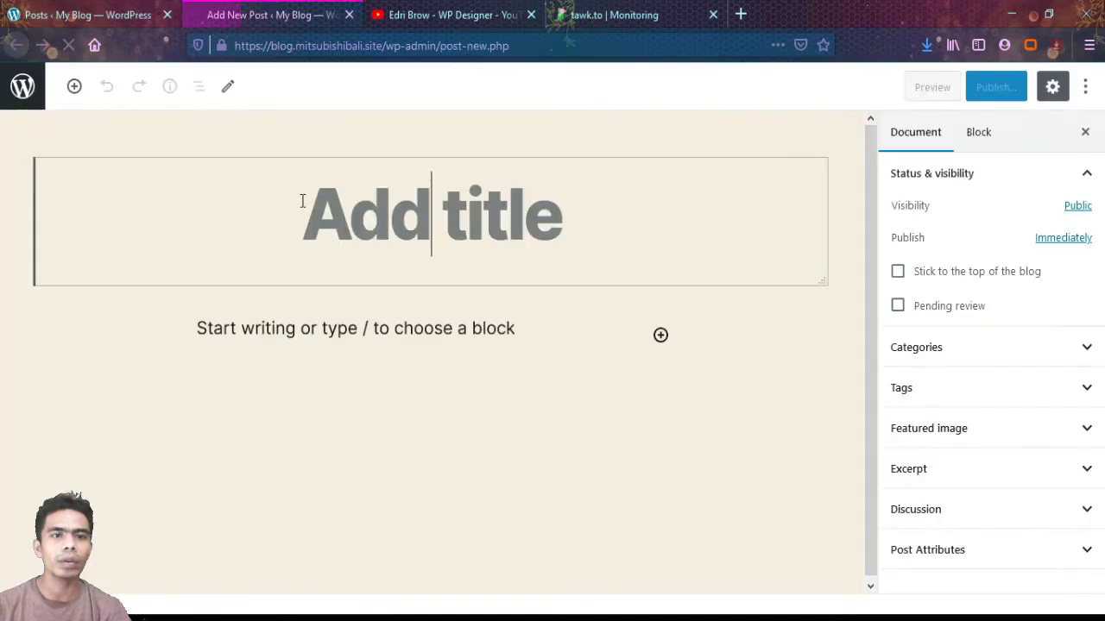
- Examine the empty title and content areas of the new post, then leave the editor without saving and return to the posts list
click(430, 315)
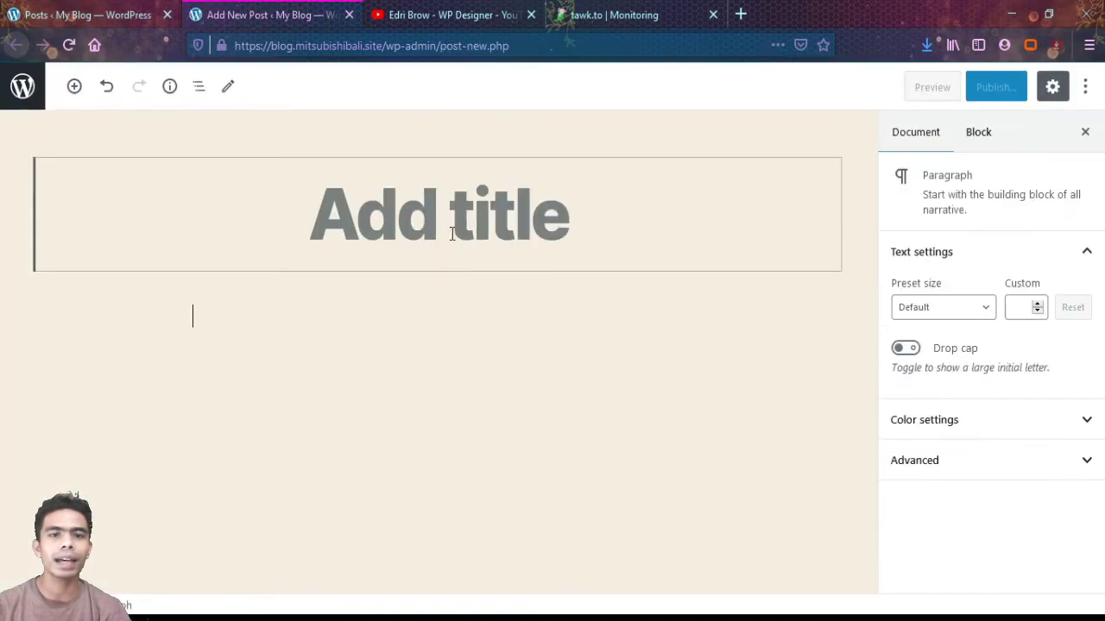
key(Up)
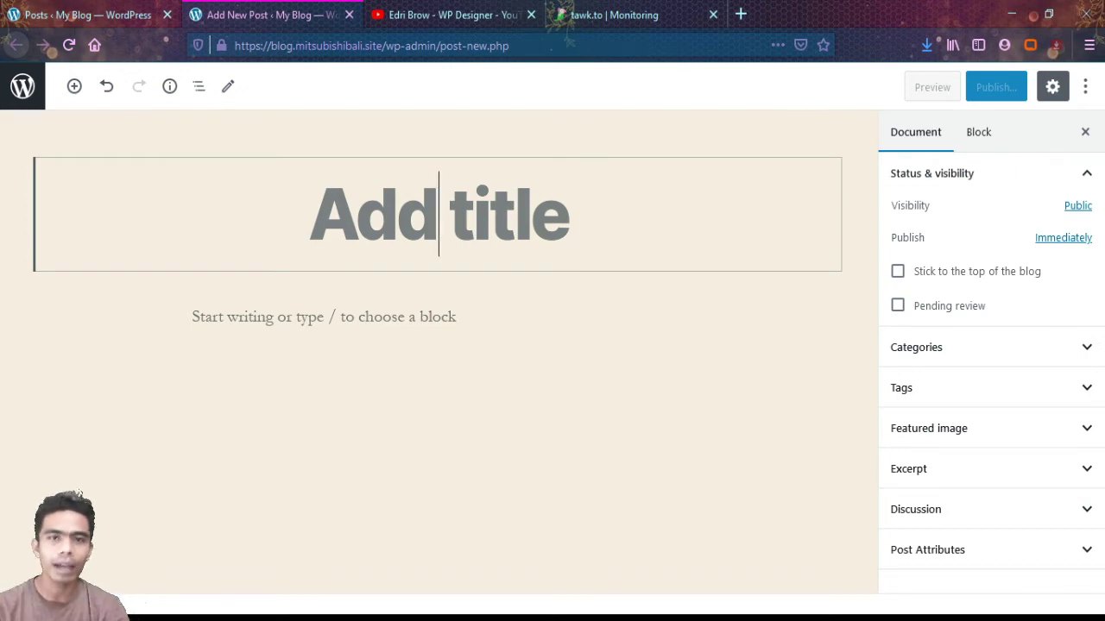
click(431, 315)
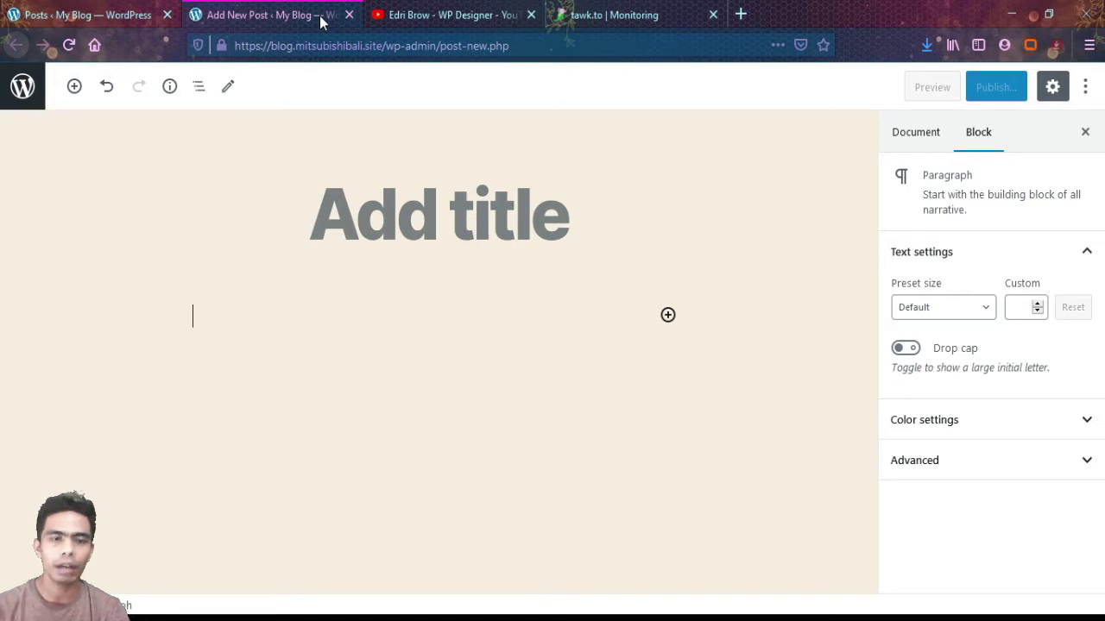
click(375, 198)
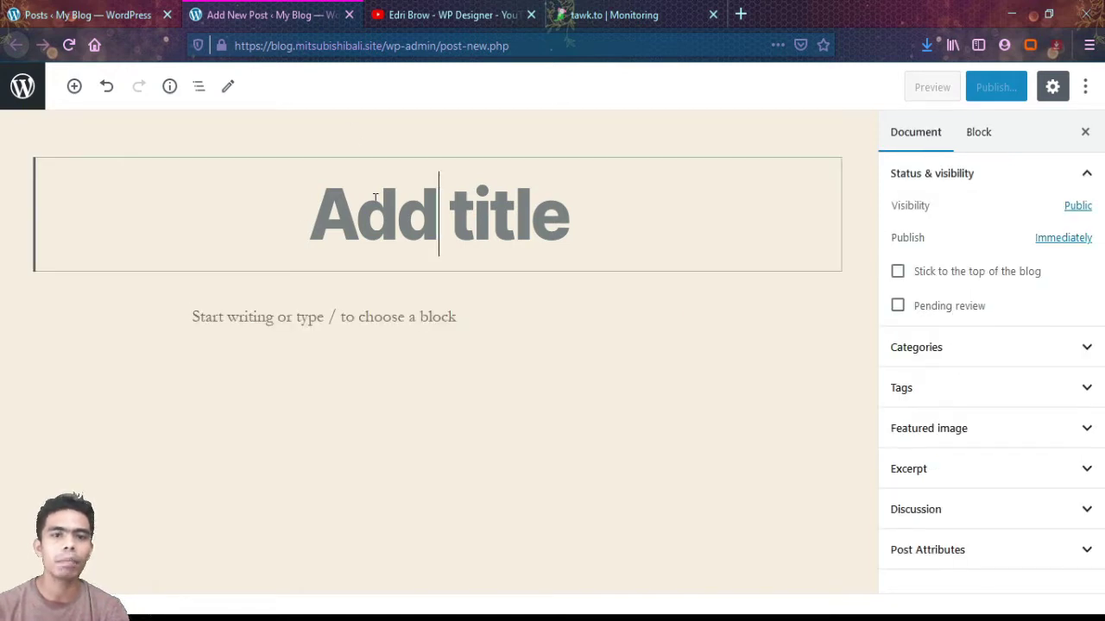
click(348, 15)
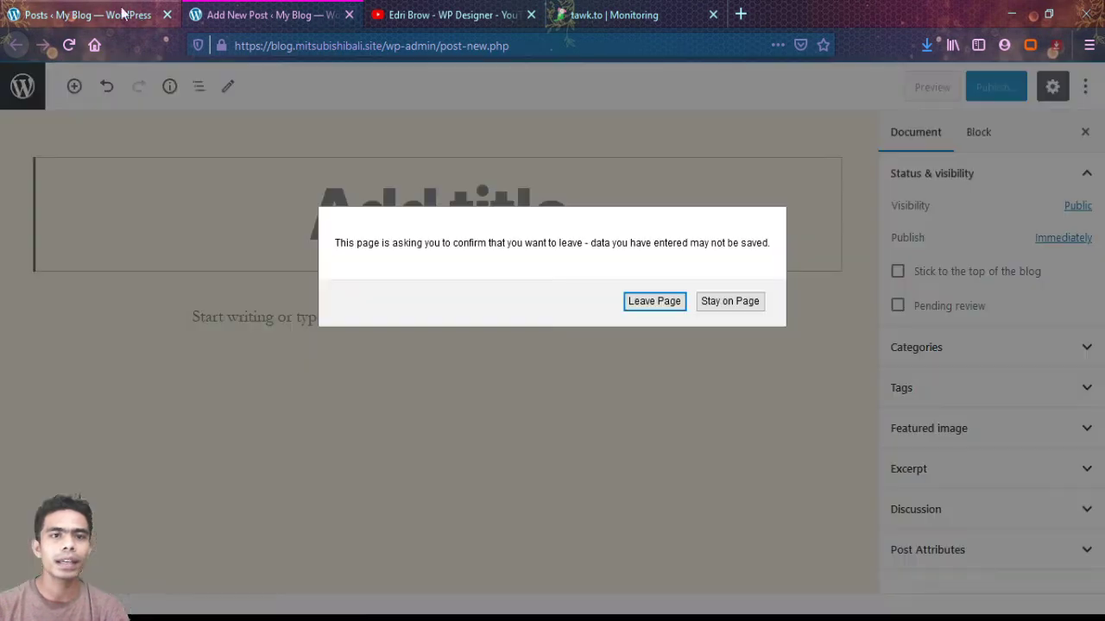
click(638, 301)
click(118, 7)
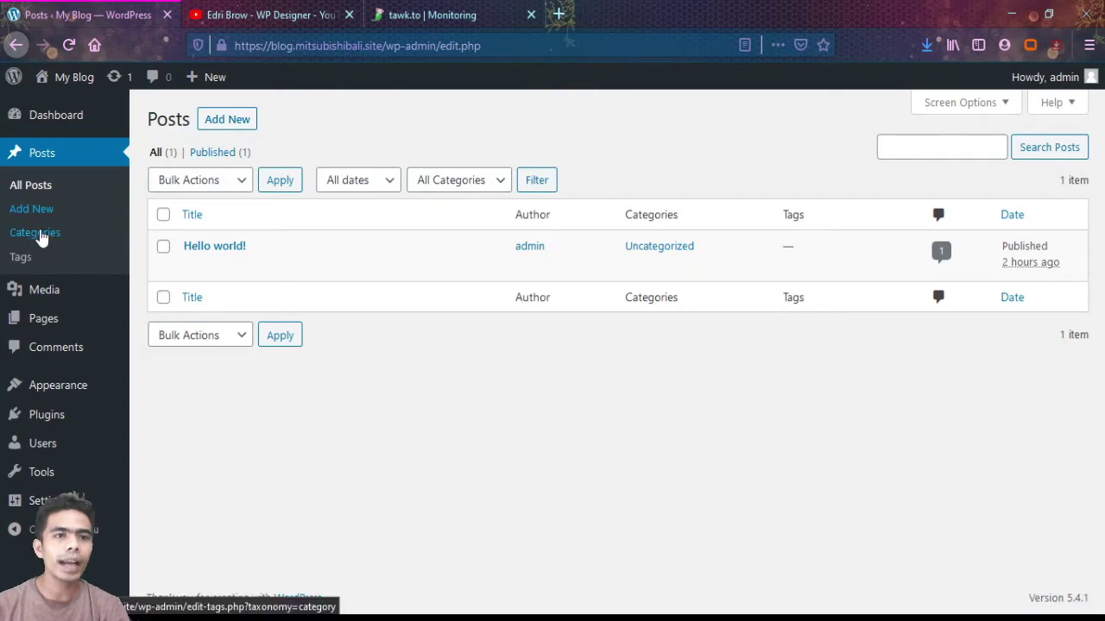
- Look over the name and slug fields on the post Categories page, and open the Tags page
click(44, 235)
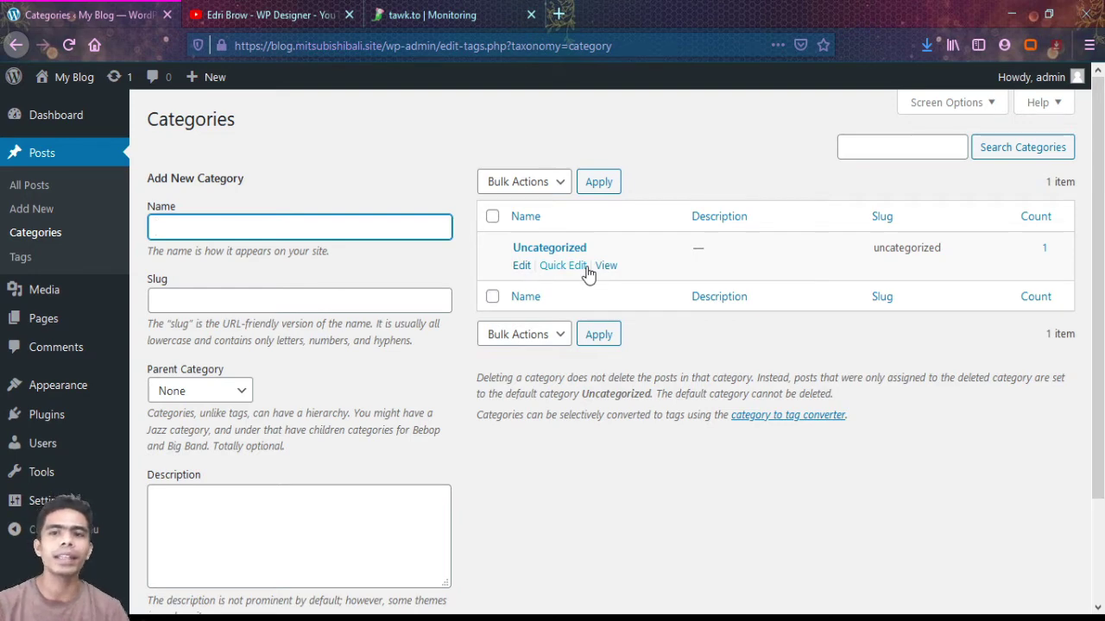
click(294, 307)
click(293, 230)
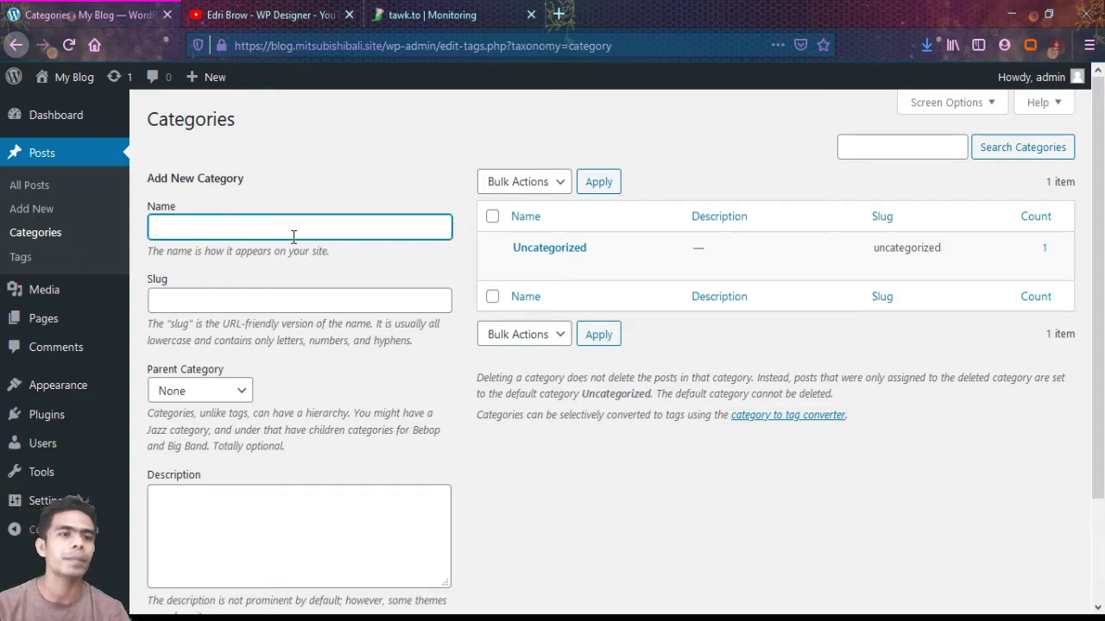
click(29, 261)
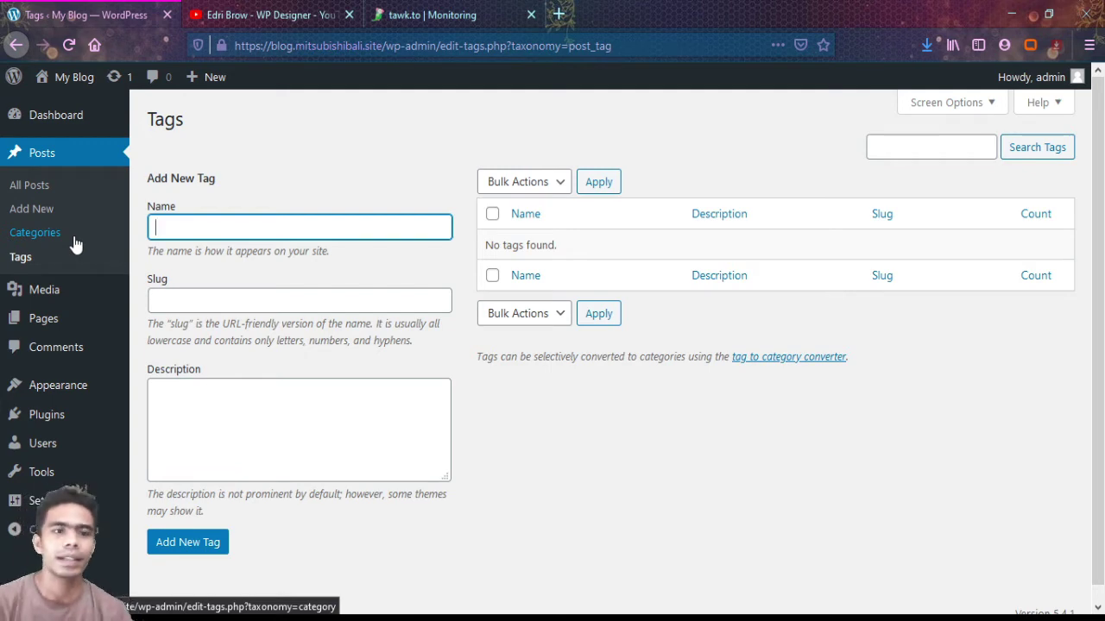
- Open the Media Library and view its media type filter
mouse_move(74, 296)
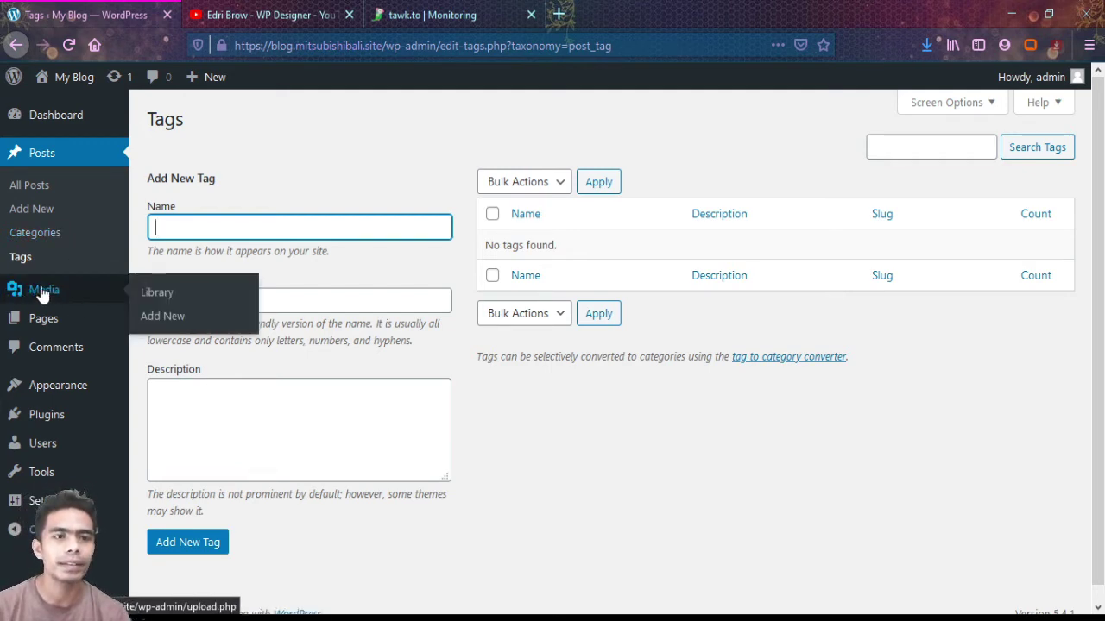
click(164, 298)
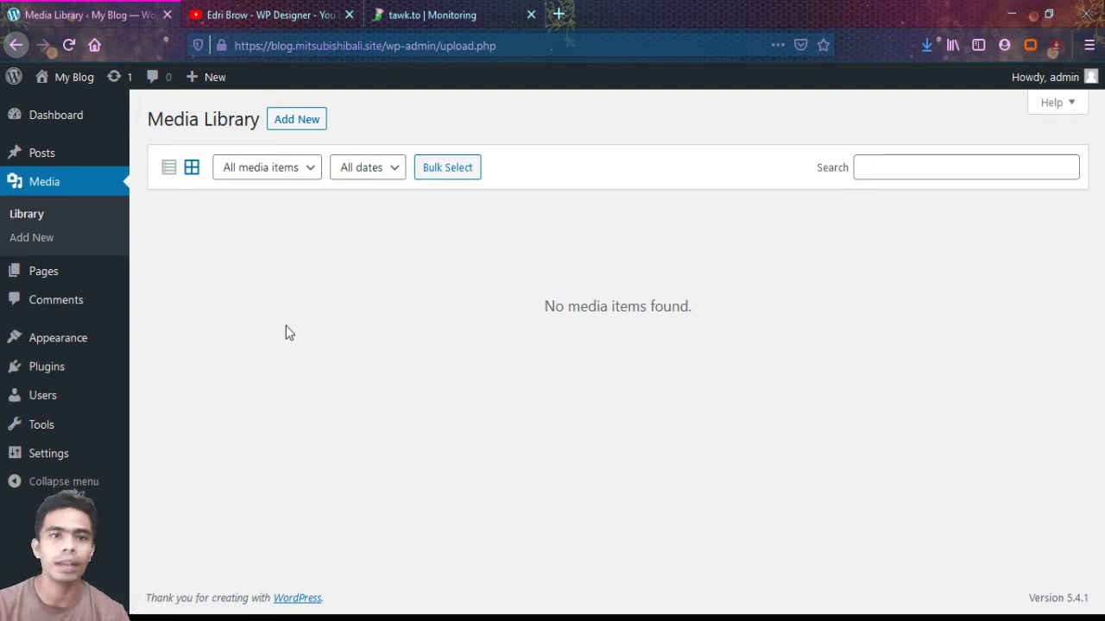
click(269, 176)
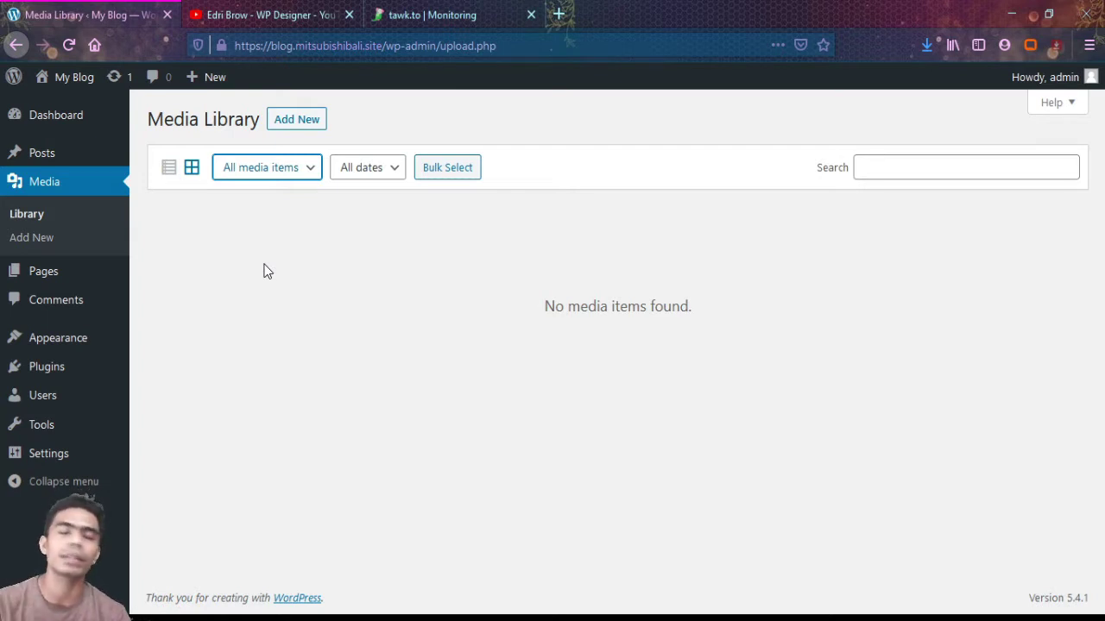
- Upload the image Screenshot_1.png to the Media Library
click(373, 239)
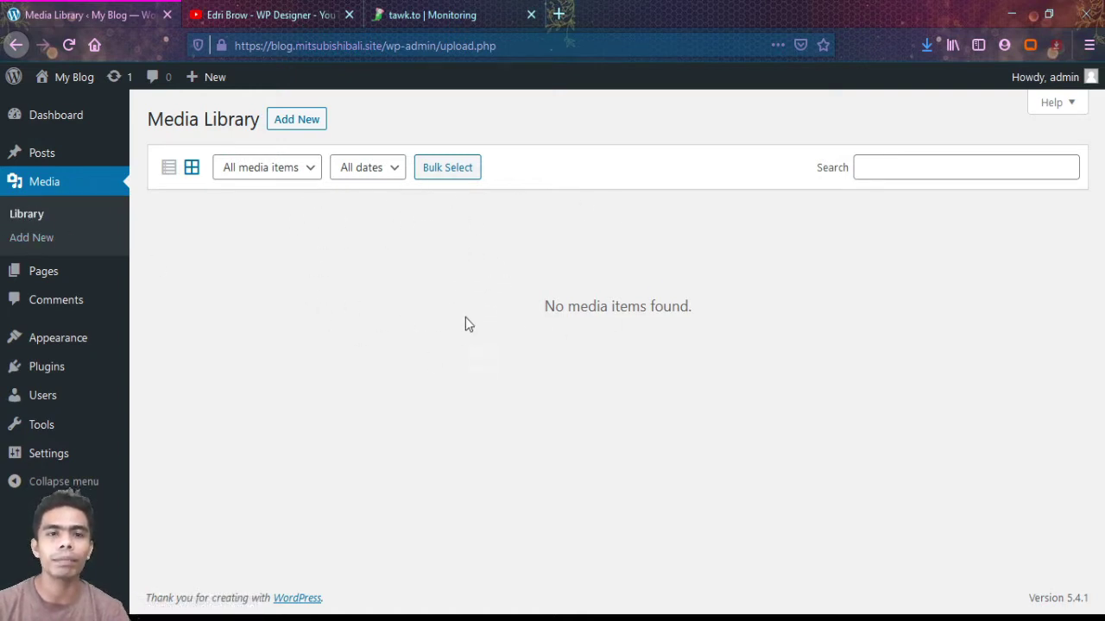
click(296, 125)
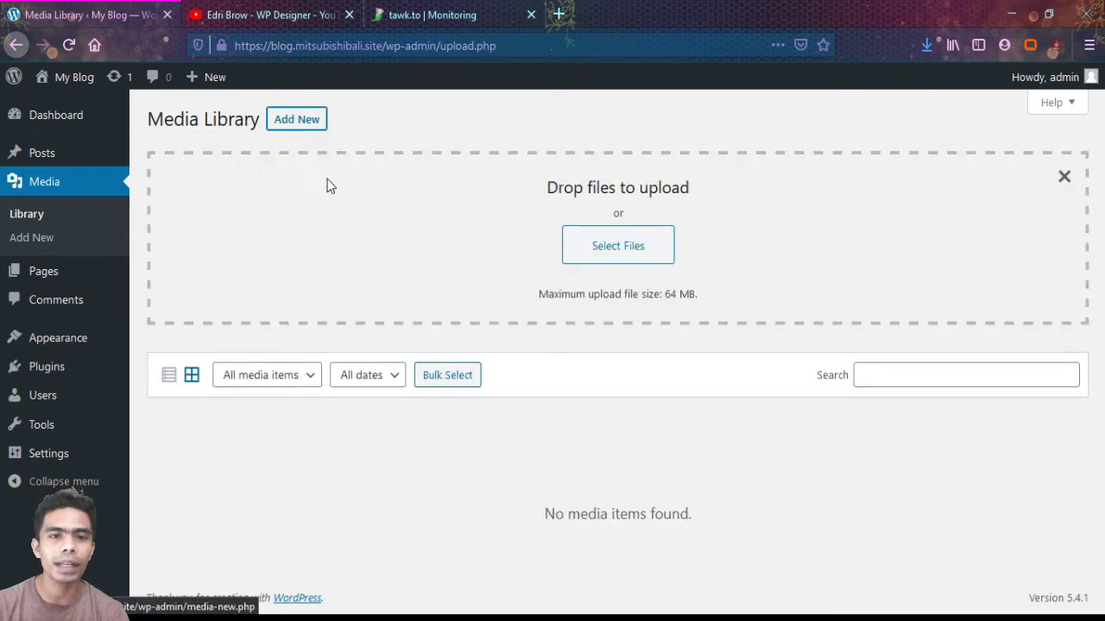
click(611, 256)
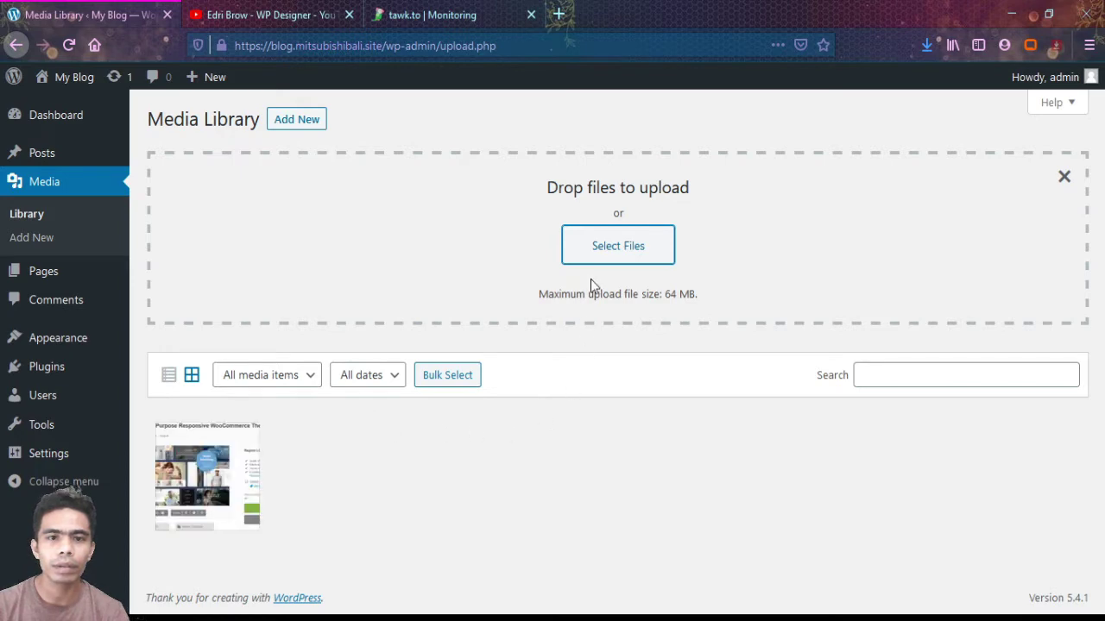
- View the attachment details of the uploaded Screenshot_1.png image in the library, and close them
click(34, 226)
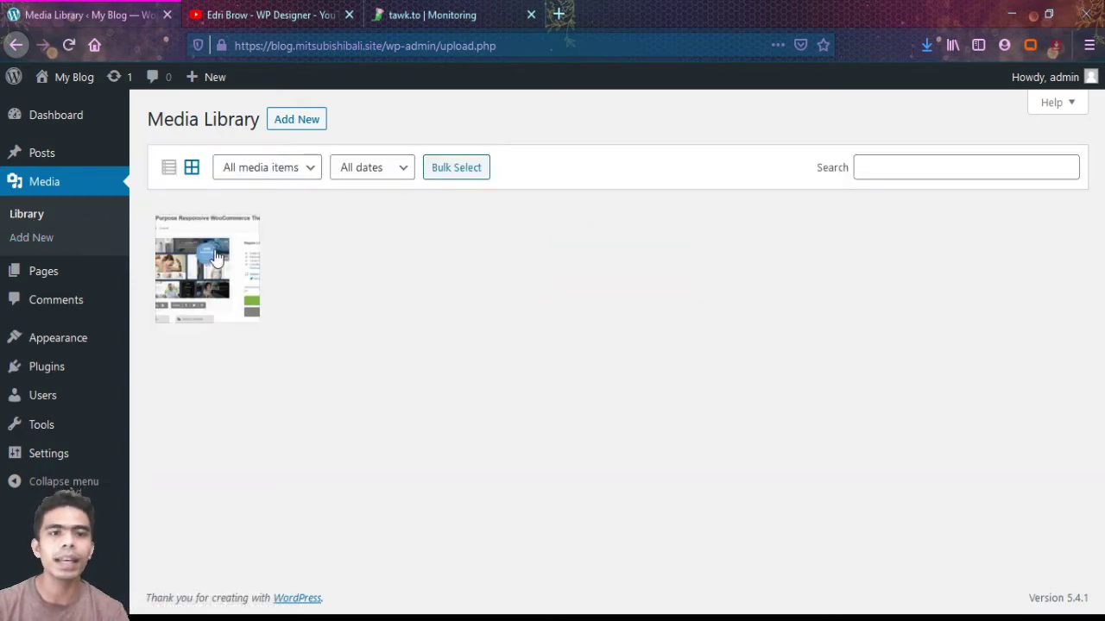
click(207, 268)
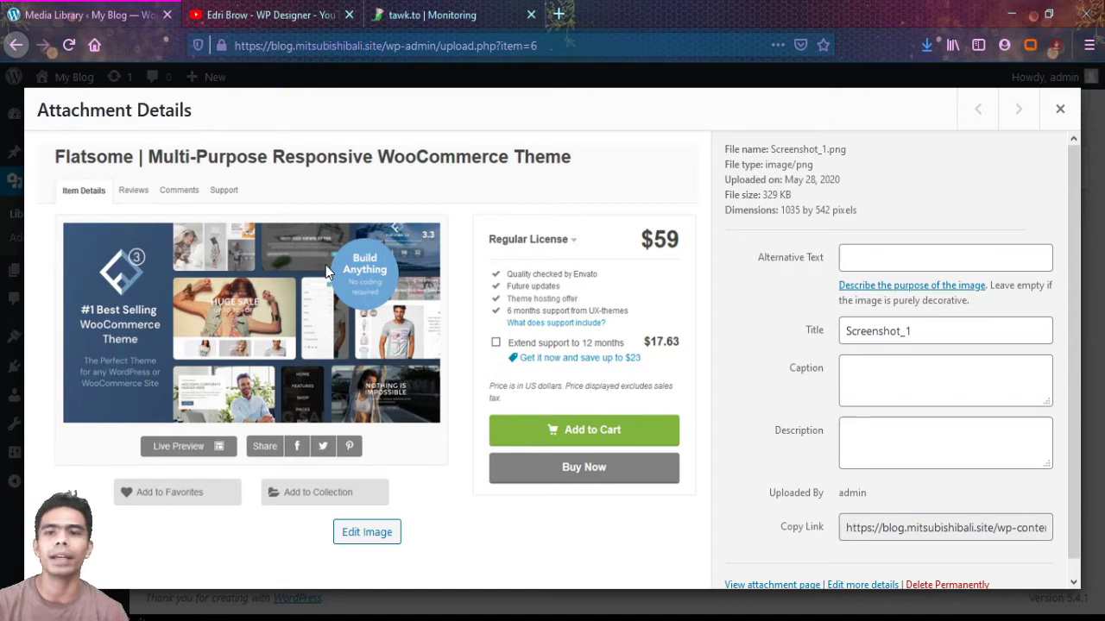
click(1053, 120)
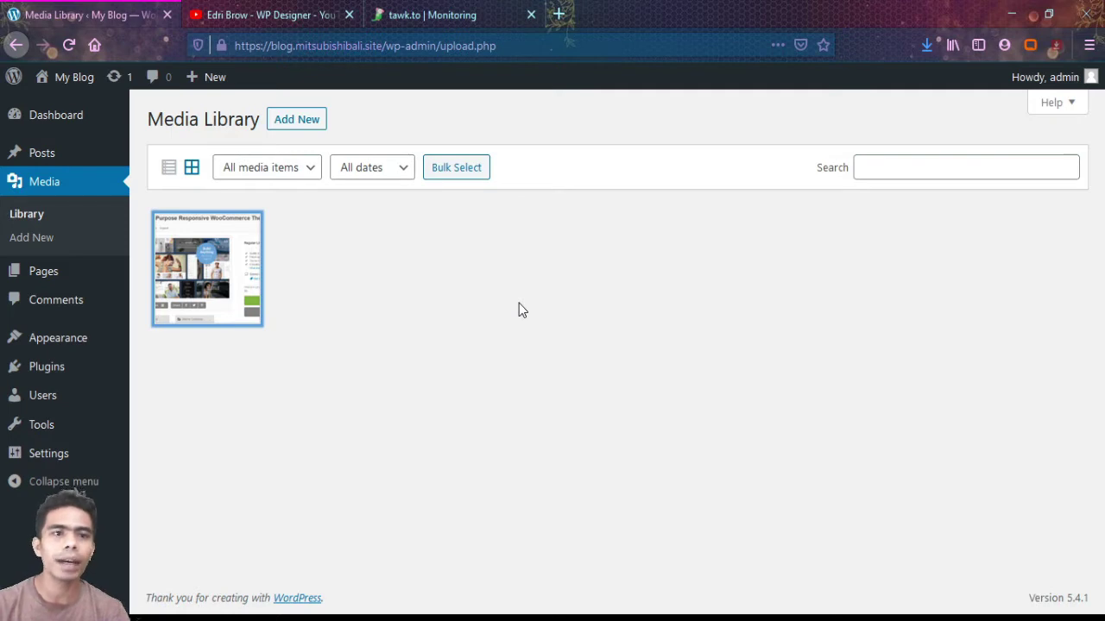
- Open the Upload New Media page and highlight the line stating the maximum upload file size
click(45, 239)
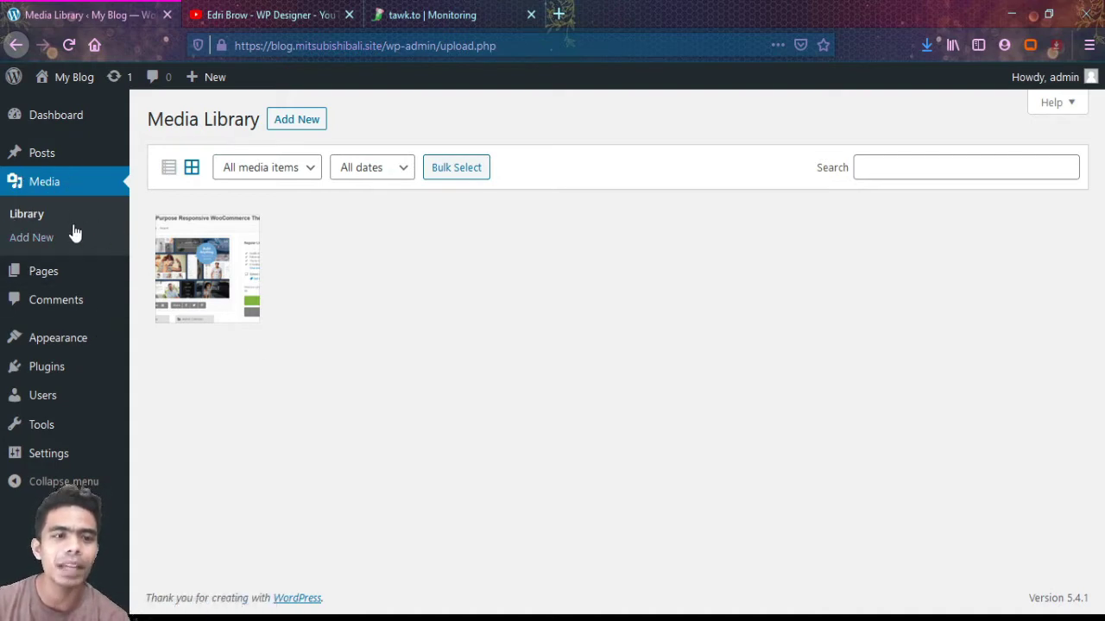
click(46, 241)
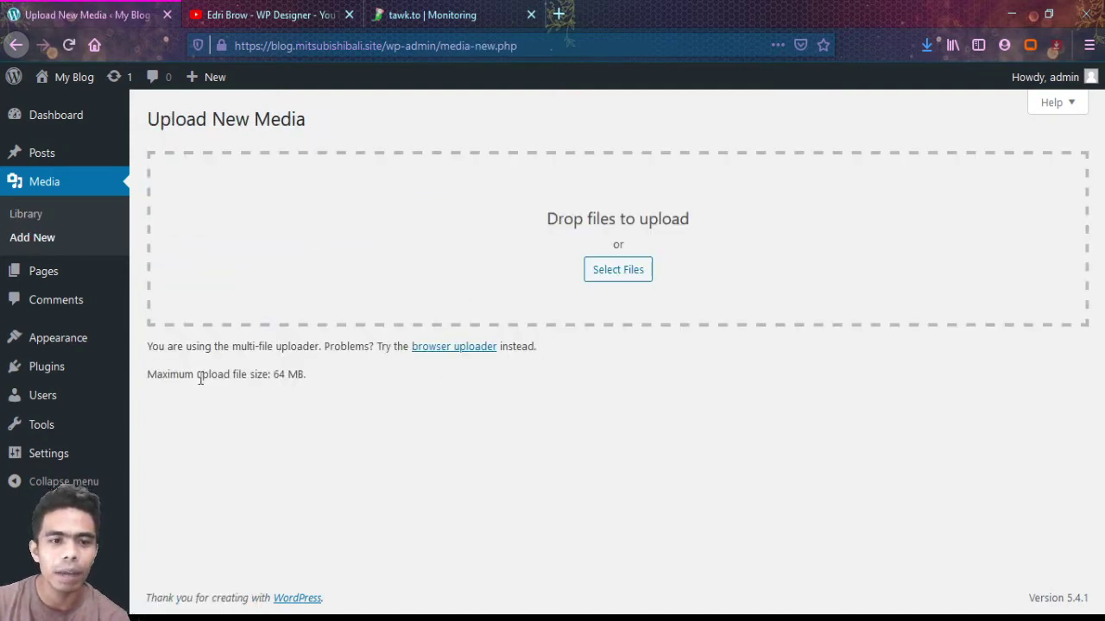
drag(197, 374, 308, 374)
drag(164, 374, 300, 373)
triple_click(273, 374)
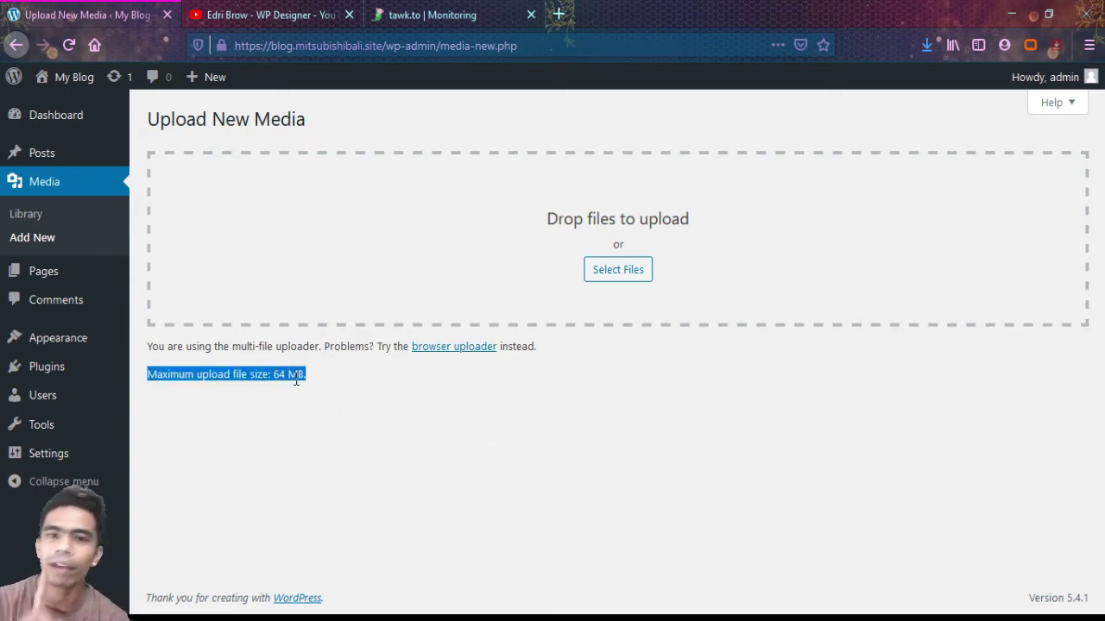
triple_click(284, 377)
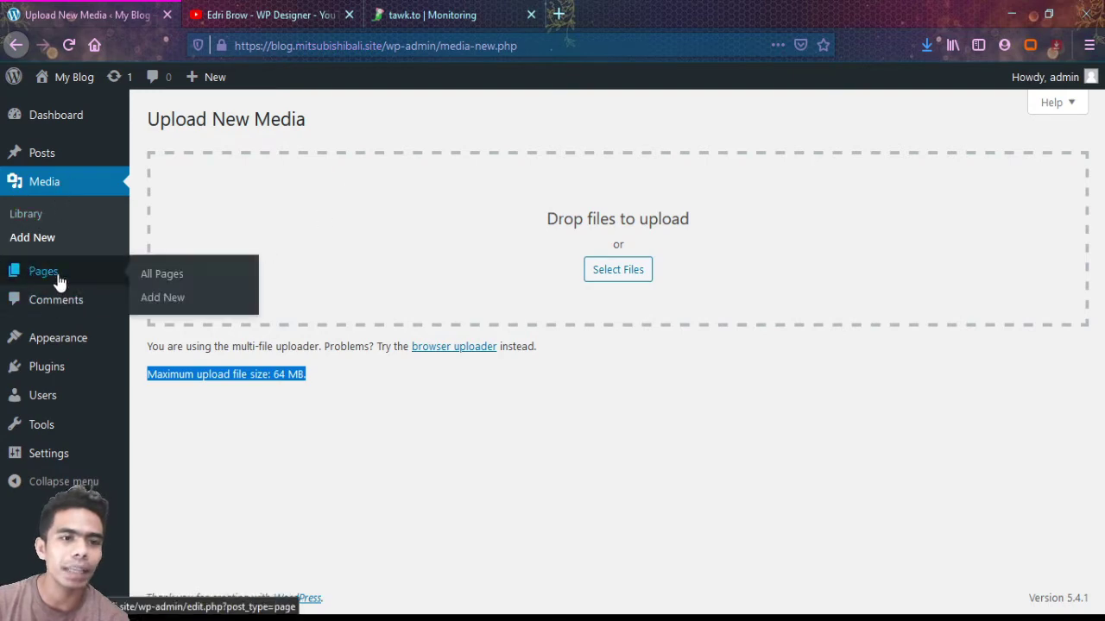
- Open the list of all pages and look over the actions available for Privacy Policy and Sample Page
click(57, 277)
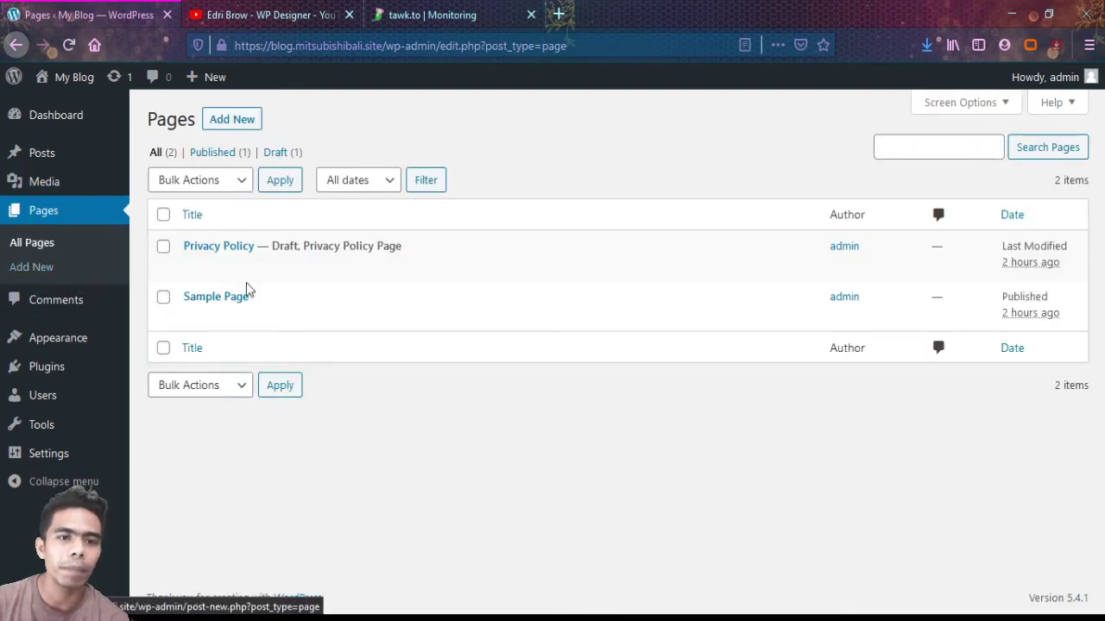
mouse_move(579, 288)
mouse_move(314, 250)
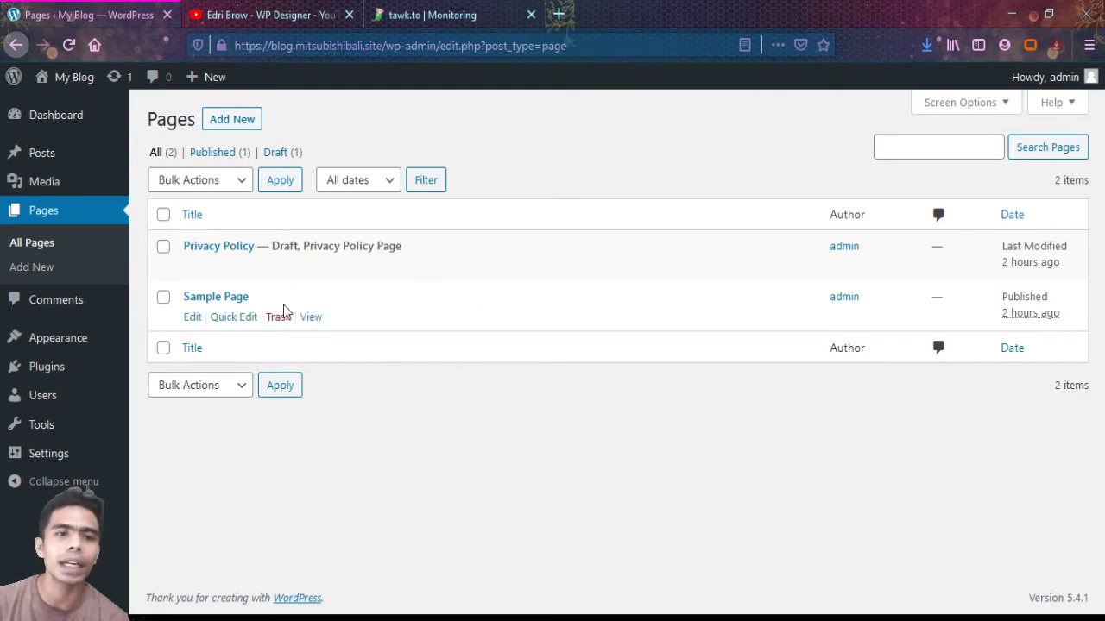
mouse_move(317, 299)
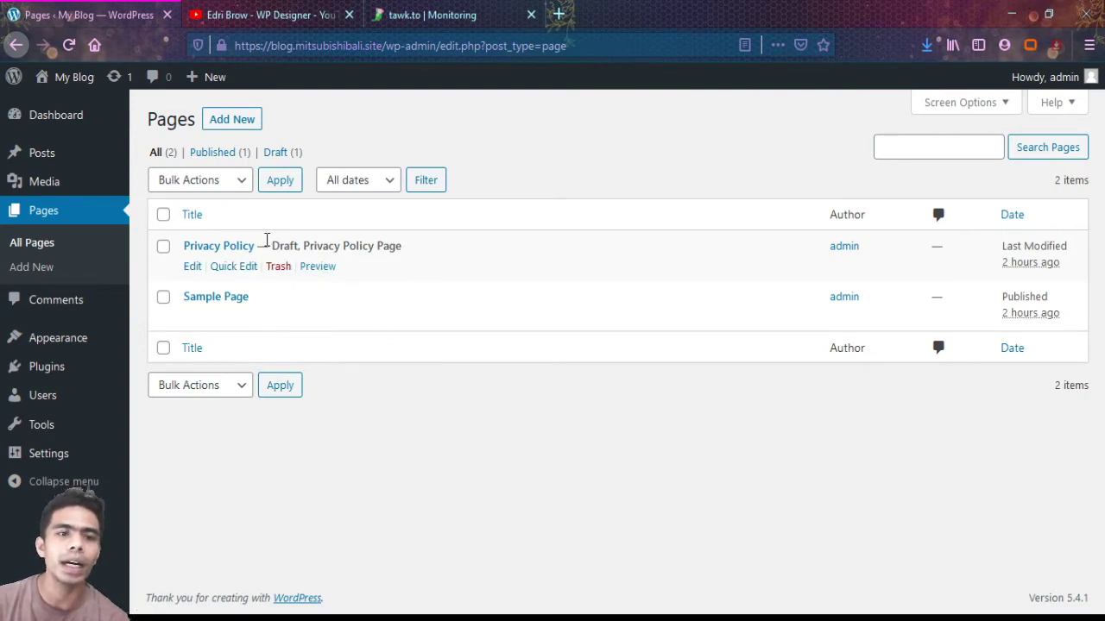
mouse_move(239, 250)
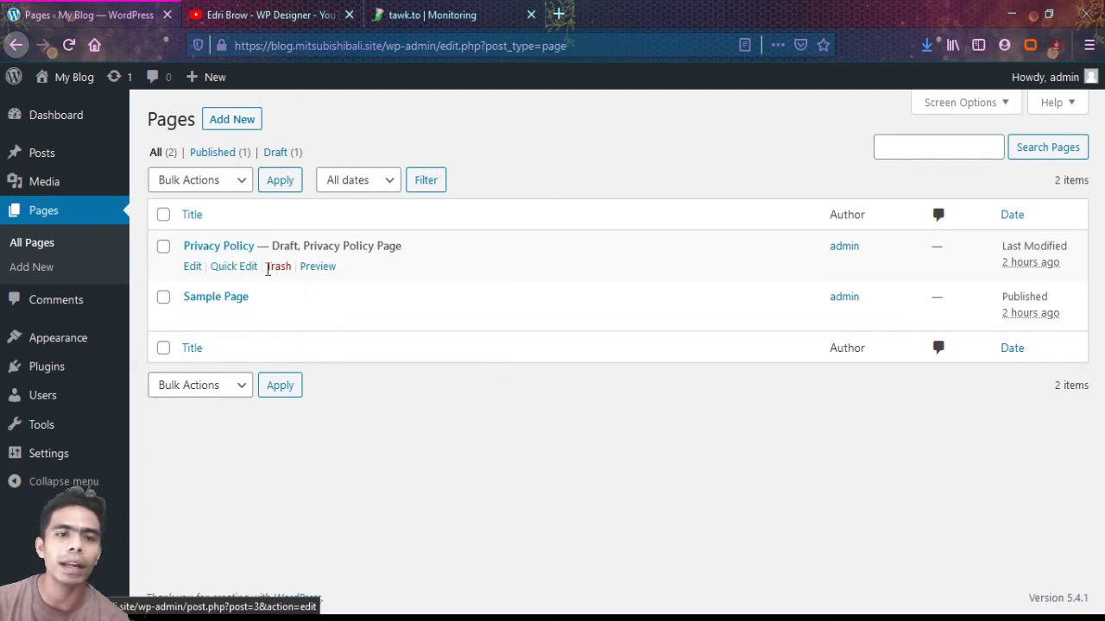
mouse_move(254, 307)
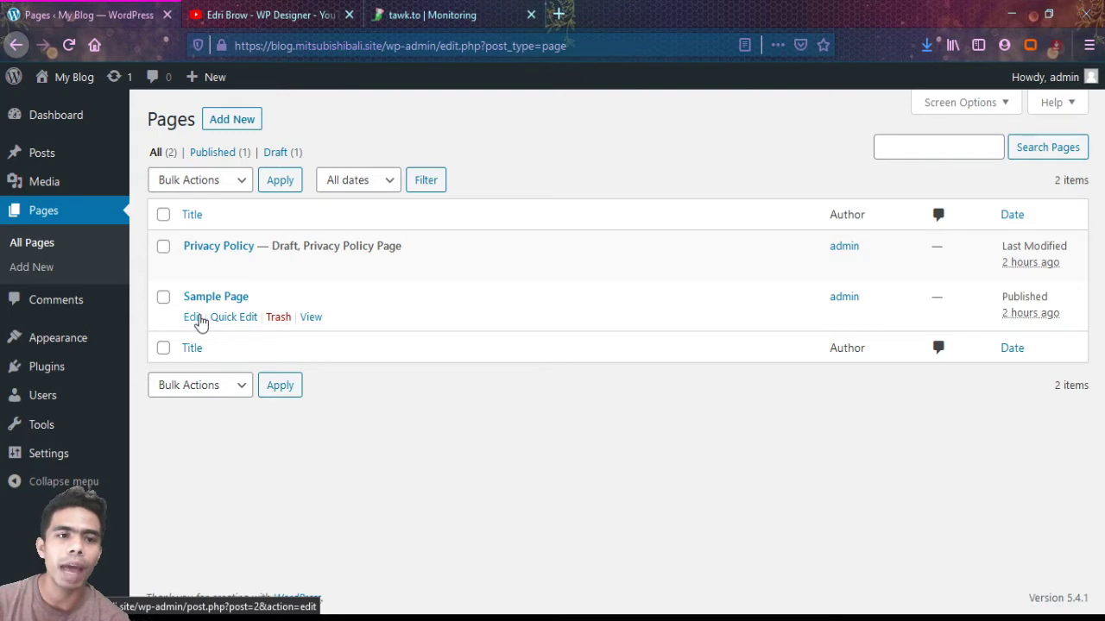
- Open Sample Page for editing in a separate tab, look through its title and content, and close the editor
middle_click(197, 319)
click(257, 13)
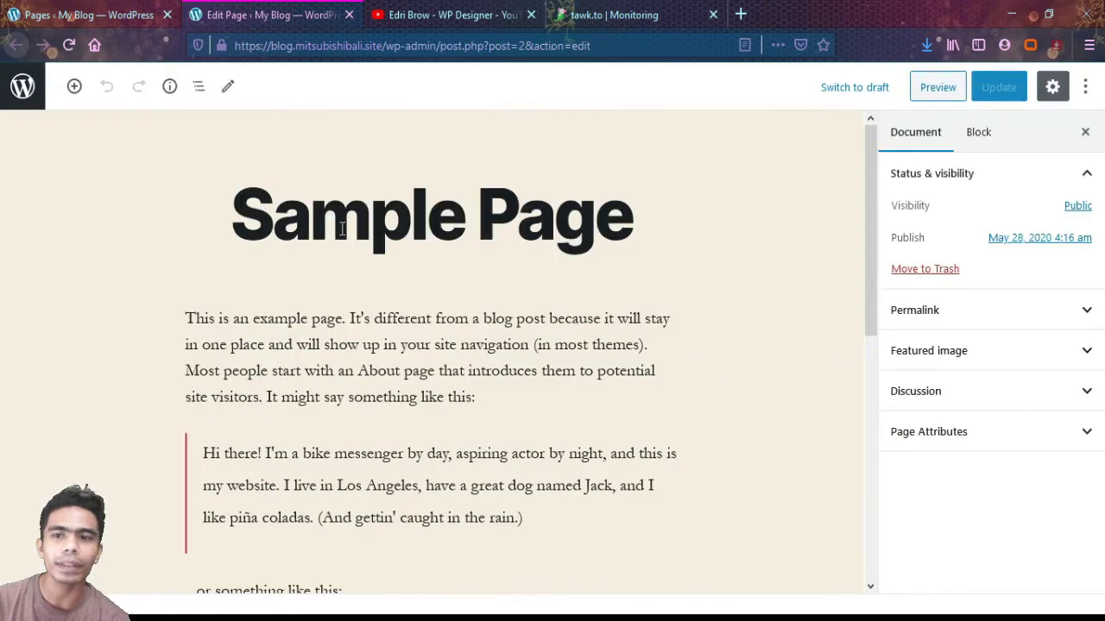
scroll(341, 229, down, 5)
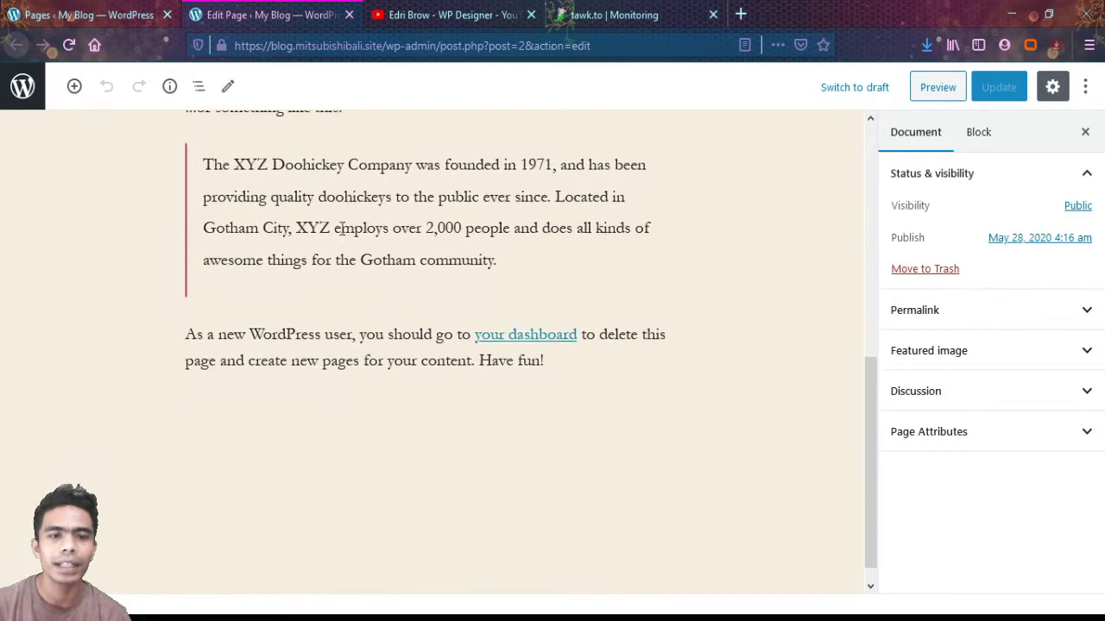
scroll(342, 229, up, 5)
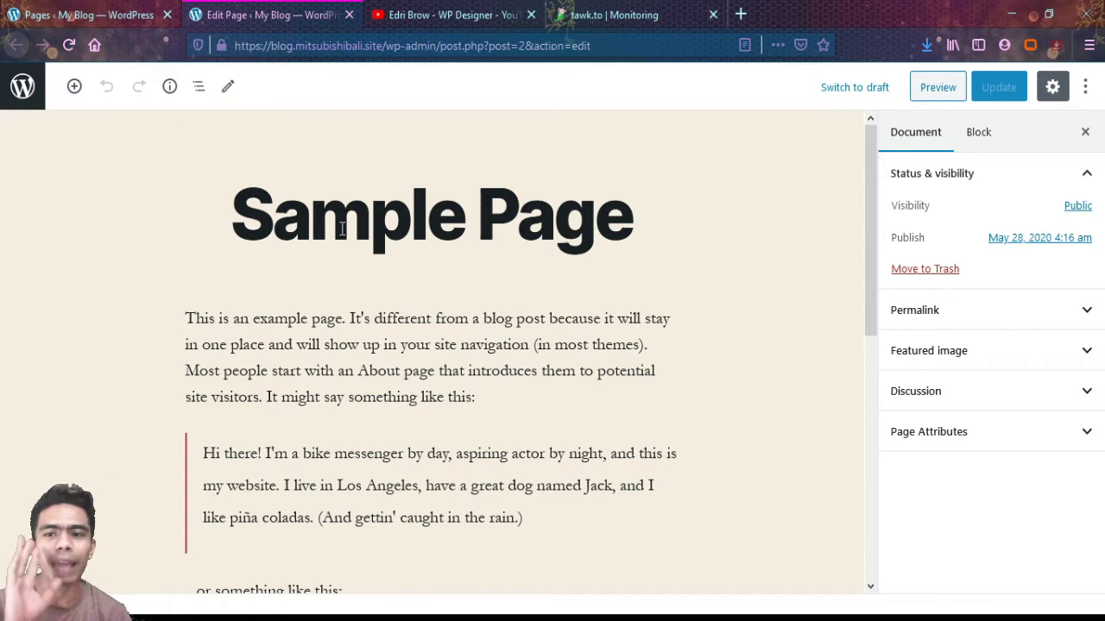
click(346, 216)
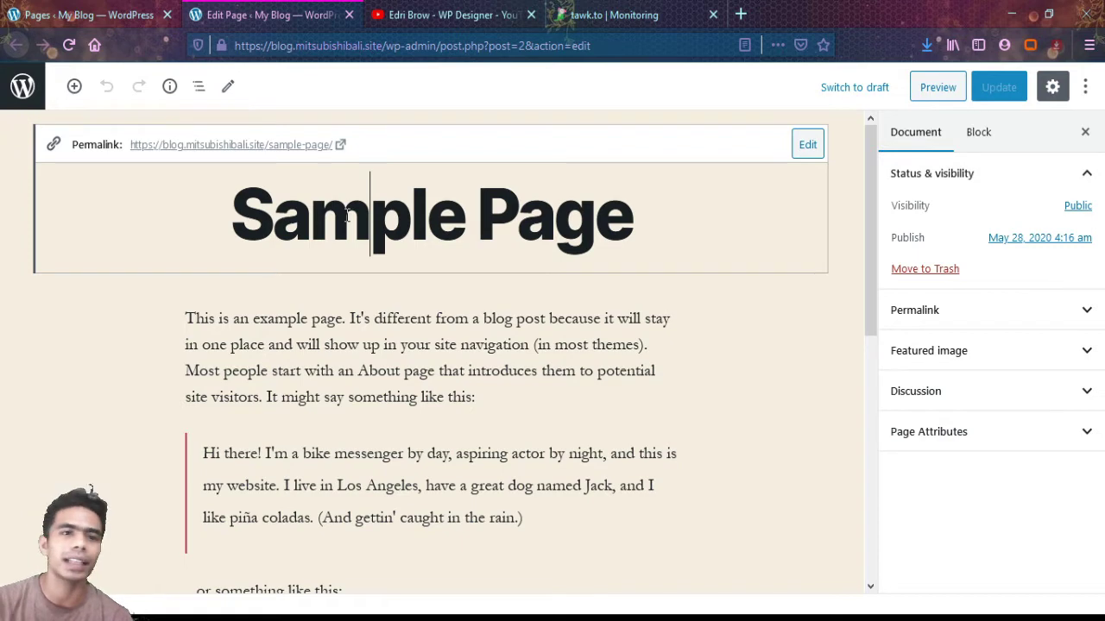
click(348, 16)
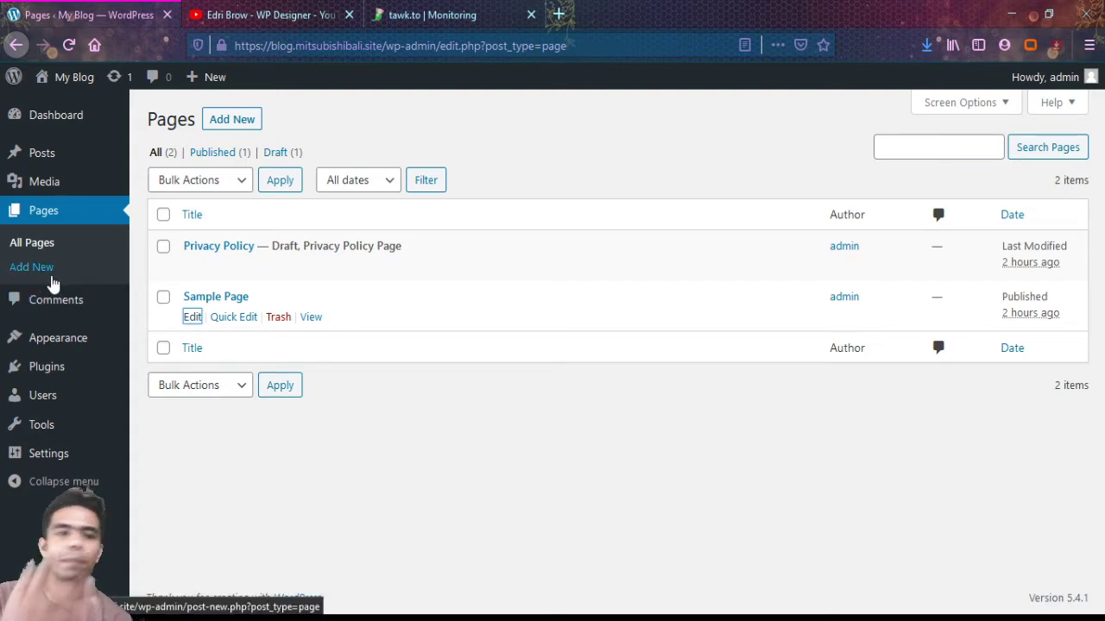
- Open the installed themes page of the site's appearance settings
mouse_move(10, 162)
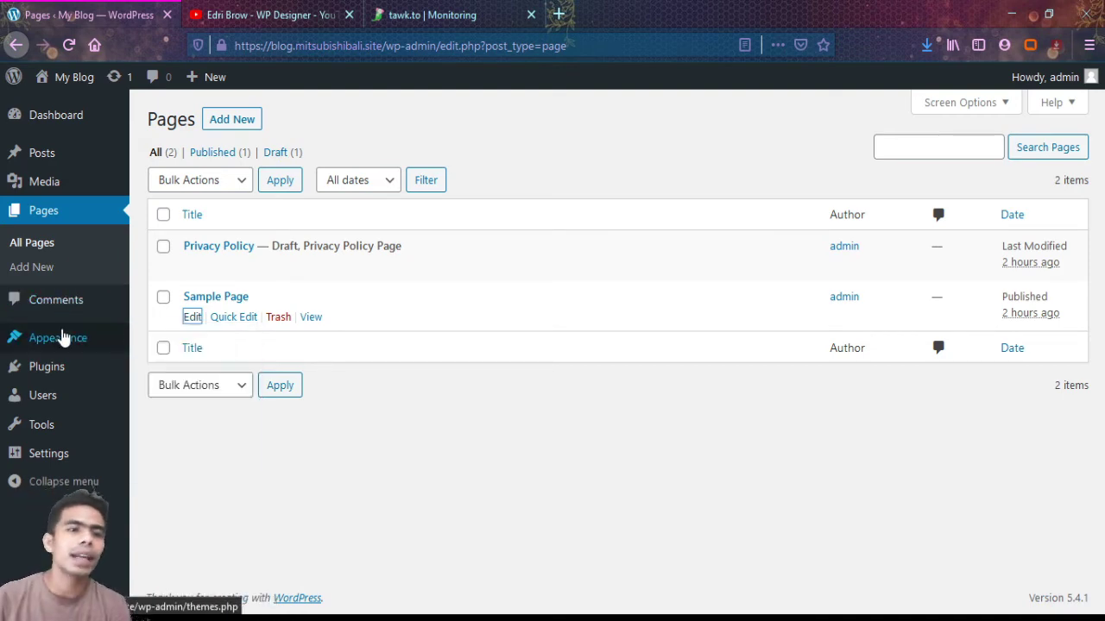
mouse_move(62, 337)
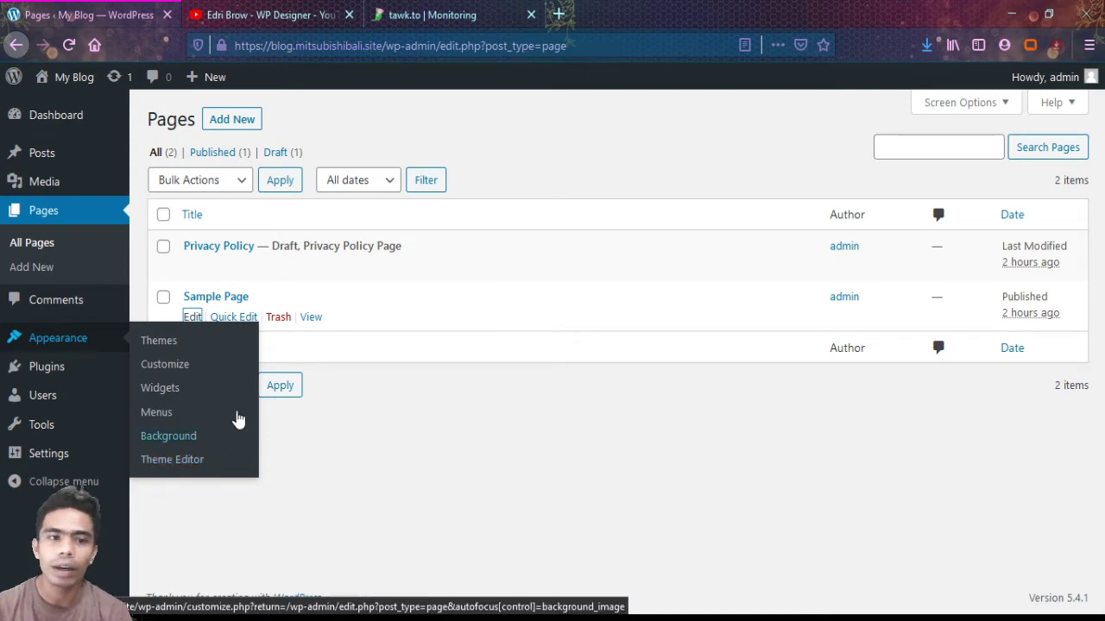
click(171, 340)
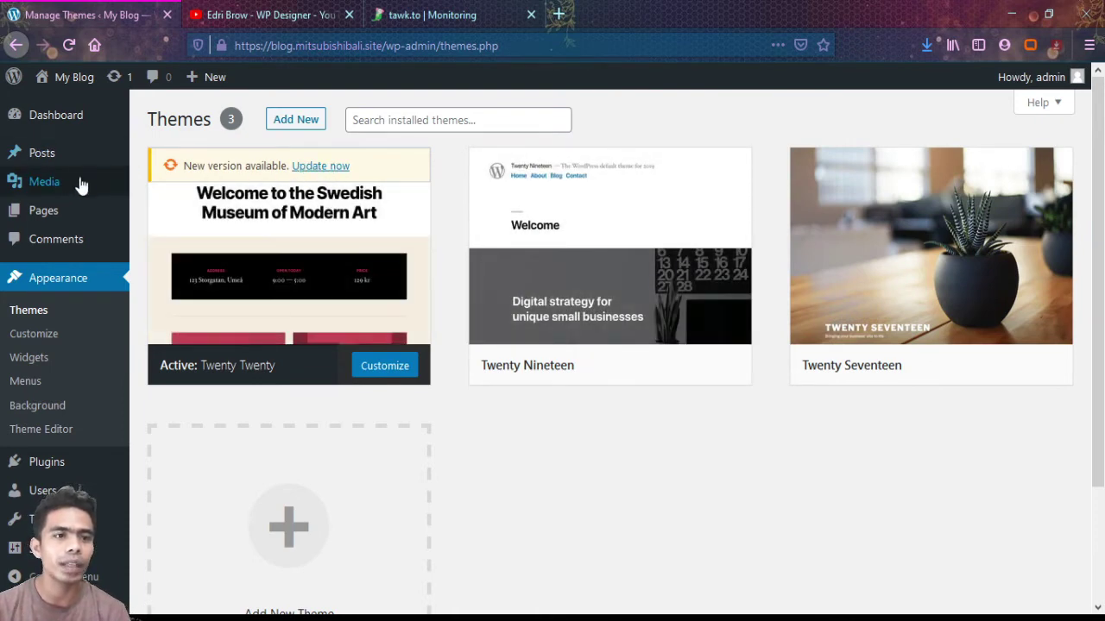
mouse_move(58, 208)
mouse_move(69, 123)
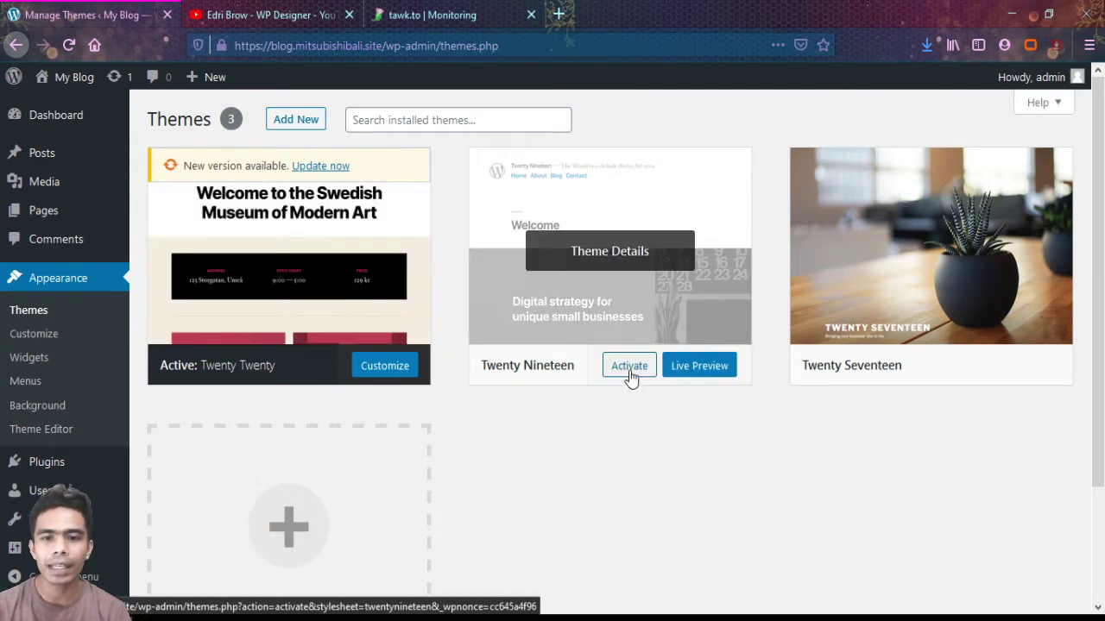
- Activate the Twenty Nineteen theme and check the blog's front page in a separate tab
click(629, 366)
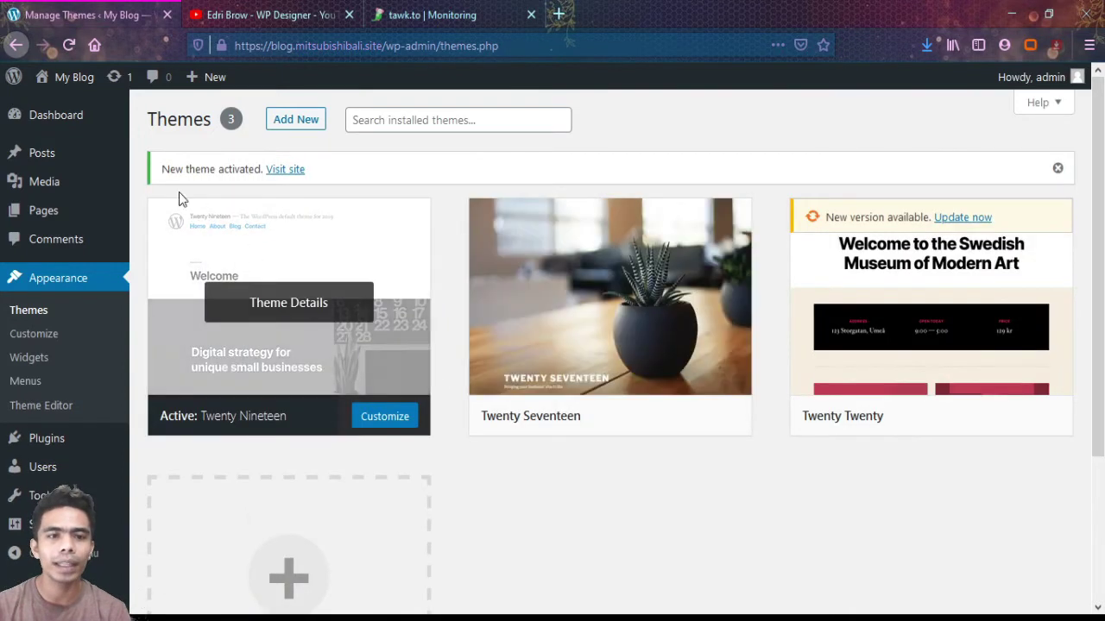
middle_click(55, 107)
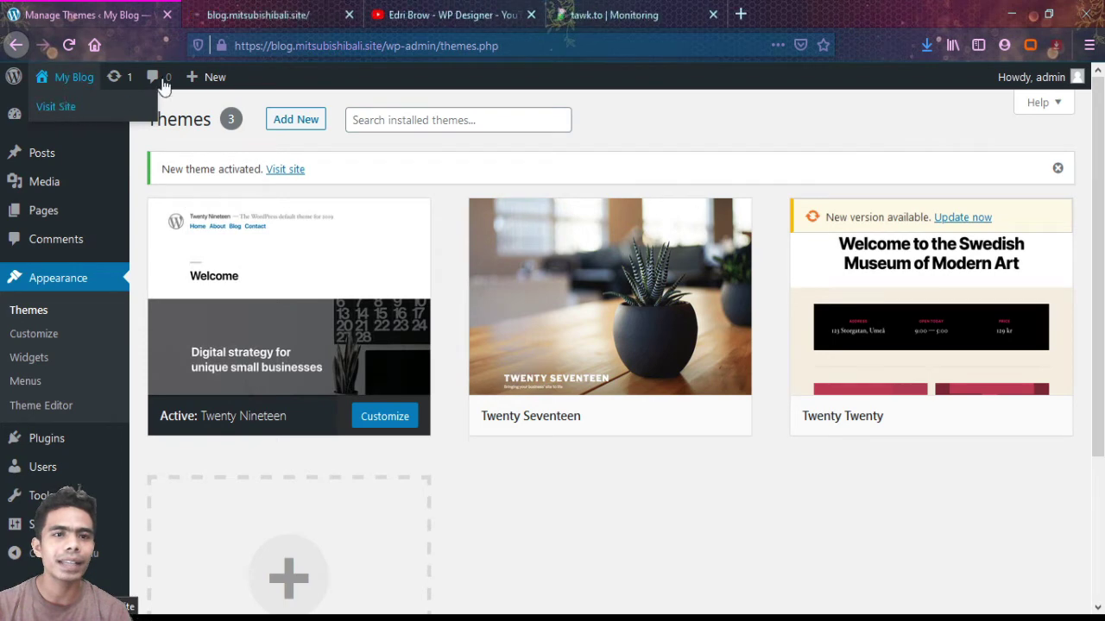
click(255, 15)
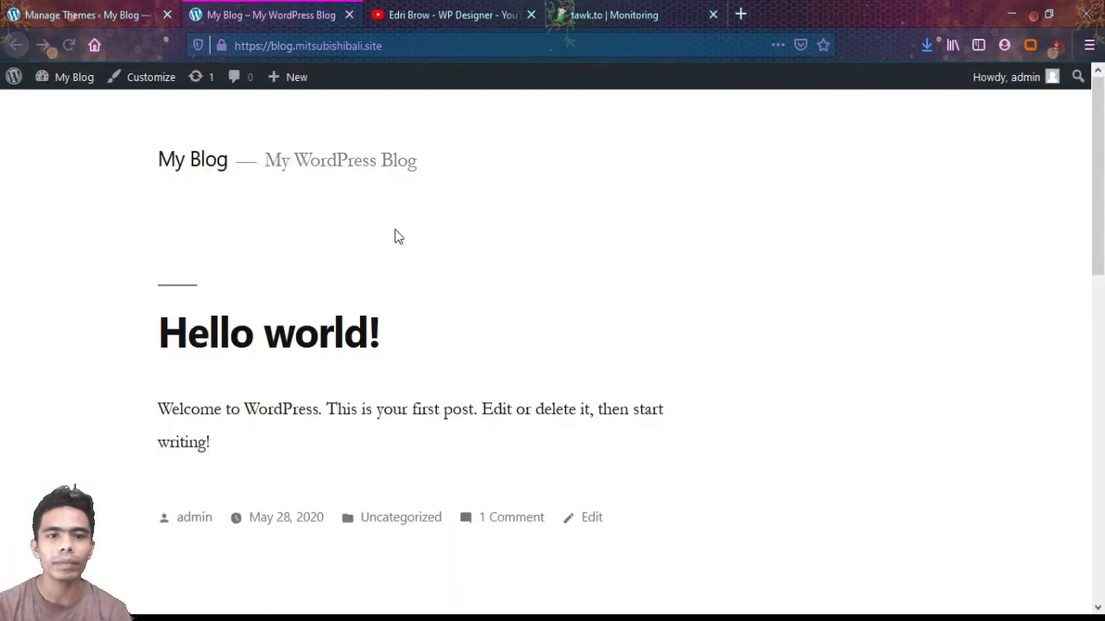
click(14, 8)
- Activate the Twenty Seventeen theme and check the reloaded front page of the blog
mouse_move(884, 375)
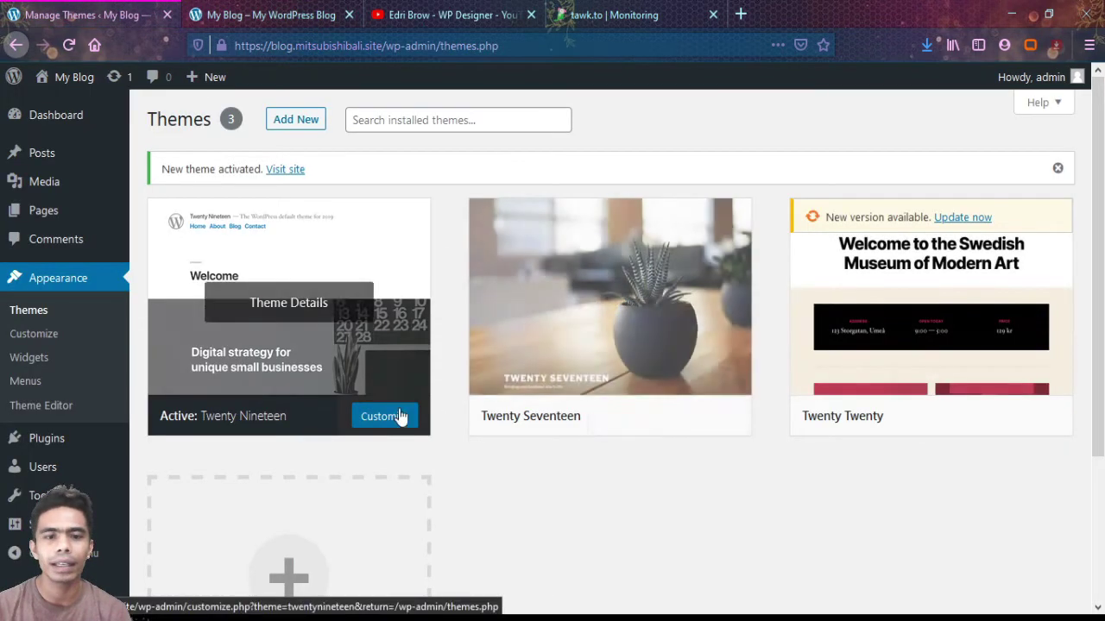
click(623, 422)
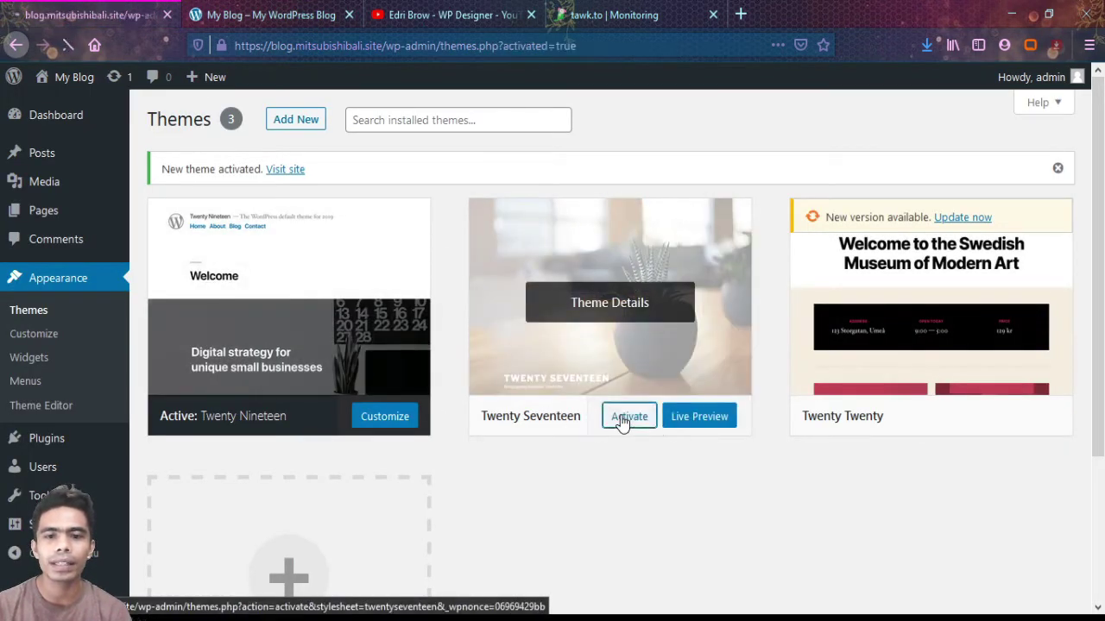
click(287, 10)
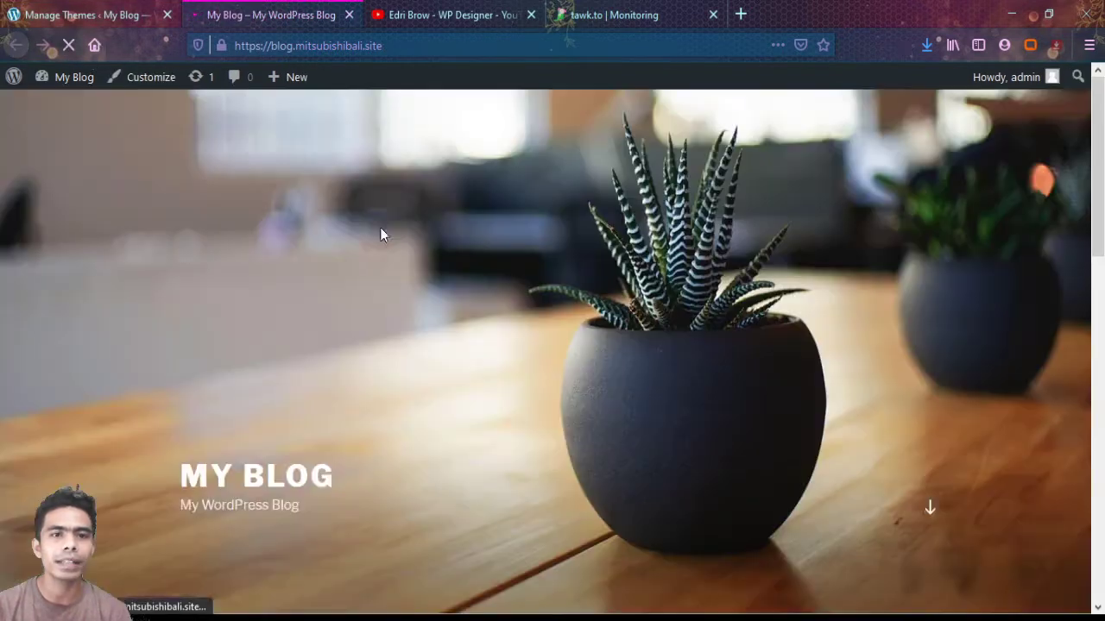
click(89, 12)
- Open the upload form for .zip themes on the Add Themes page and browse for a file without selecting one
mouse_move(306, 309)
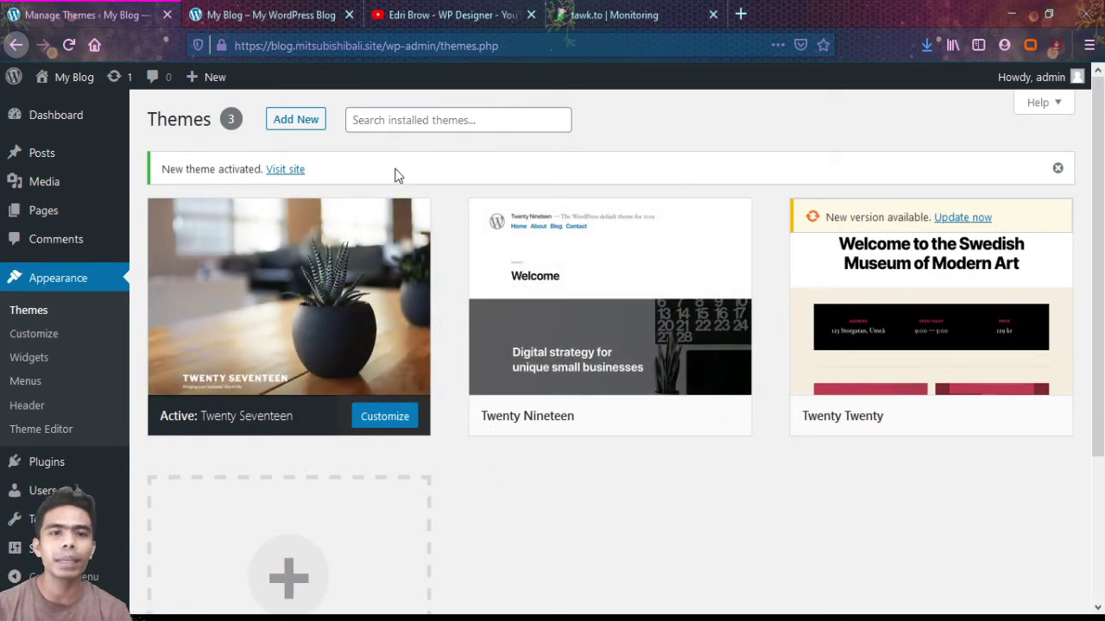
click(282, 125)
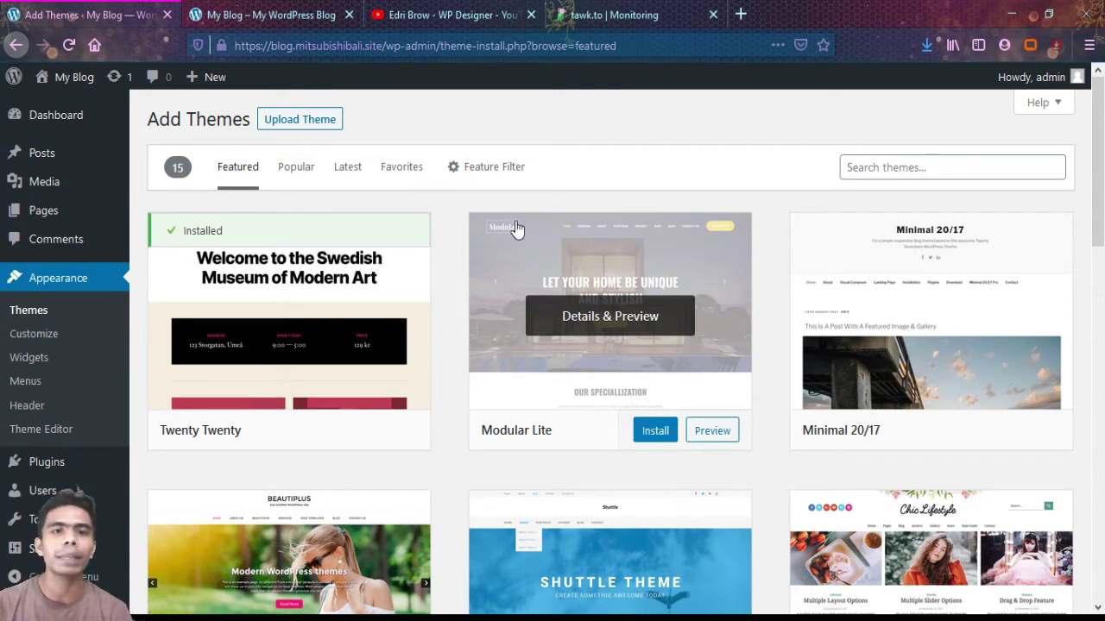
click(325, 126)
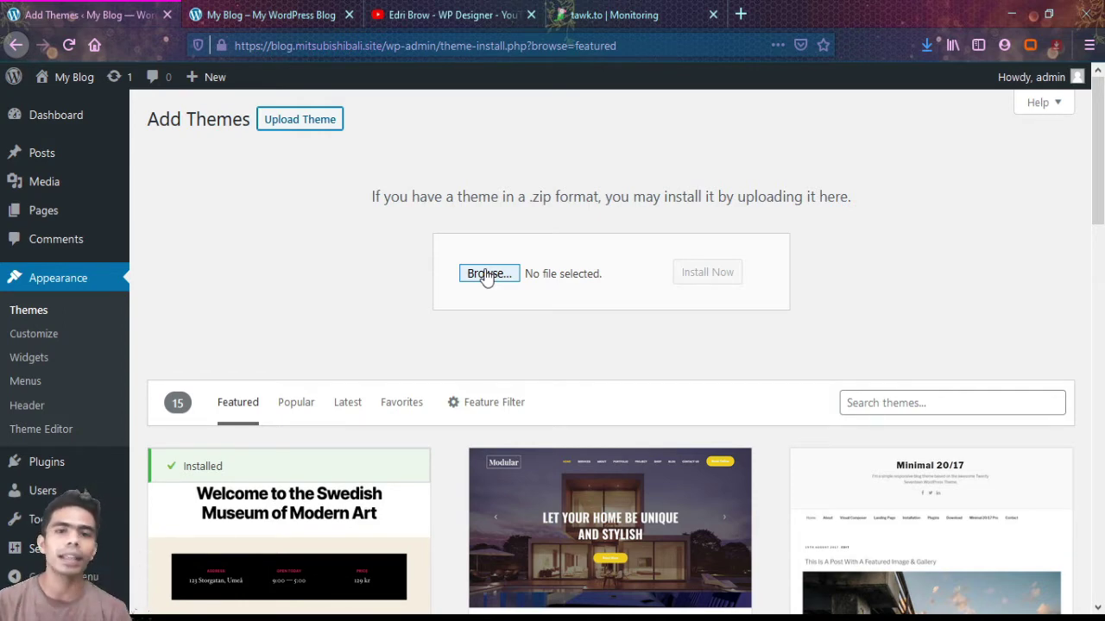
click(488, 275)
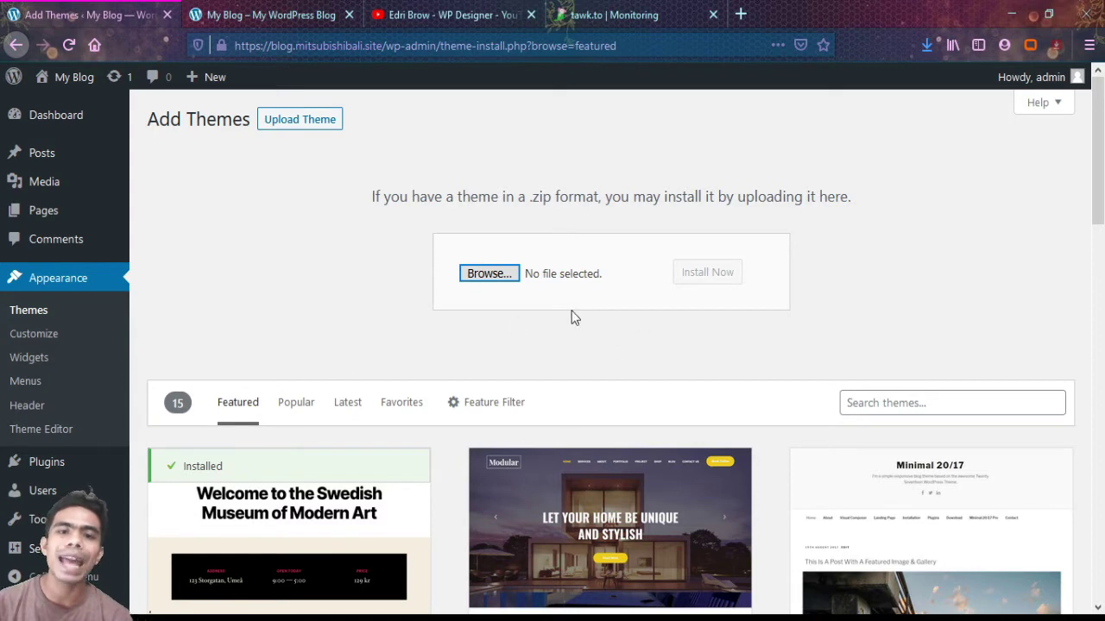
scroll(571, 311, down, 2)
scroll(570, 311, up, 1)
scroll(570, 317, up, 1)
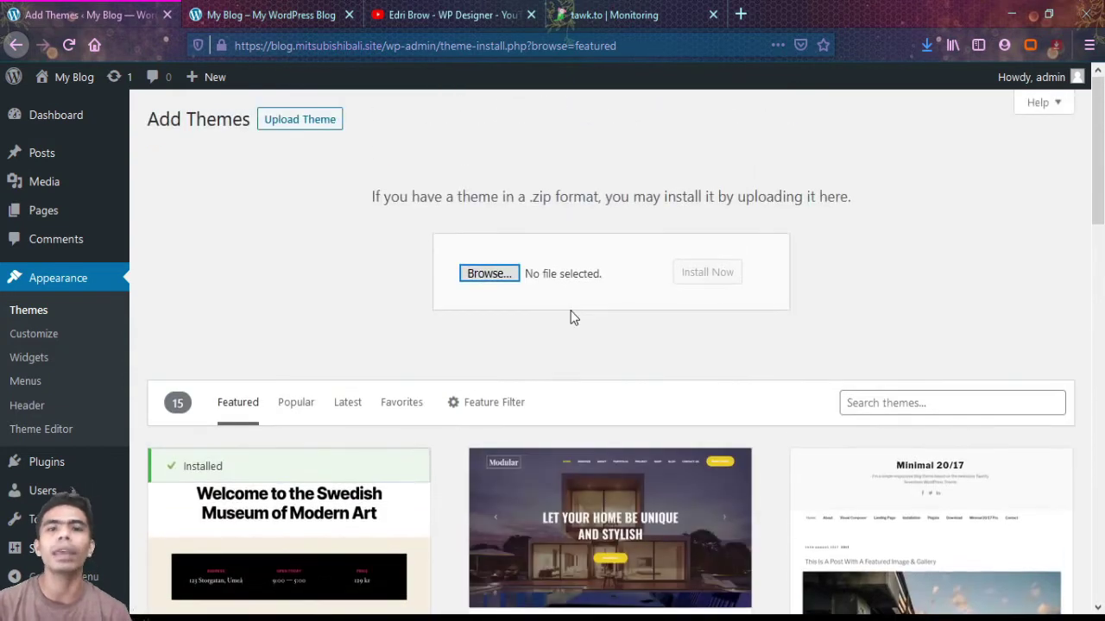
- Search the theme directory on the Add Themes page for "oceanwp"
scroll(571, 316, down, 3)
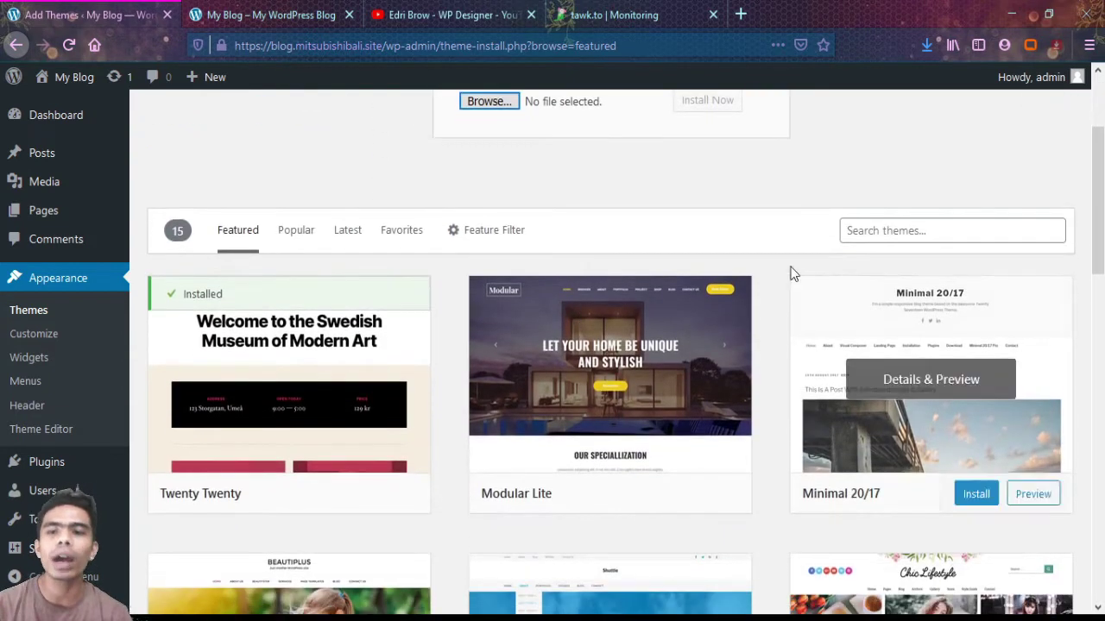
scroll(788, 328, up, 3)
click(906, 404)
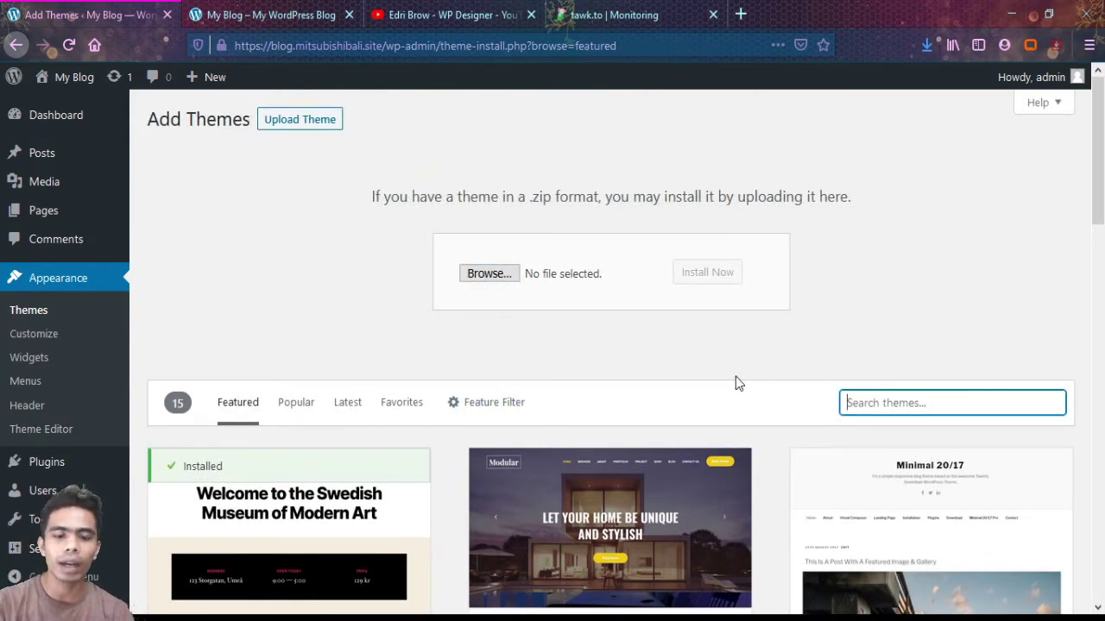
text(ocean)
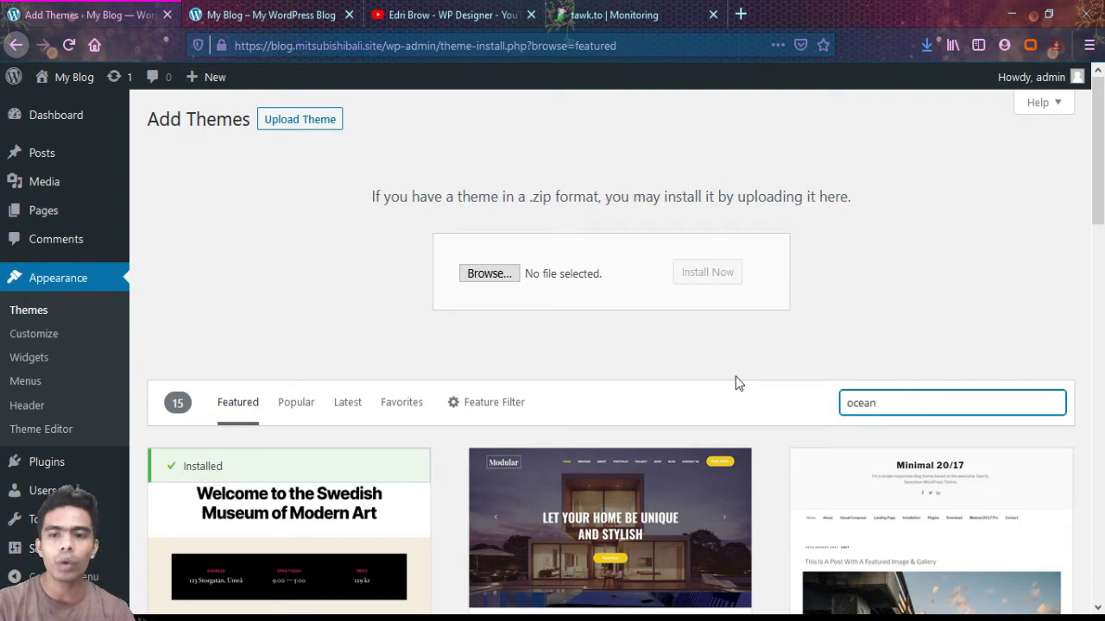
text(wp)
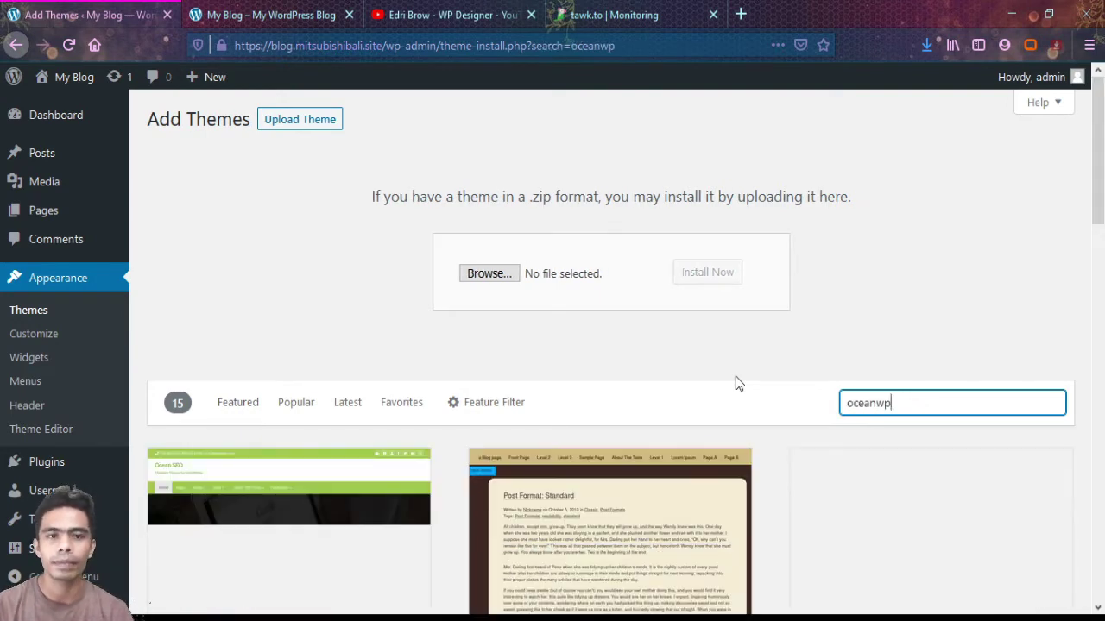
scroll(735, 376, down, 3)
- Open the details and preview of the OceanWP theme, look through its sample posts and description, and close the preview
mouse_move(259, 388)
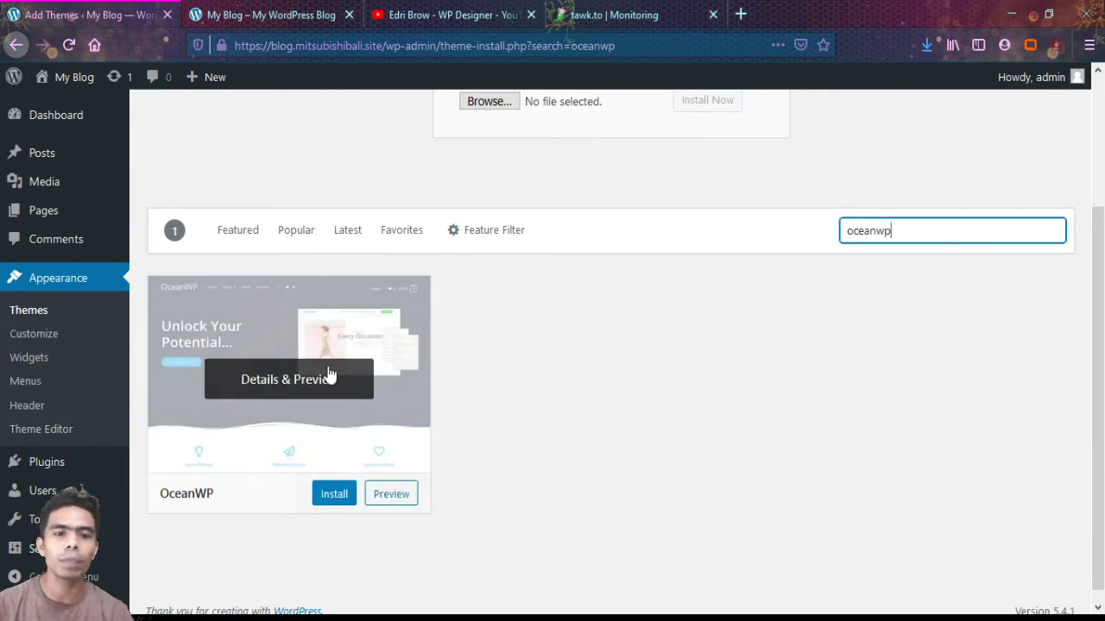
click(277, 372)
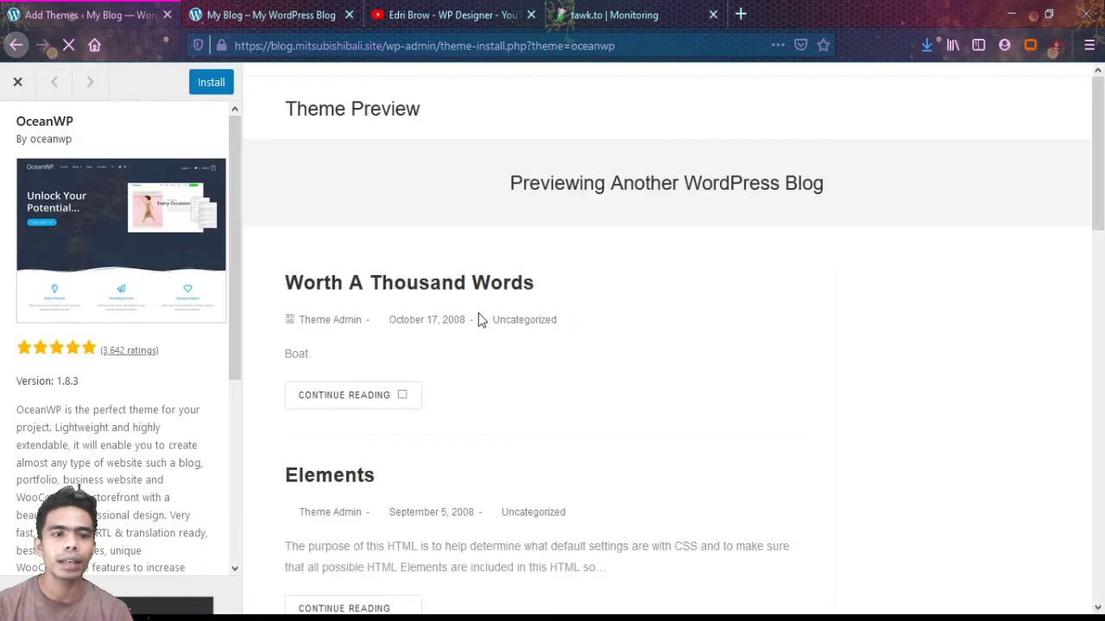
scroll(666, 369, down, 15)
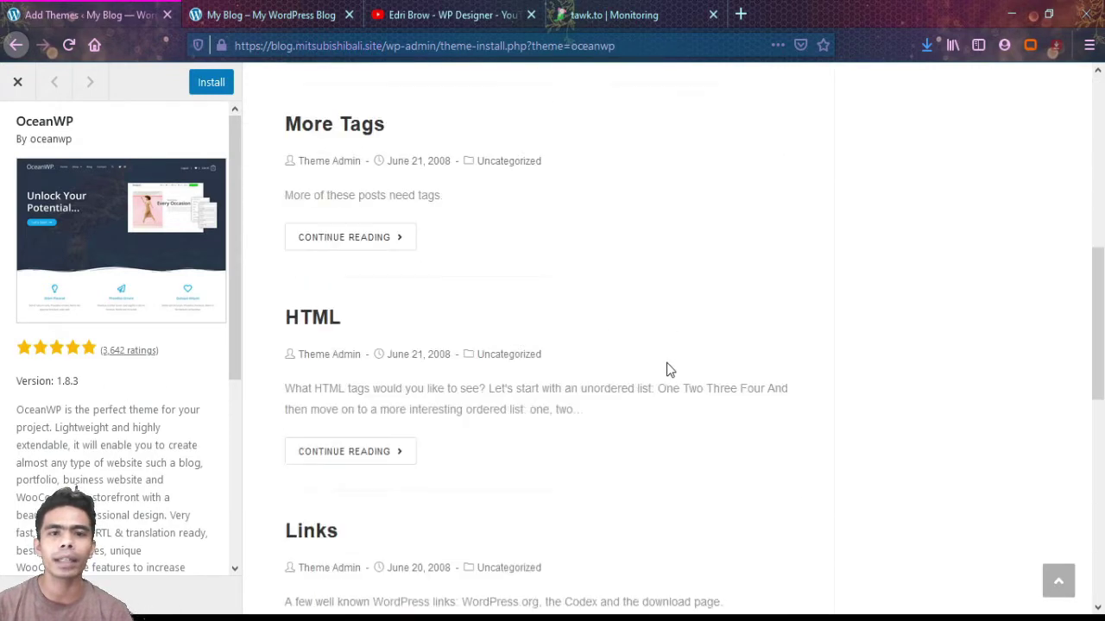
scroll(134, 481, down, 5)
scroll(134, 481, up, 5)
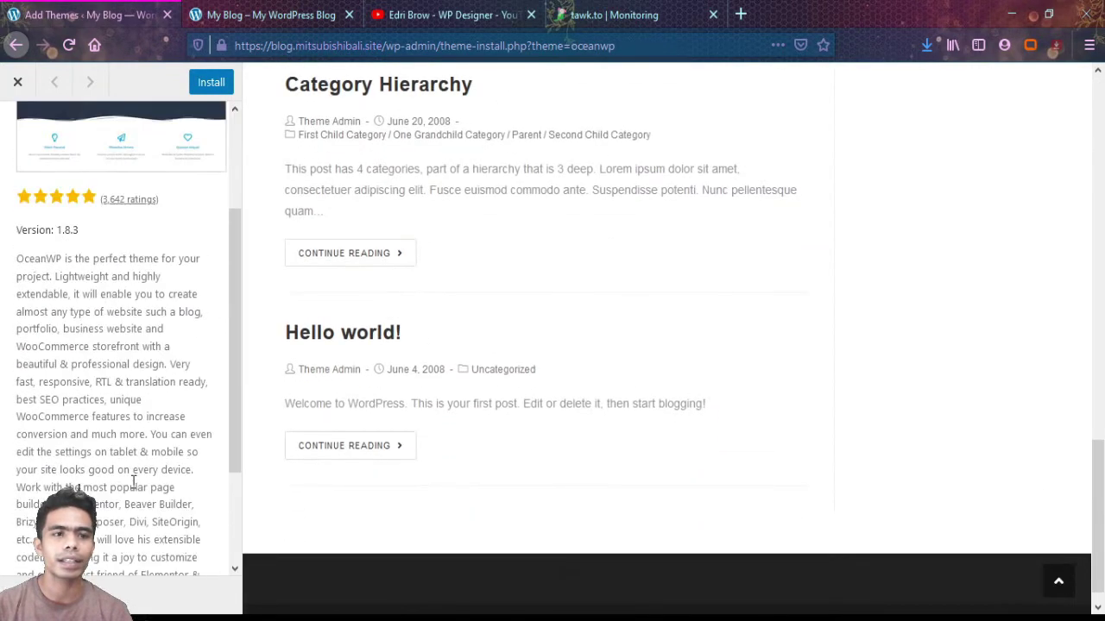
scroll(393, 341, up, 15)
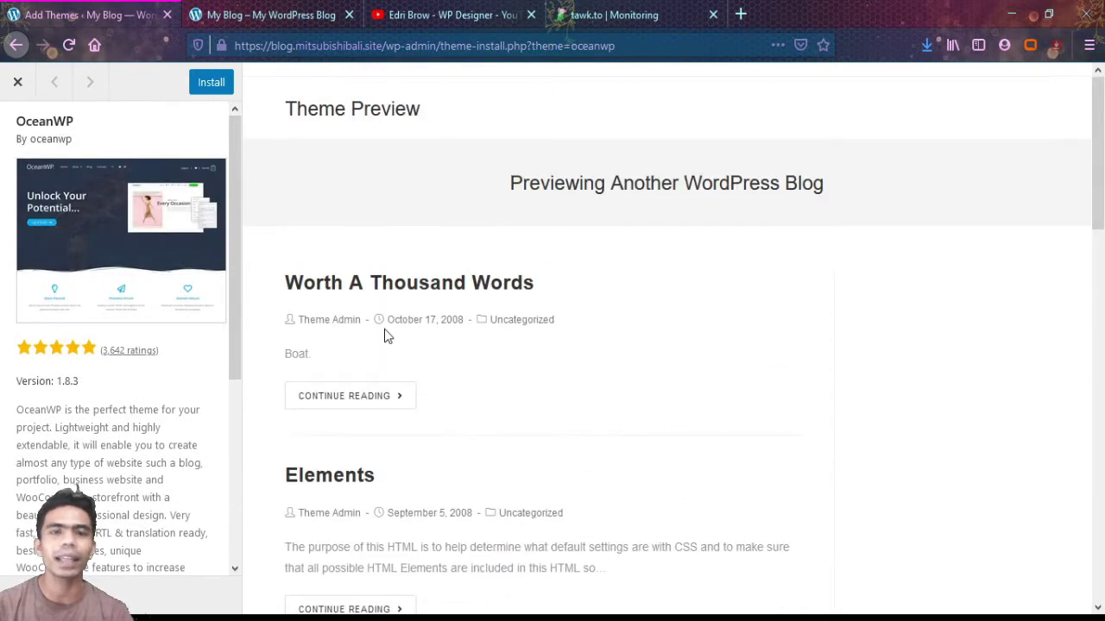
click(18, 83)
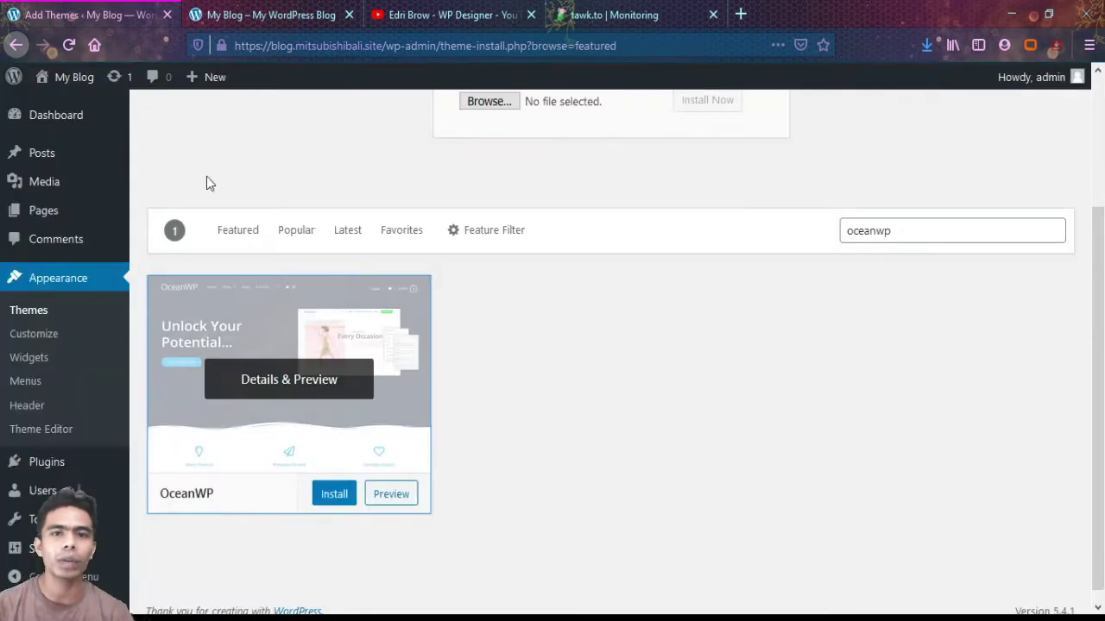
- Replace the theme search term with "astra" and look over the matching themes
double_click(924, 228)
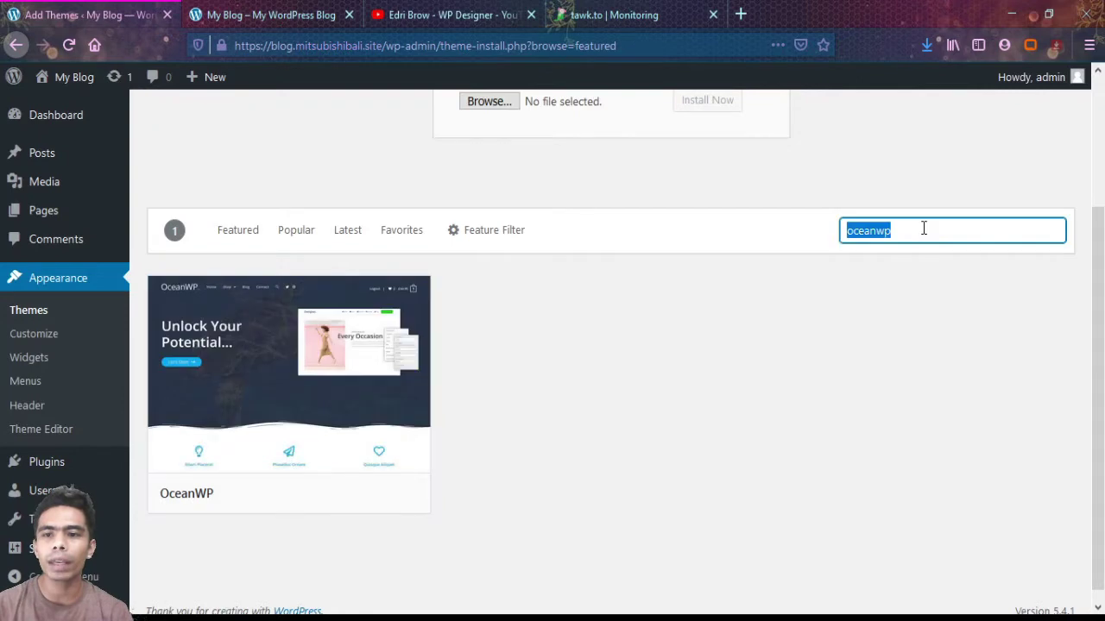
text(astra)
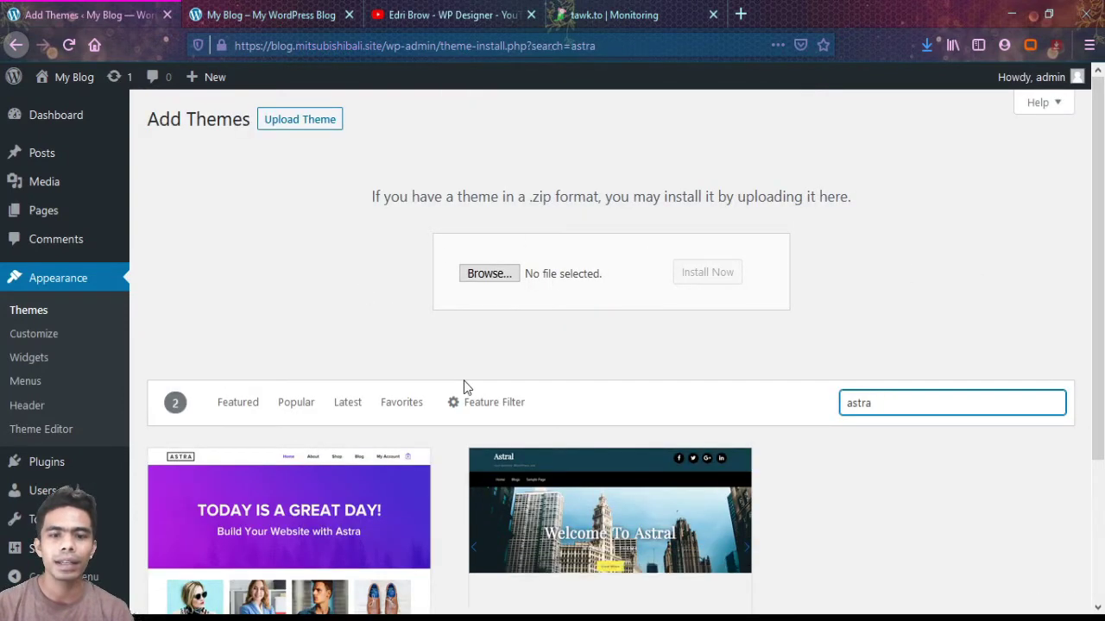
scroll(464, 388, down, 3)
mouse_move(342, 372)
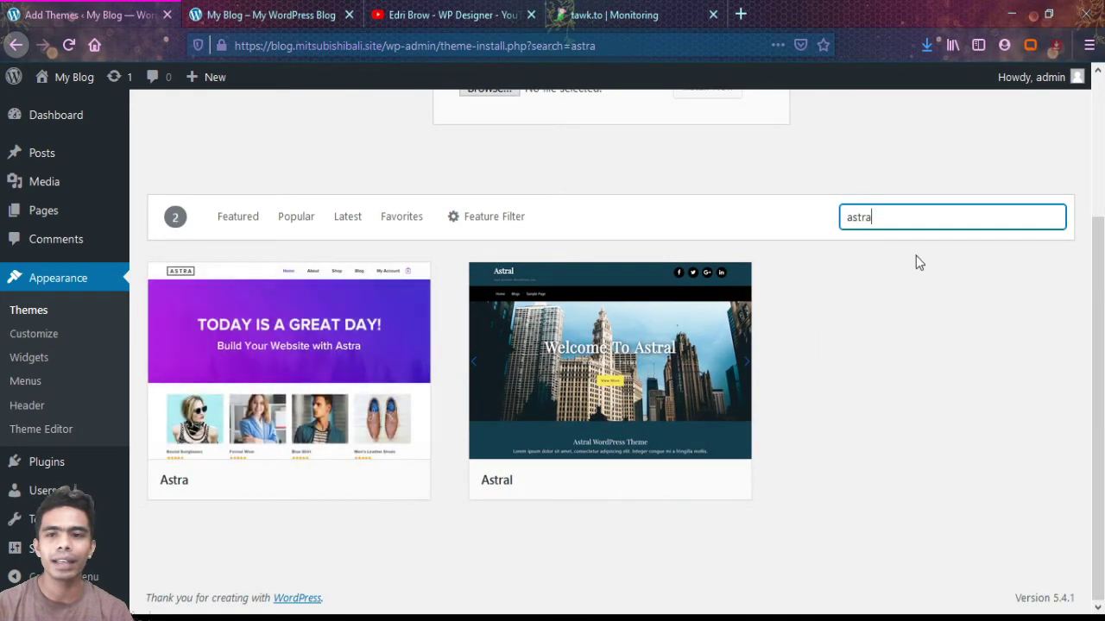
- Search the theme directory for "sydney" and look over the matching themes
key(BackSpace)
key(BackSpace)
key(BackSpace)
key(BackSpace)
key(BackSpace)
text(sydney)
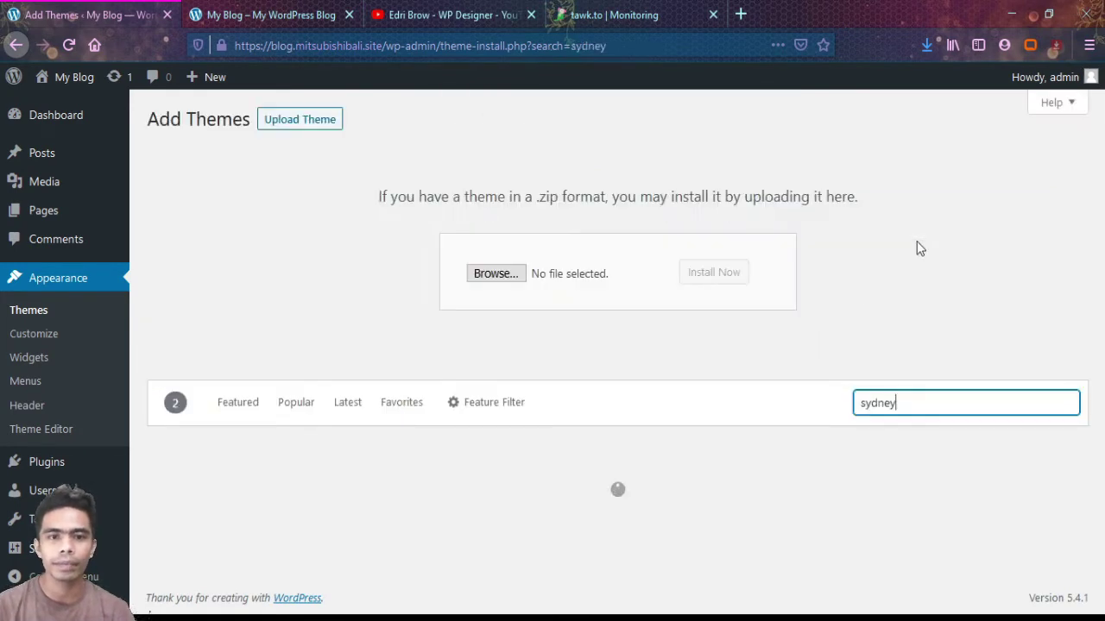
scroll(581, 361, down, 3)
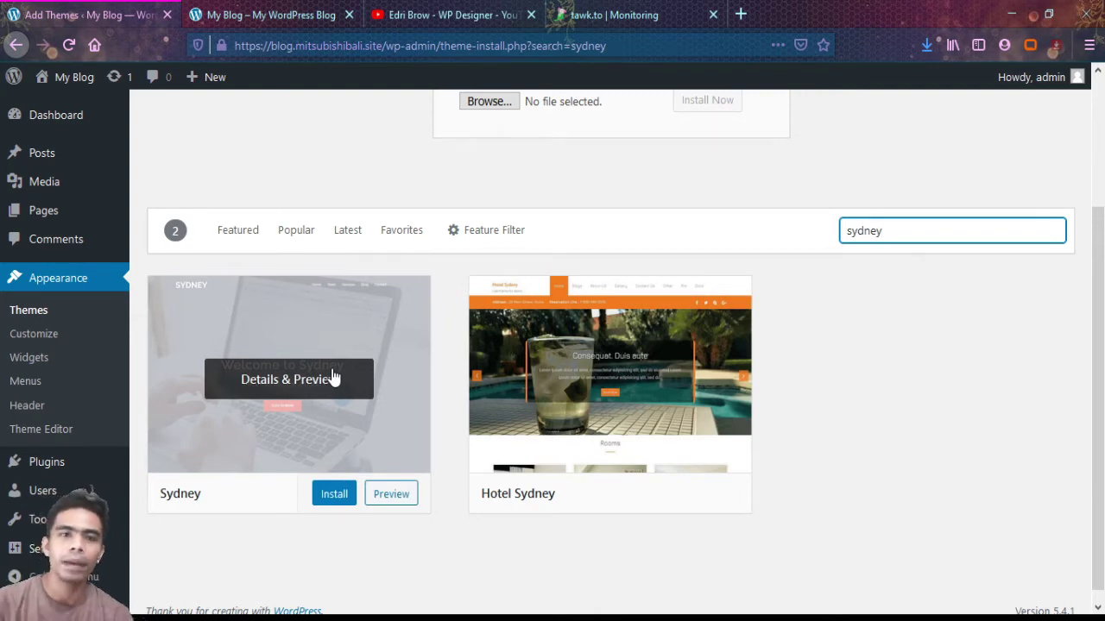
scroll(334, 377, up, 2)
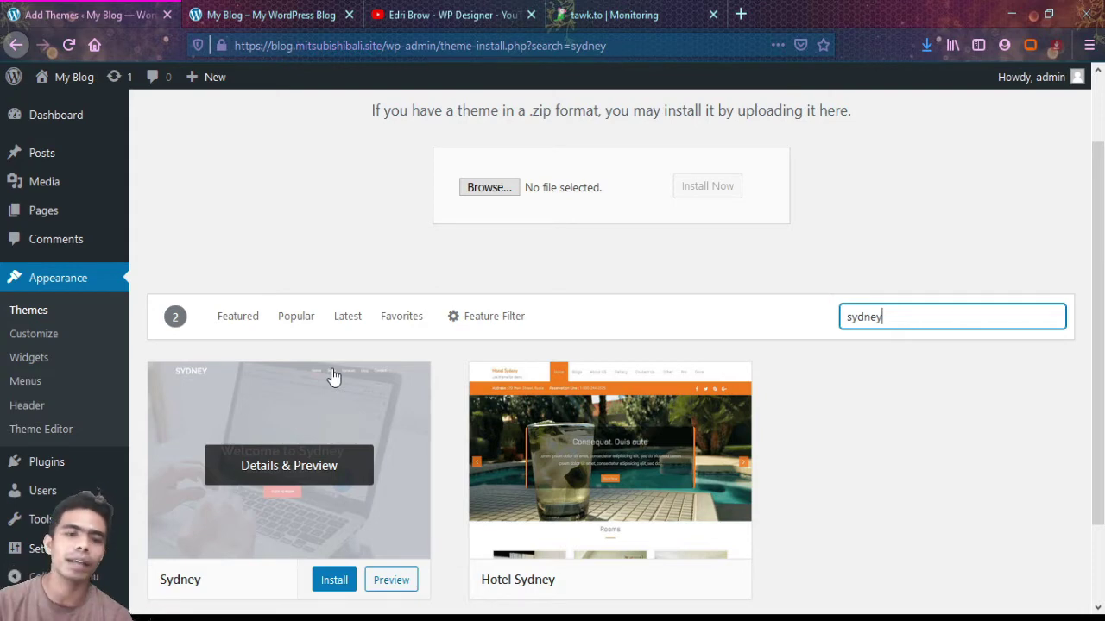
scroll(334, 377, down, 2)
scroll(370, 348, up, 4)
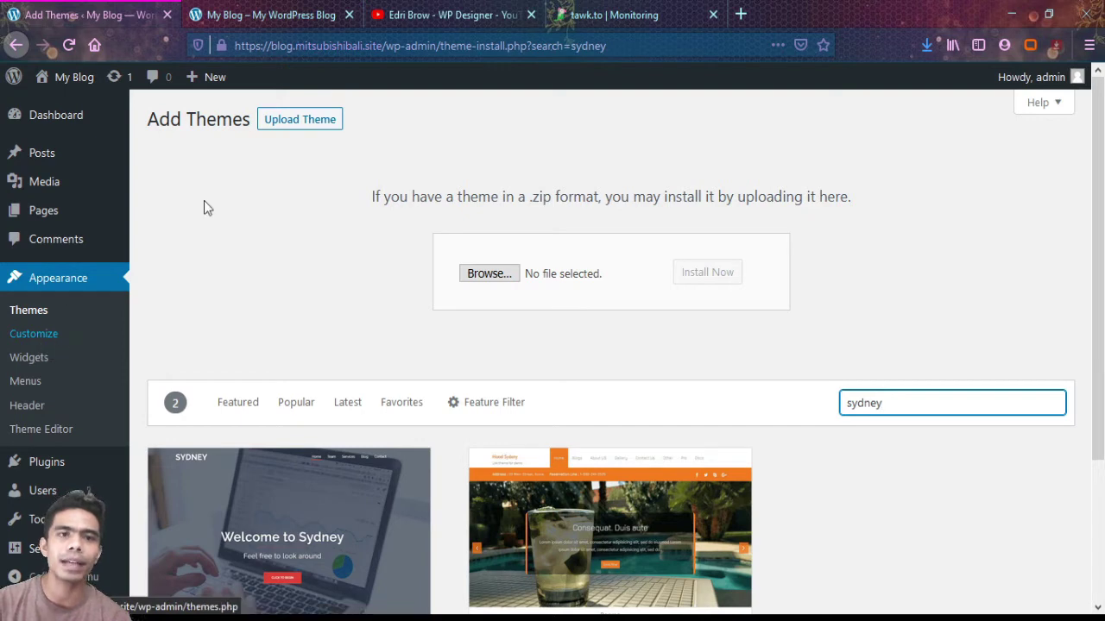
- Close the blog's front page tab and open the theme customizer in a separate tab
click(348, 14)
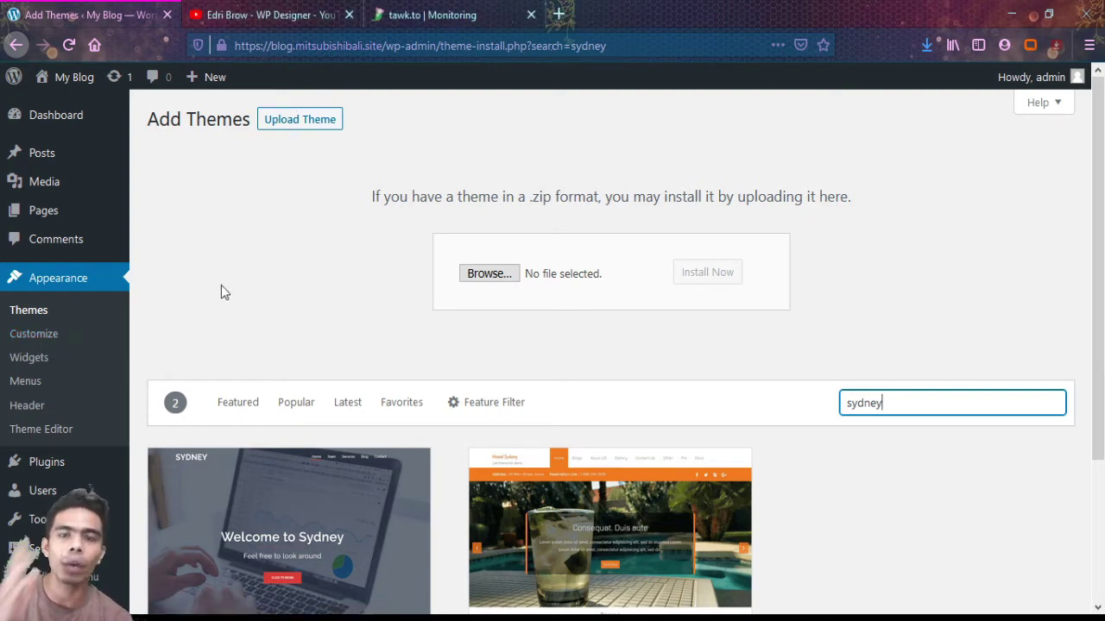
middle_click(49, 342)
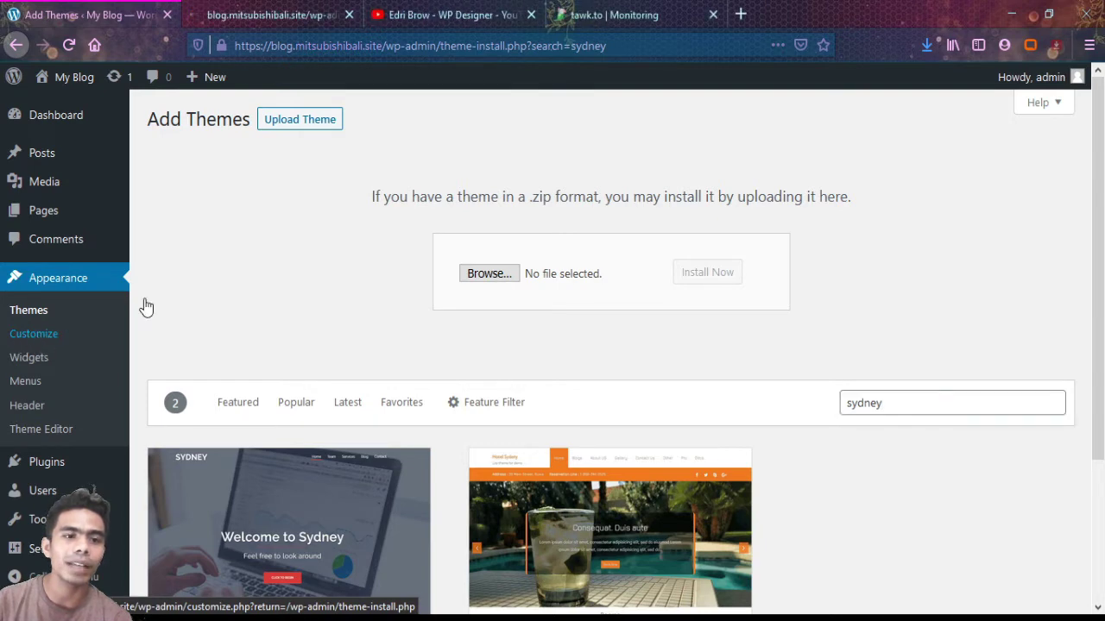
click(272, 14)
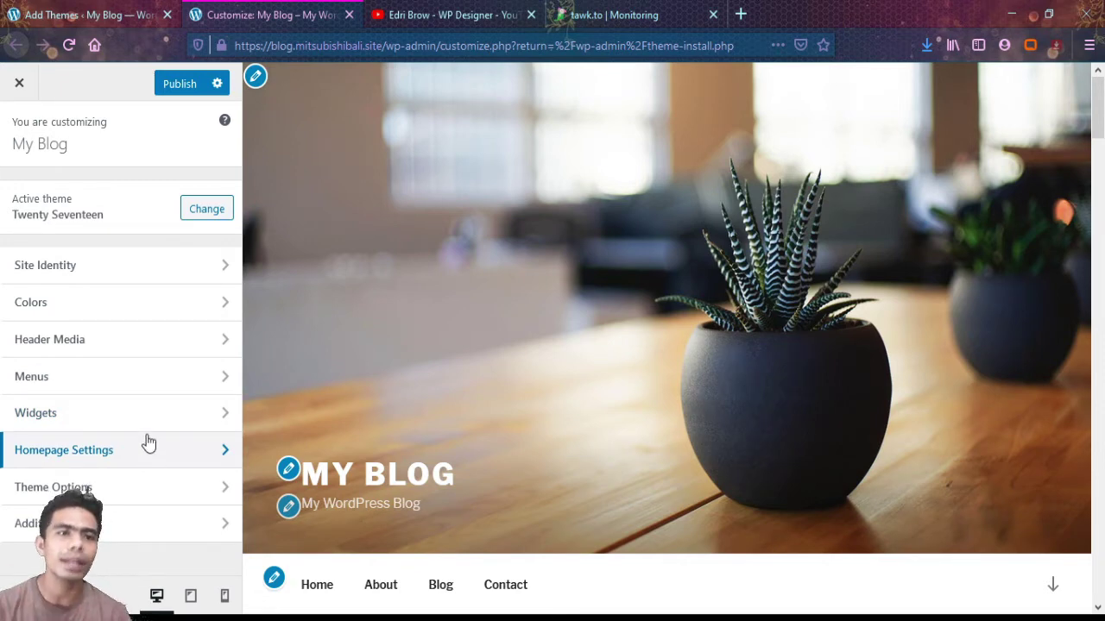
click(86, 15)
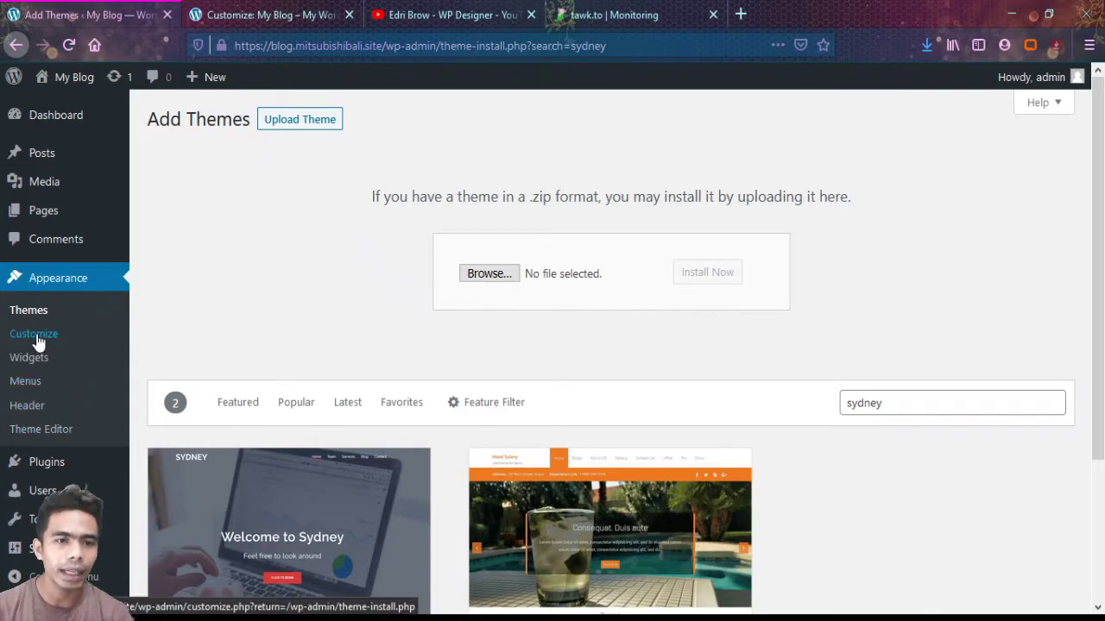
click(250, 11)
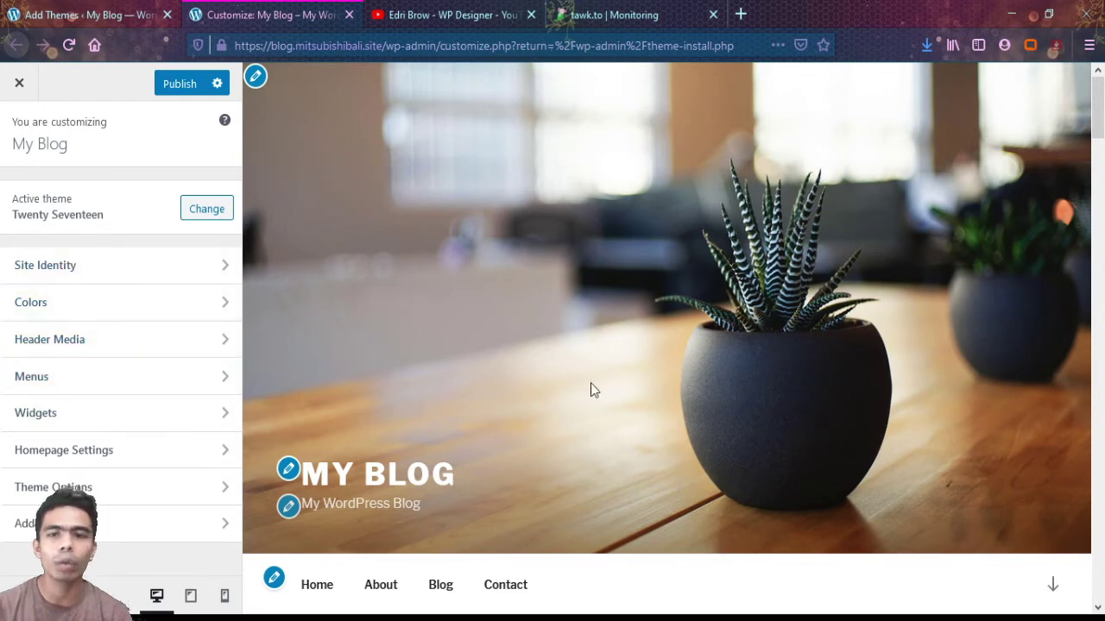
- Look through the customizer's preview of the blog's front page, from the header image down to the footer
scroll(805, 321, down, 4)
scroll(746, 503, down, 12)
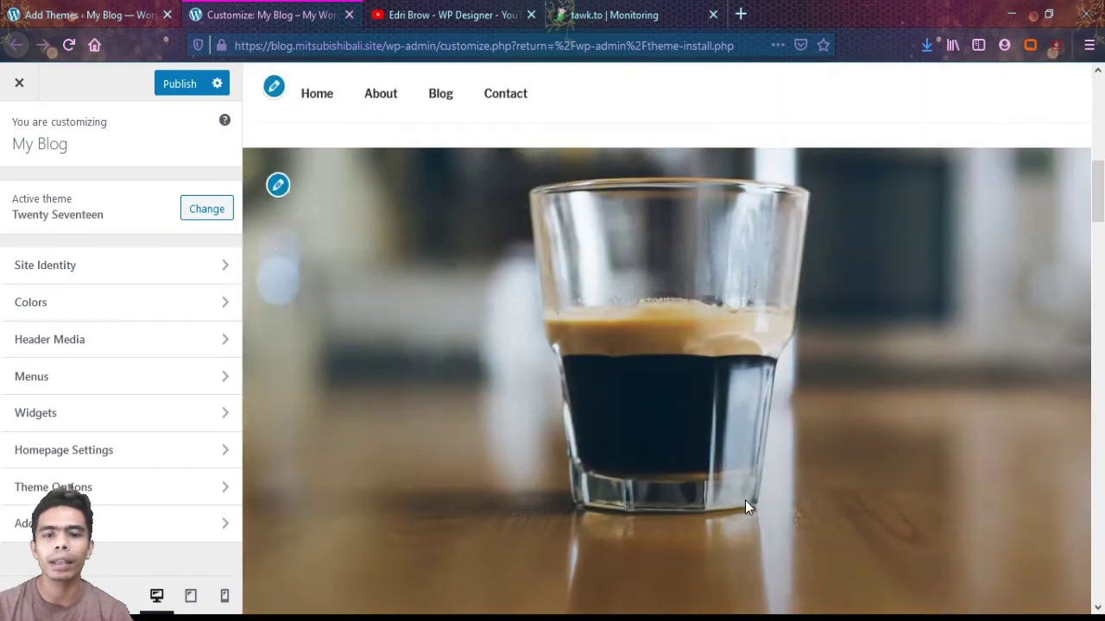
scroll(747, 506, down, 15)
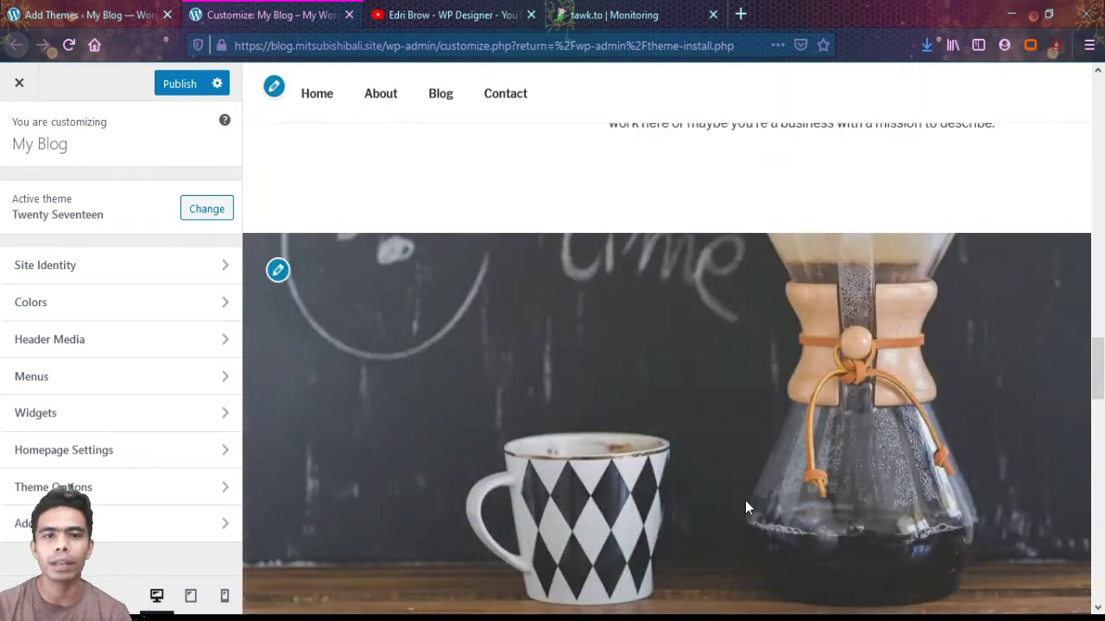
scroll(748, 508, down, 2)
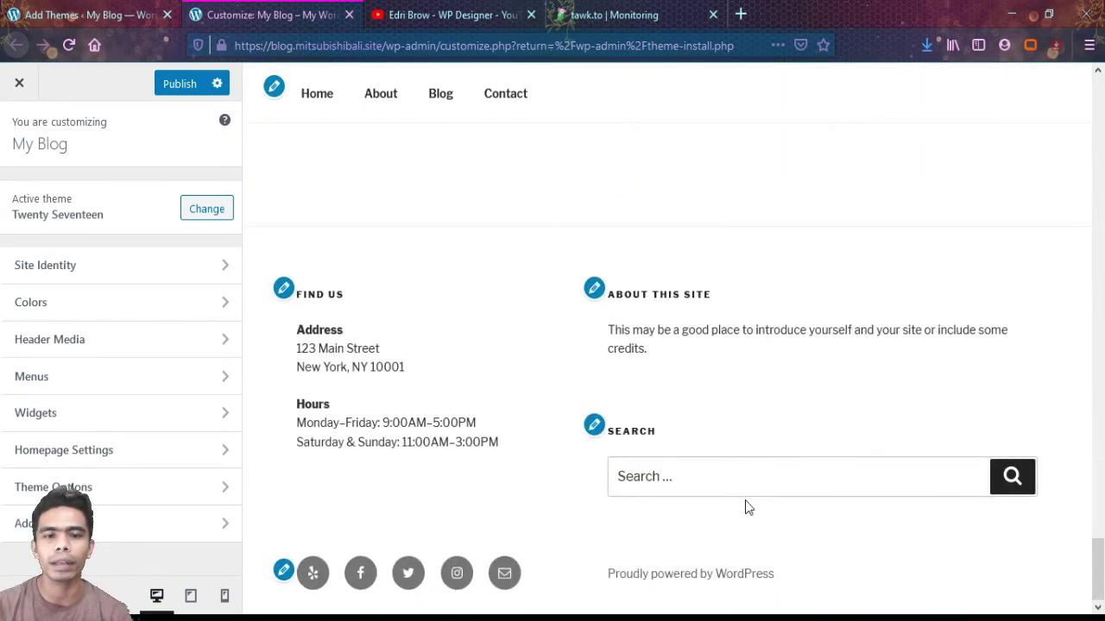
scroll(746, 503, up, 6)
drag(1099, 483, 1099, 555)
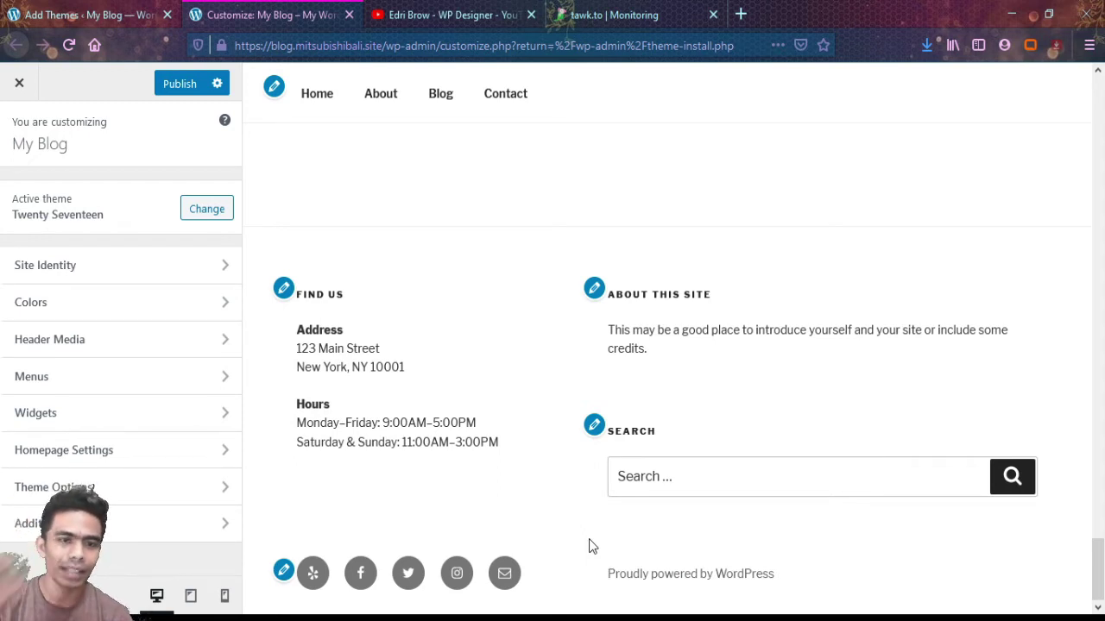
- Close the customizer tab and open the Widgets page of the site's appearance settings
click(346, 15)
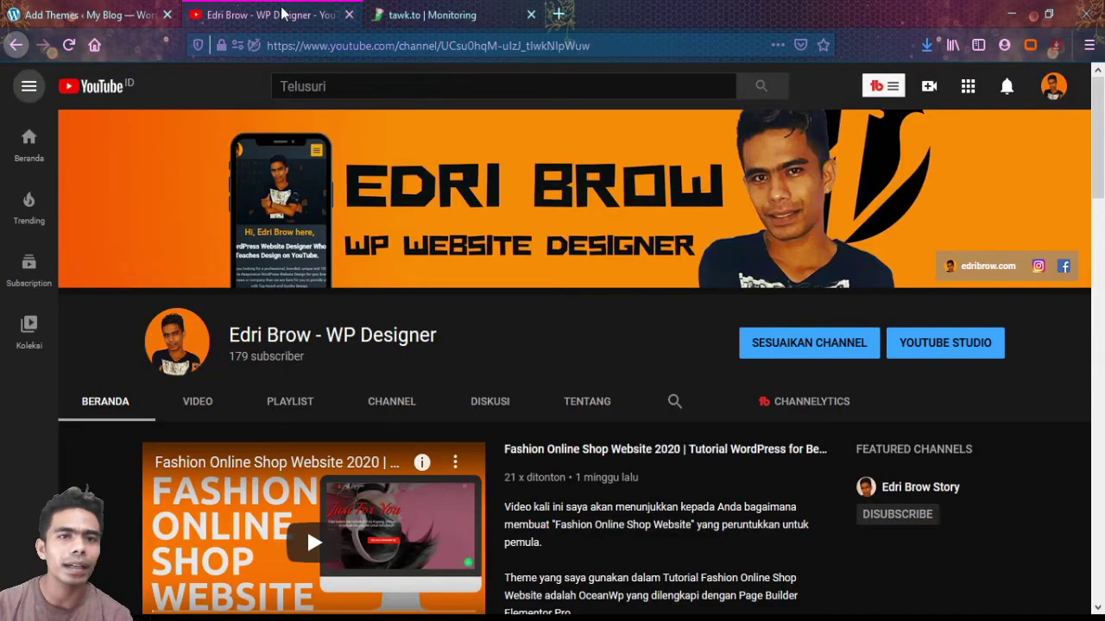
click(114, 9)
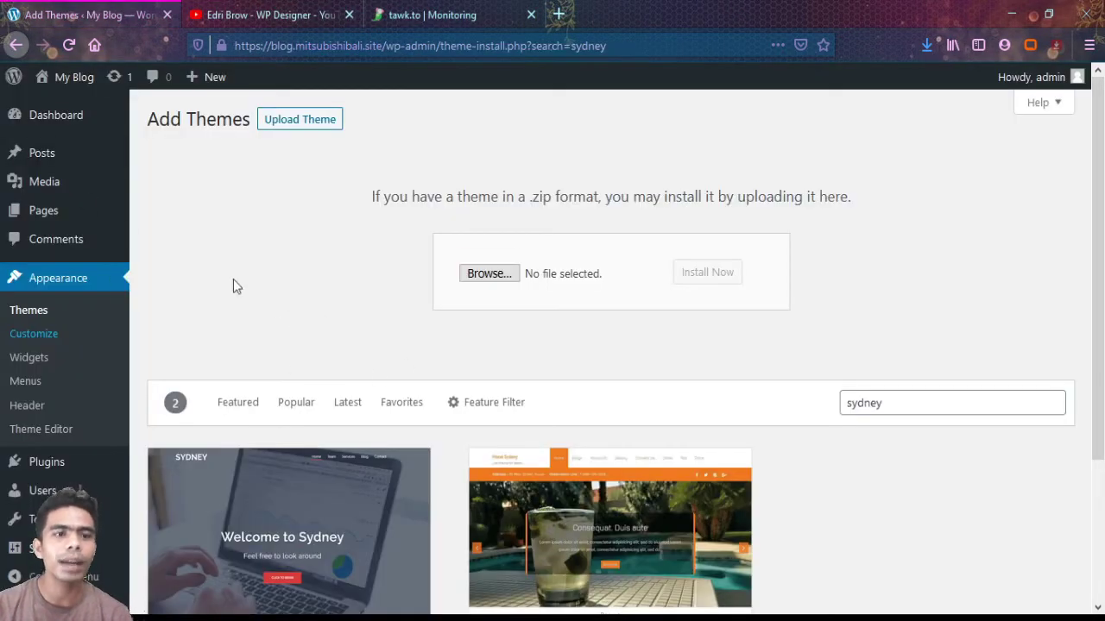
click(28, 361)
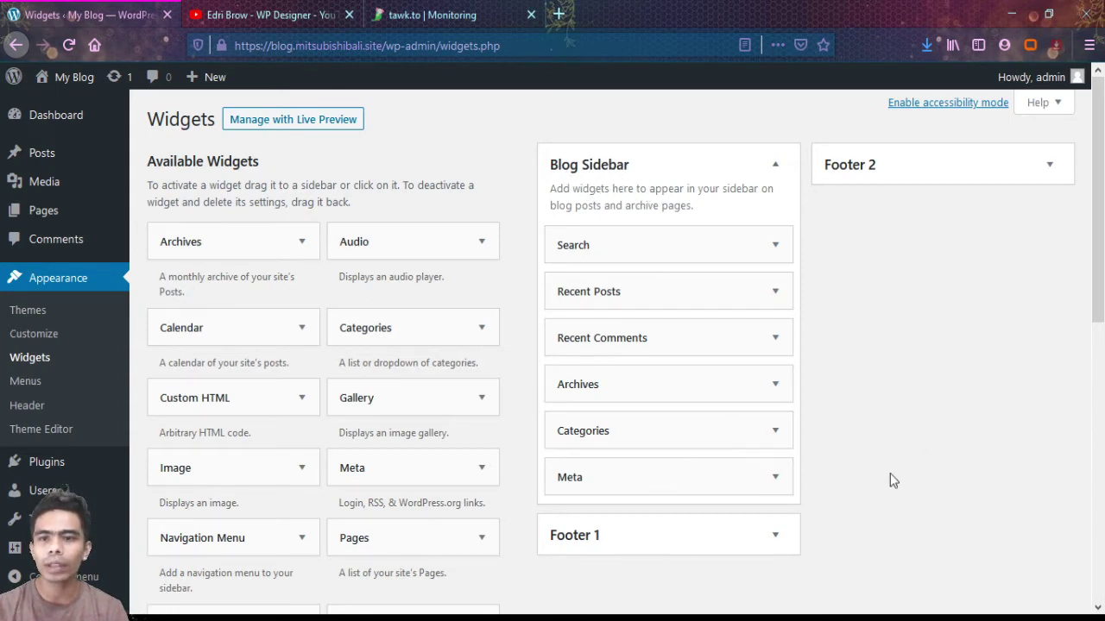
- Visit the site in a separate tab and examine the sidebar widgets beside the blog post
mouse_move(75, 86)
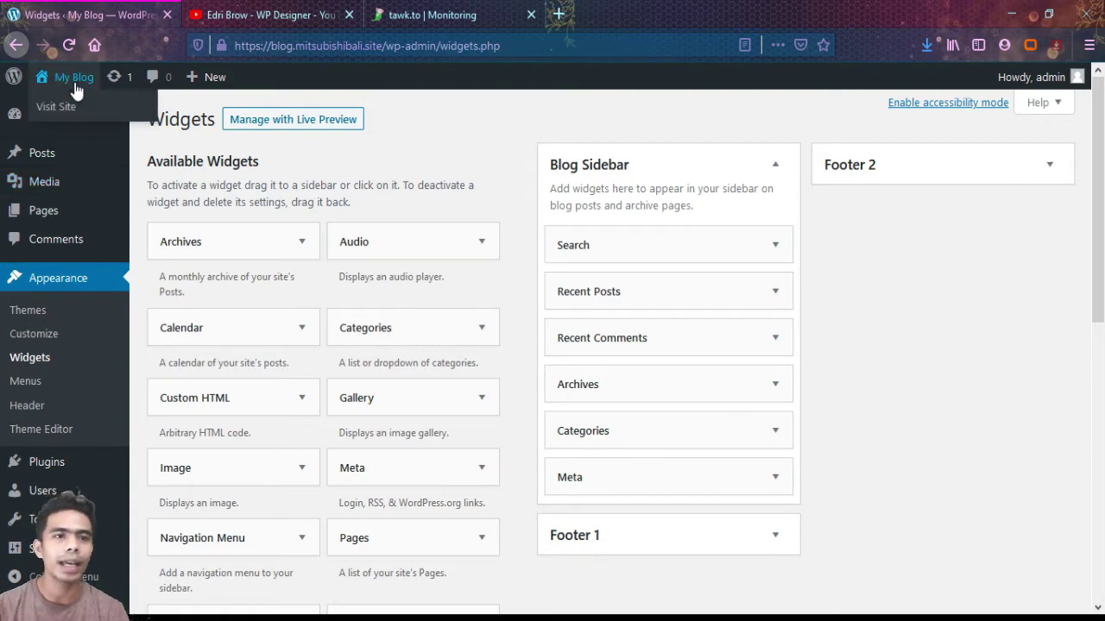
middle_click(69, 115)
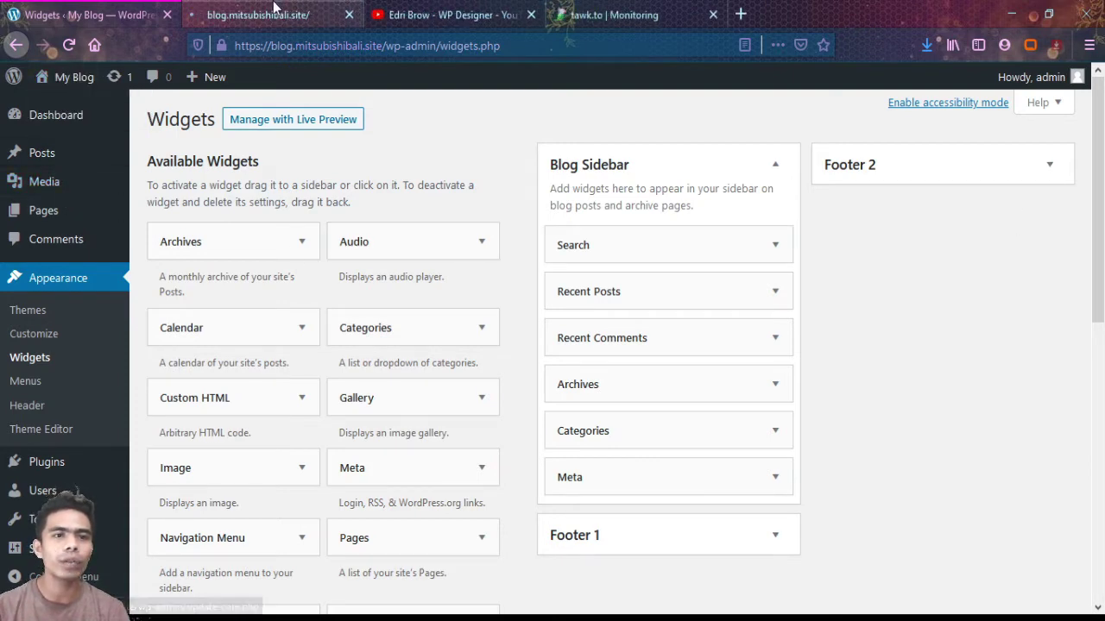
click(267, 14)
scroll(525, 351, down, 7)
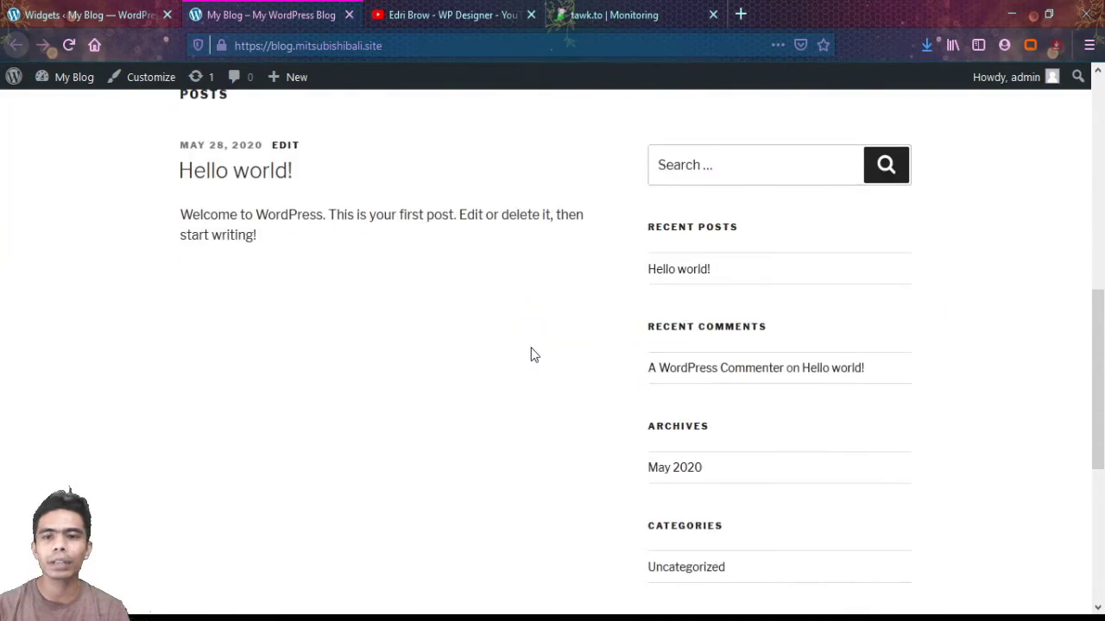
scroll(723, 390, down, 2)
scroll(724, 391, up, 2)
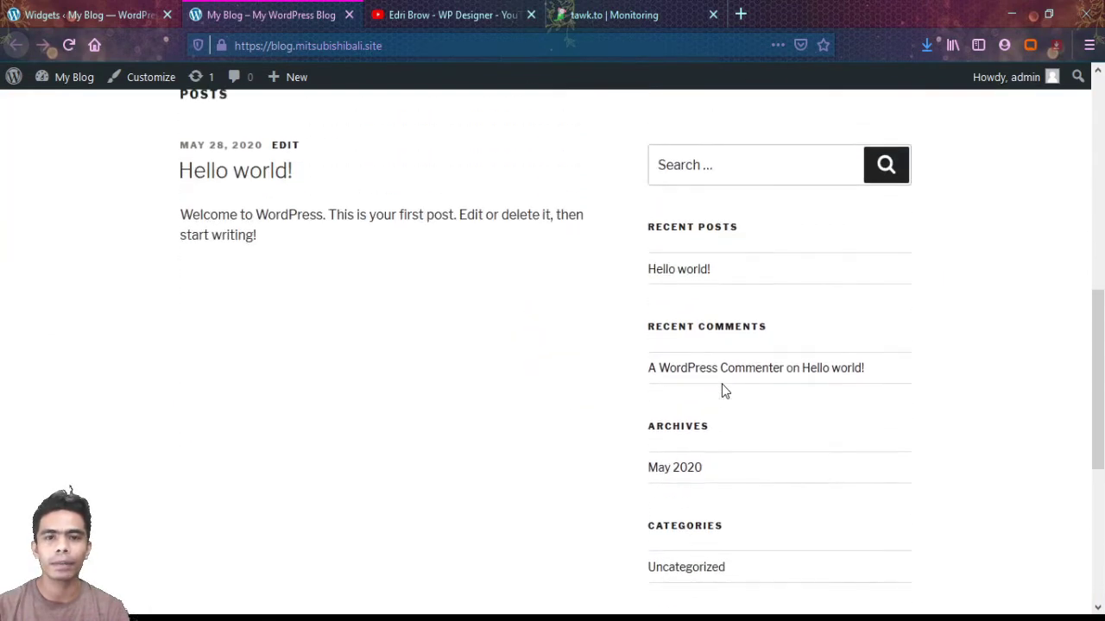
- Compare the available widgets and their sidebar assignments with the blog's front page, from the header image down to the sidebar
click(86, 15)
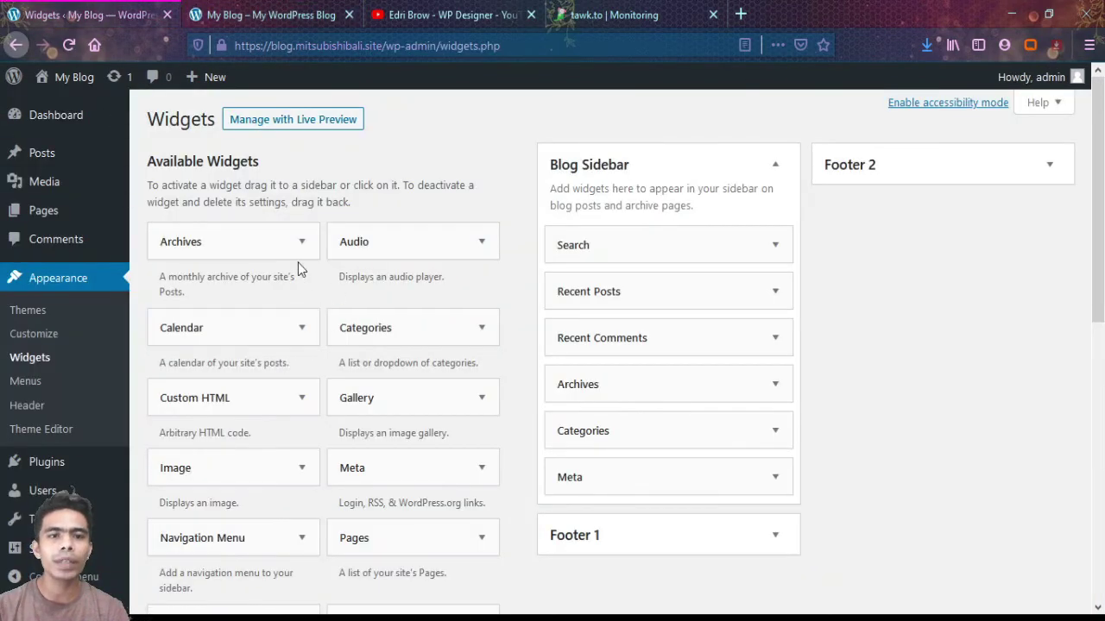
scroll(298, 263, down, 3)
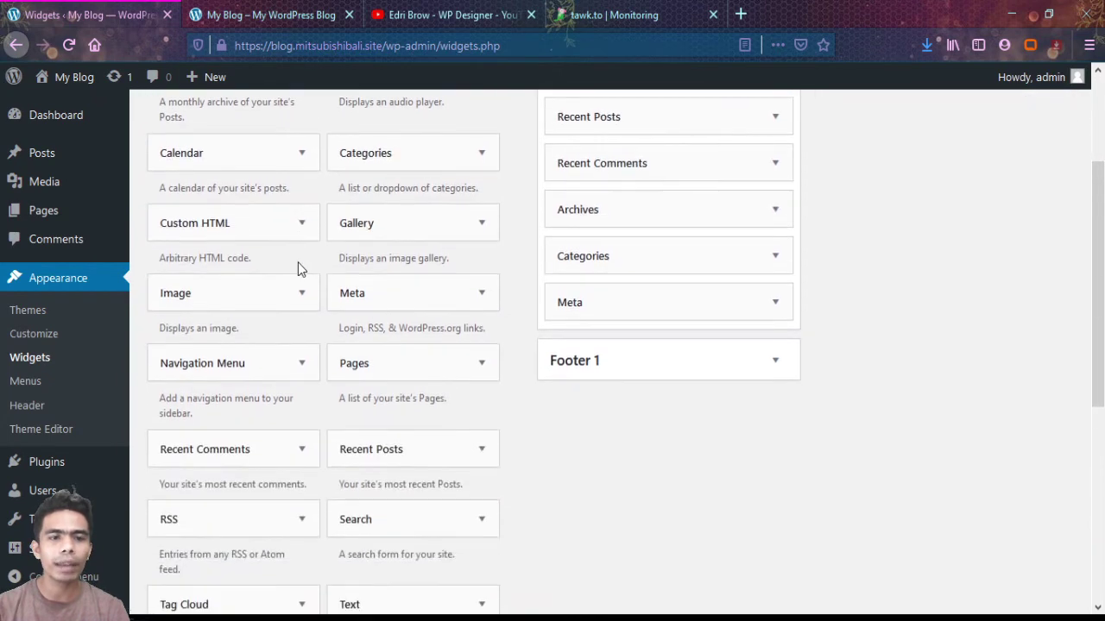
scroll(298, 263, up, 3)
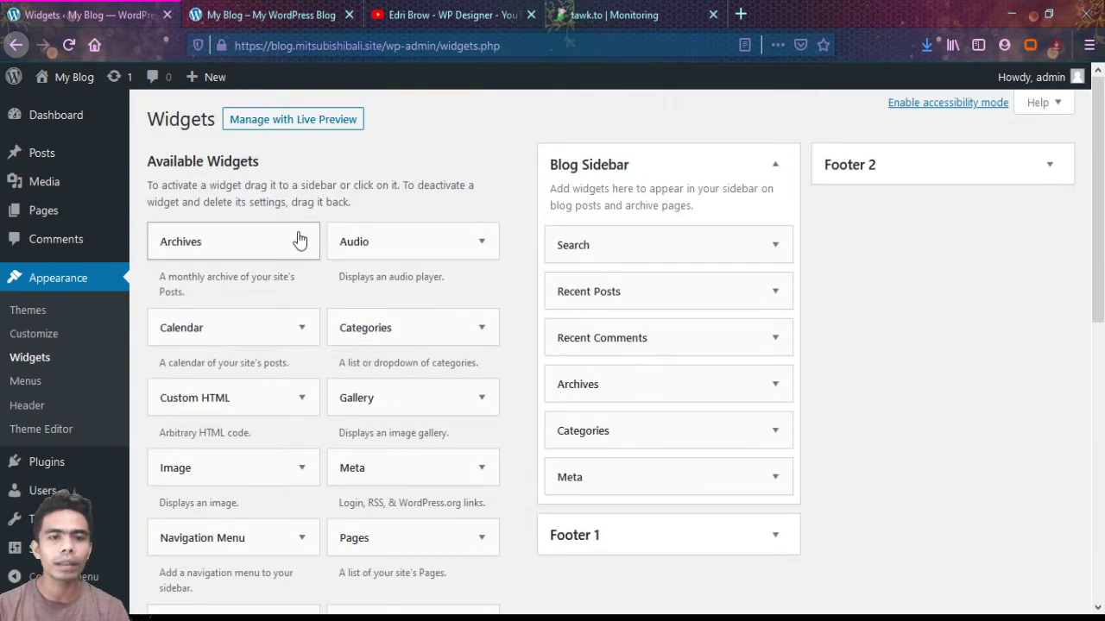
click(265, 11)
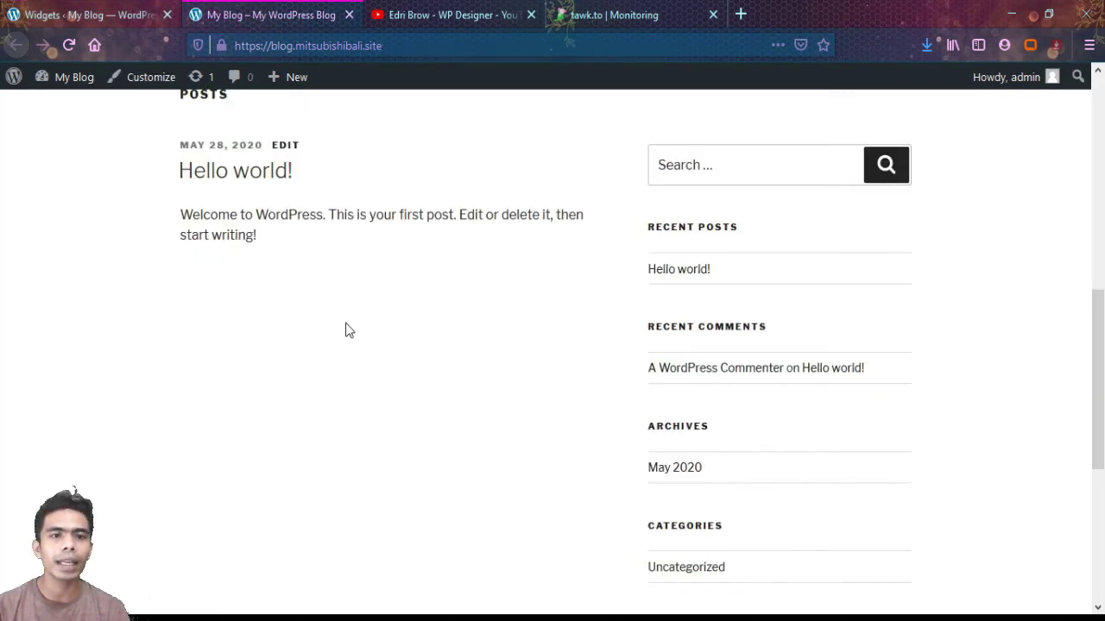
scroll(345, 330, up, 5)
scroll(345, 328, down, 2)
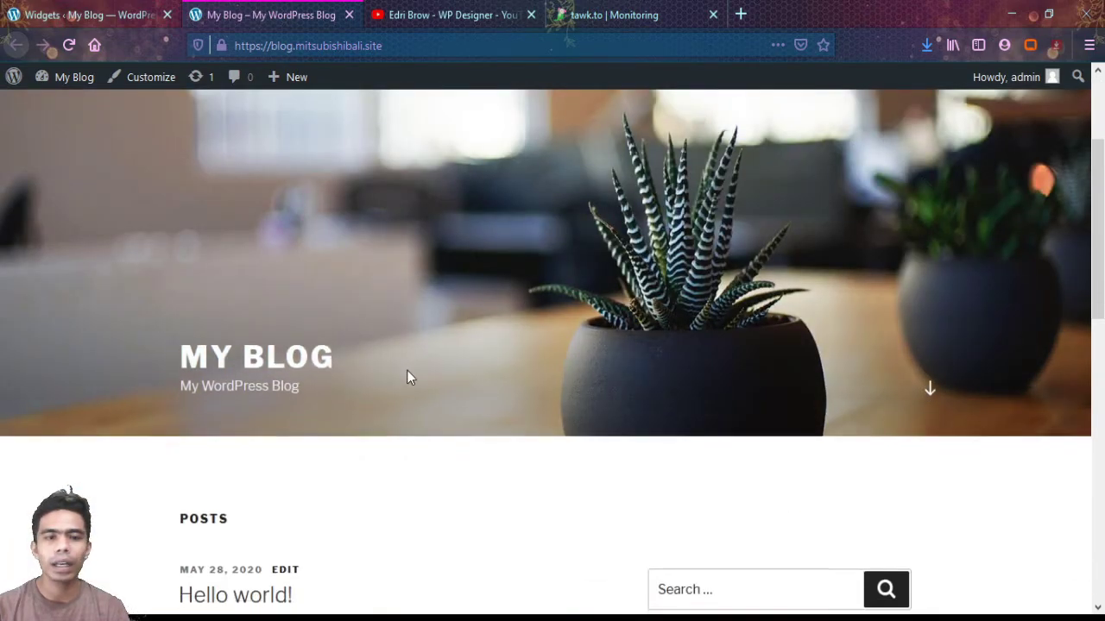
scroll(406, 363, down, 2)
scroll(407, 329, down, 5)
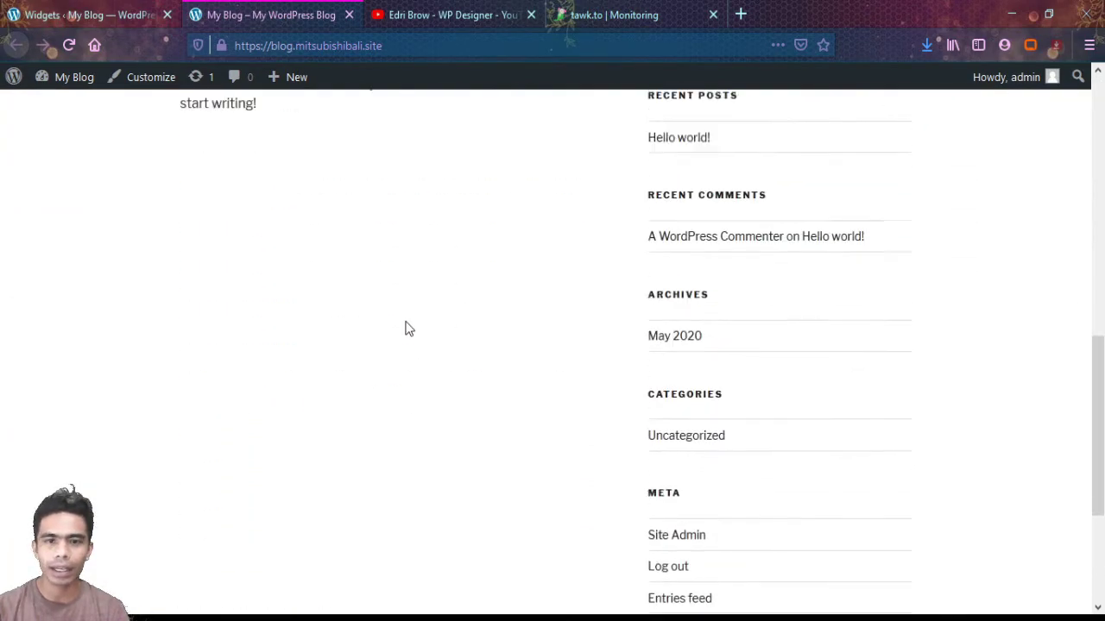
scroll(406, 328, up, 4)
- Return to the Widgets page and add the Categories widget to the Footer 1 area
click(45, 10)
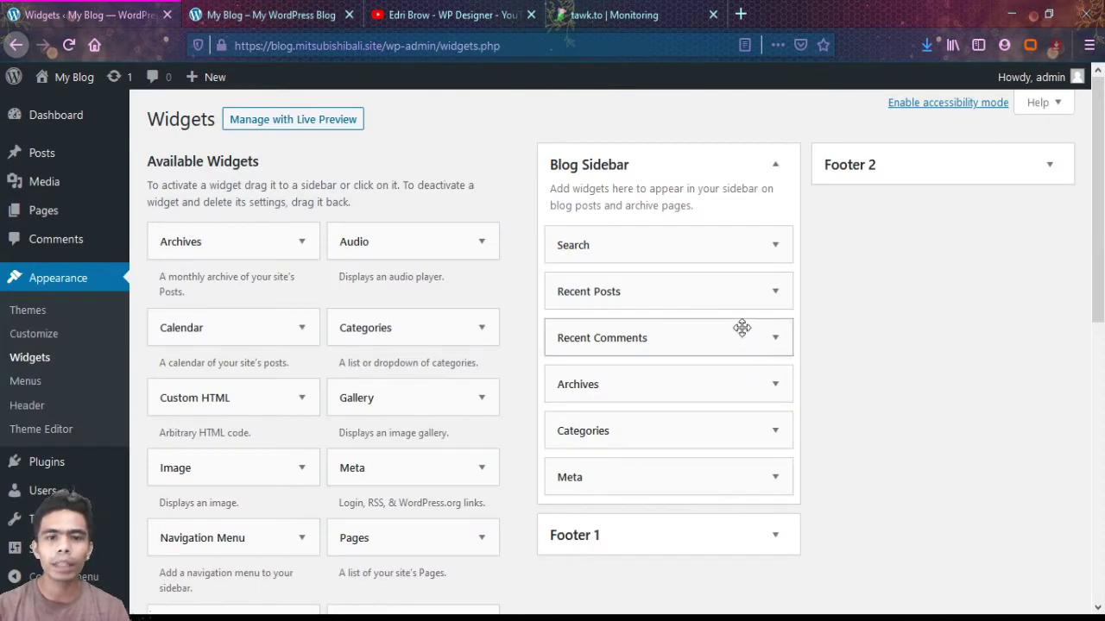
click(774, 246)
click(768, 256)
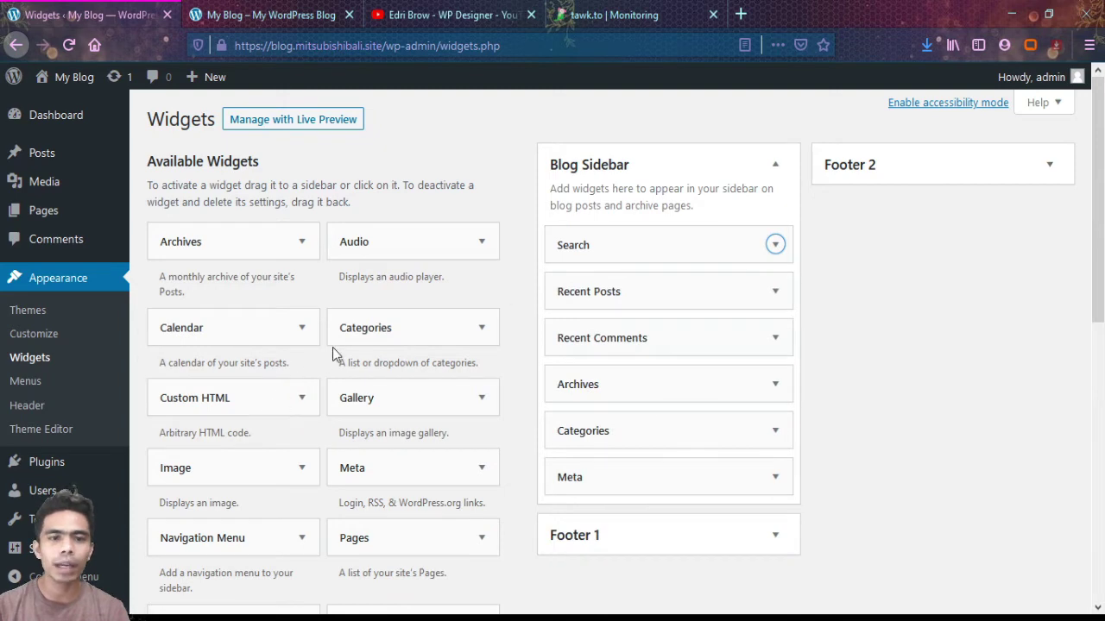
drag(355, 338, 572, 565)
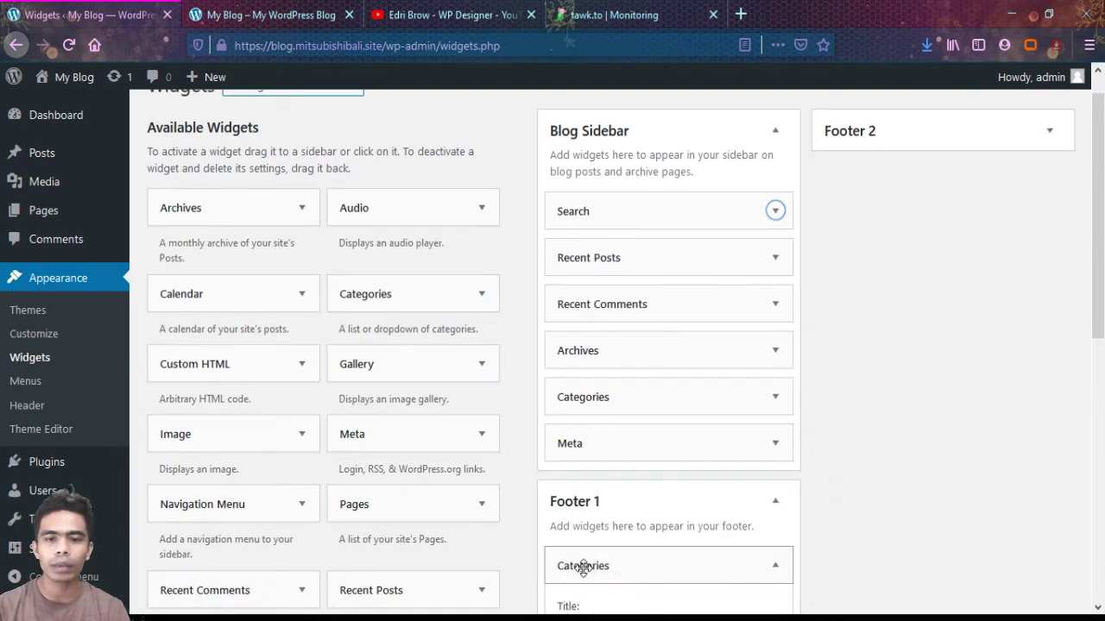
scroll(668, 501, down, 3)
- Add the Recent Posts widget to the Footer 2 area and collapse the settings of both new footer widgets
scroll(436, 450, up, 2)
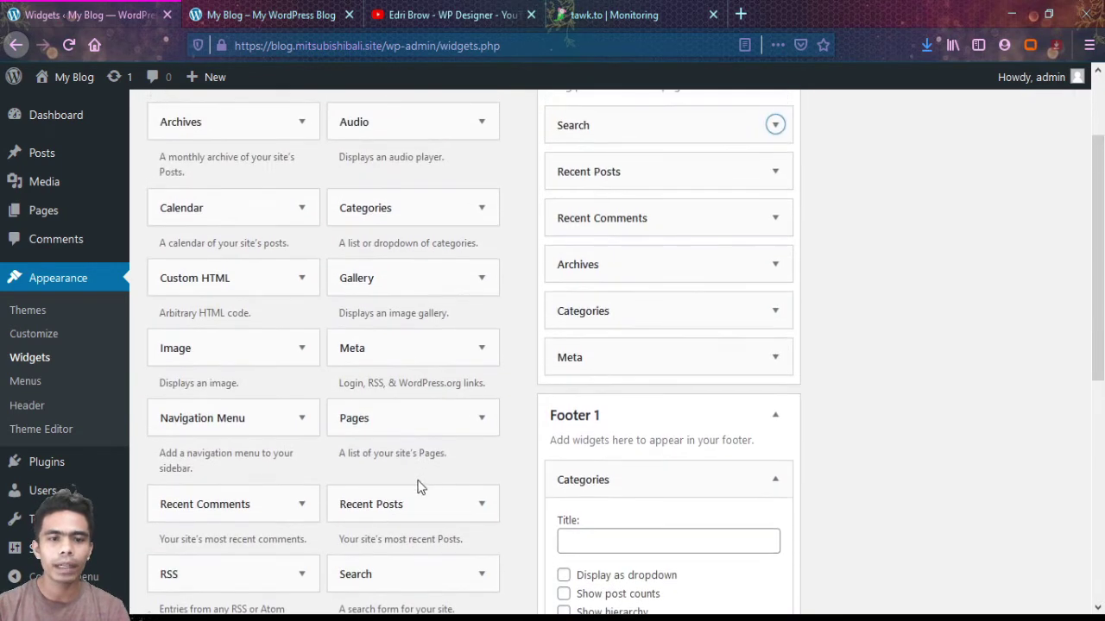
drag(389, 508, 902, 181)
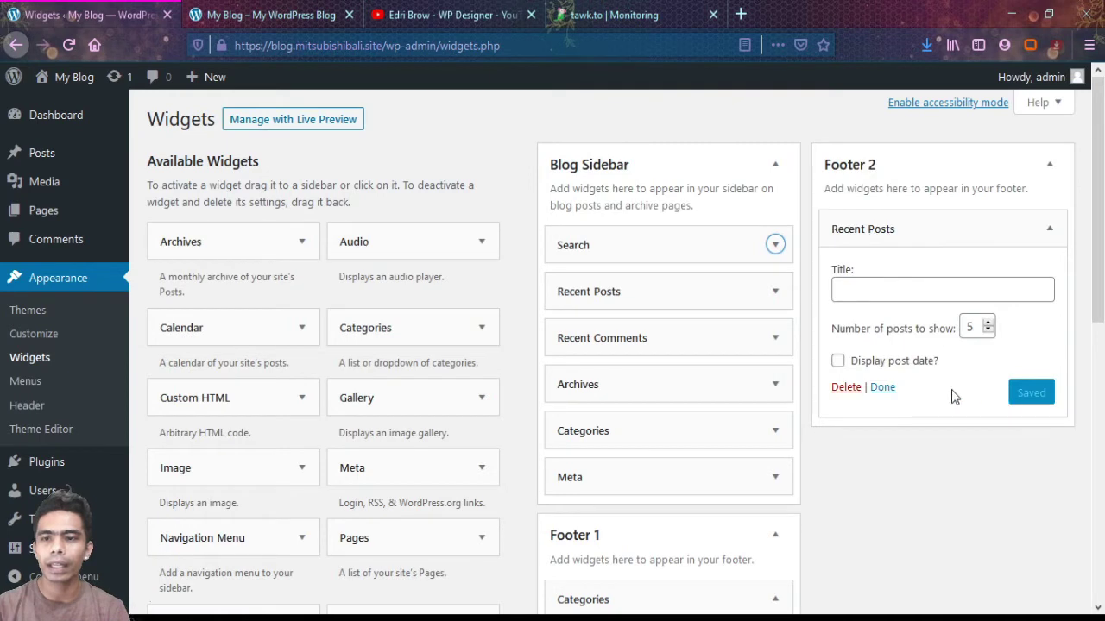
click(882, 387)
scroll(690, 432, down, 3)
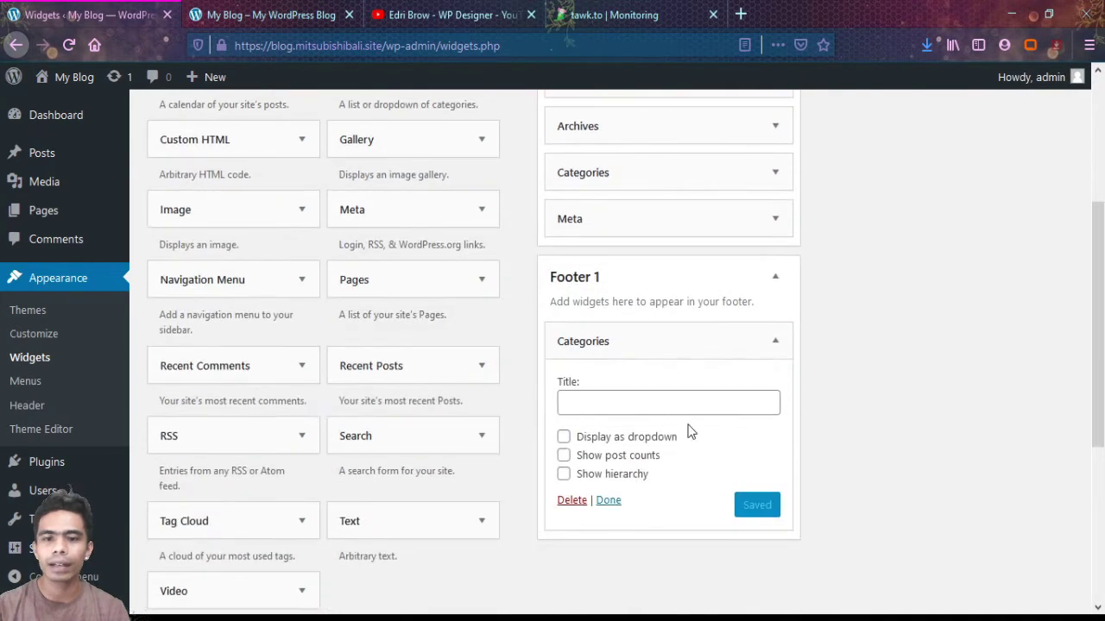
click(618, 502)
- Reload the blog's front page and examine the sidebar and the new footer widgets
click(276, 15)
click(74, 49)
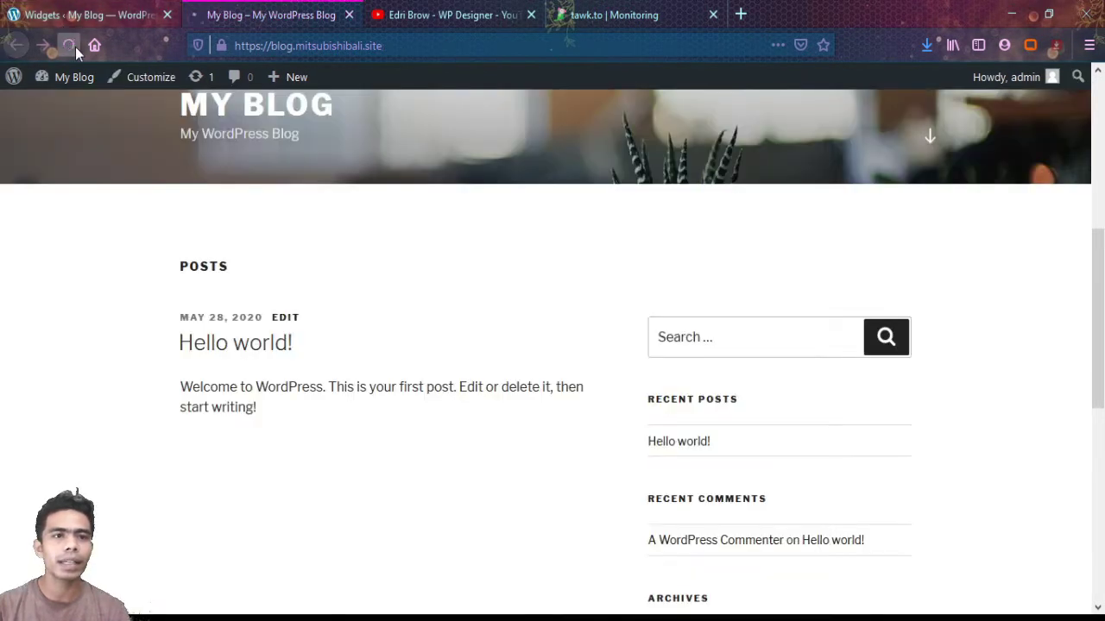
scroll(454, 284, down, 8)
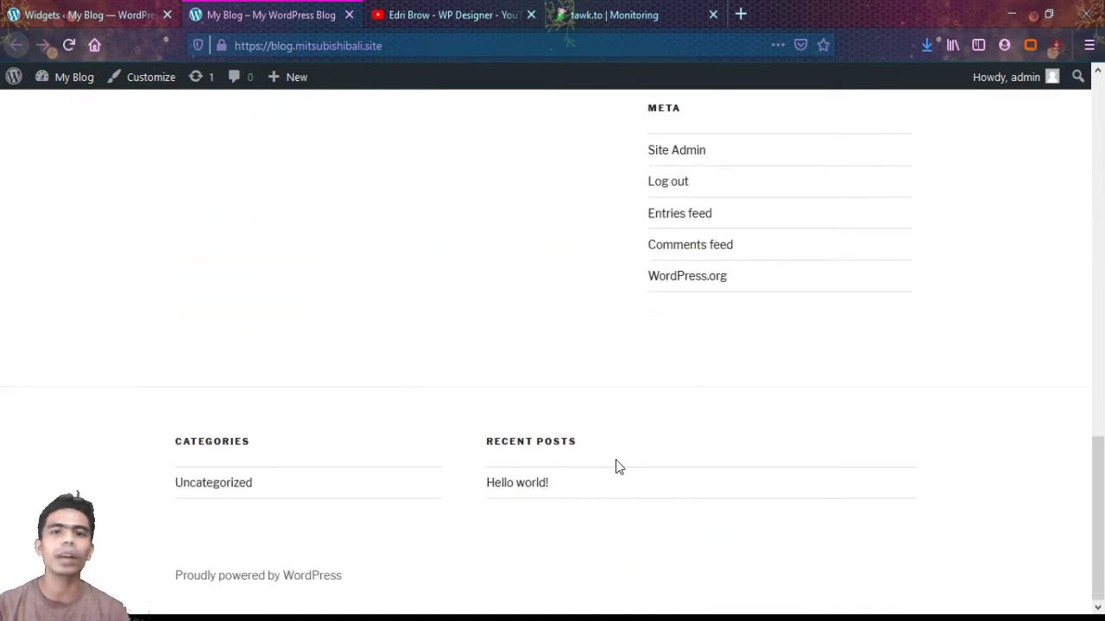
scroll(613, 465, up, 10)
scroll(604, 466, down, 3)
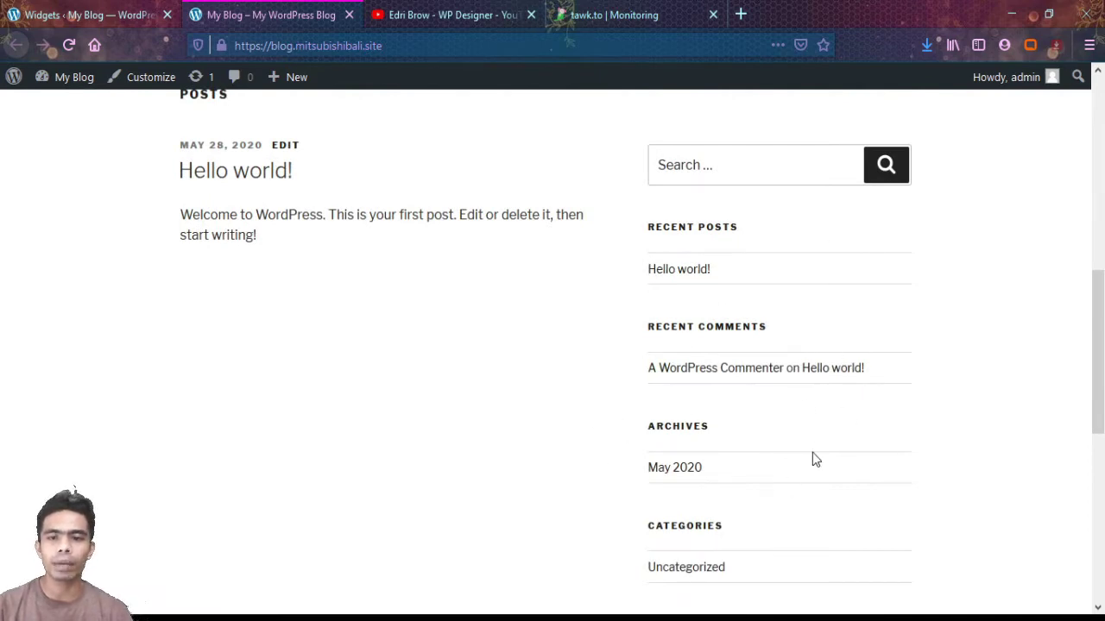
scroll(812, 459, down, 2)
scroll(693, 399, up, 3)
scroll(806, 405, down, 6)
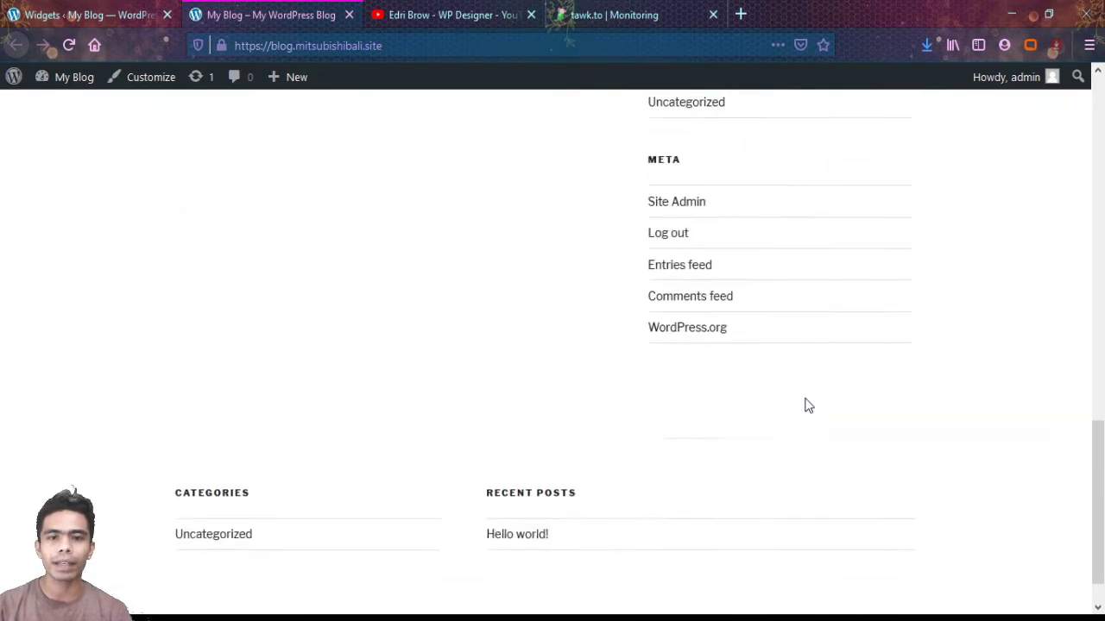
scroll(808, 406, down, 1)
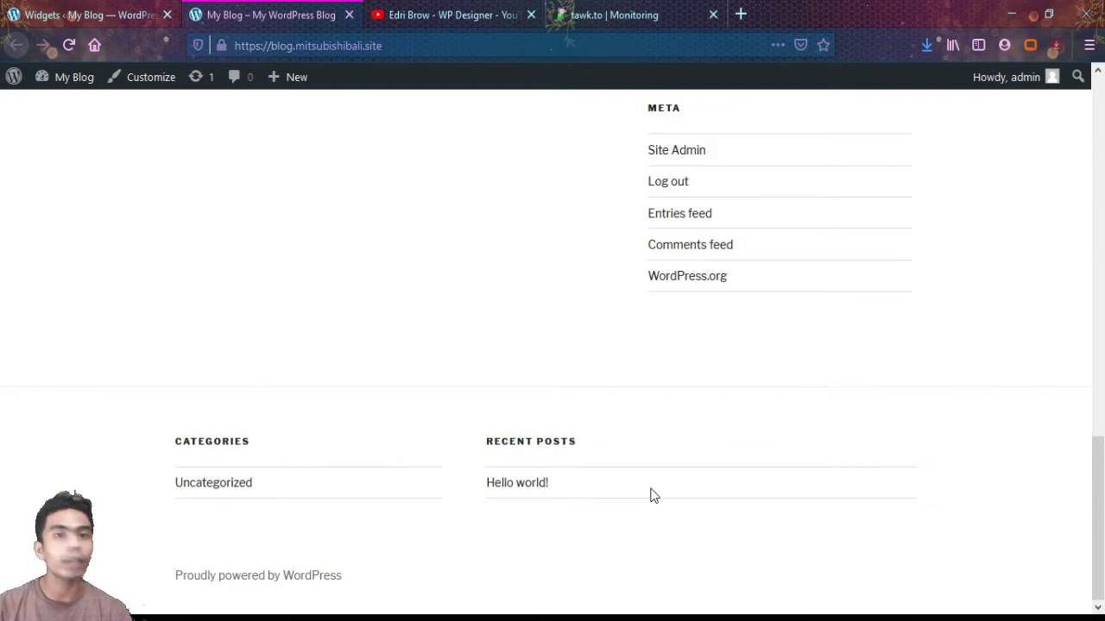
- Add the Calendar widget to Footer 1 below Categories on the Widgets page and collapse its settings
click(101, 8)
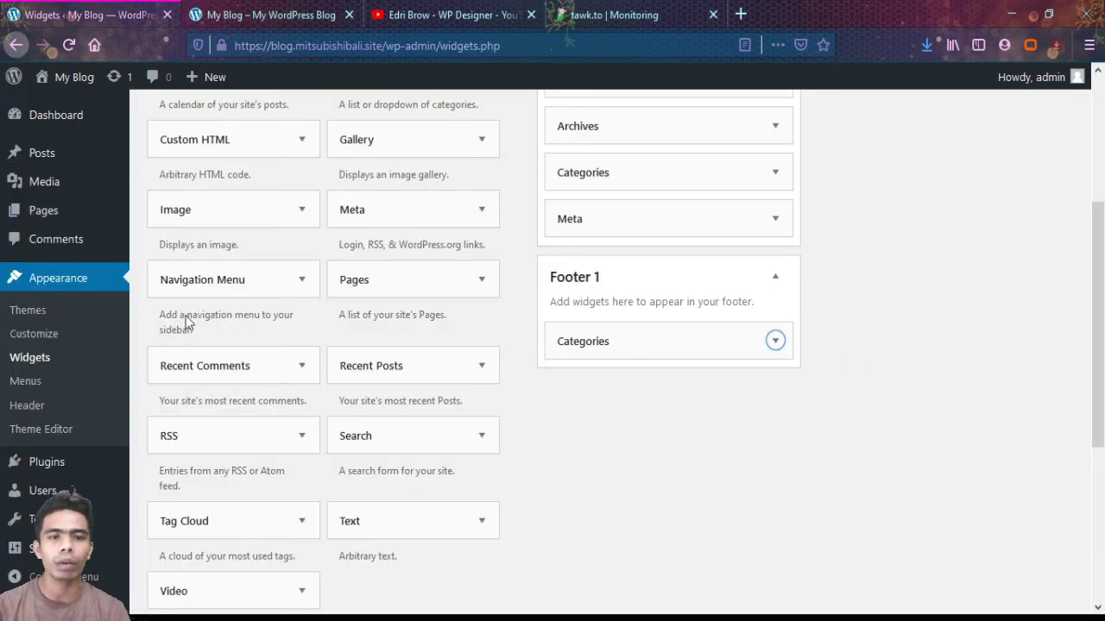
scroll(189, 322, down, 4)
scroll(224, 293, up, 6)
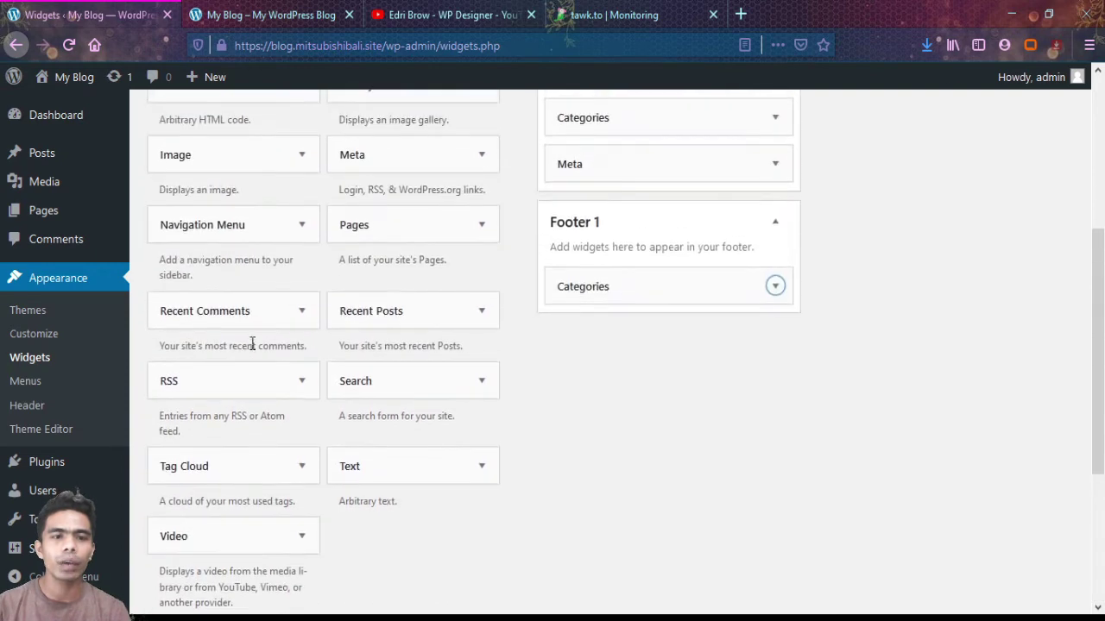
scroll(276, 299, up, 1)
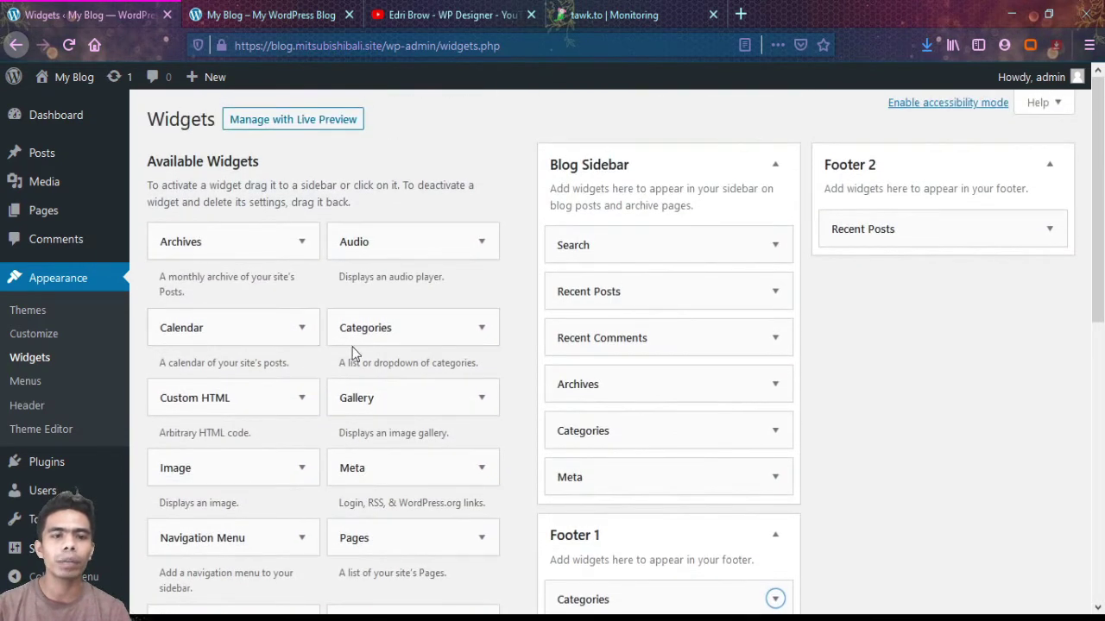
drag(237, 326, 661, 491)
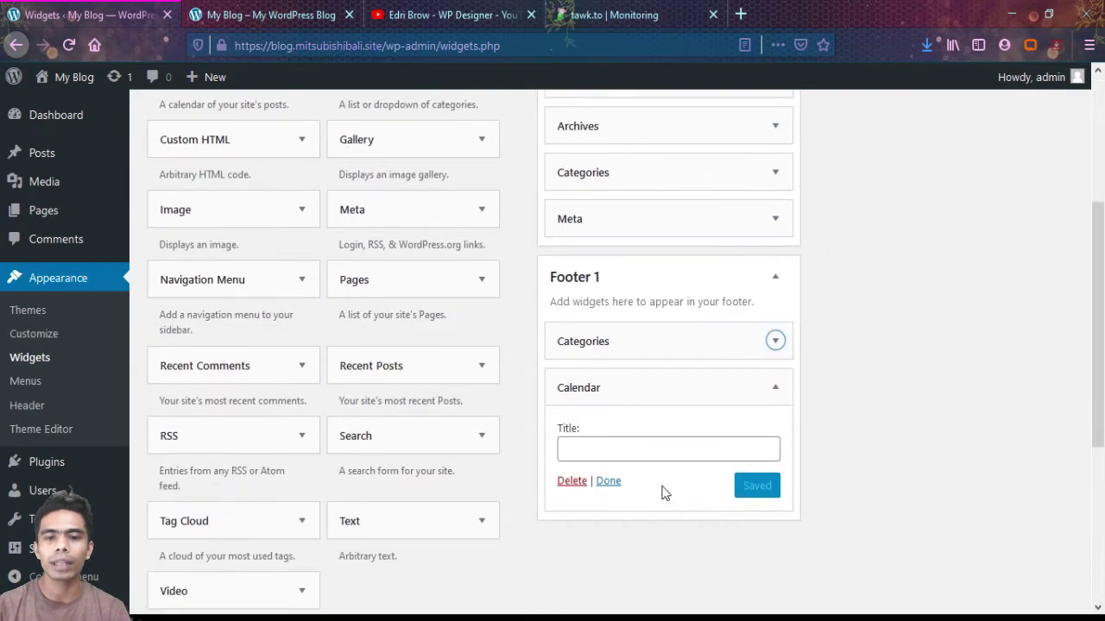
click(607, 481)
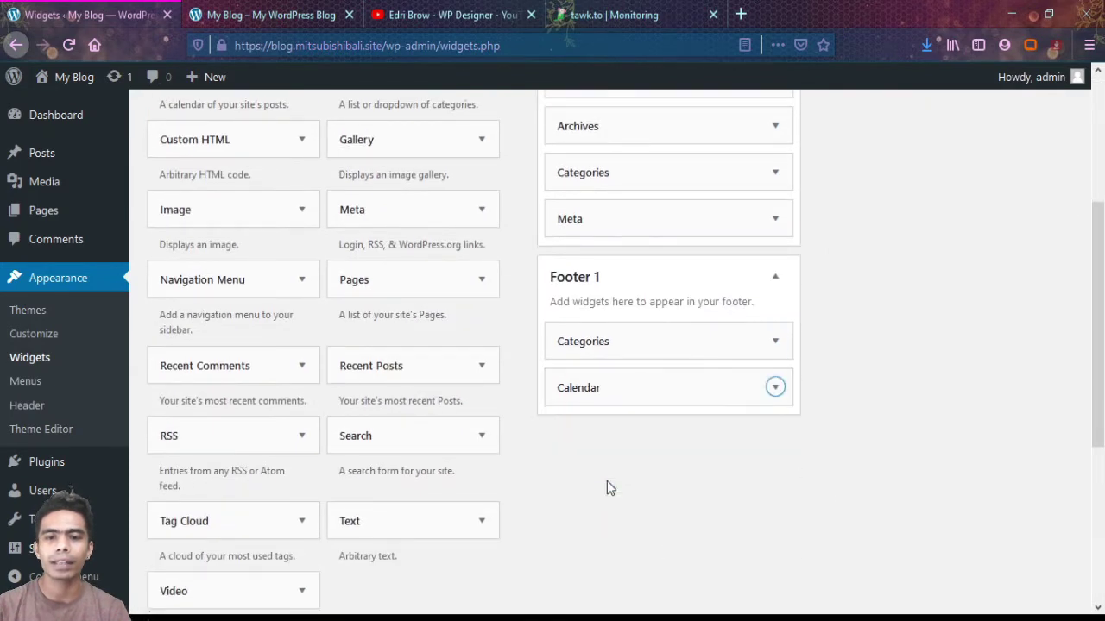
- Reload the blog's front page and check the calendar in the footer
click(268, 15)
click(68, 45)
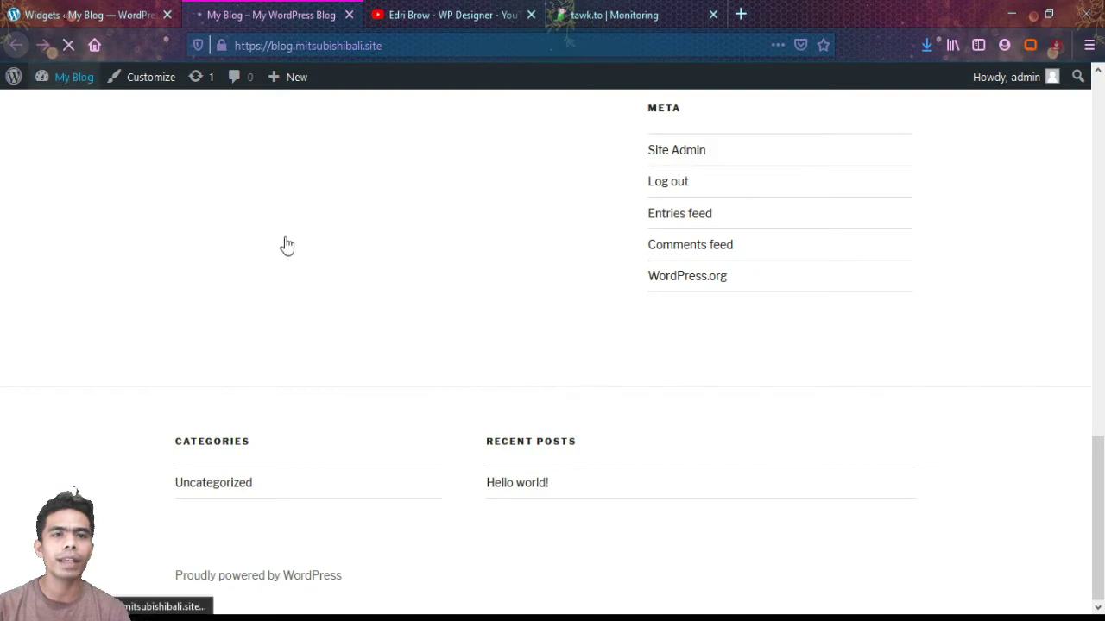
scroll(333, 277, down, 4)
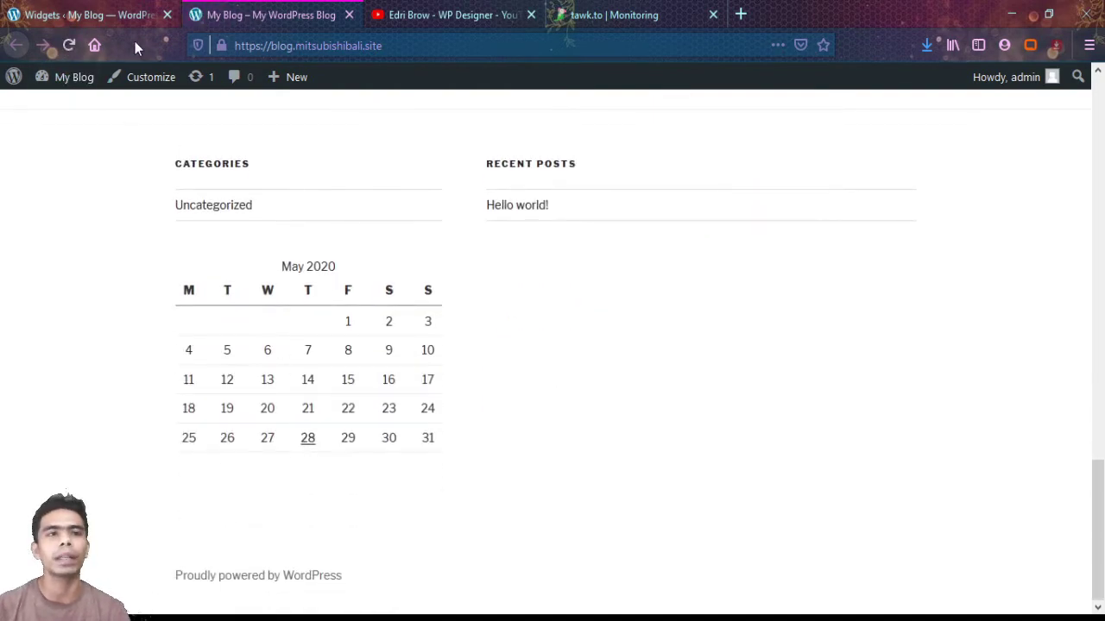
- Go back to the dashboard's appearance settings and create a navigation menu named menu_main
click(112, 15)
scroll(510, 370, up, 5)
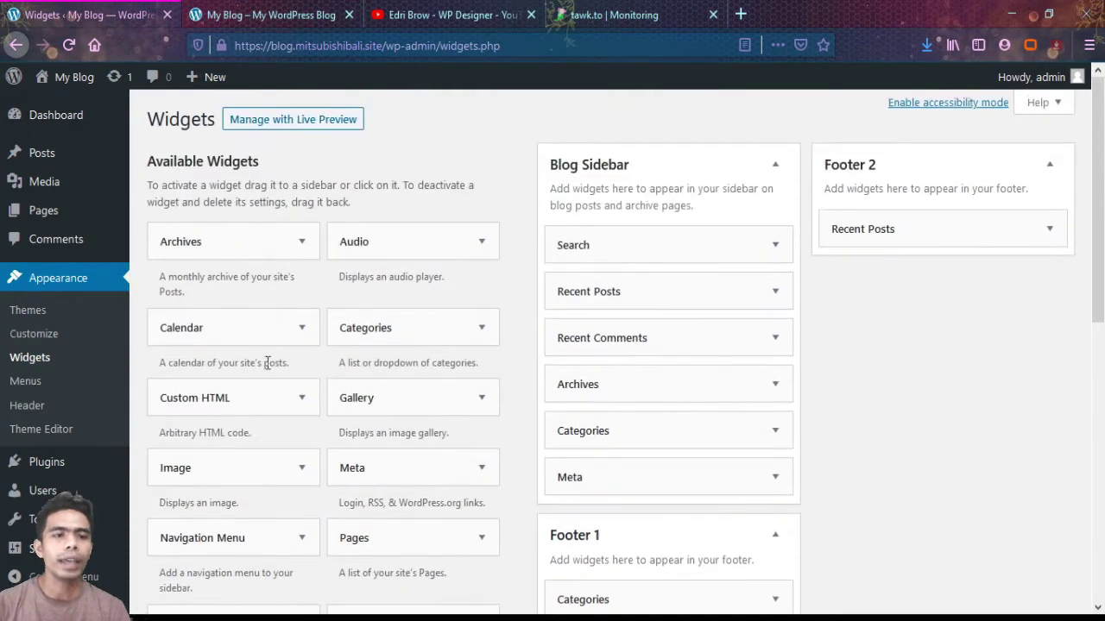
click(34, 385)
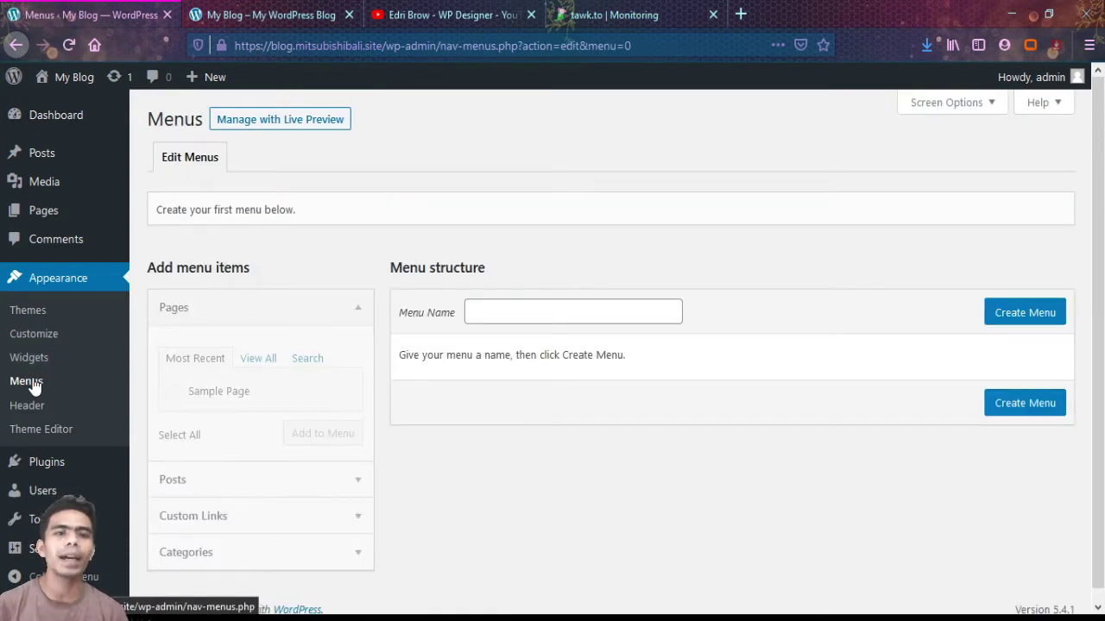
click(536, 316)
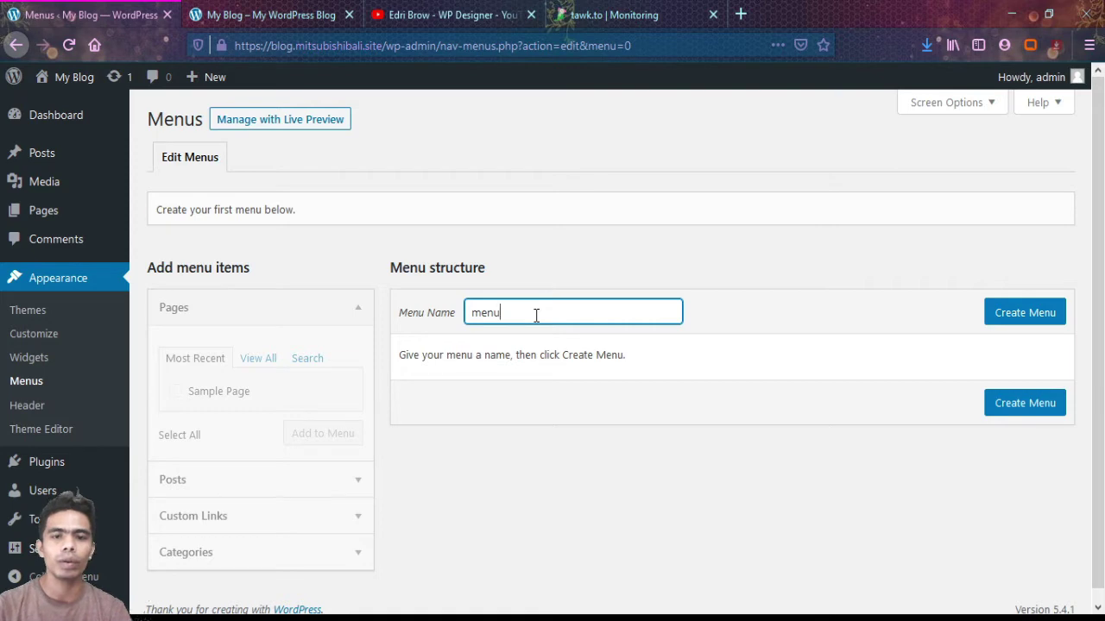
click(1035, 317)
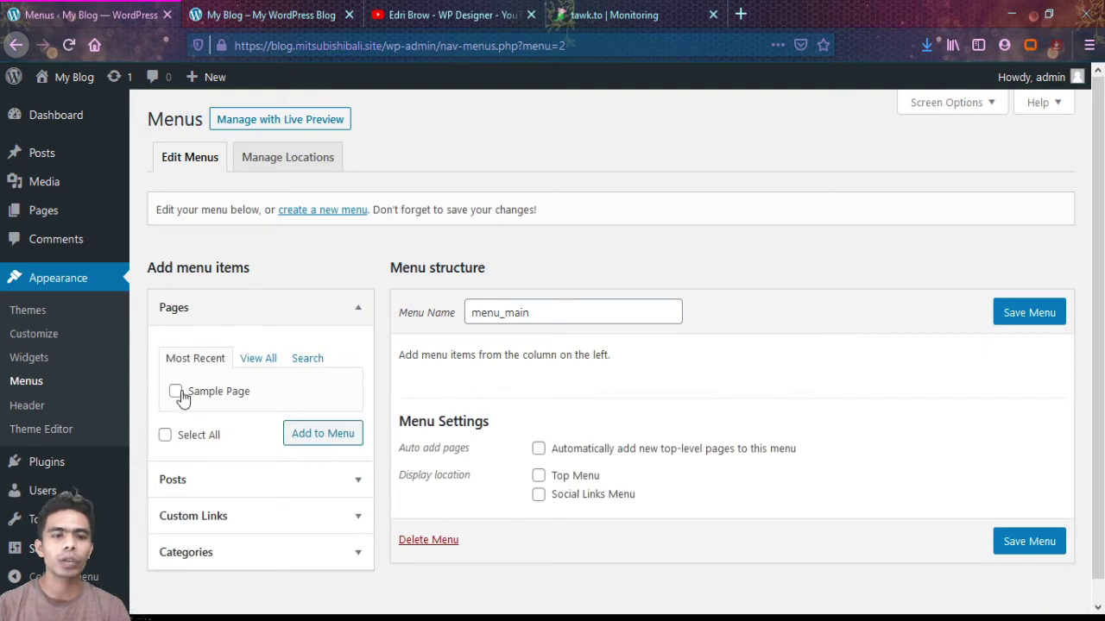
- Add the Sample Page and the Uncategorized category as items of the menu_main menu
click(321, 438)
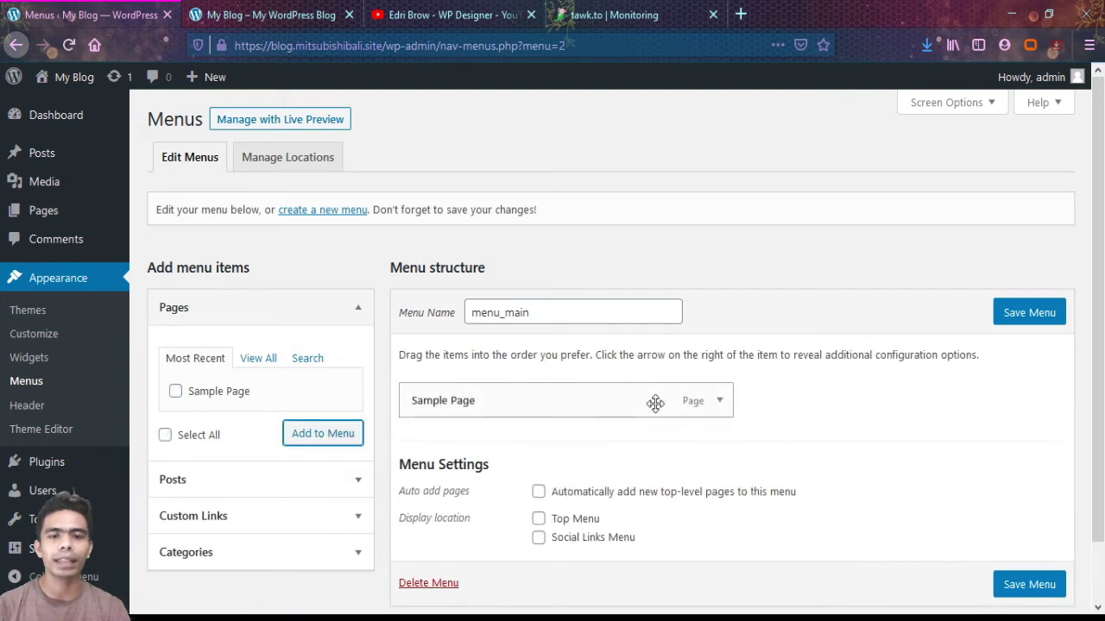
scroll(518, 388, down, 2)
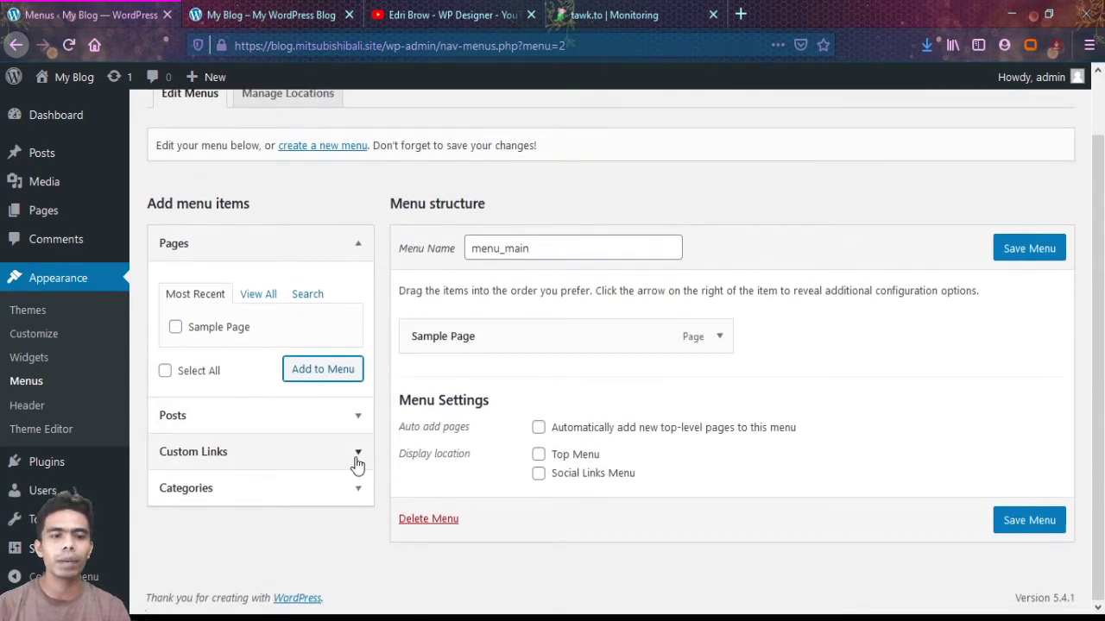
click(357, 489)
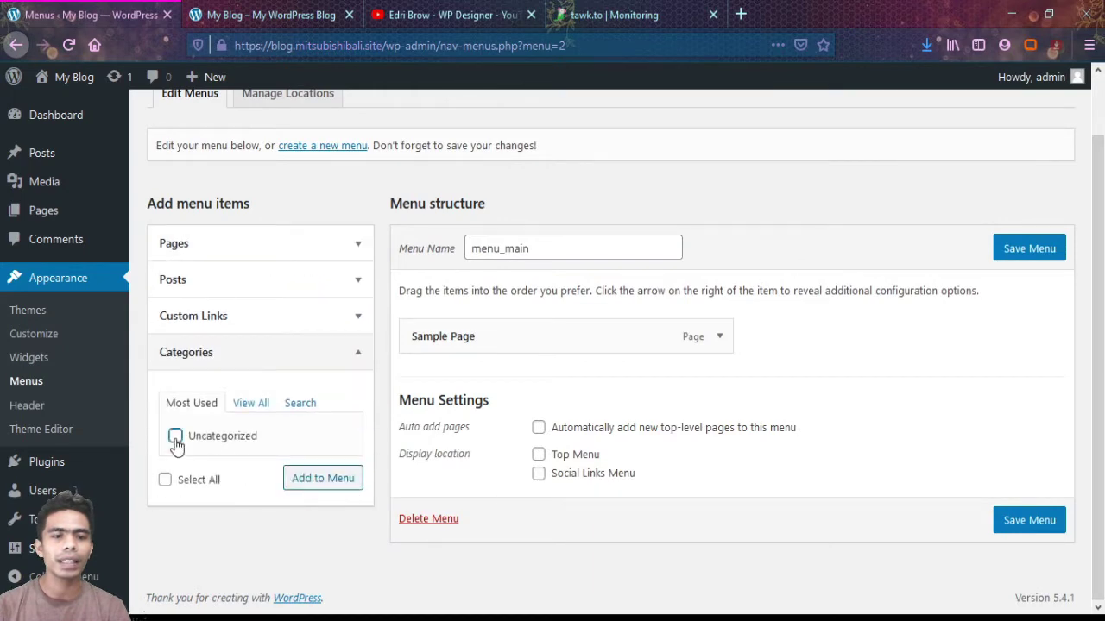
click(294, 481)
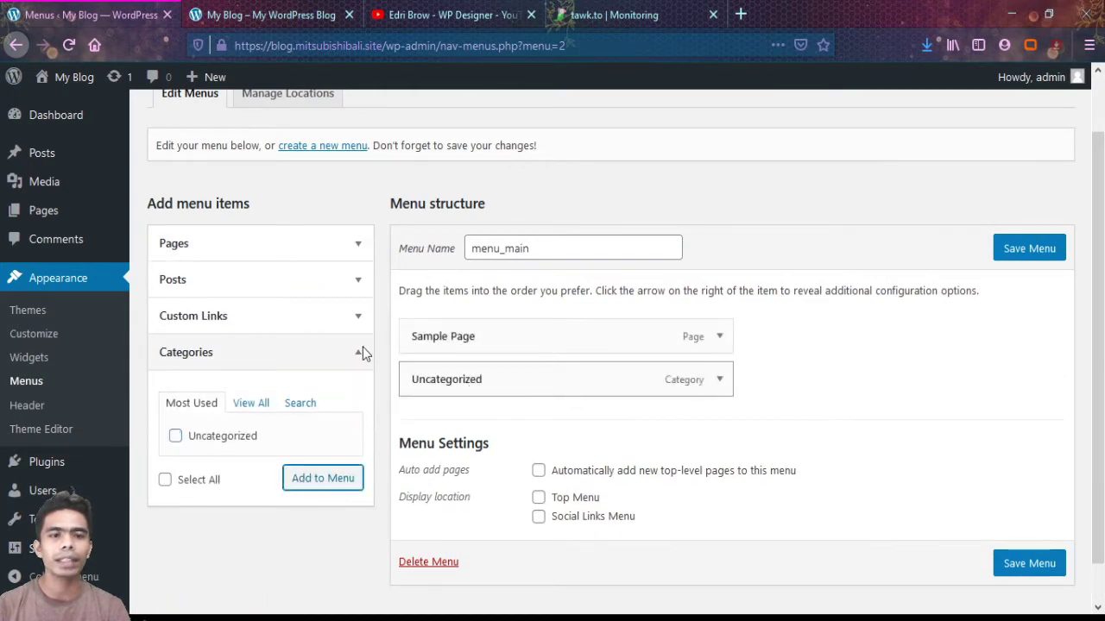
- Add the Hello world! post as an item of the menu_main menu
click(358, 283)
click(175, 363)
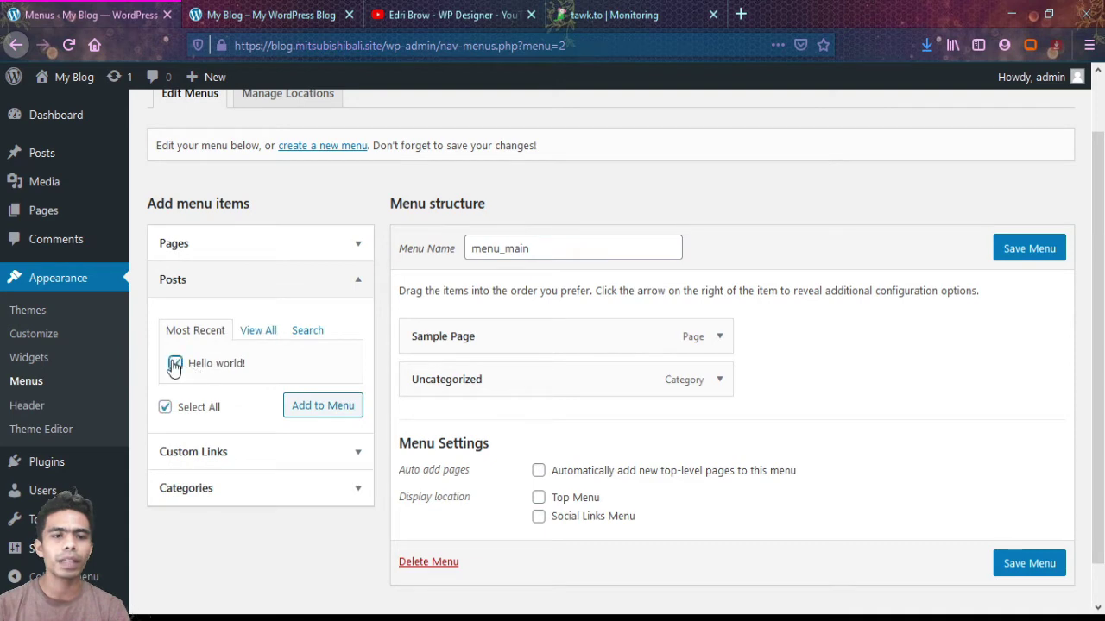
click(301, 416)
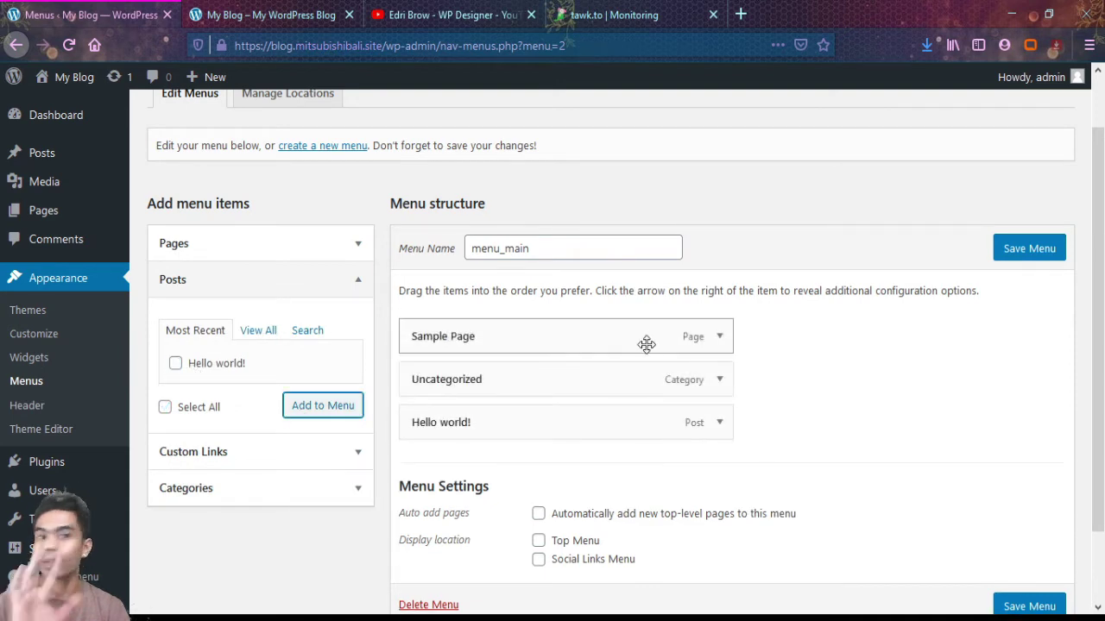
scroll(646, 366, down, 2)
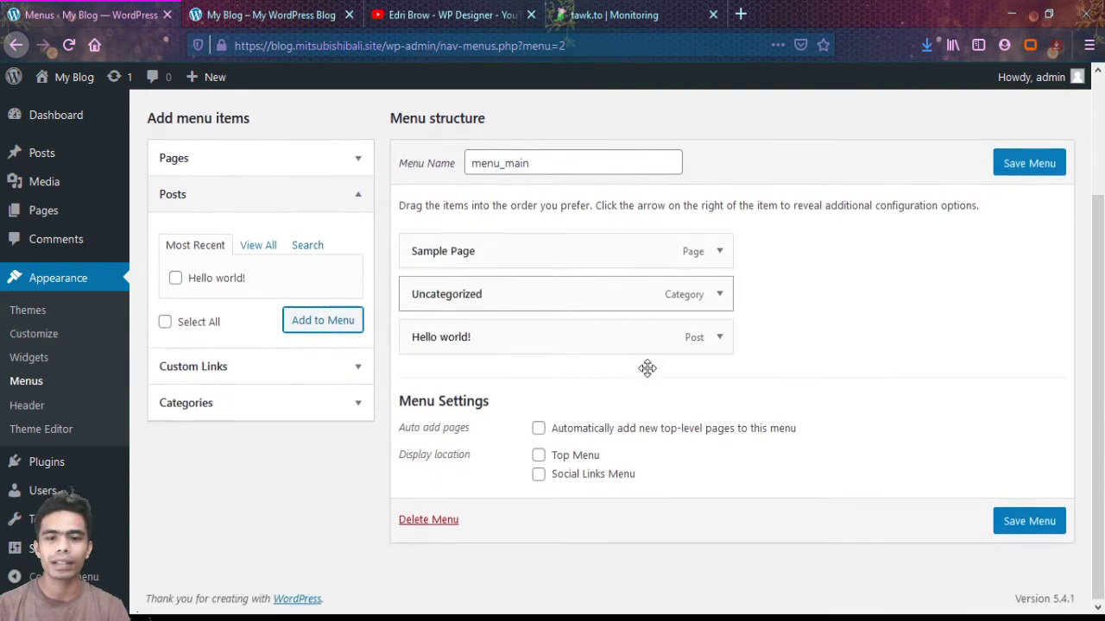
- Assign menu_main to the Top Menu display location, save the menu, and check the navigation on the blog's front page
click(539, 457)
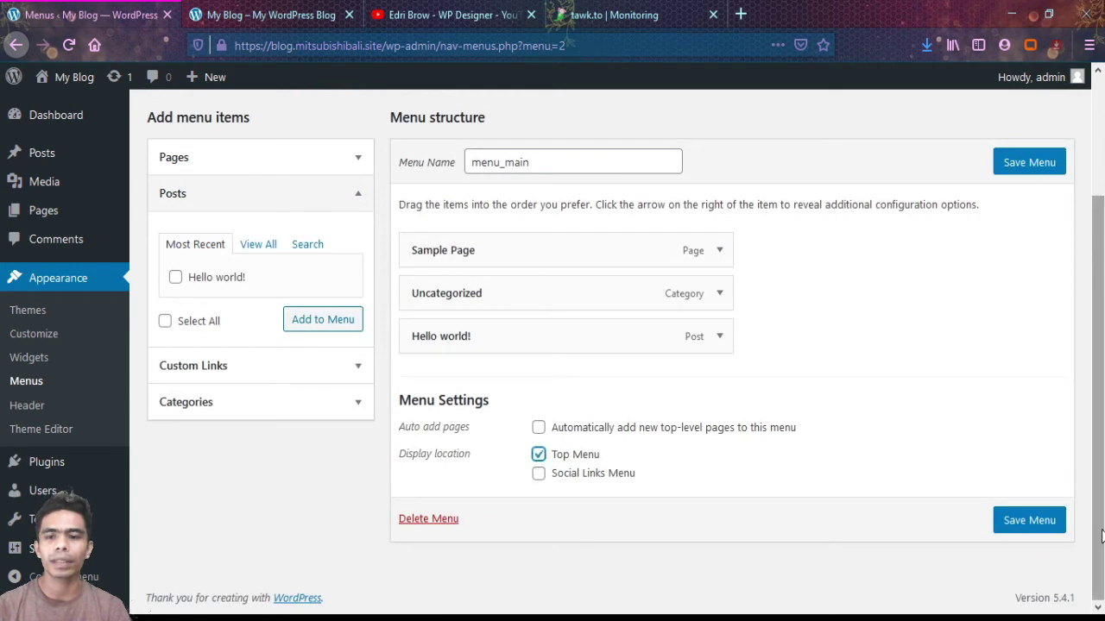
click(1030, 520)
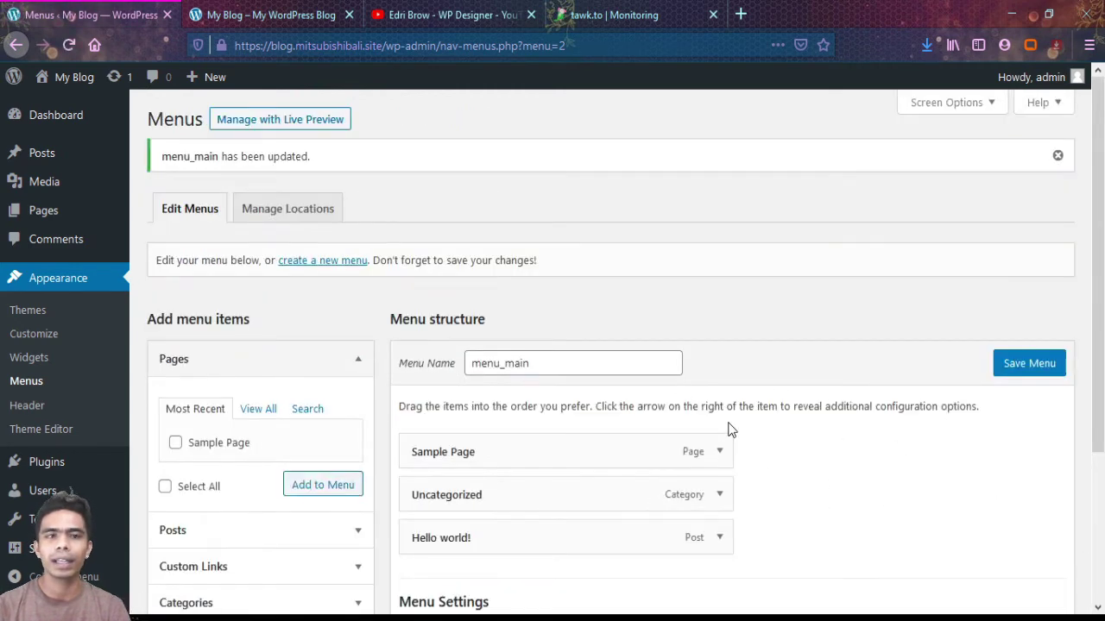
click(242, 14)
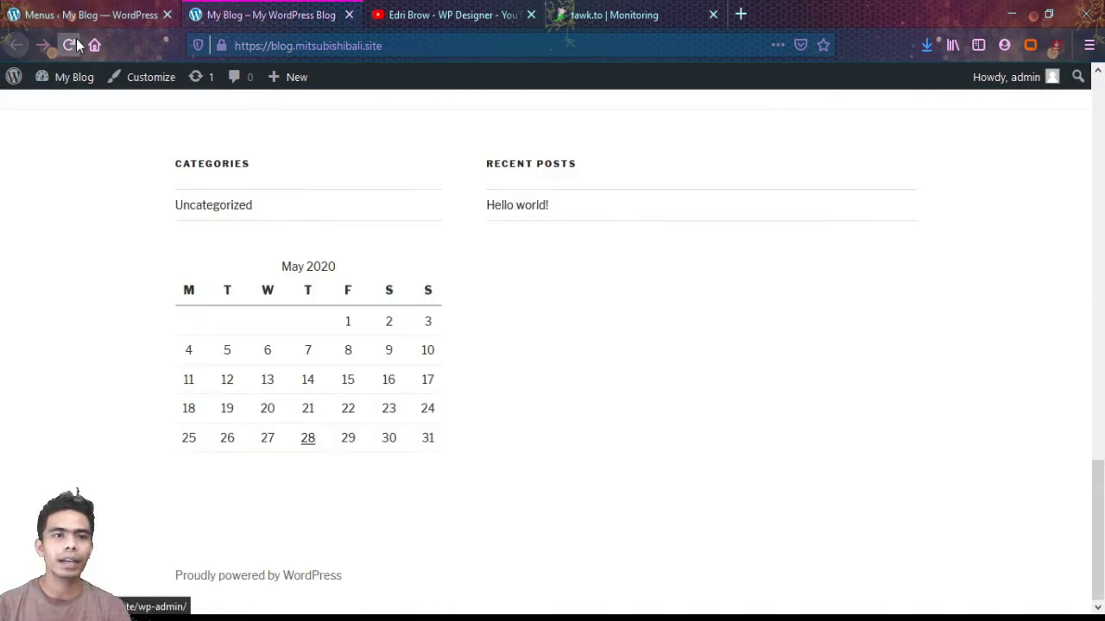
click(96, 12)
scroll(902, 475, down, 3)
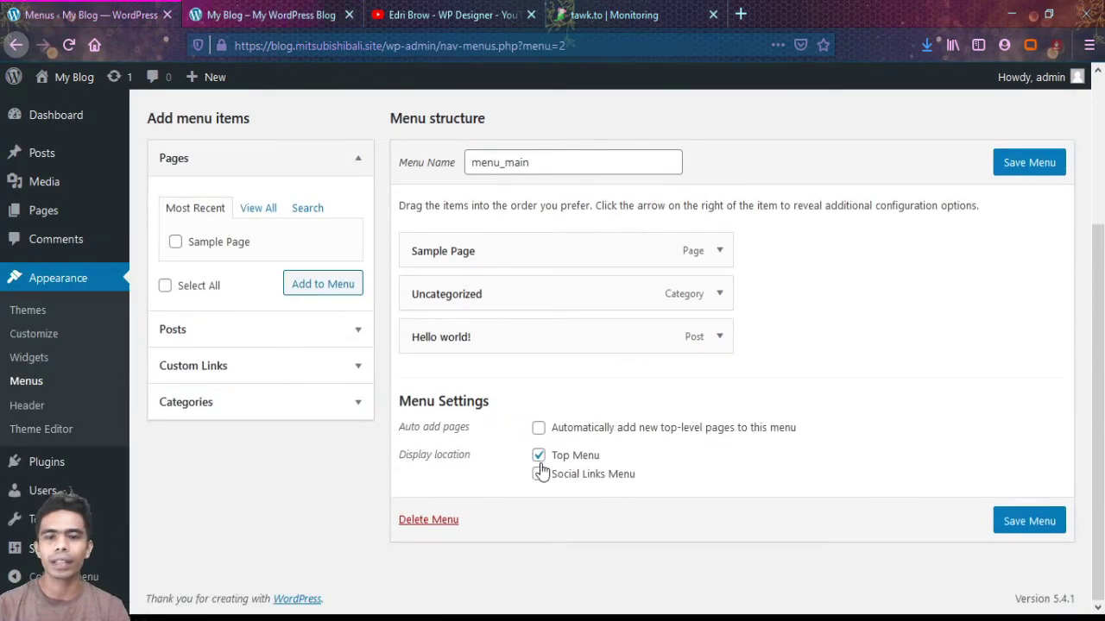
click(242, 12)
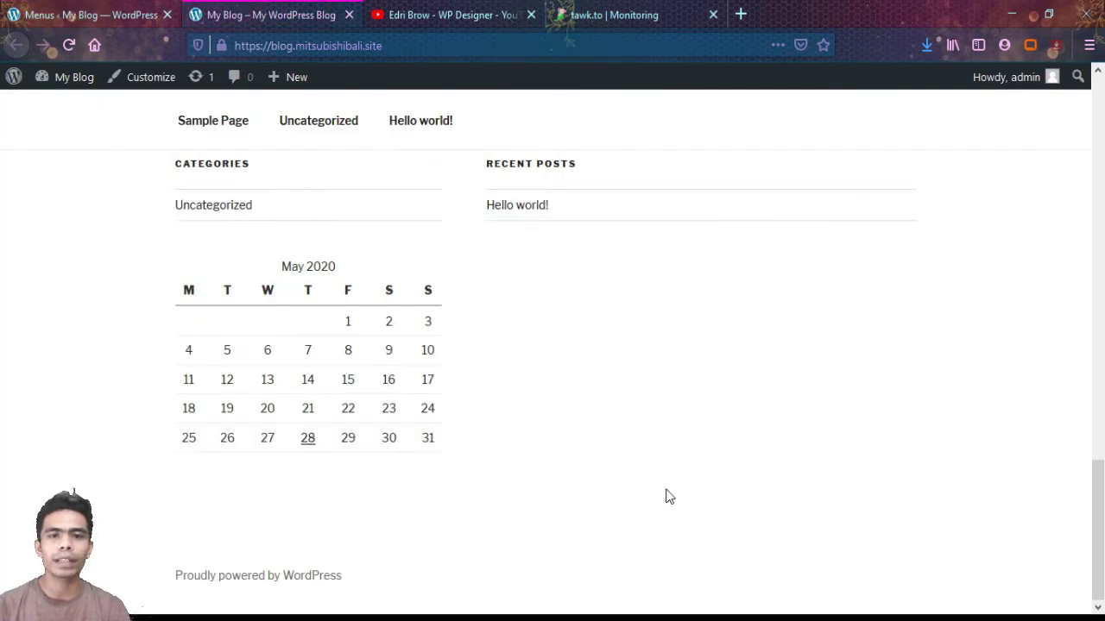
scroll(666, 495, up, 15)
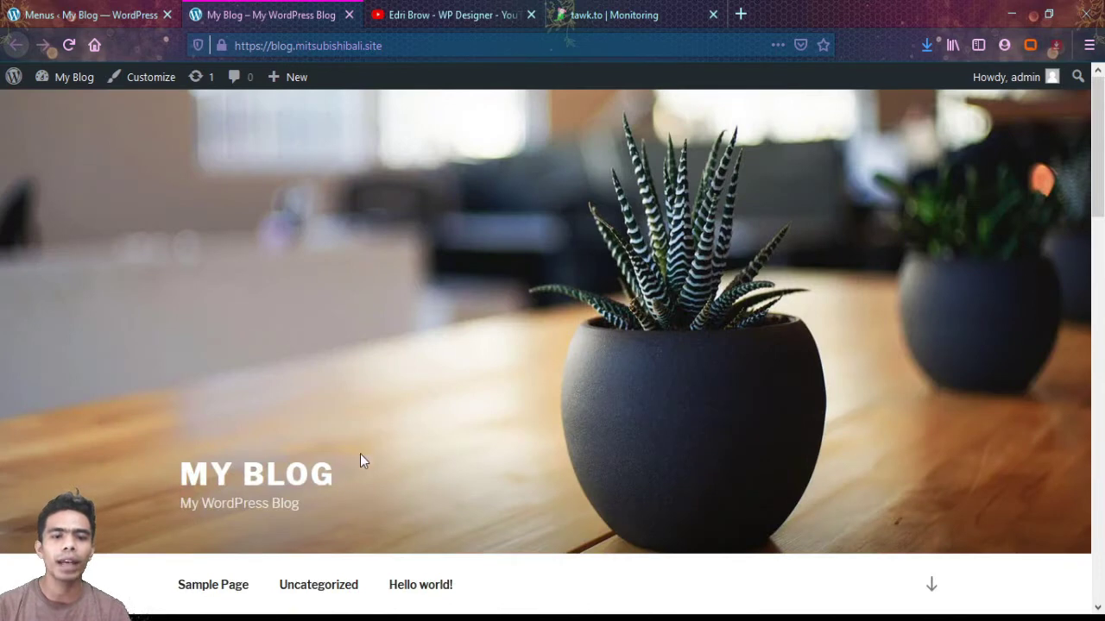
scroll(422, 550, down, 2)
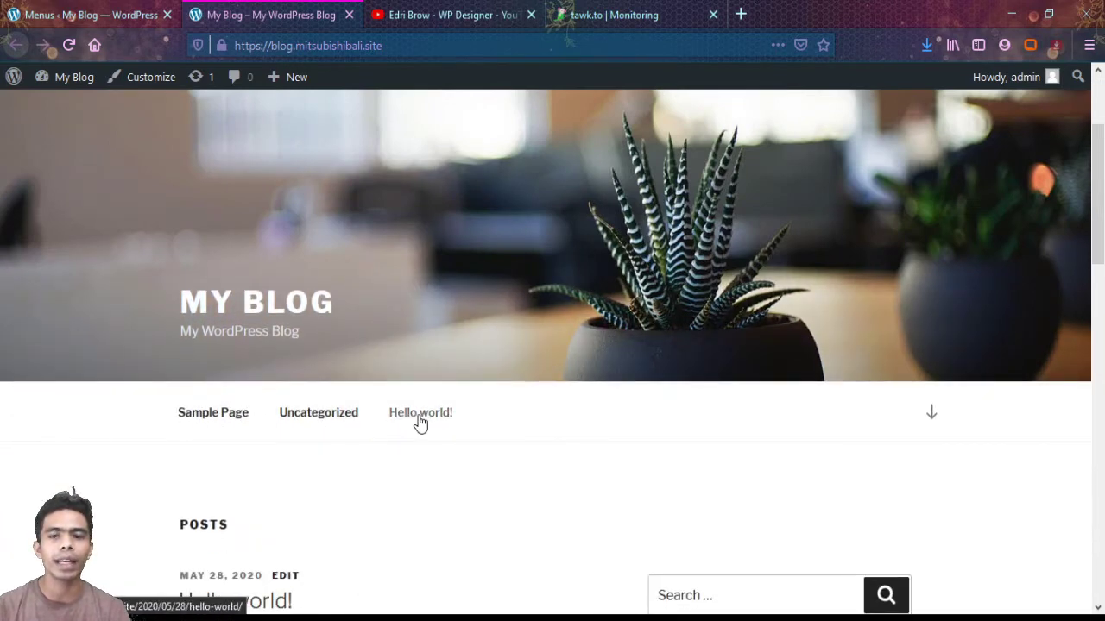
click(93, 12)
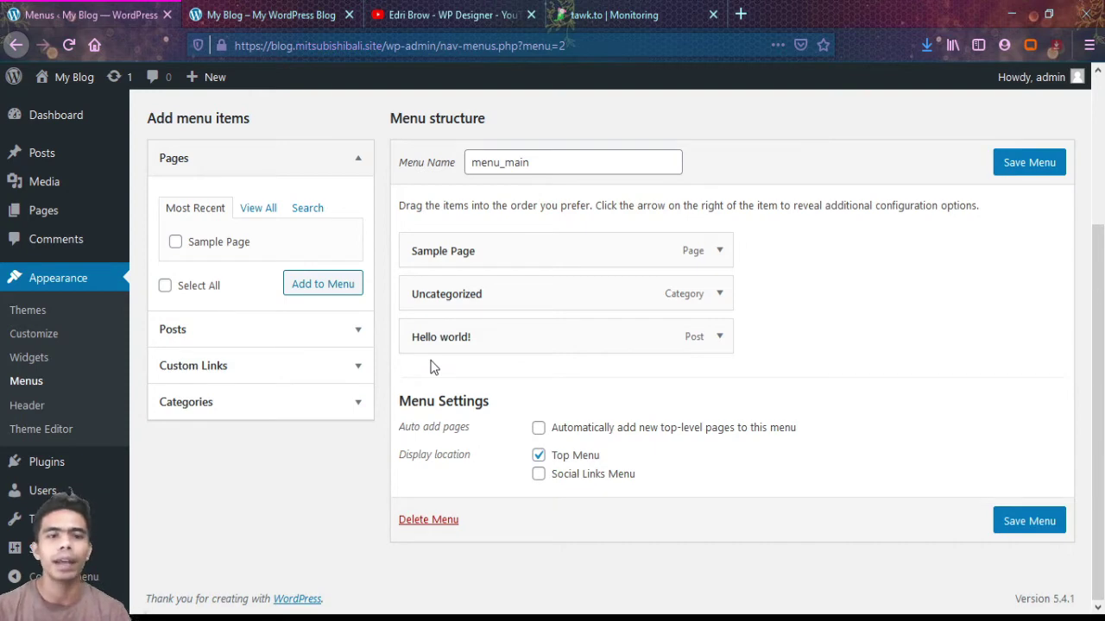
click(350, 376)
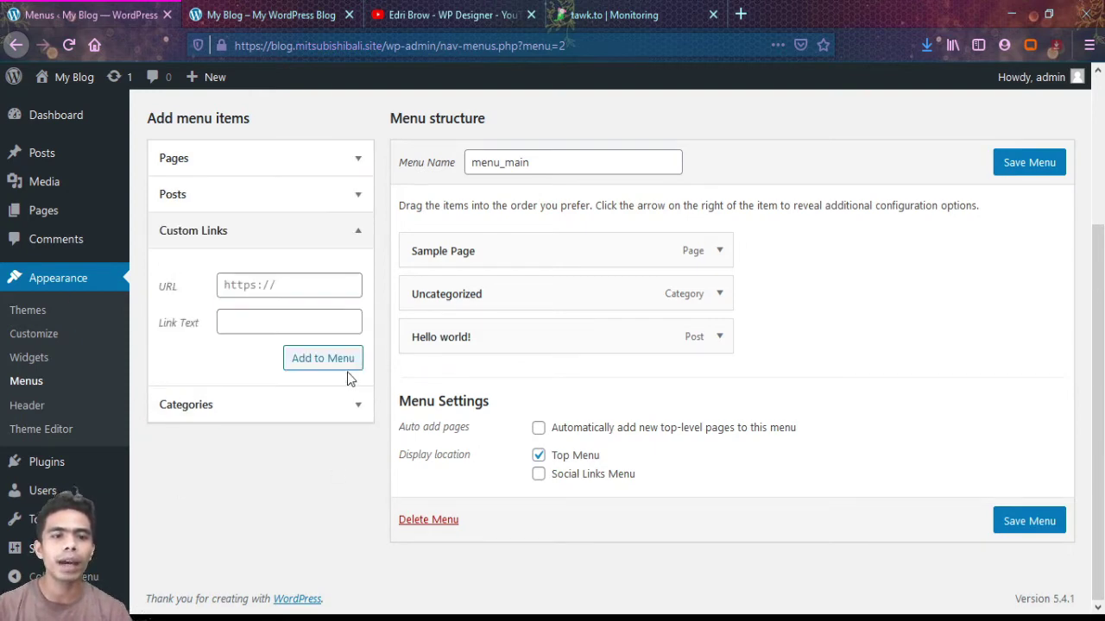
click(257, 285)
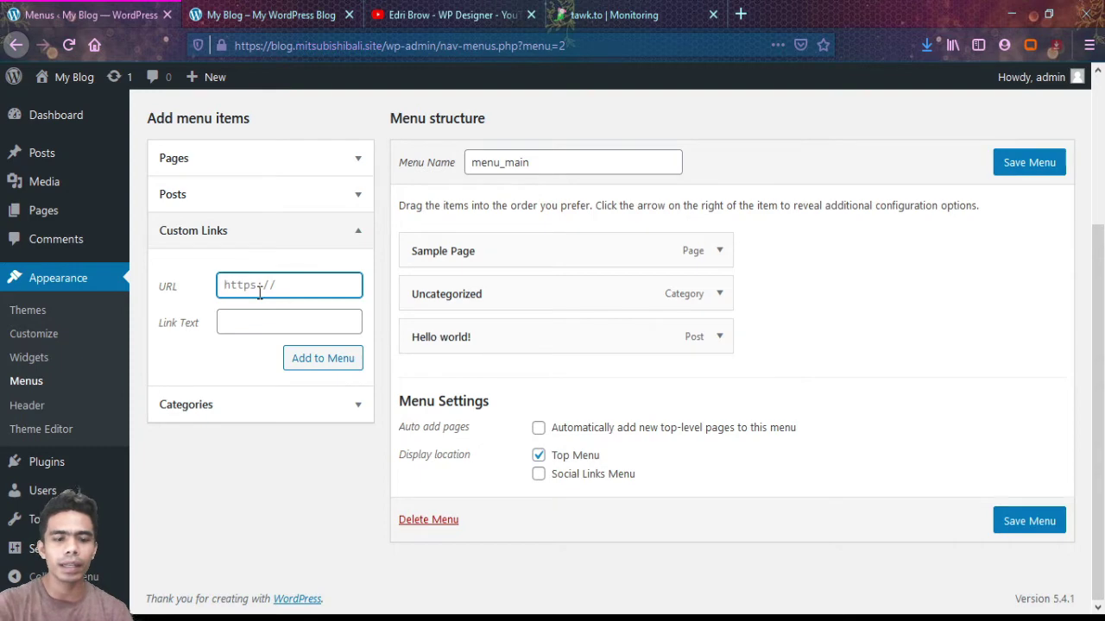
text(https)
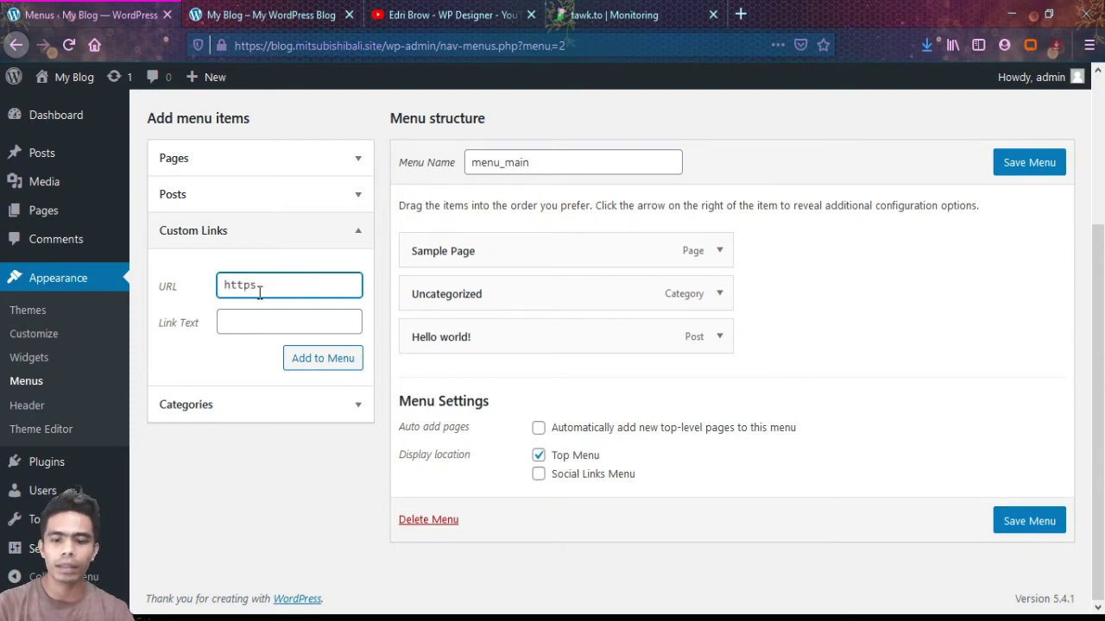
text(://)
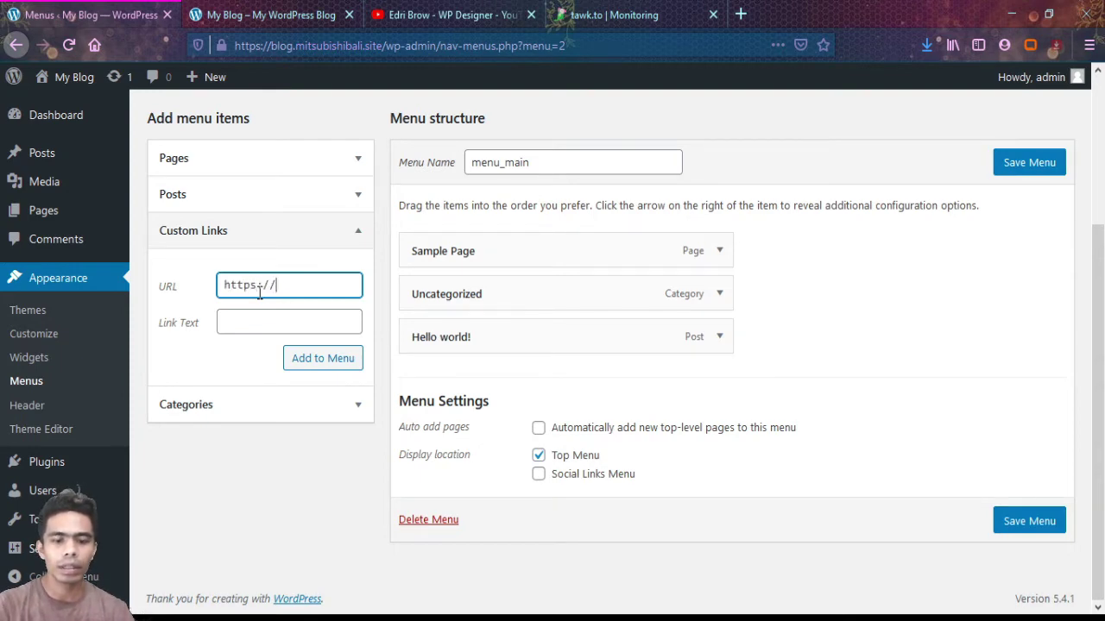
text(faceboo)
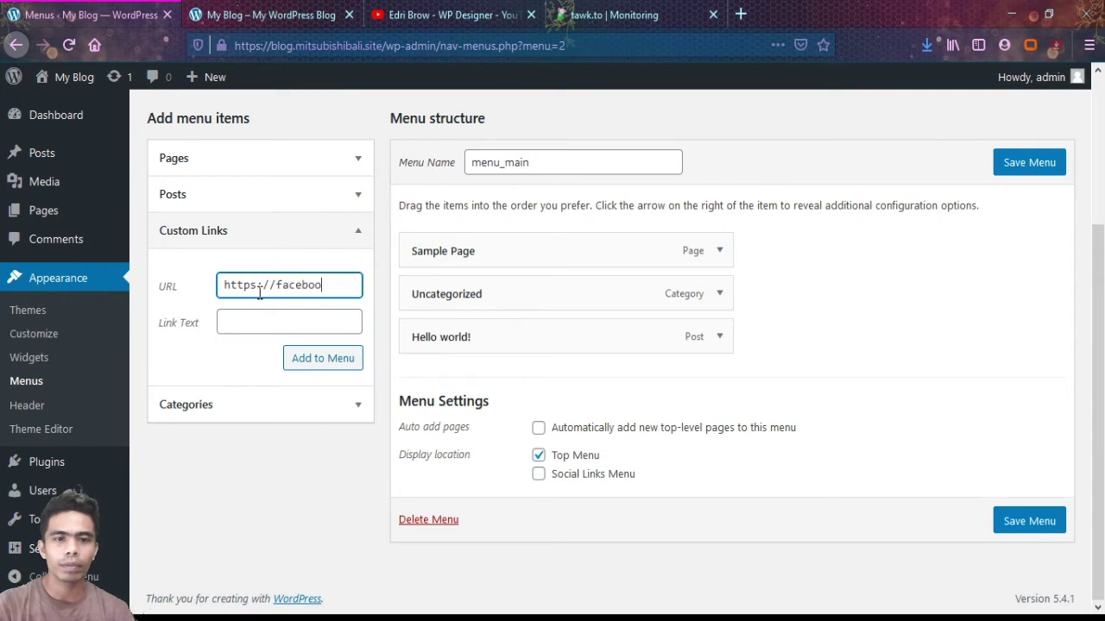
text(k.com/)
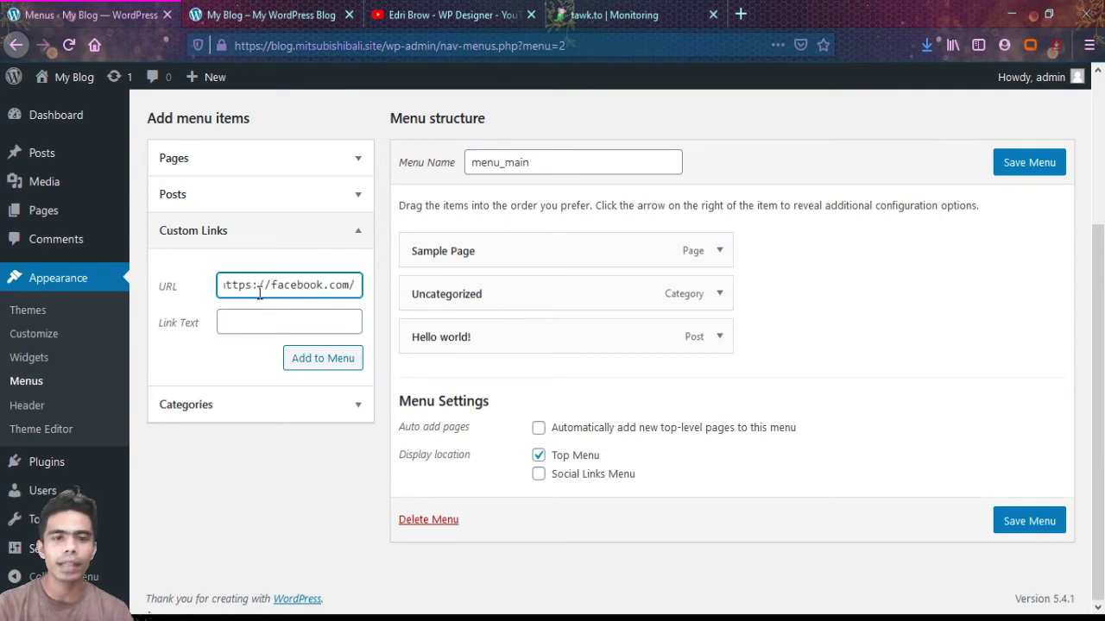
key(Tab)
text(Fac)
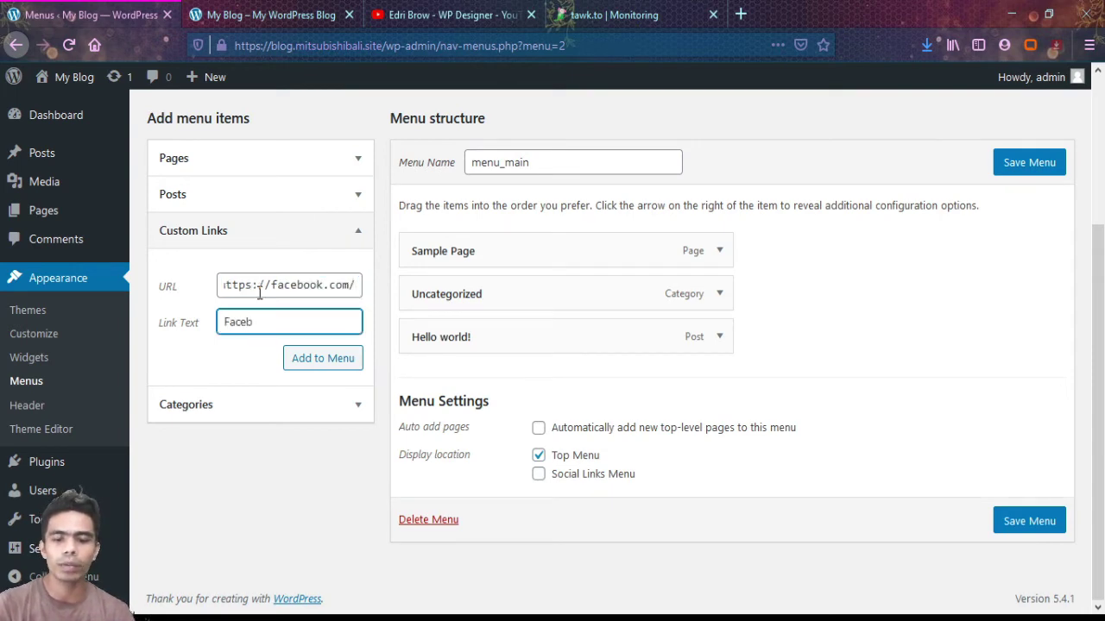
text(ebook)
click(313, 370)
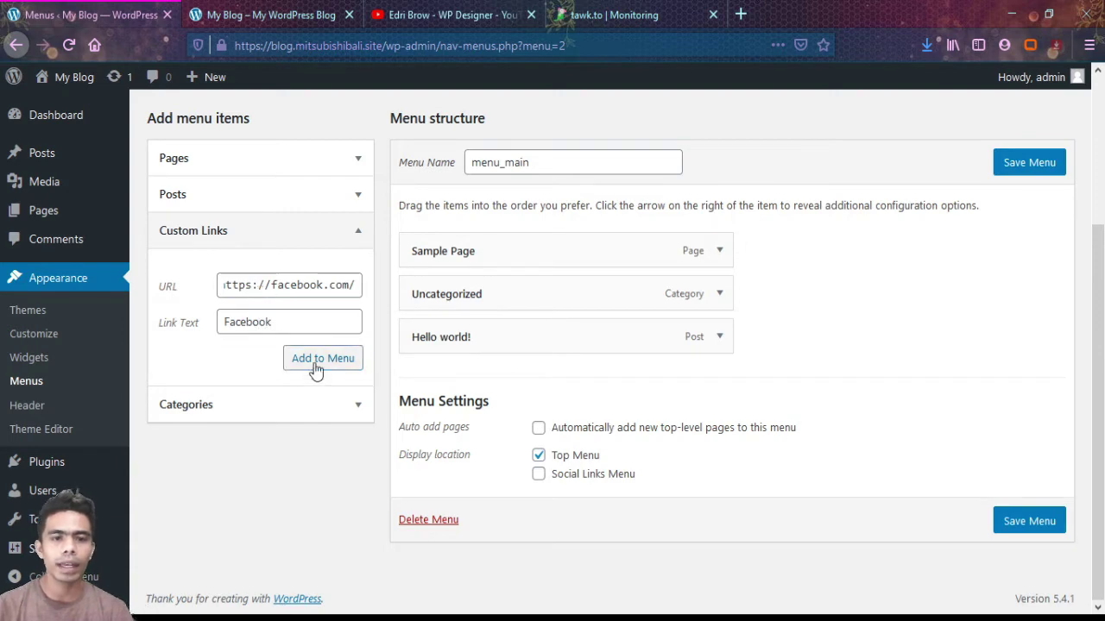
- Add another custom link to the menu with the URL # and the link text Instagram
click(297, 283)
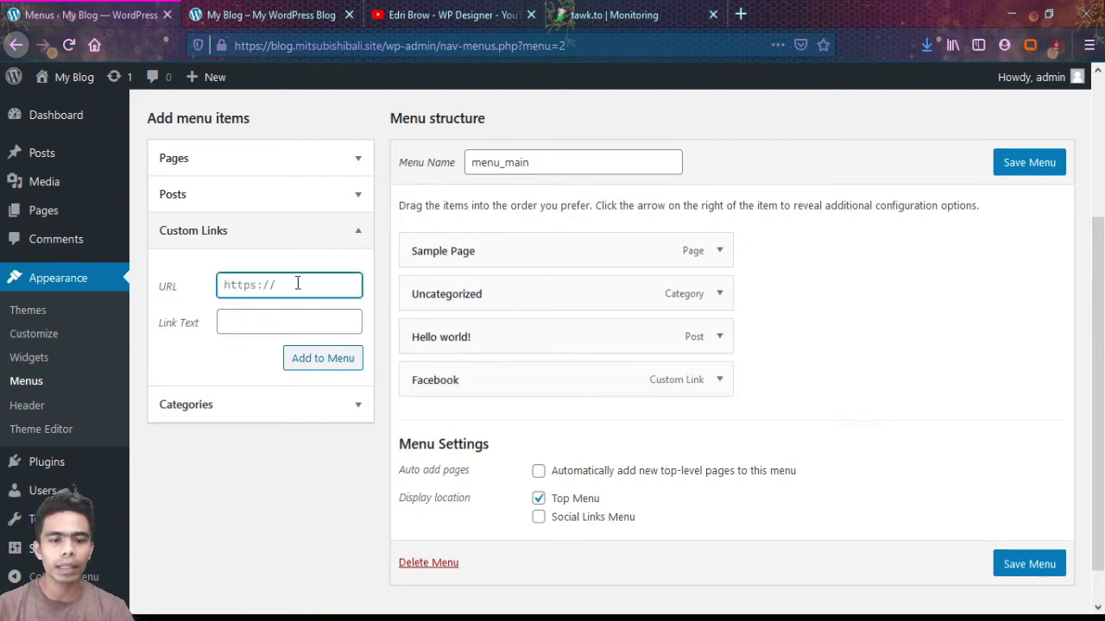
text(#)
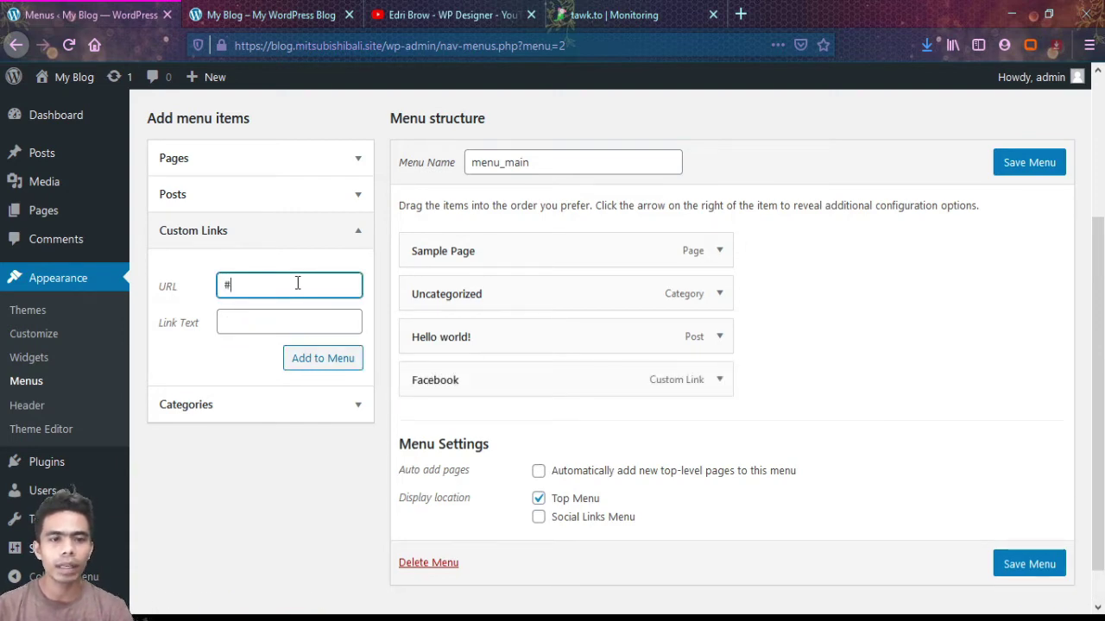
click(243, 318)
text(Instagram)
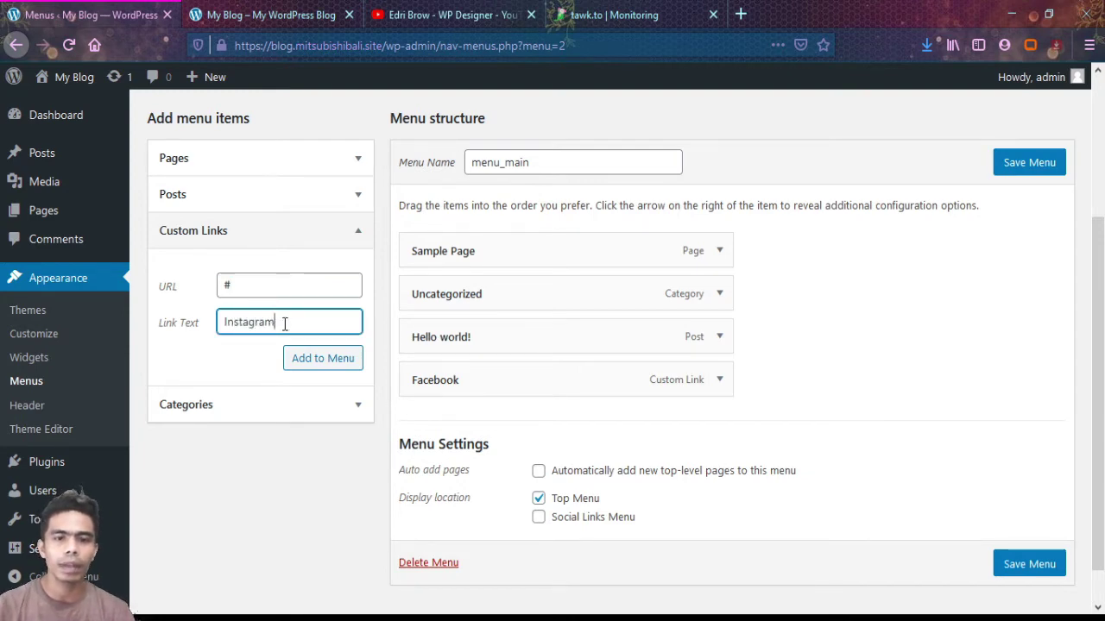
click(299, 357)
- Remove the Sample Page, Uncategorized and Hello world! items from the menu structure
scroll(634, 453, down, 1)
scroll(632, 453, down, 2)
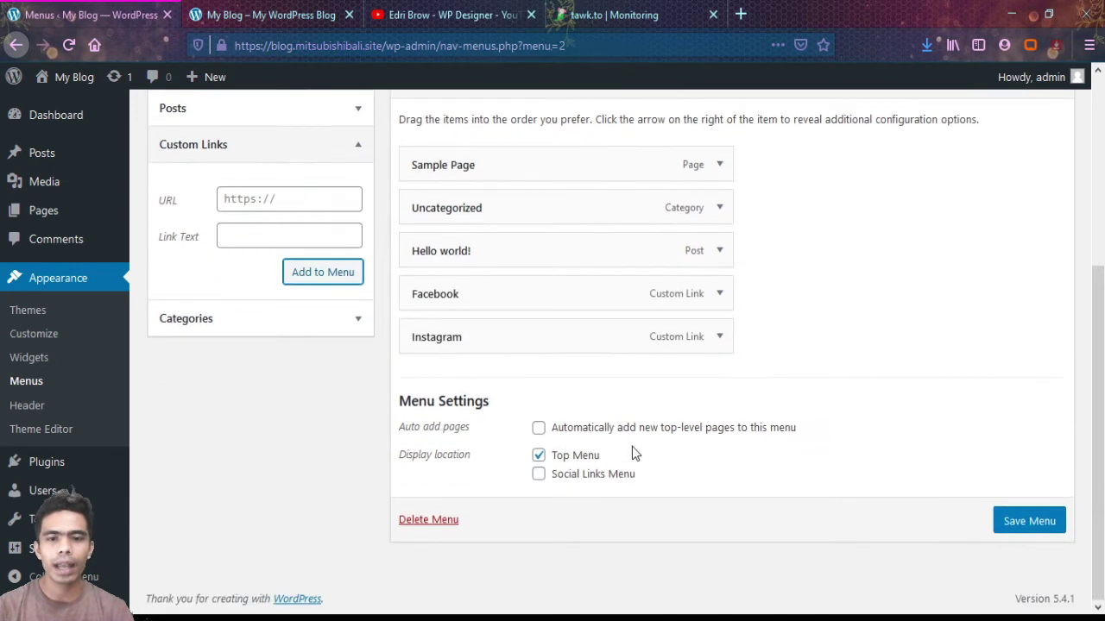
scroll(632, 453, up, 2)
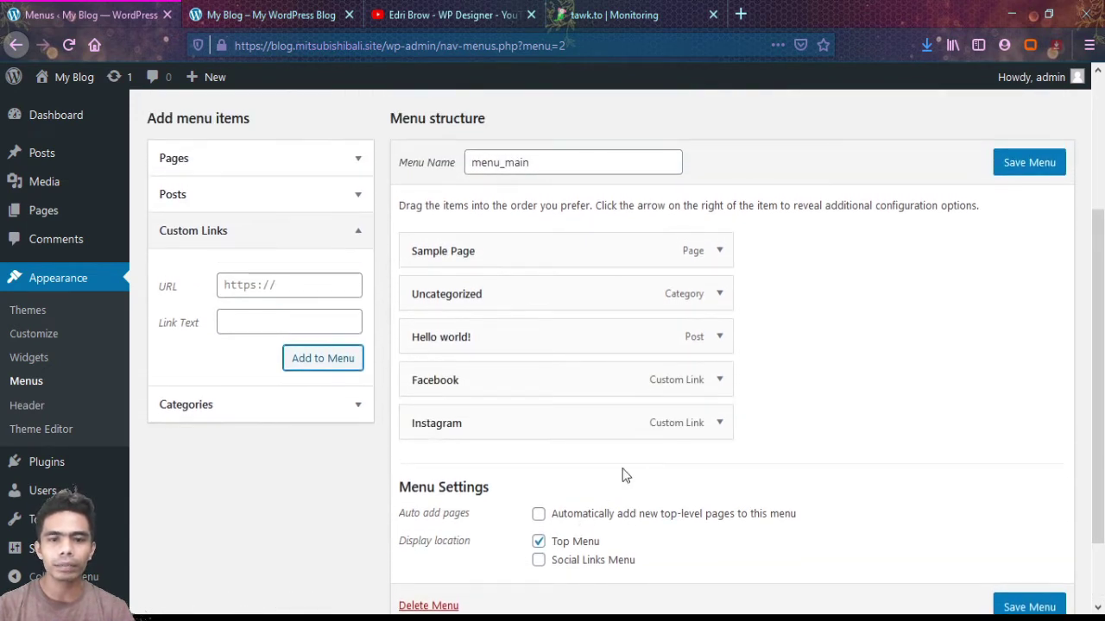
click(719, 251)
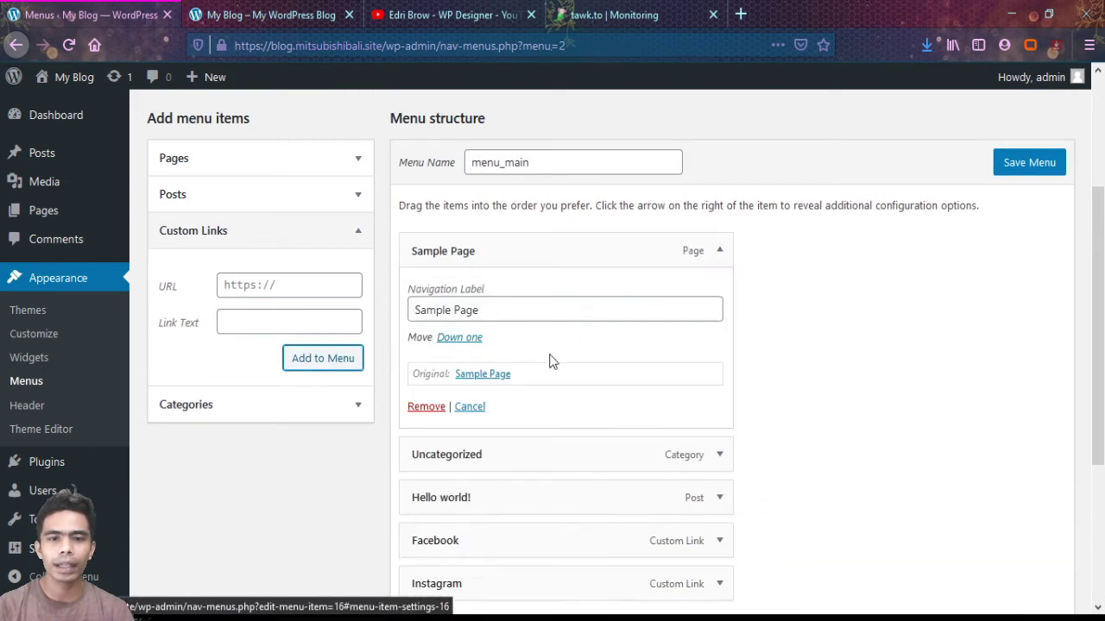
click(426, 406)
click(717, 253)
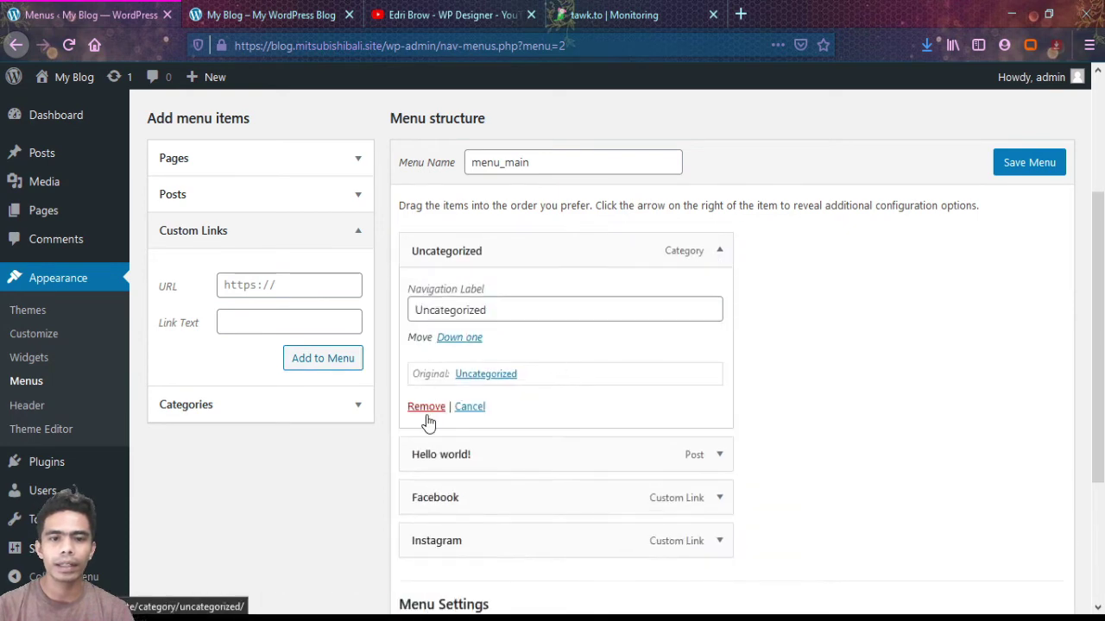
click(425, 406)
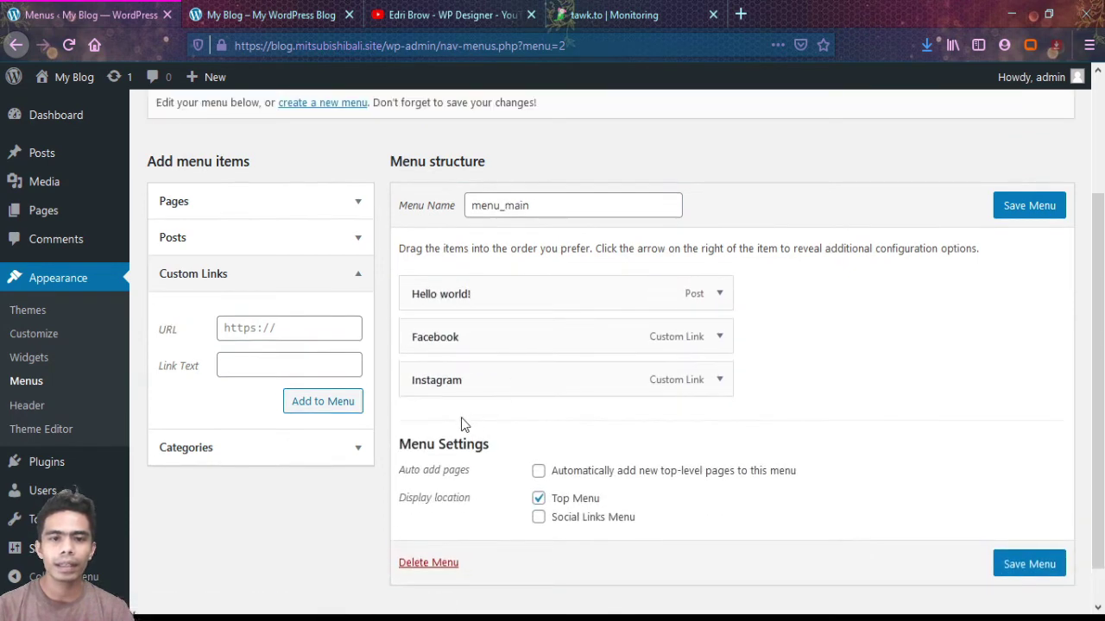
click(720, 294)
click(426, 449)
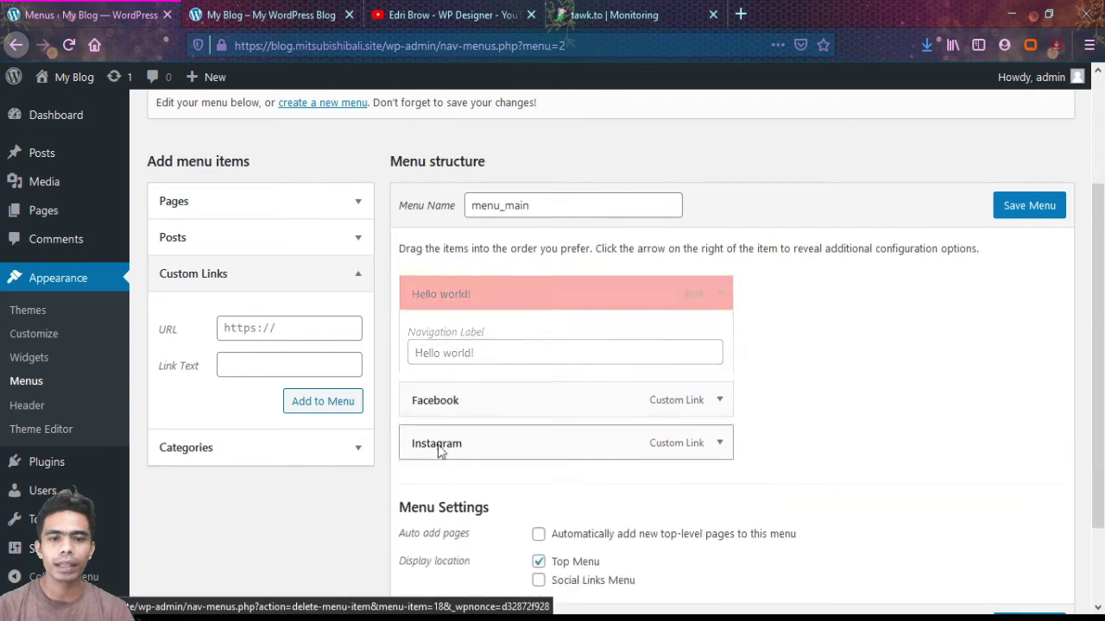
- Switch the menu's display location from Top Menu to Social Links Menu and save the menu
click(538, 455)
click(537, 474)
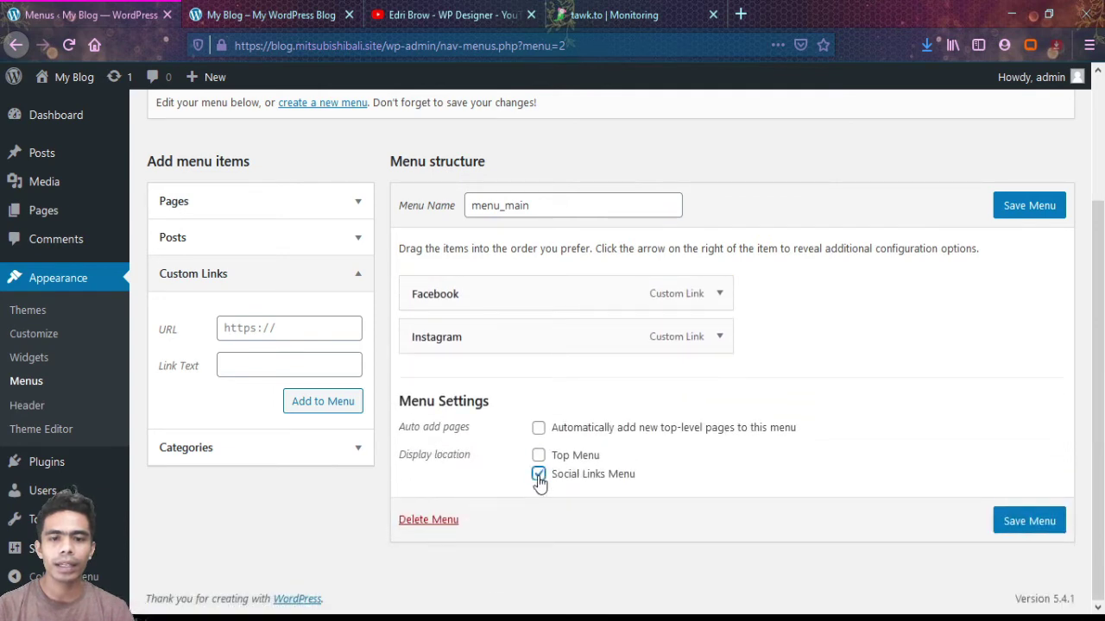
click(1002, 528)
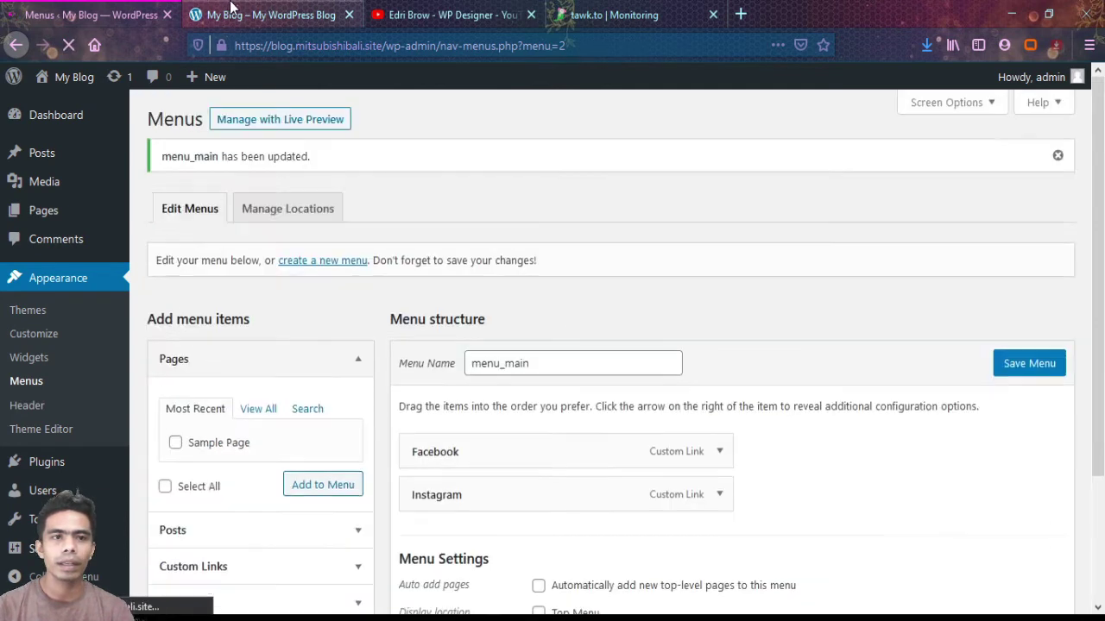
- Reload the blog's front page and check the social links in the footer
click(69, 77)
click(66, 49)
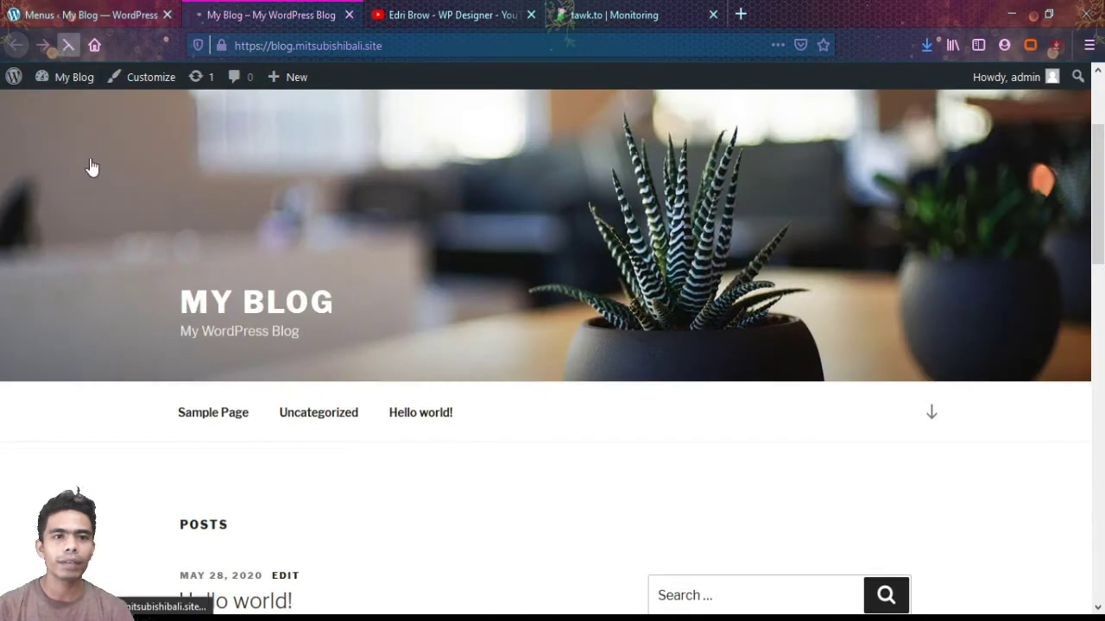
scroll(128, 256, down, 2)
scroll(129, 258, down, 15)
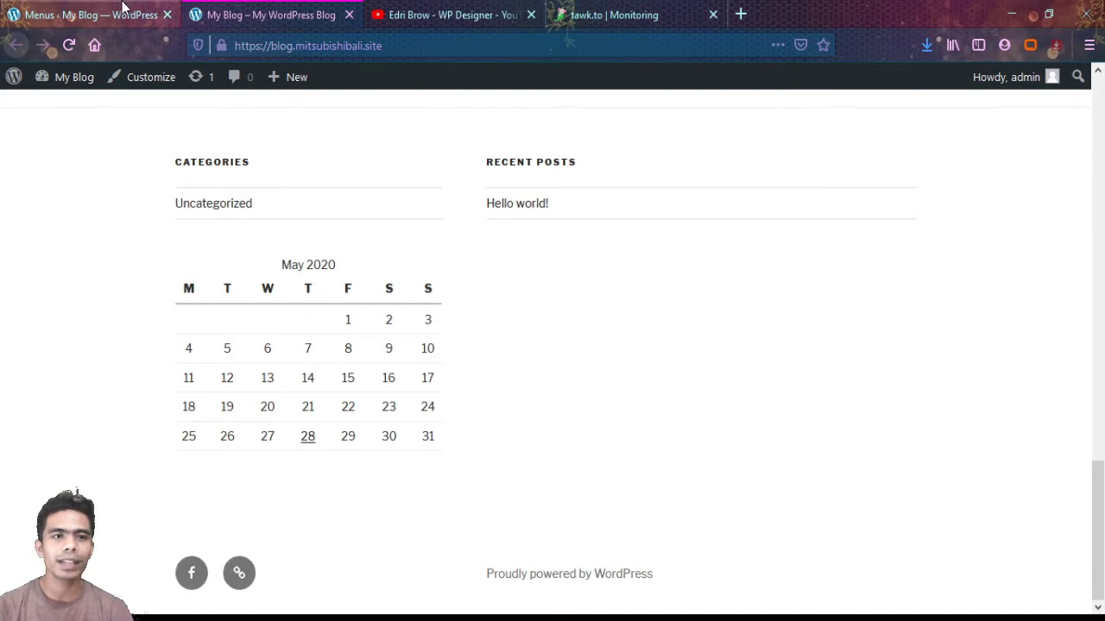
- Review the Custom Links and Categories item sources in the menu editor and close the blog's front-page tab
click(79, 10)
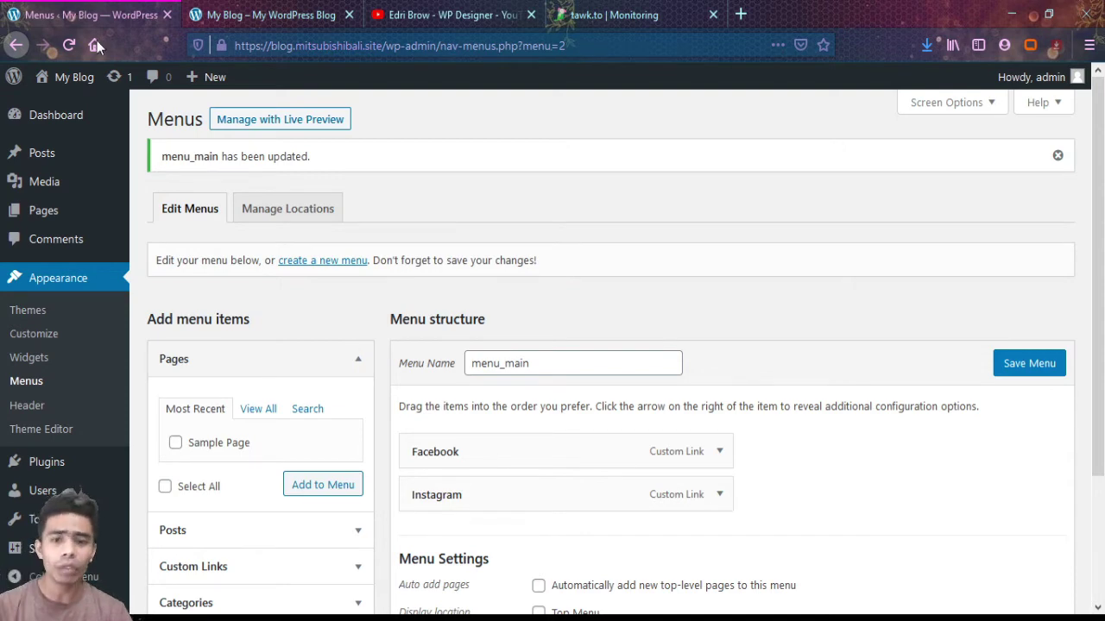
scroll(542, 297, down, 3)
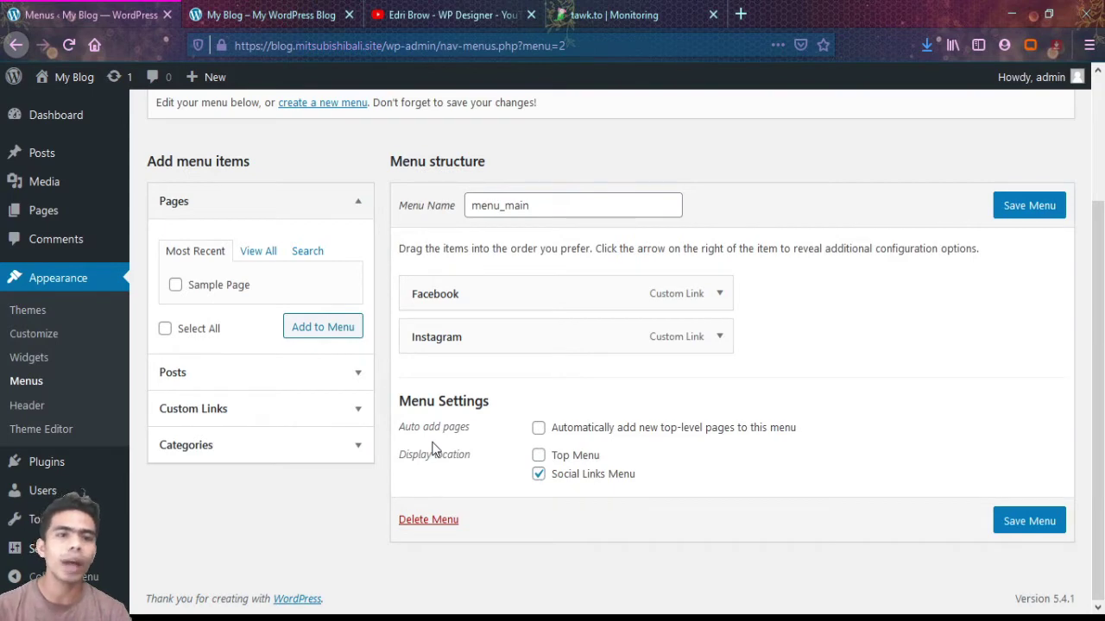
scroll(434, 449, up, 2)
scroll(294, 611, down, 2)
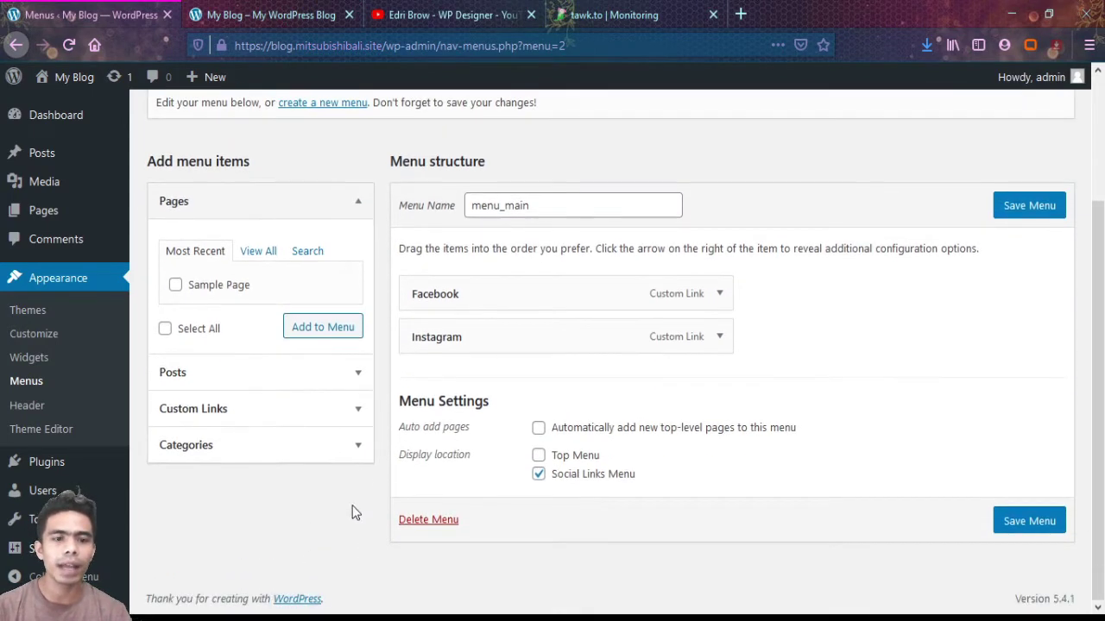
click(357, 445)
click(358, 287)
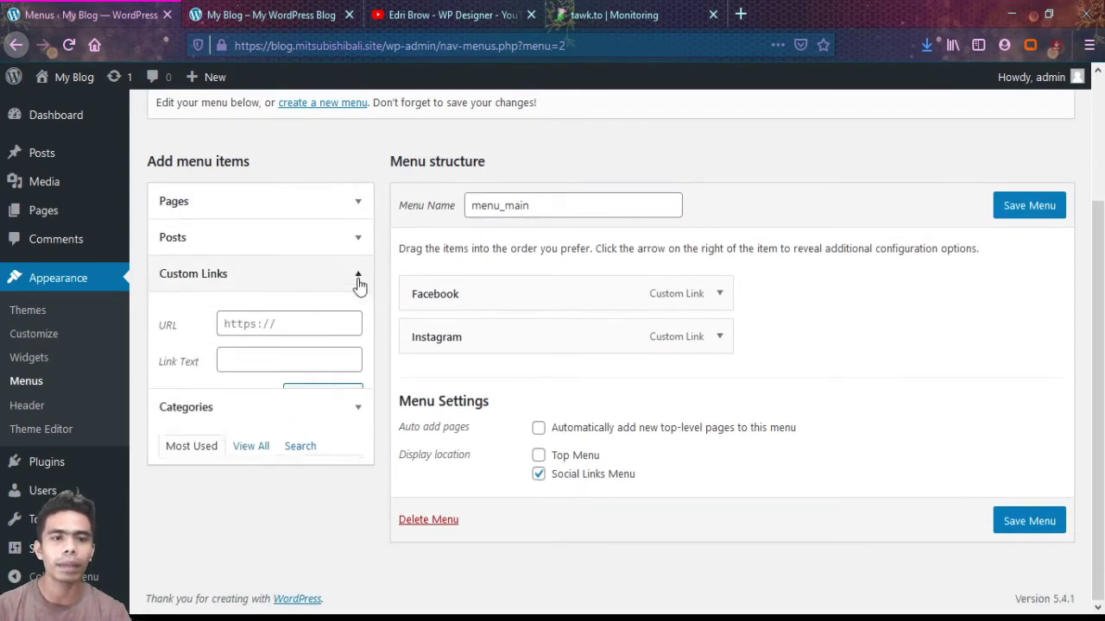
click(357, 447)
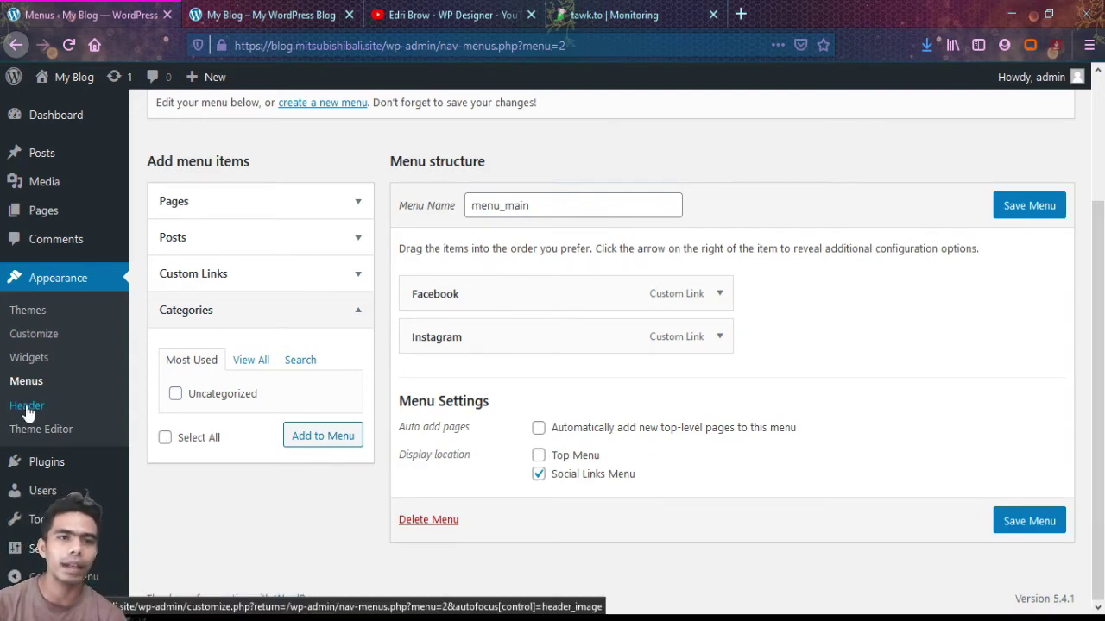
click(349, 14)
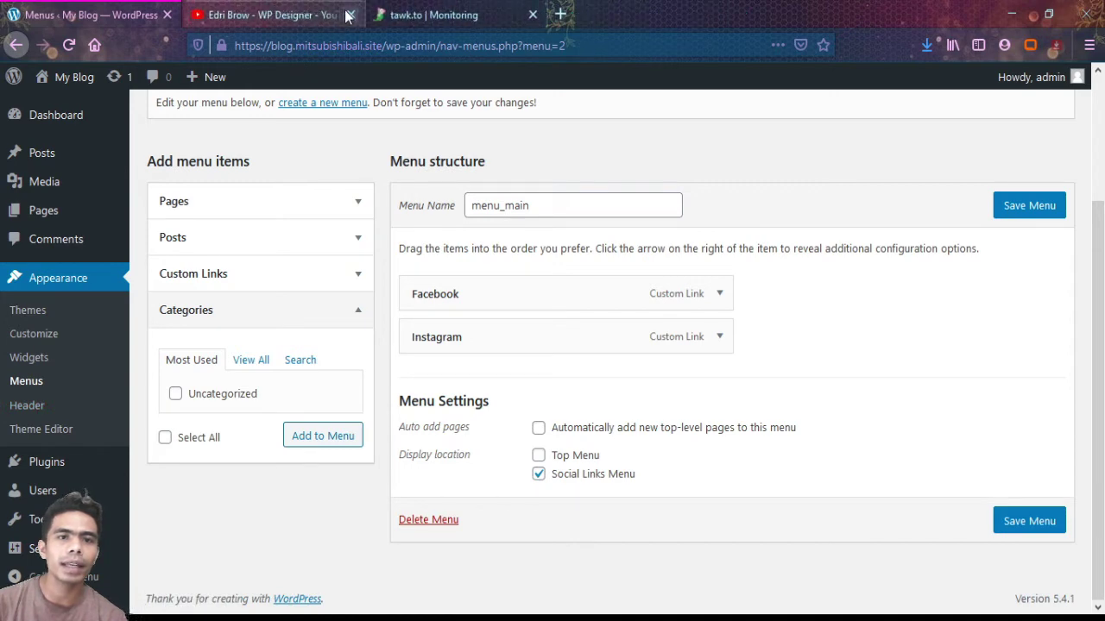
- Open the Header settings in a separate tab, reload the Customizer to view the header media options, and close that tab
middle_click(26, 406)
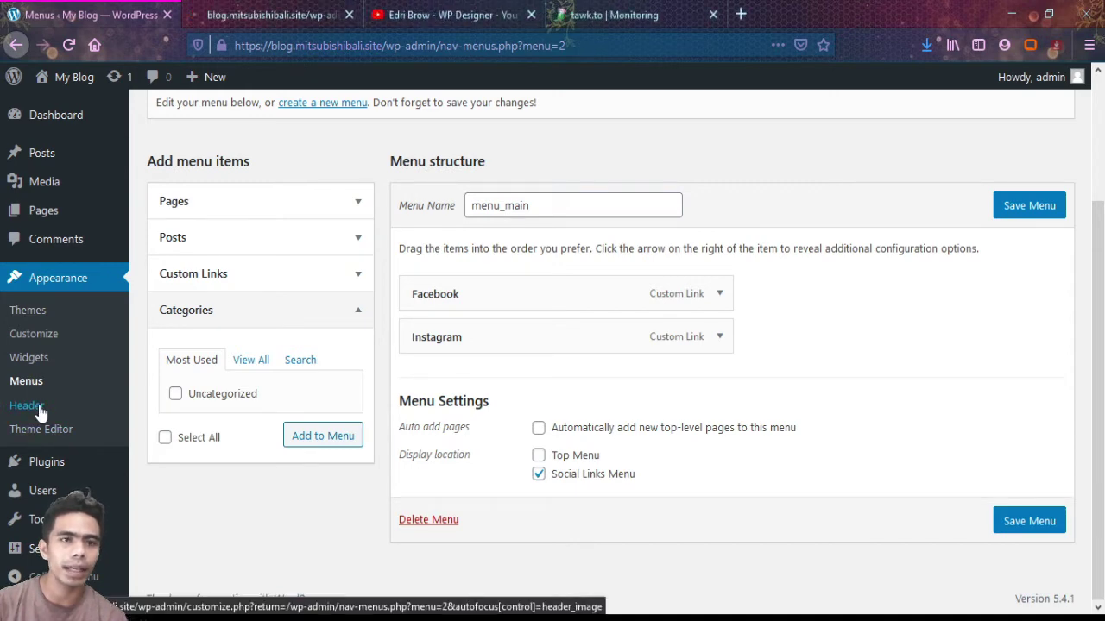
click(276, 15)
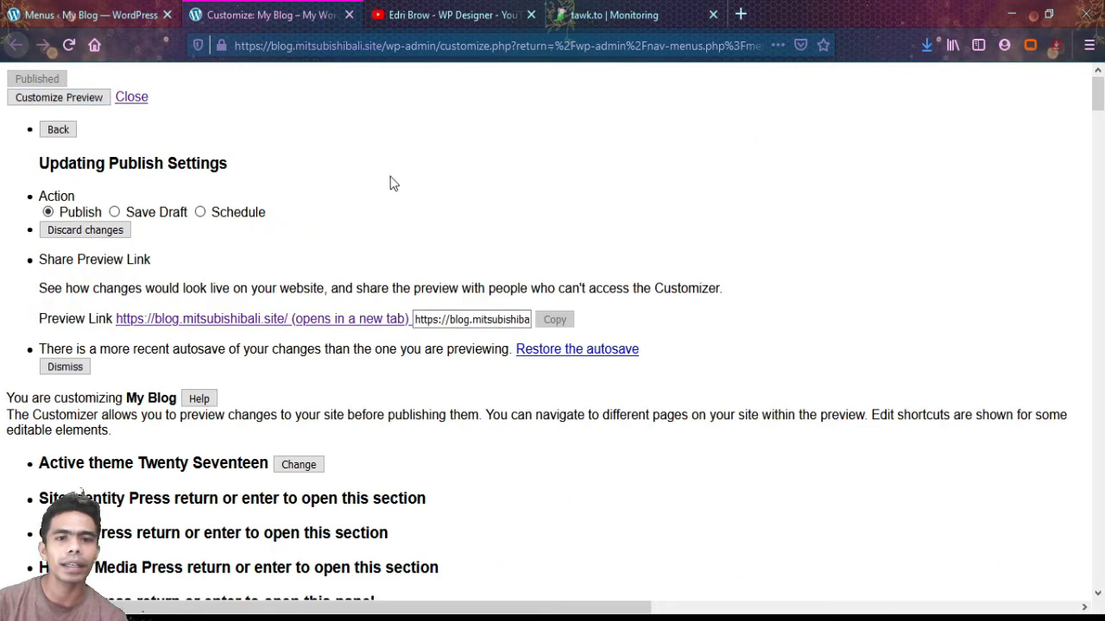
key(F5)
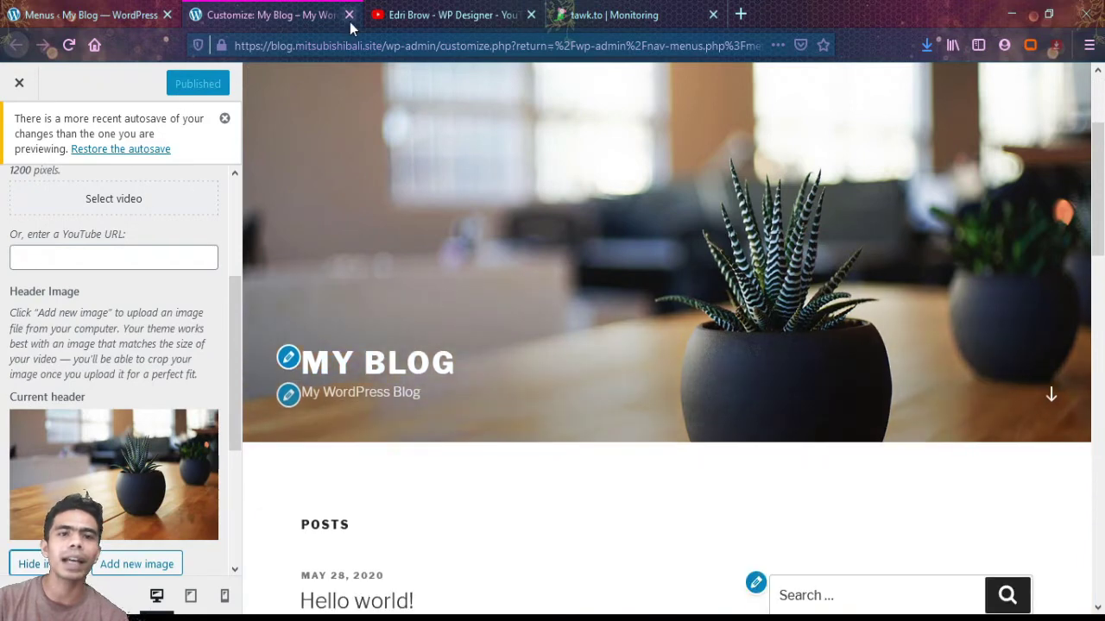
click(348, 18)
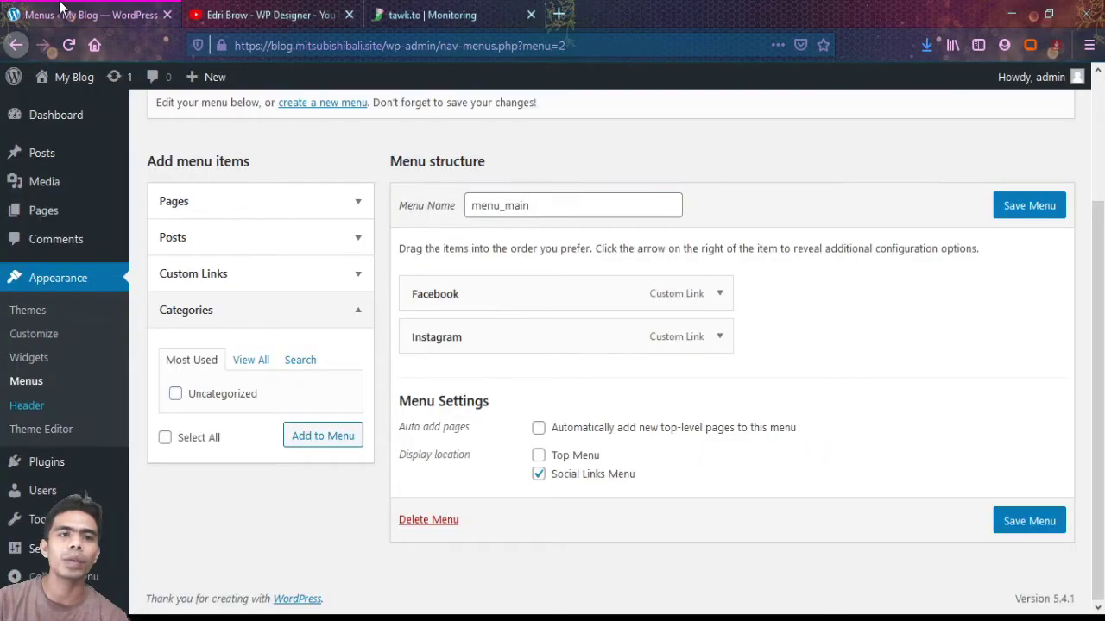
- Open the Theme Editor and look through the code of Twenty Seventeen's 404 Template (404.php)
click(50, 432)
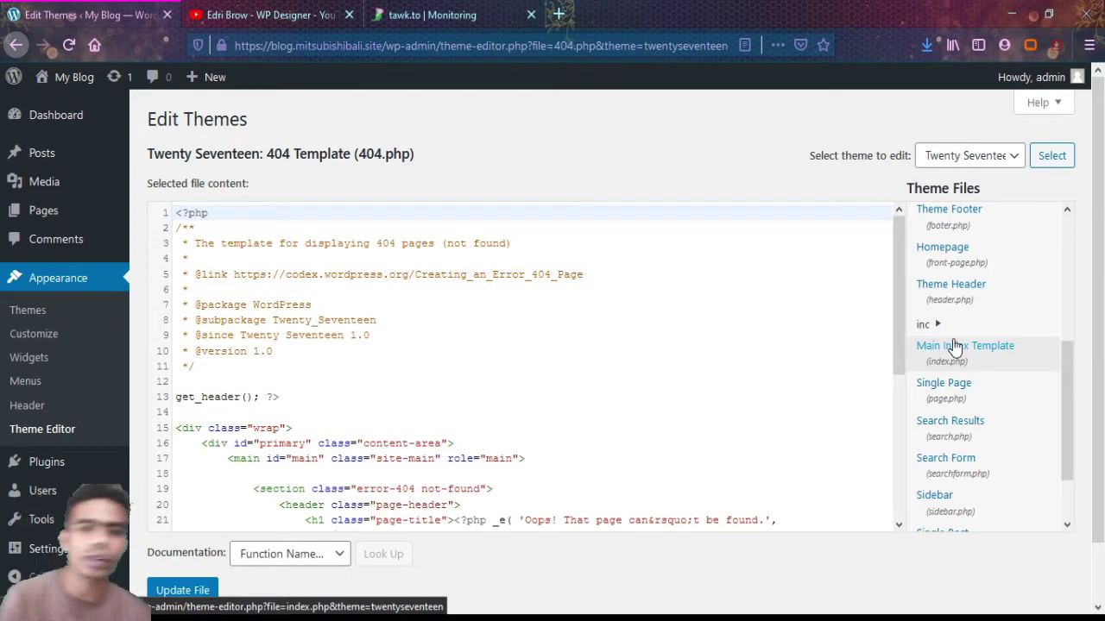
scroll(554, 406, down, 5)
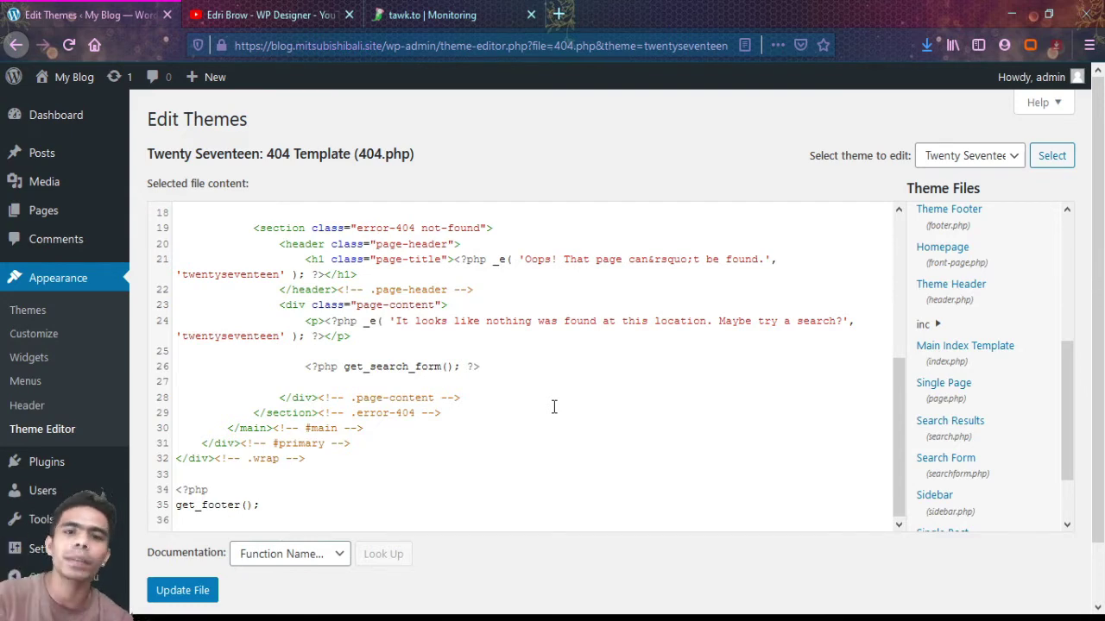
scroll(553, 405, up, 5)
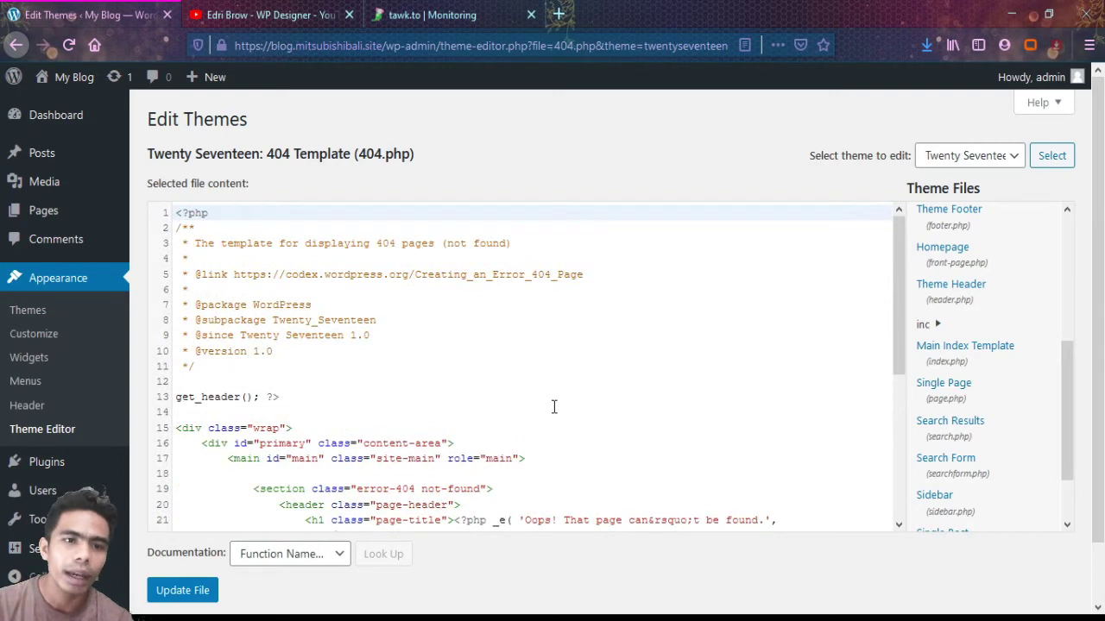
click(554, 411)
scroll(553, 406, down, 5)
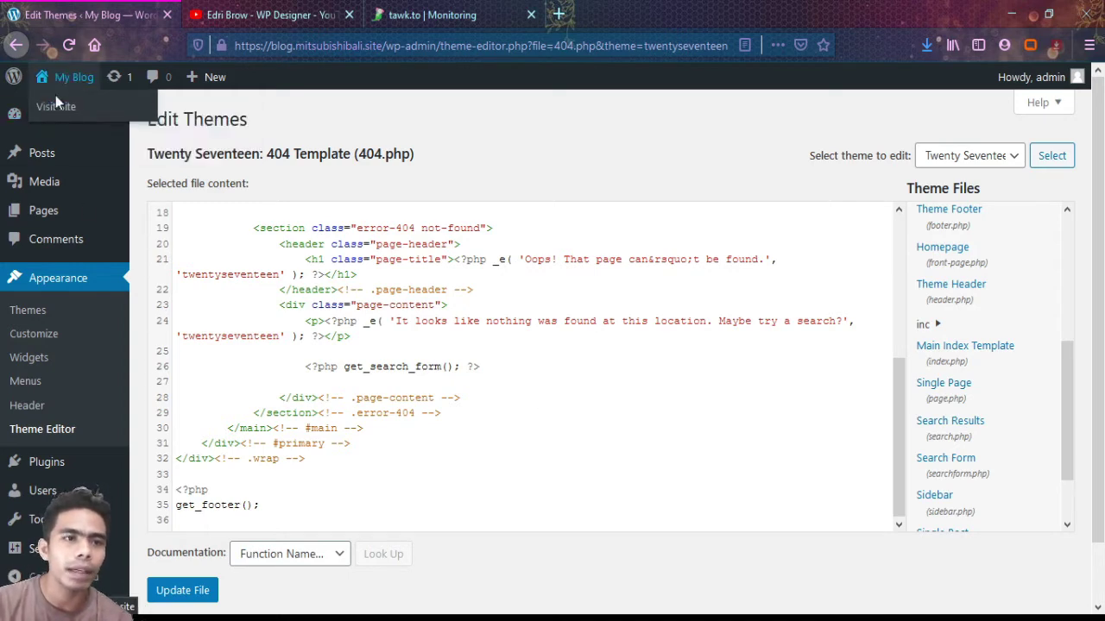
- Open the blog's front page in a separate tab, view it down to the footer, and close the tab
middle_click(55, 95)
click(242, 7)
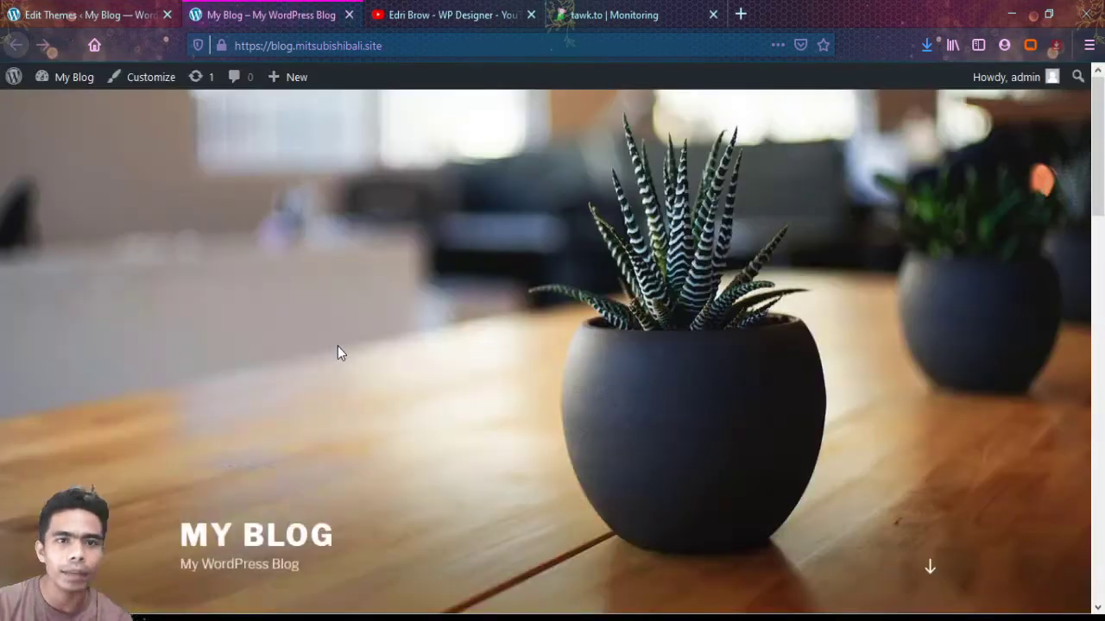
scroll(338, 347, down, 10)
scroll(337, 353, down, 5)
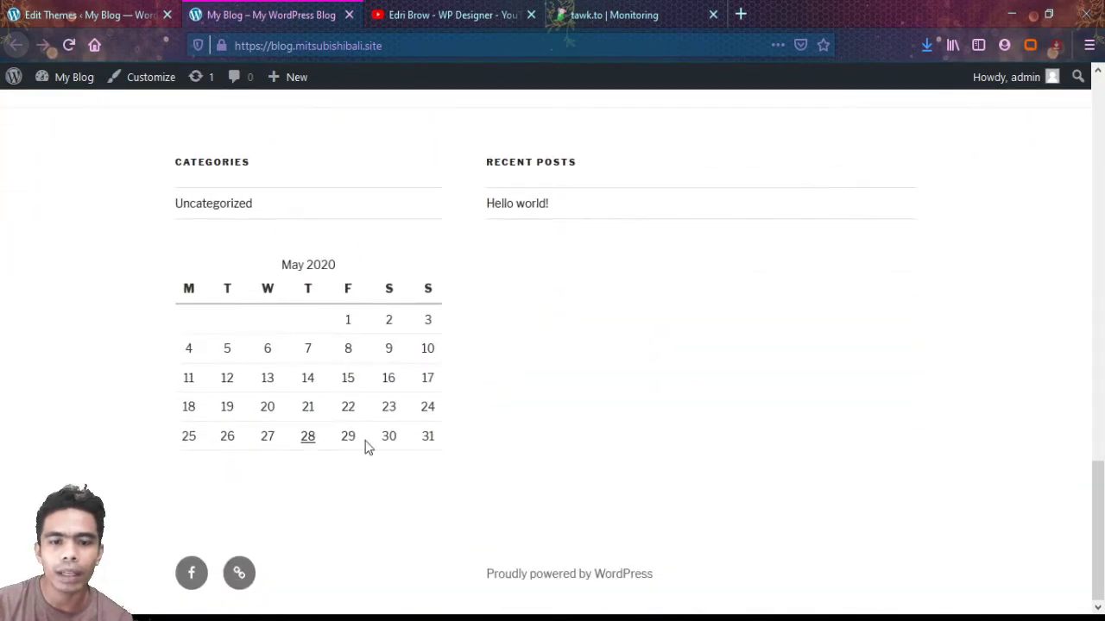
click(349, 15)
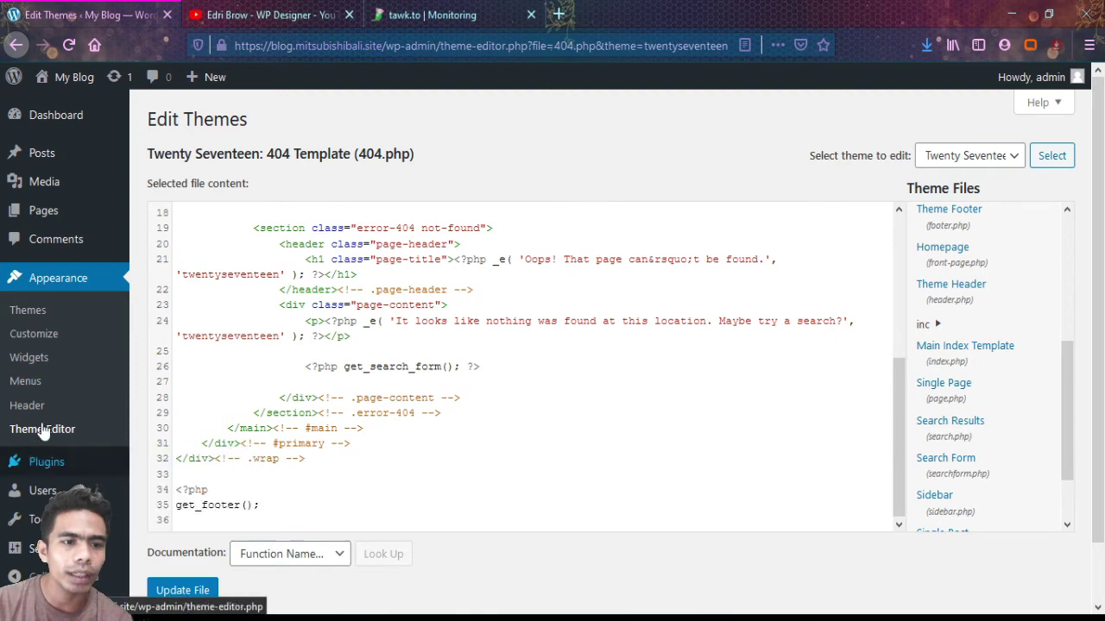
- View the installed plugins list and open the .zip upload form on the Add Plugins page
scroll(29, 449, down, 2)
mouse_move(39, 474)
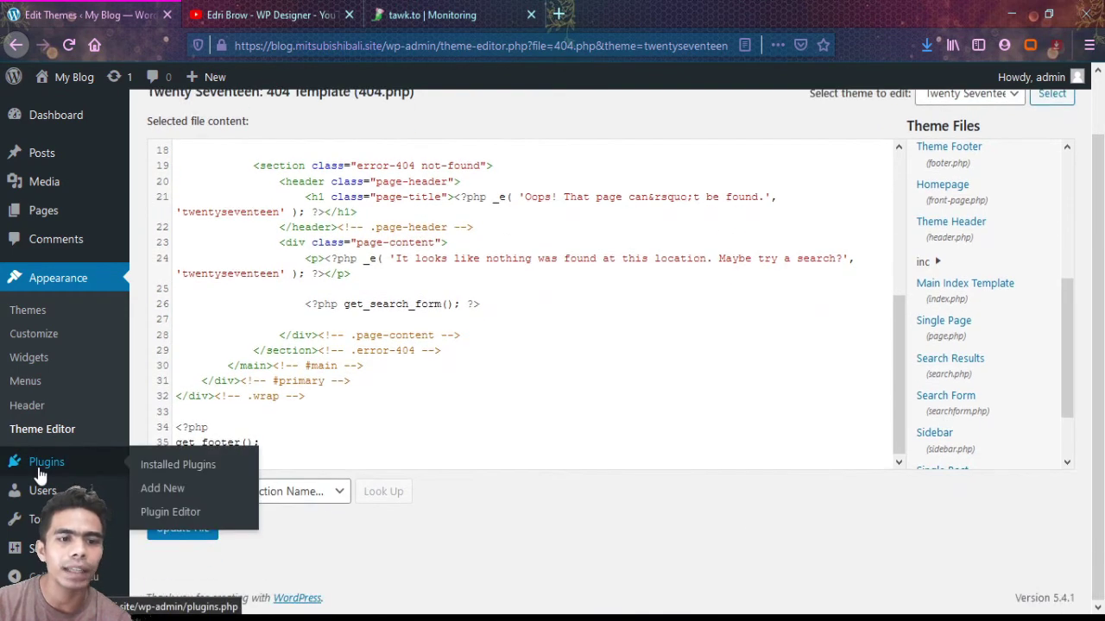
click(179, 467)
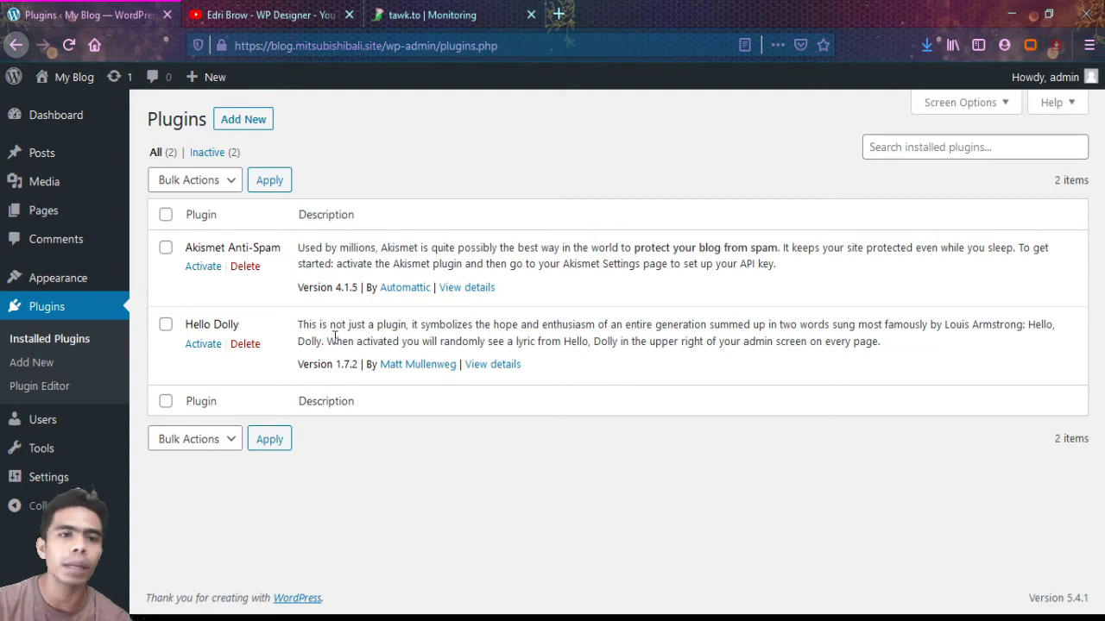
click(245, 122)
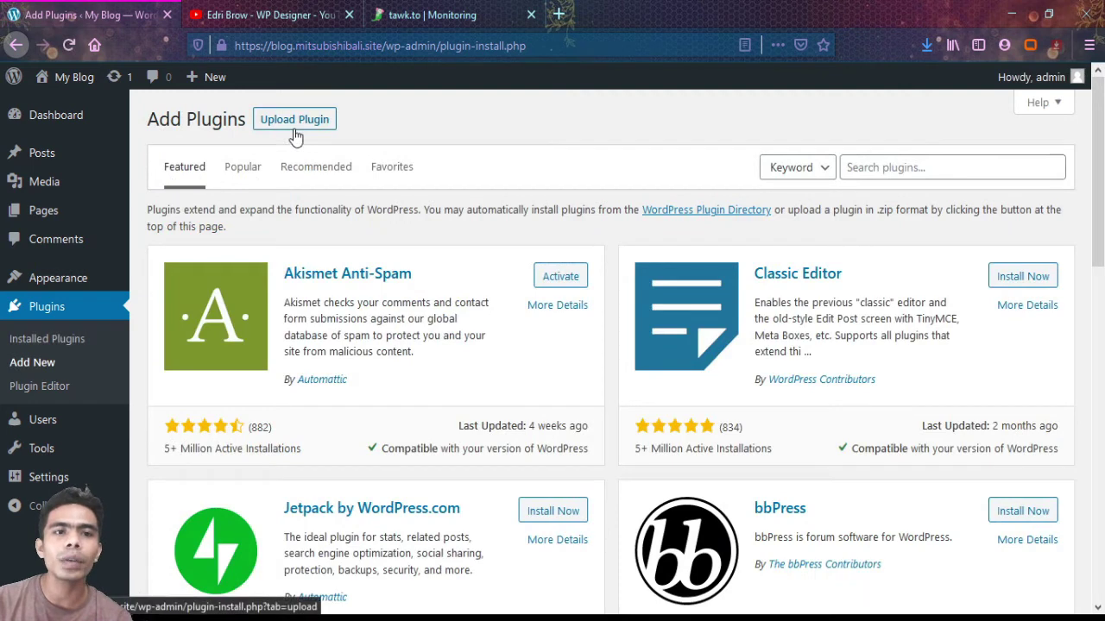
click(294, 135)
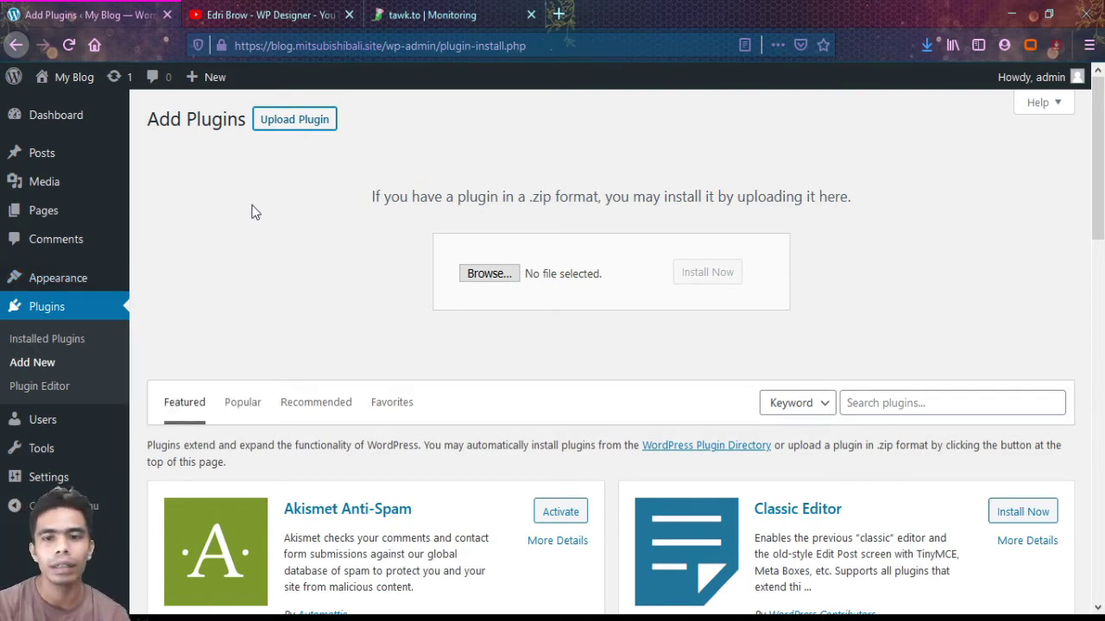
- Search the plugin directory for "elementor" and view the results
scroll(251, 212, down, 4)
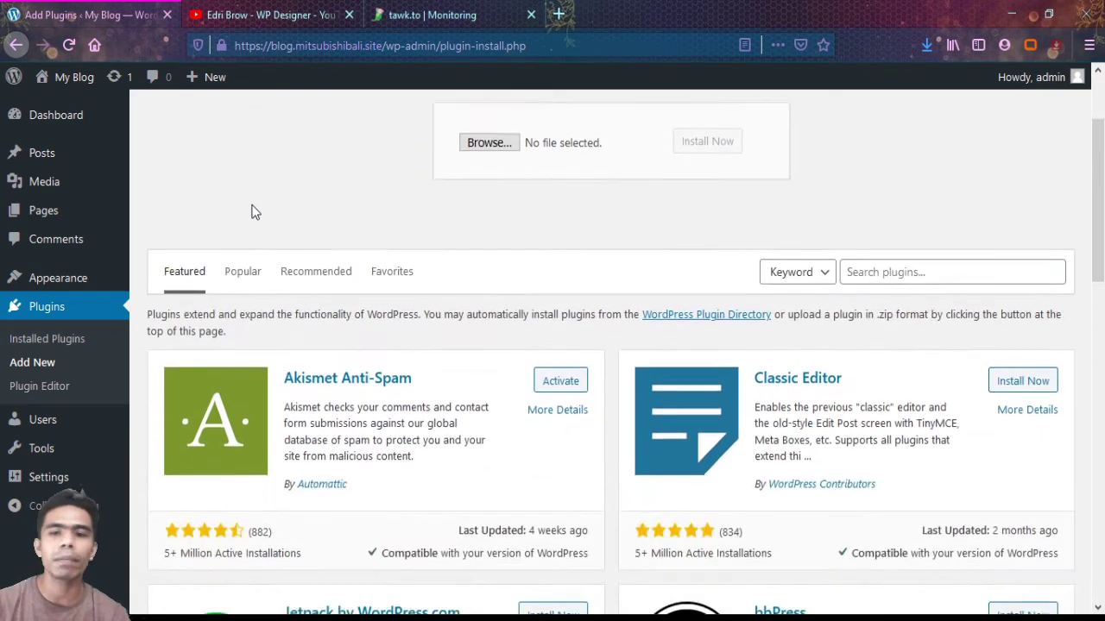
click(915, 230)
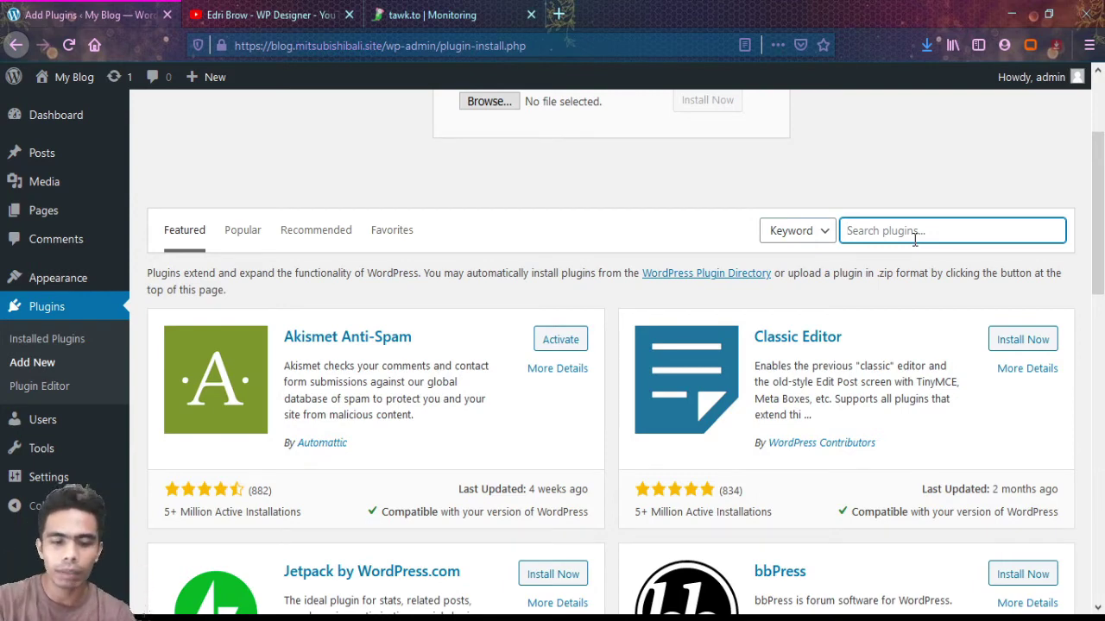
text(elementor)
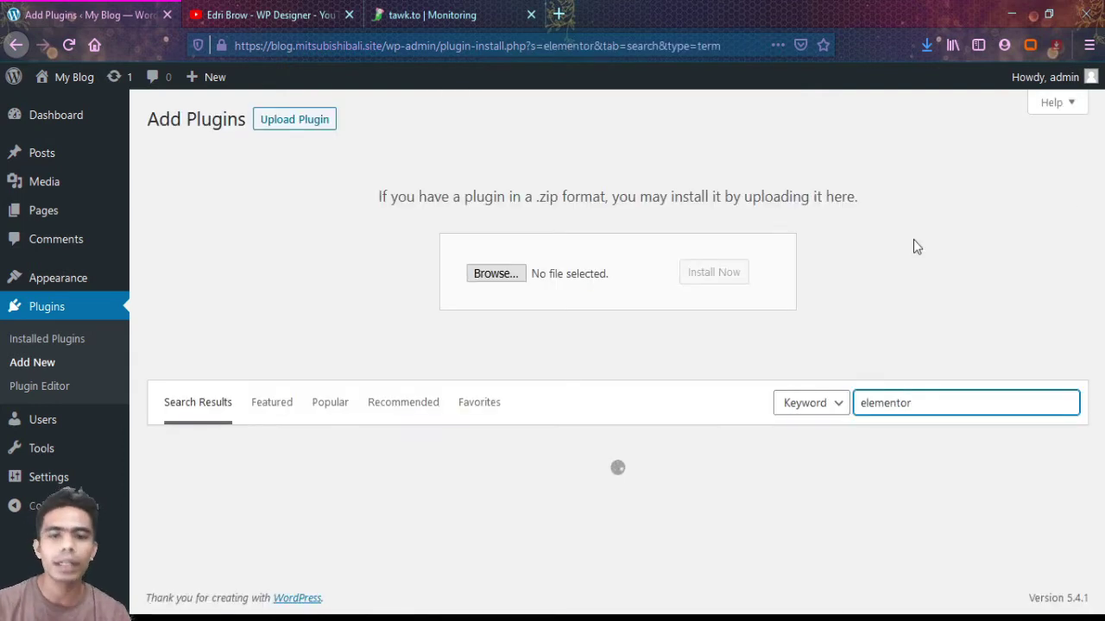
scroll(442, 427, down, 4)
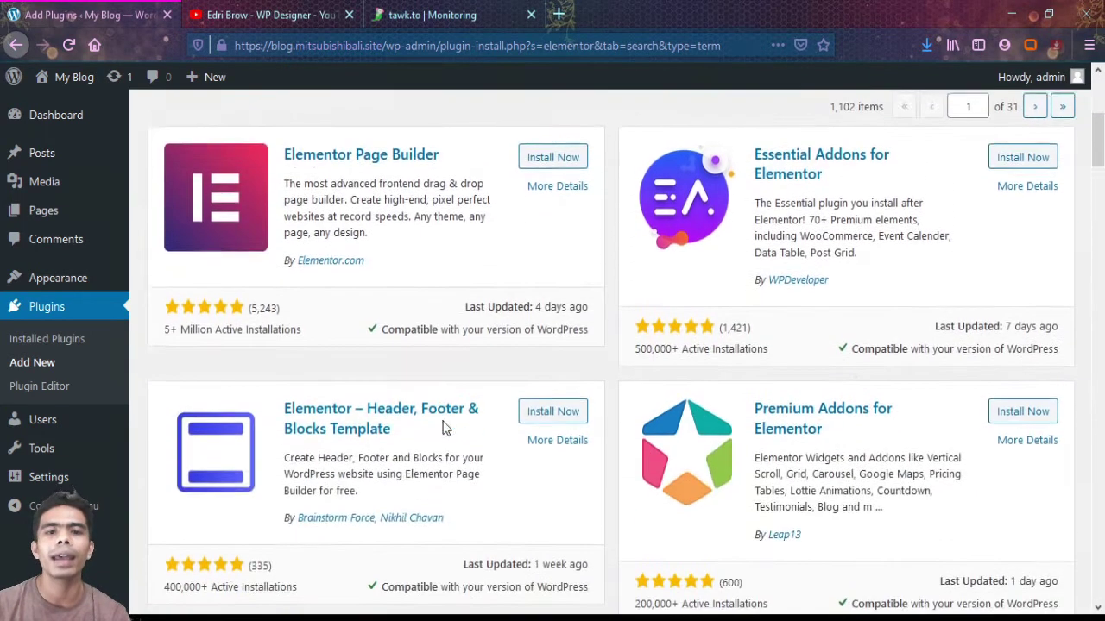
- Open the details of Elementor Page Builder, look through its screenshots, and close the details window
click(554, 183)
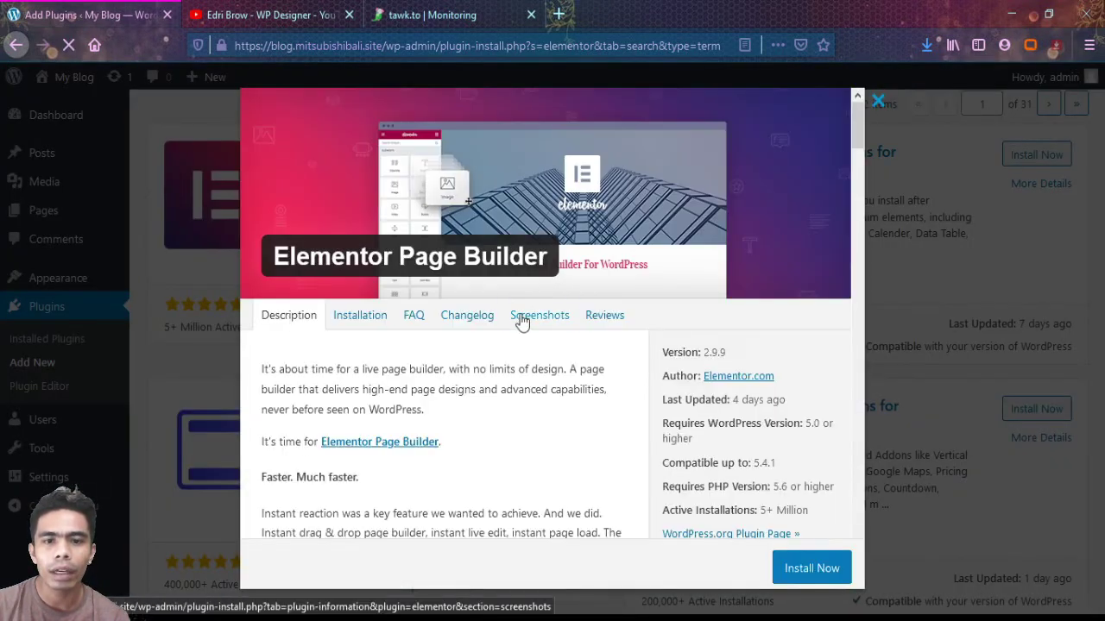
click(523, 315)
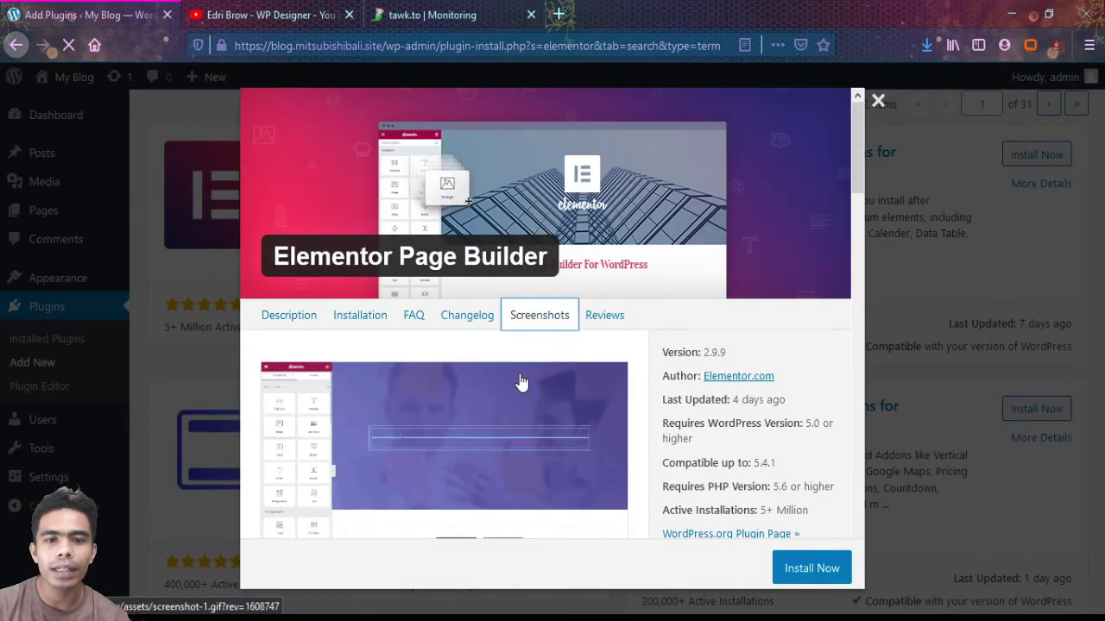
scroll(521, 382, down, 4)
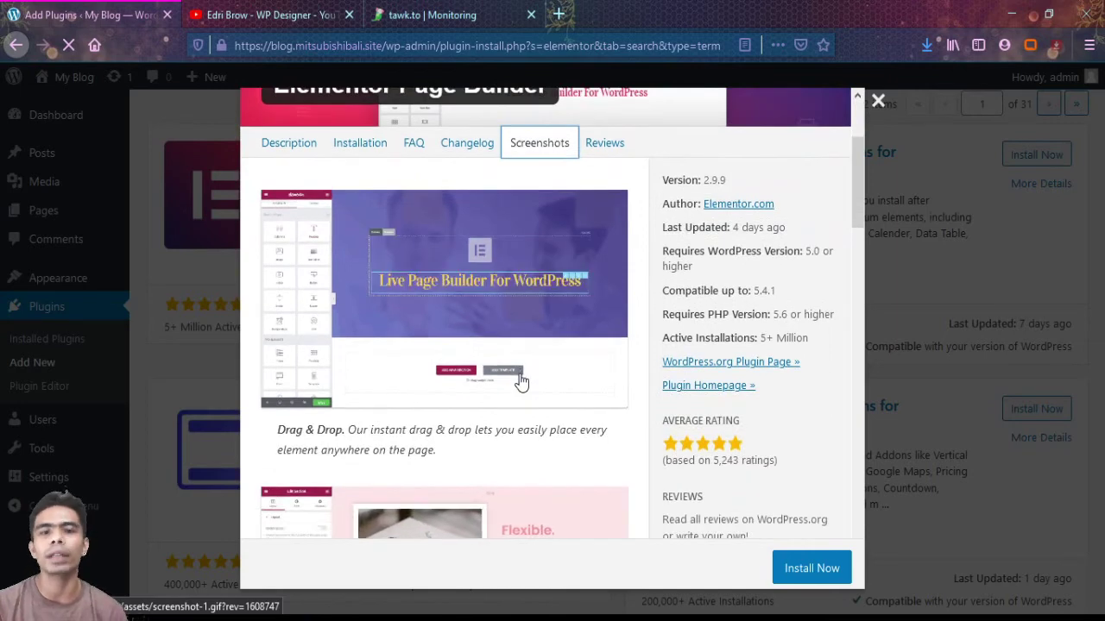
scroll(521, 382, down, 2)
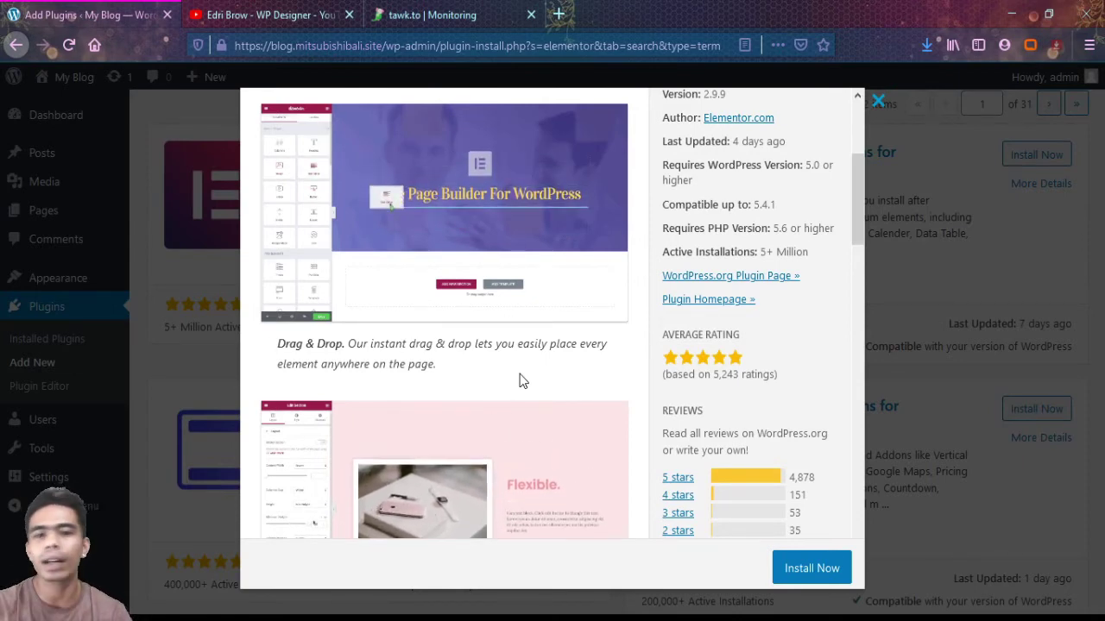
scroll(520, 381, down, 5)
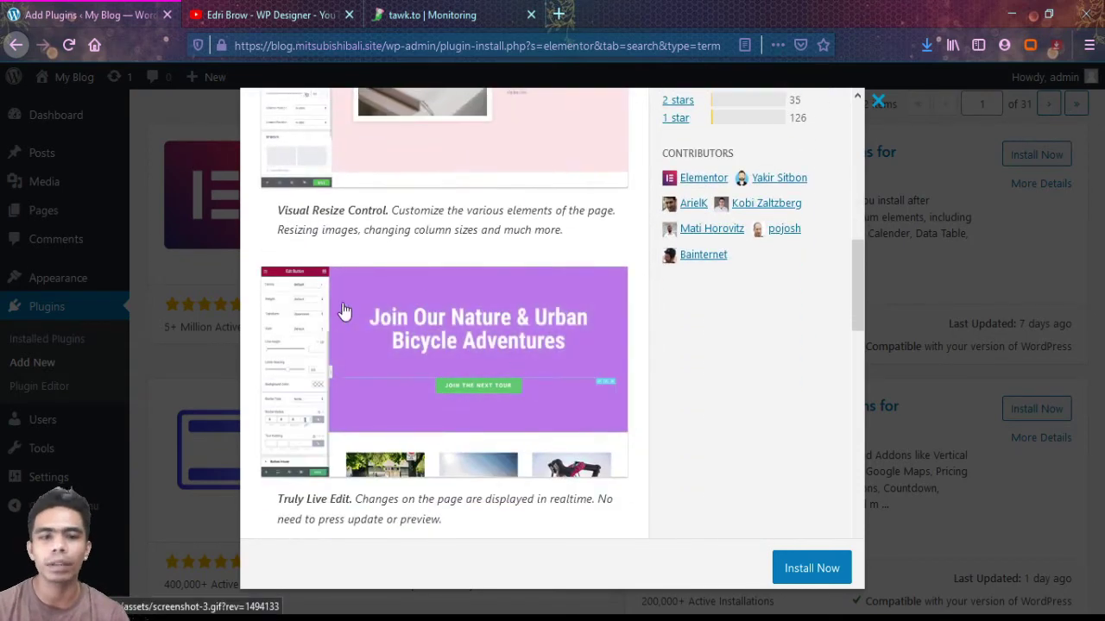
scroll(417, 387, down, 3)
scroll(420, 388, down, 12)
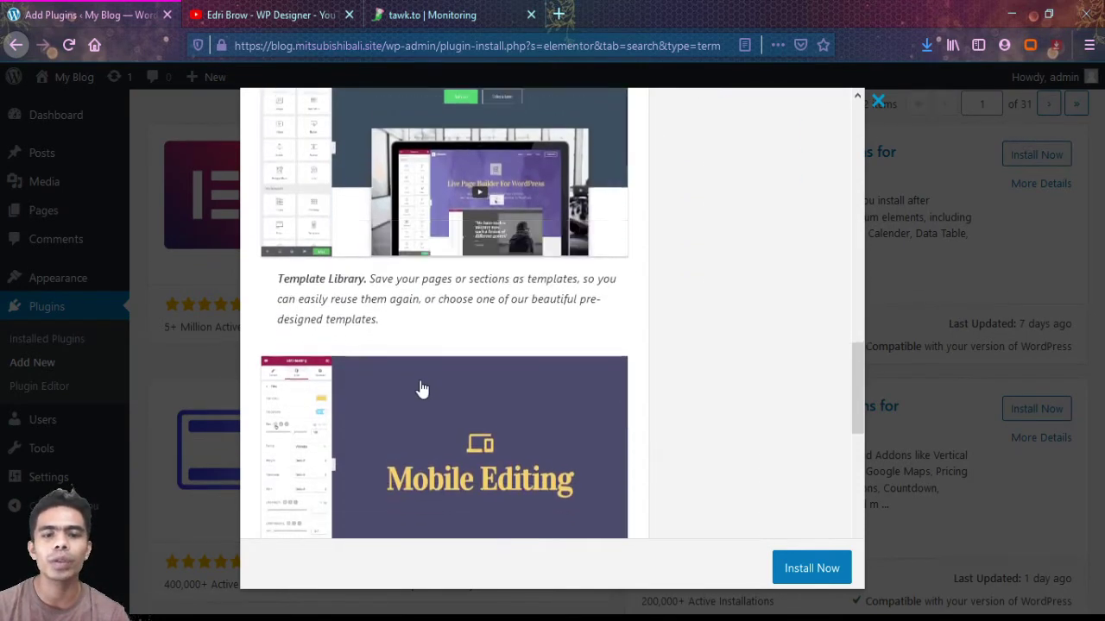
scroll(420, 387, up, 5)
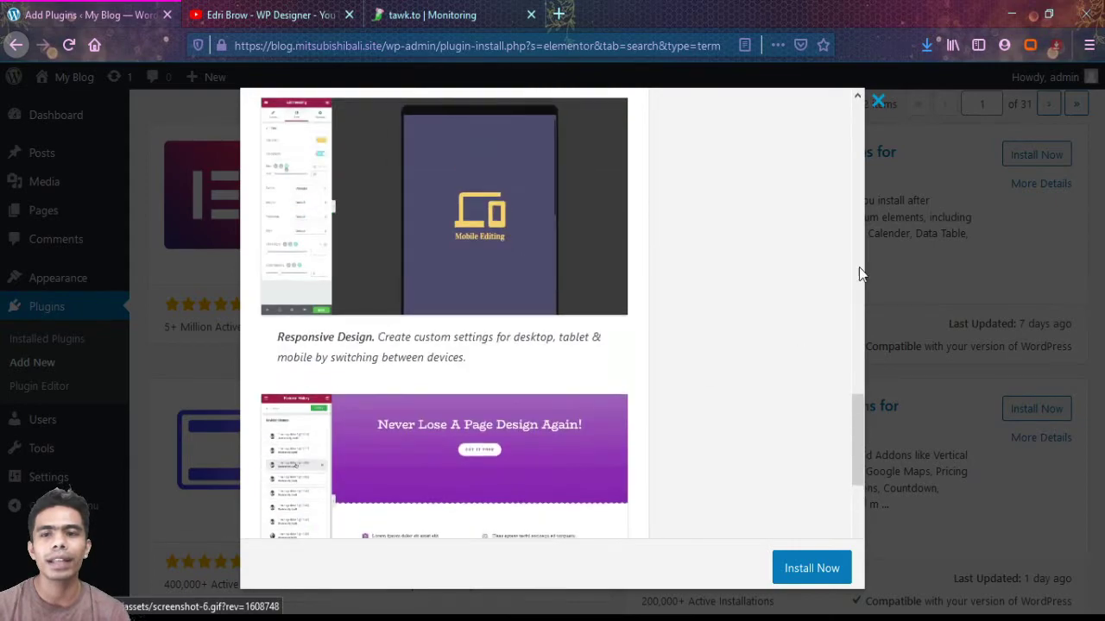
click(877, 102)
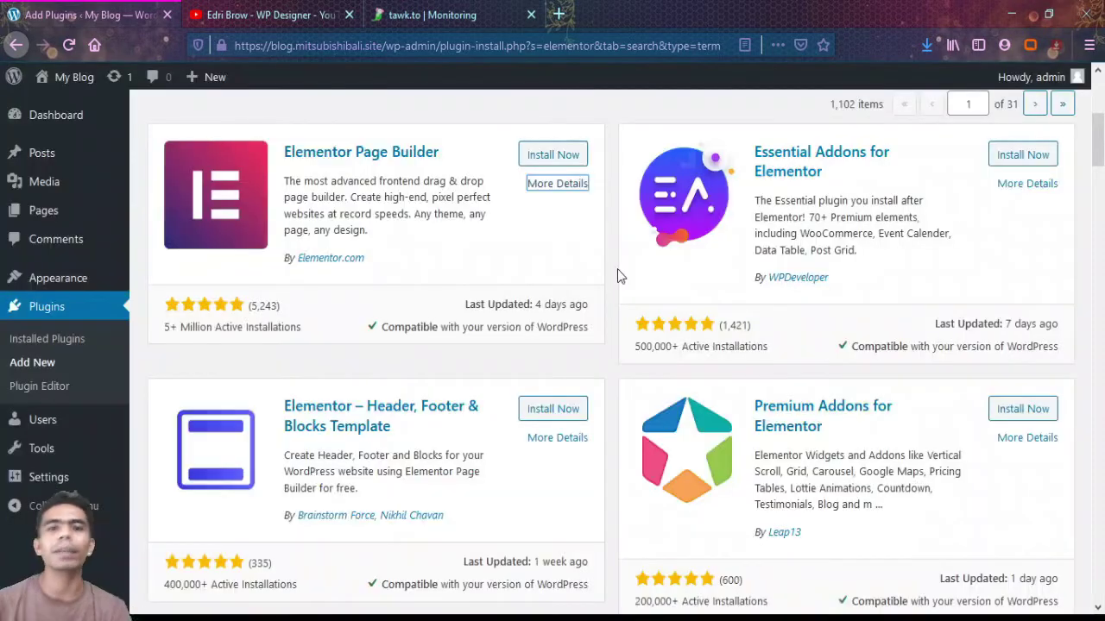
- Browse the elementor plugin search results, return to the start of the list, and hide the plugin upload form
scroll(618, 276, up, 3)
scroll(618, 277, down, 3)
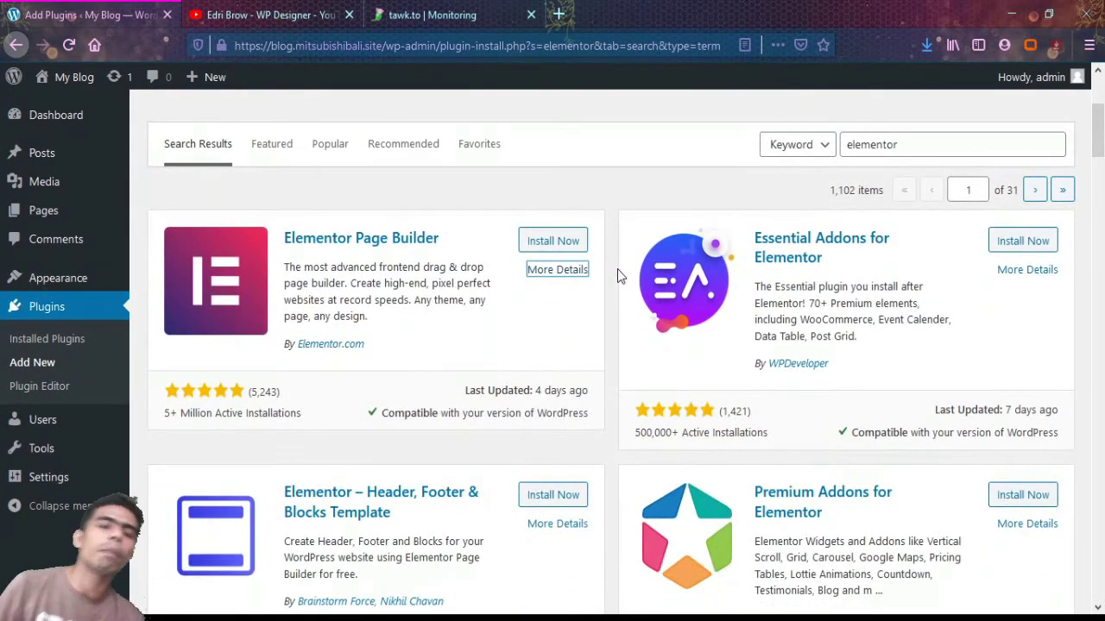
scroll(618, 276, down, 15)
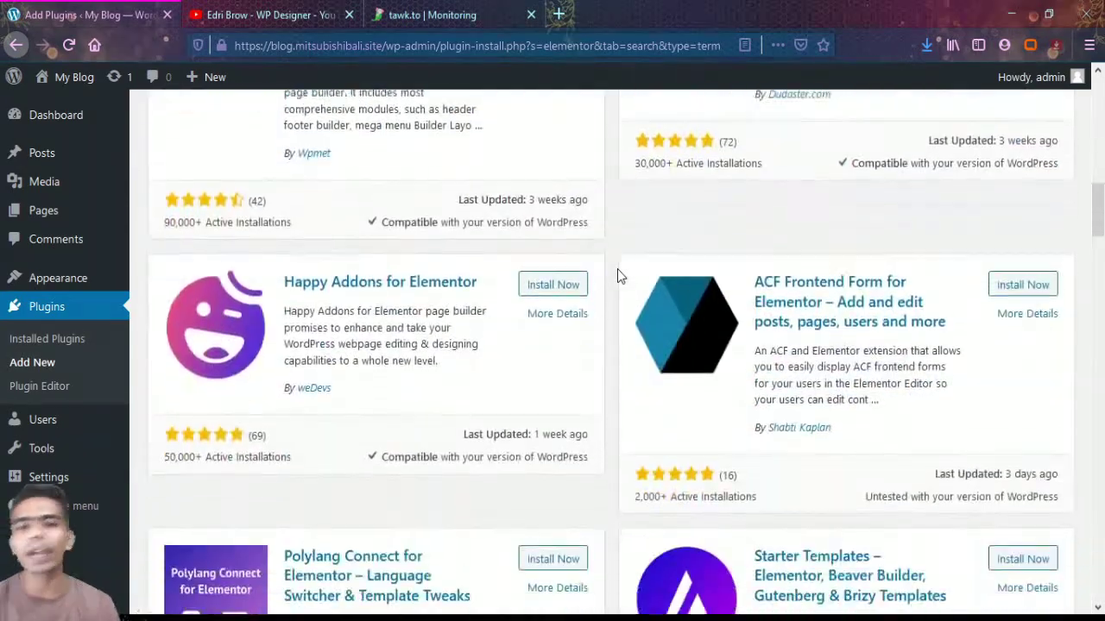
scroll(618, 276, down, 20)
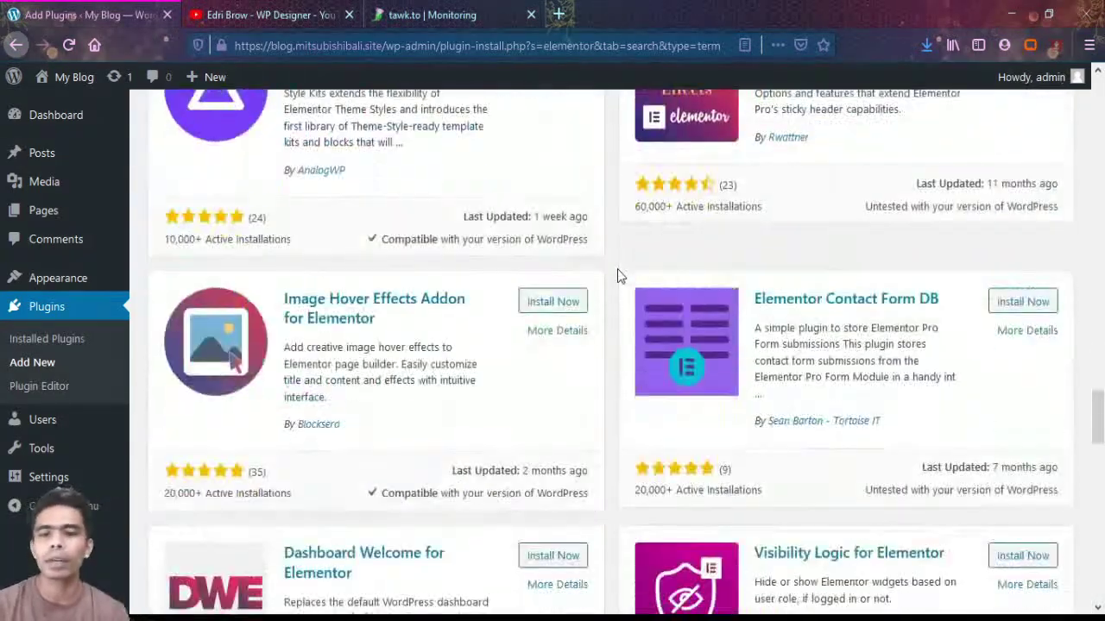
drag(1098, 418, 1098, 112)
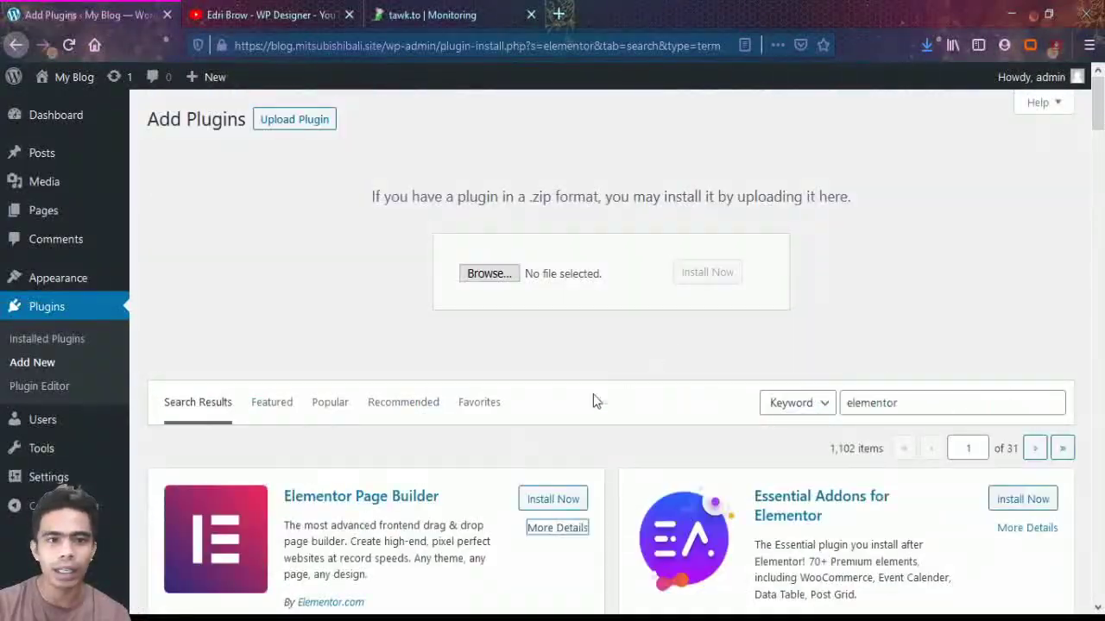
click(169, 414)
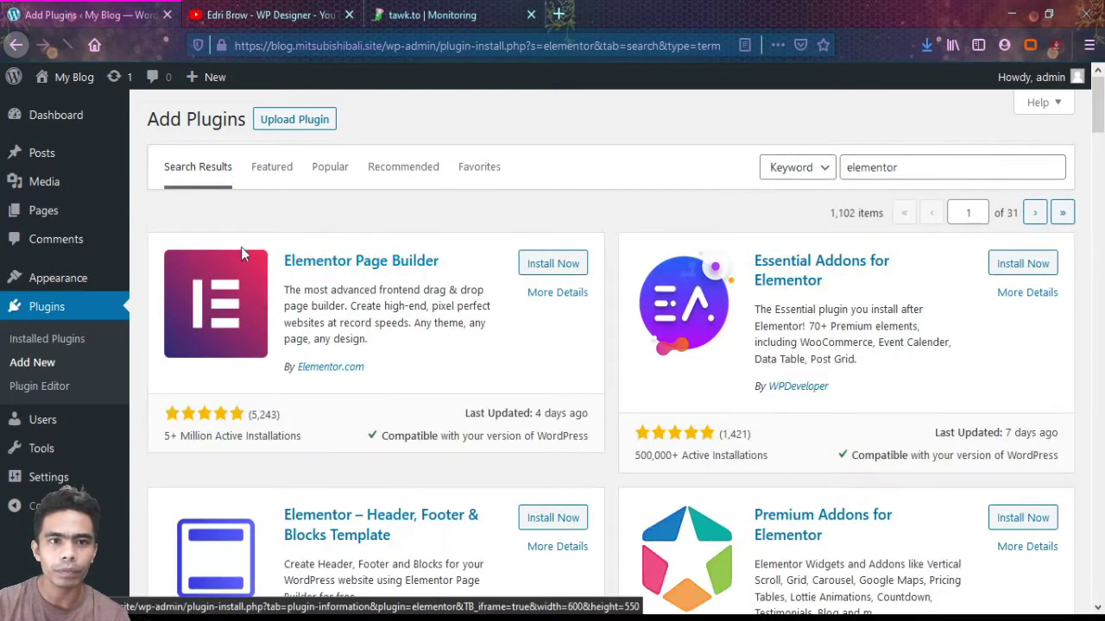
mouse_move(1099, 130)
mouse_down()
mouse_move(1098, 602)
mouse_move(1099, 129)
mouse_up()
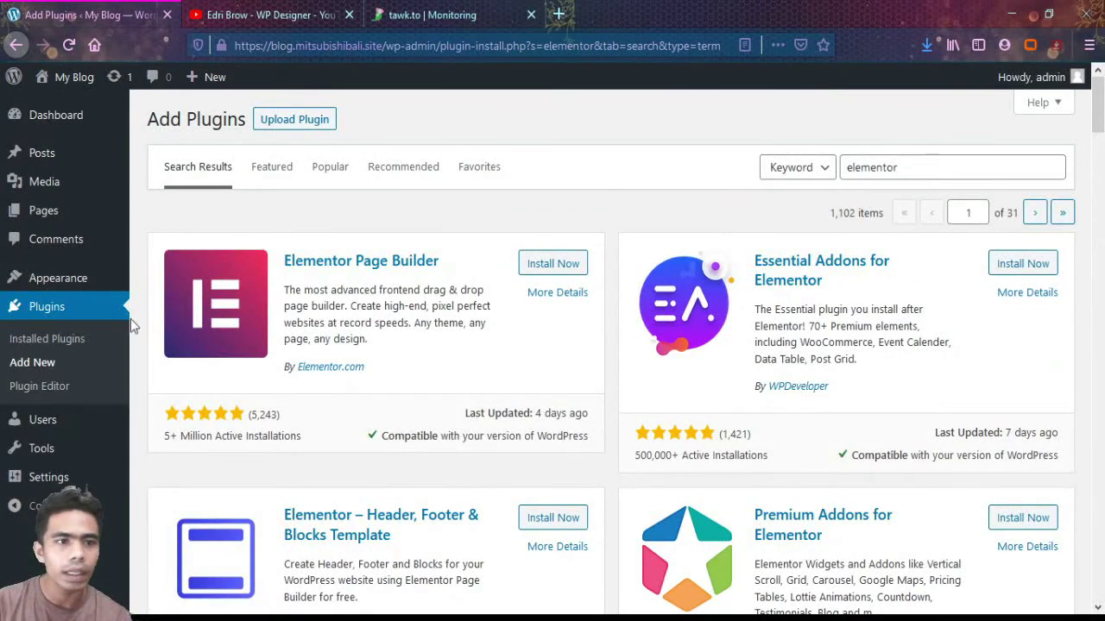
- Return to the installed plugins list and reopen the Add Plugins page from there
click(49, 338)
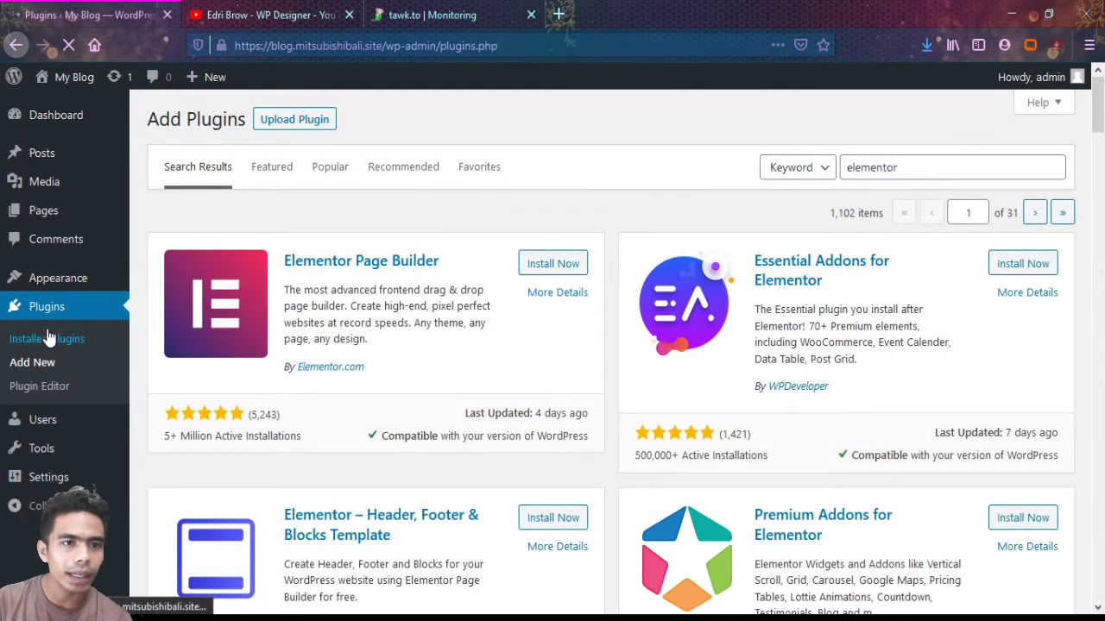
click(248, 120)
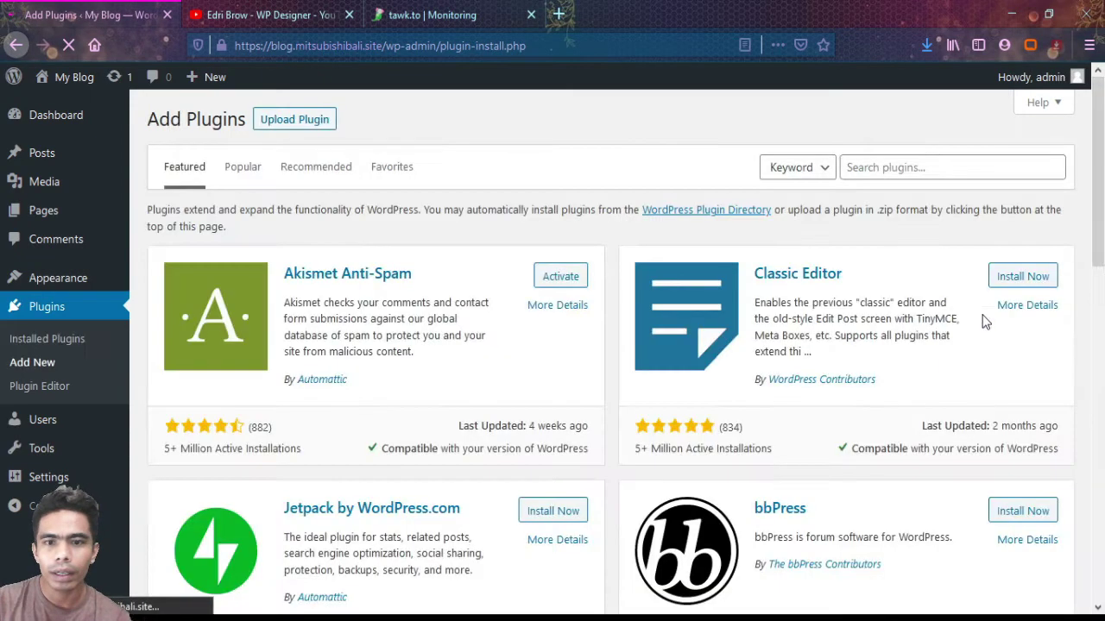
- Browse the plugin directory by the popular tag "seo" and look through the listed plugins
drag(1099, 241, 1101, 515)
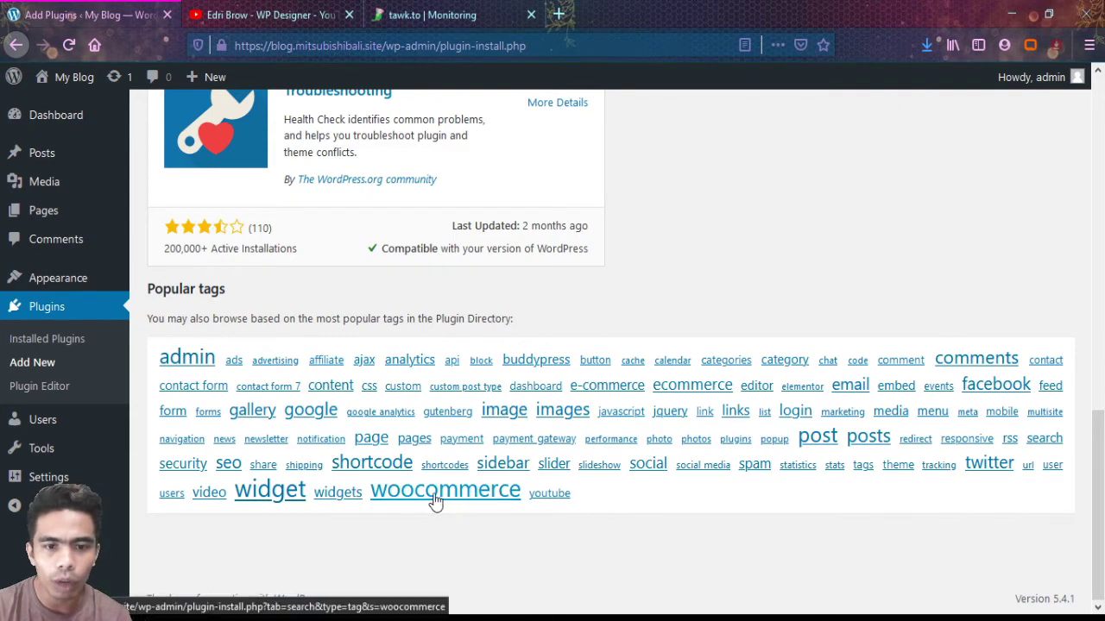
click(229, 466)
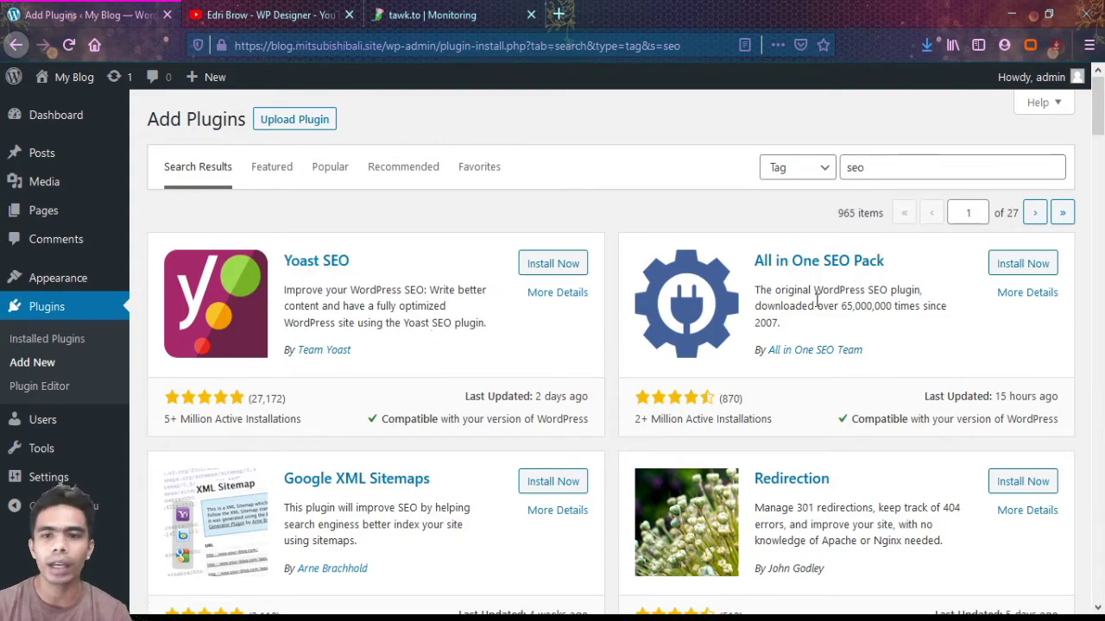
scroll(516, 352, down, 12)
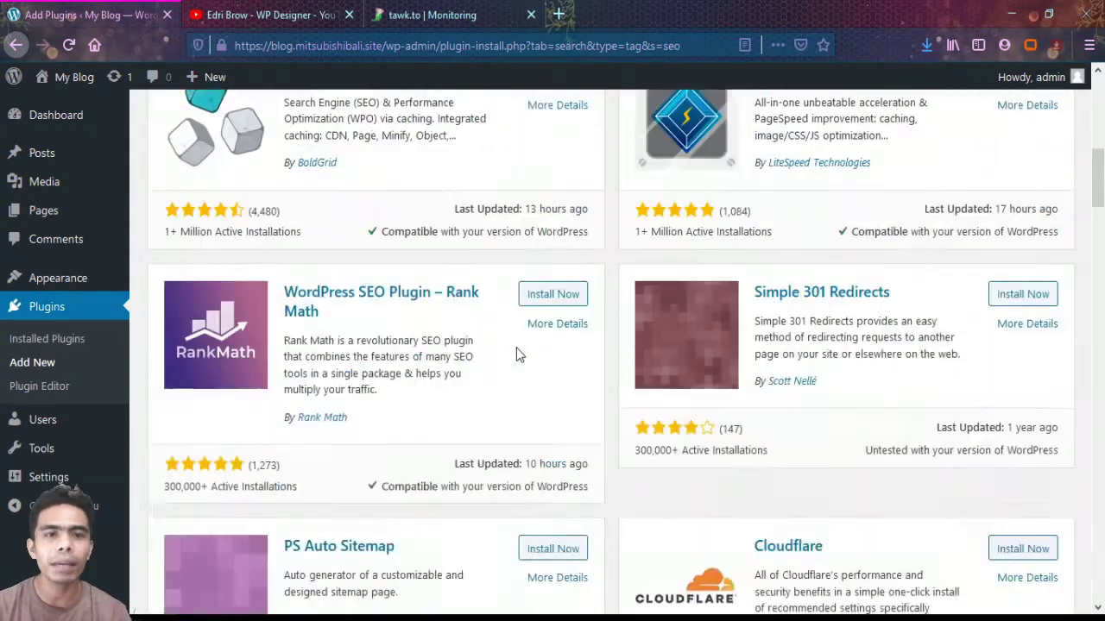
scroll(516, 354, up, 5)
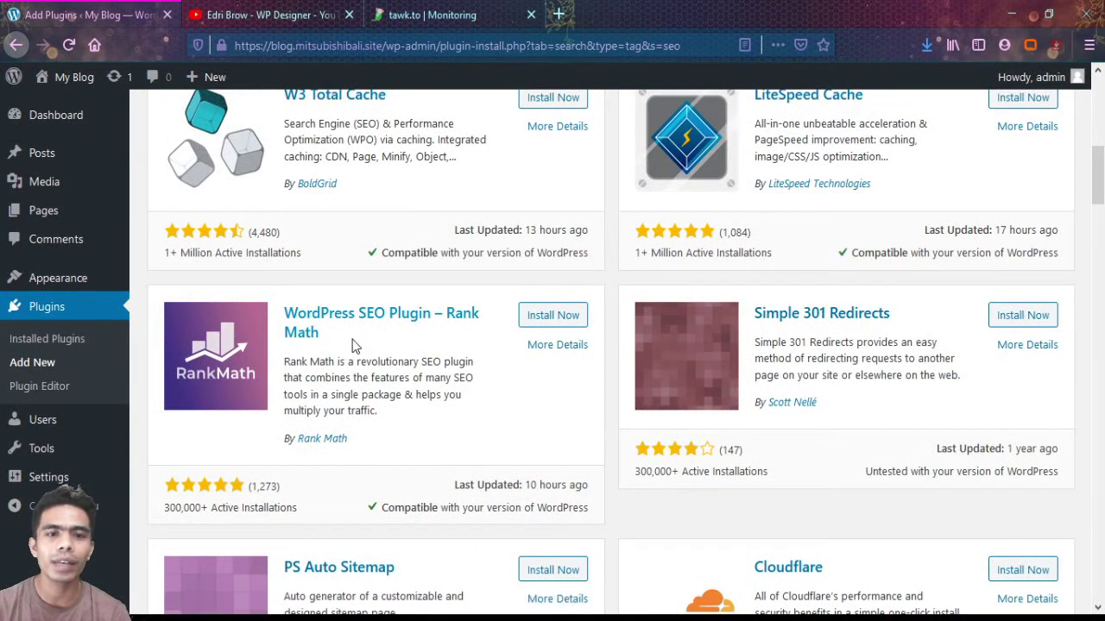
scroll(361, 342, up, 8)
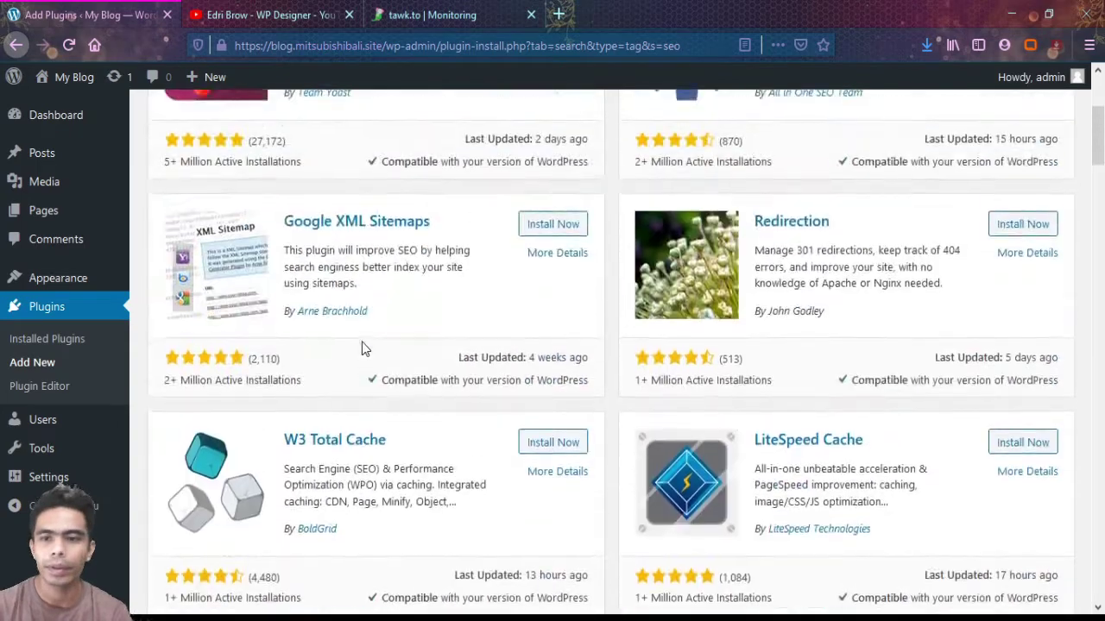
scroll(361, 342, down, 5)
scroll(362, 341, down, 3)
scroll(361, 341, up, 6)
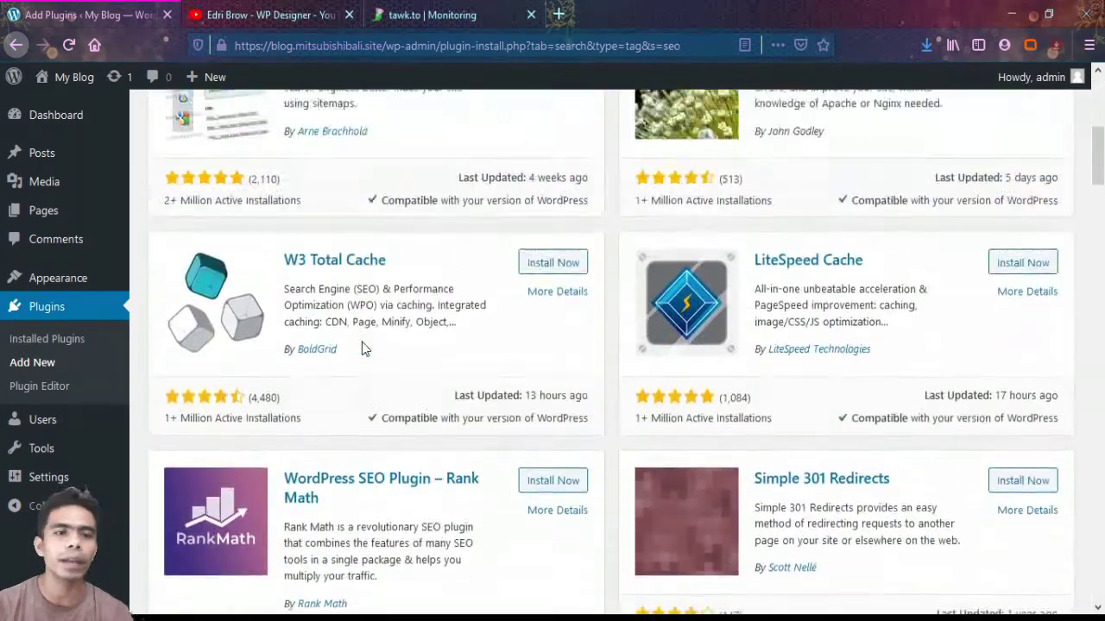
scroll(361, 342, up, 2)
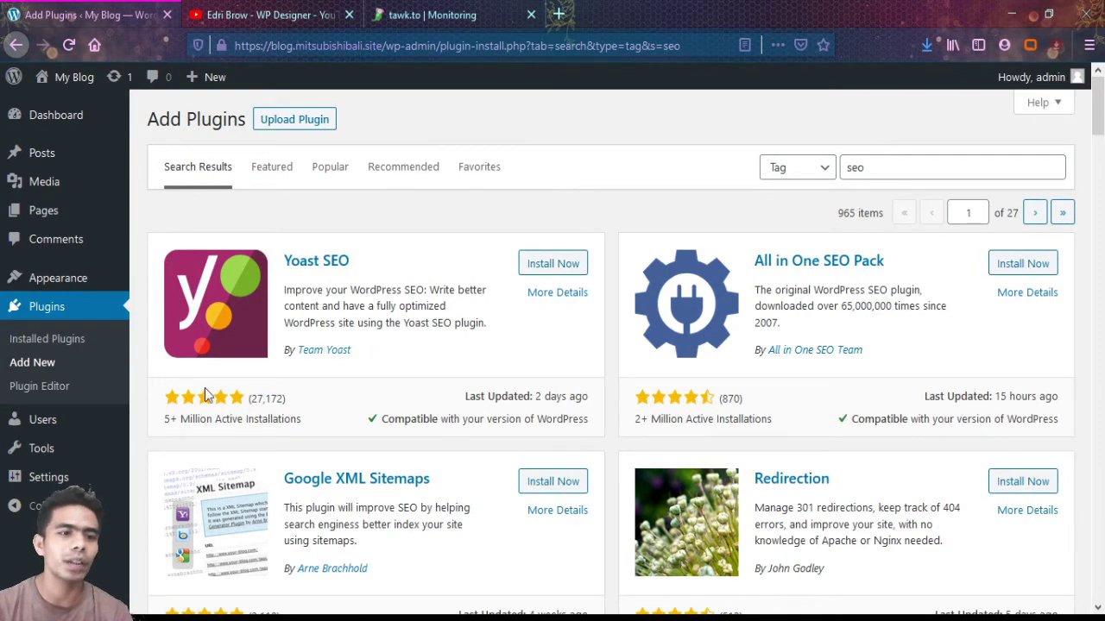
- Open the Plugin Editor, acknowledge the direct-editing warning, and examine the akismet.php code and the choice of plugin to edit
click(32, 391)
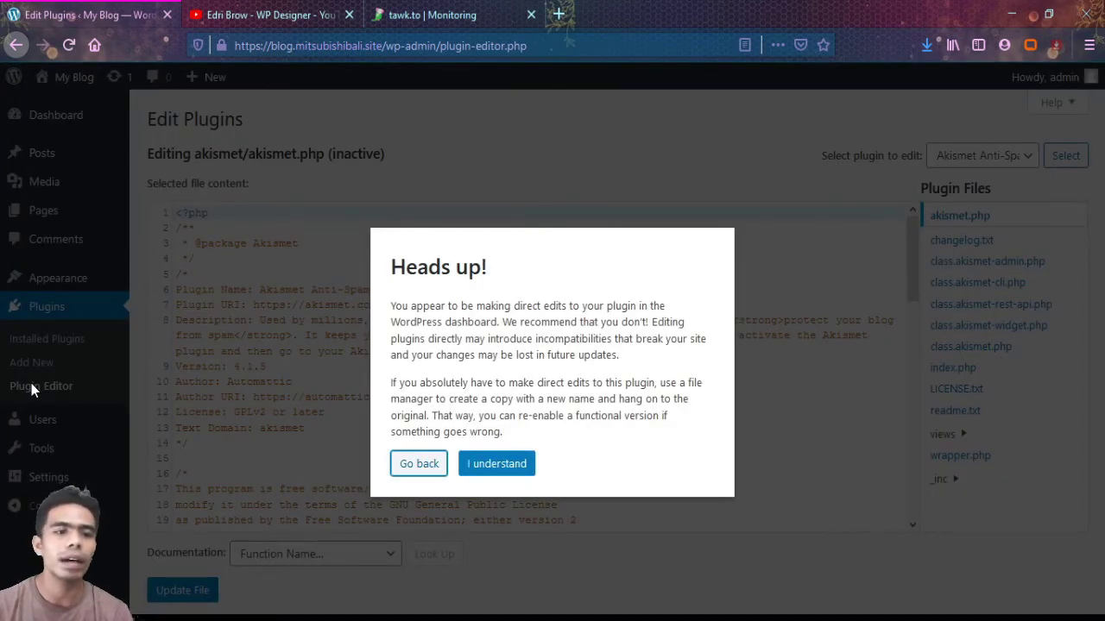
click(467, 467)
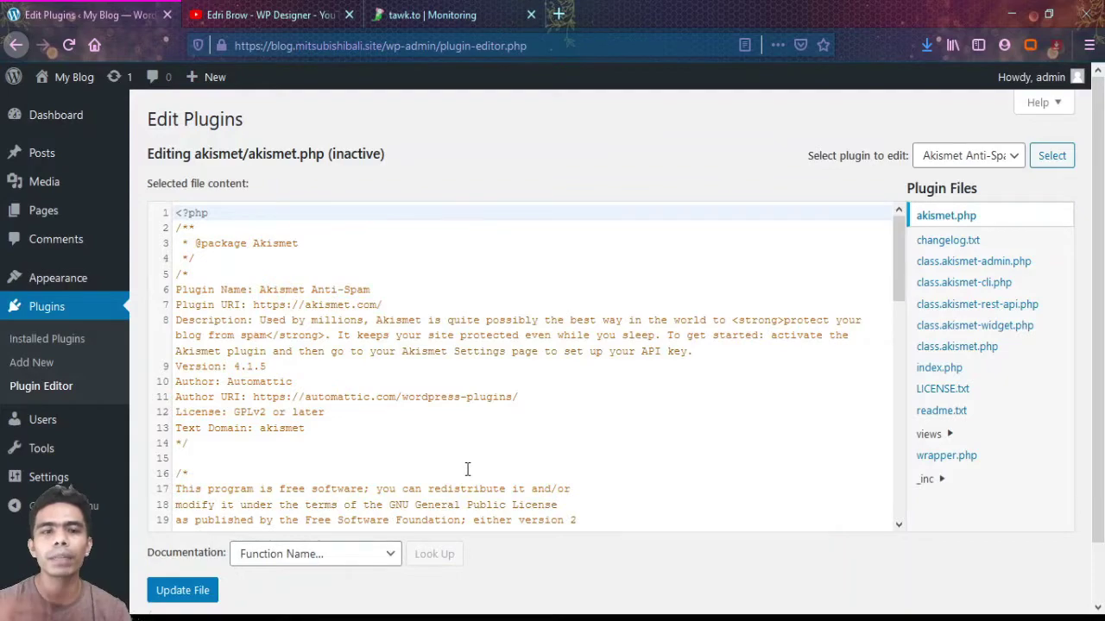
scroll(467, 469, down, 10)
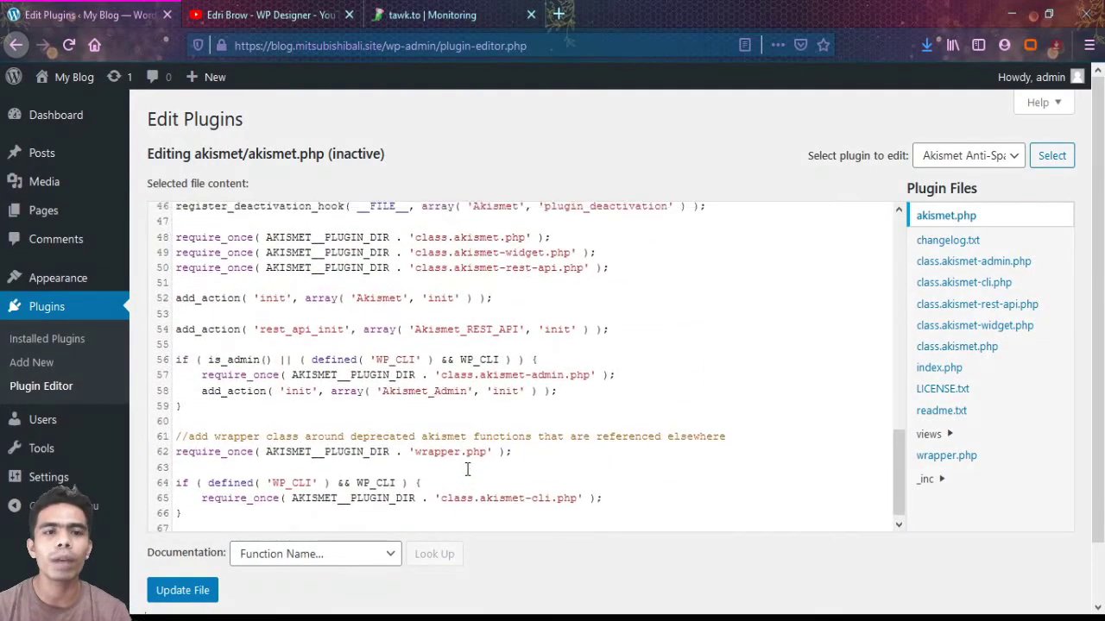
scroll(467, 469, up, 10)
scroll(467, 468, up, 3)
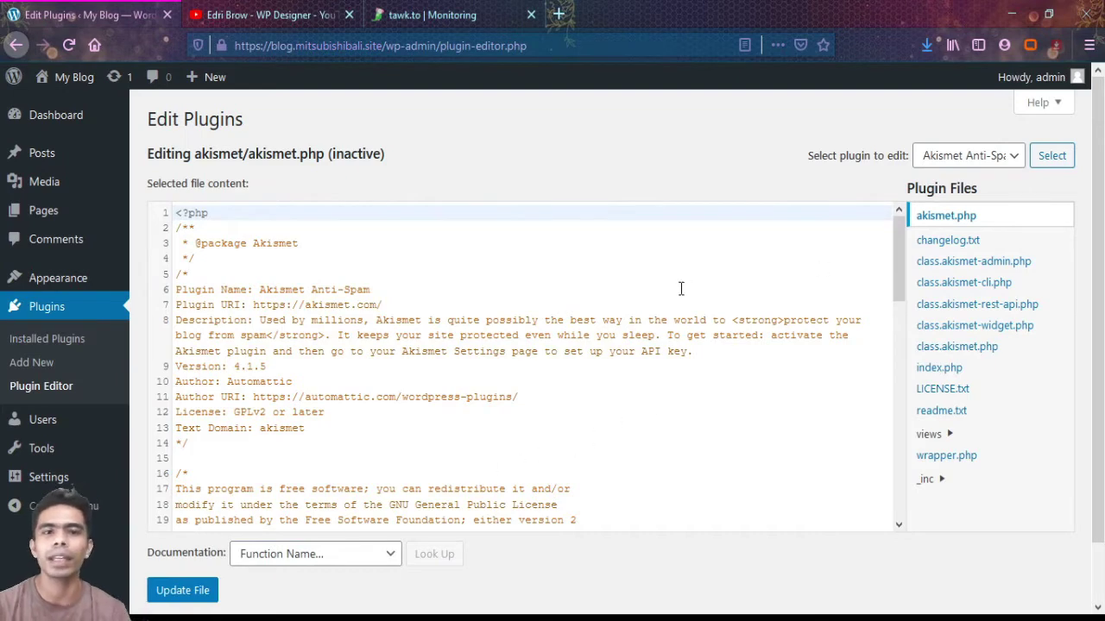
click(1011, 159)
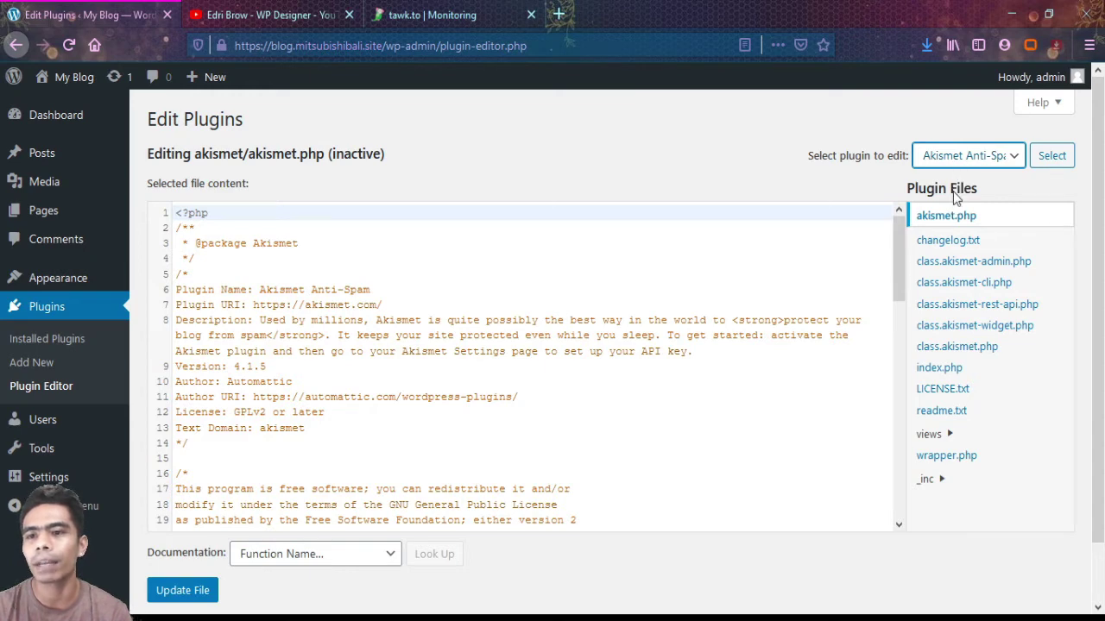
click(661, 154)
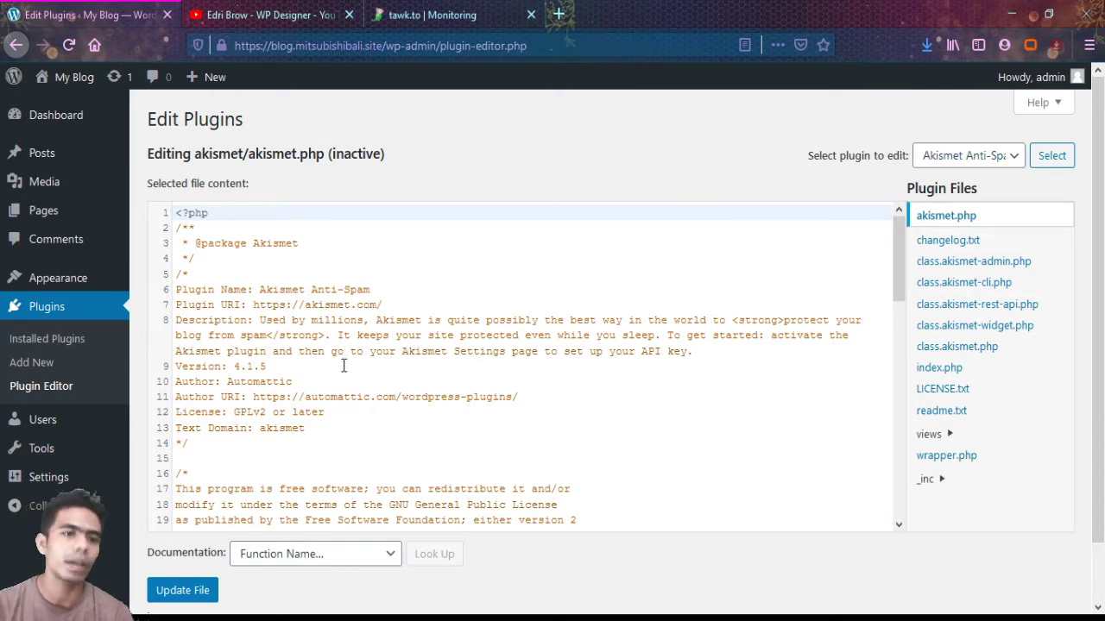
- Open the list of all users and open the admin user's profile for editing
mouse_move(32, 428)
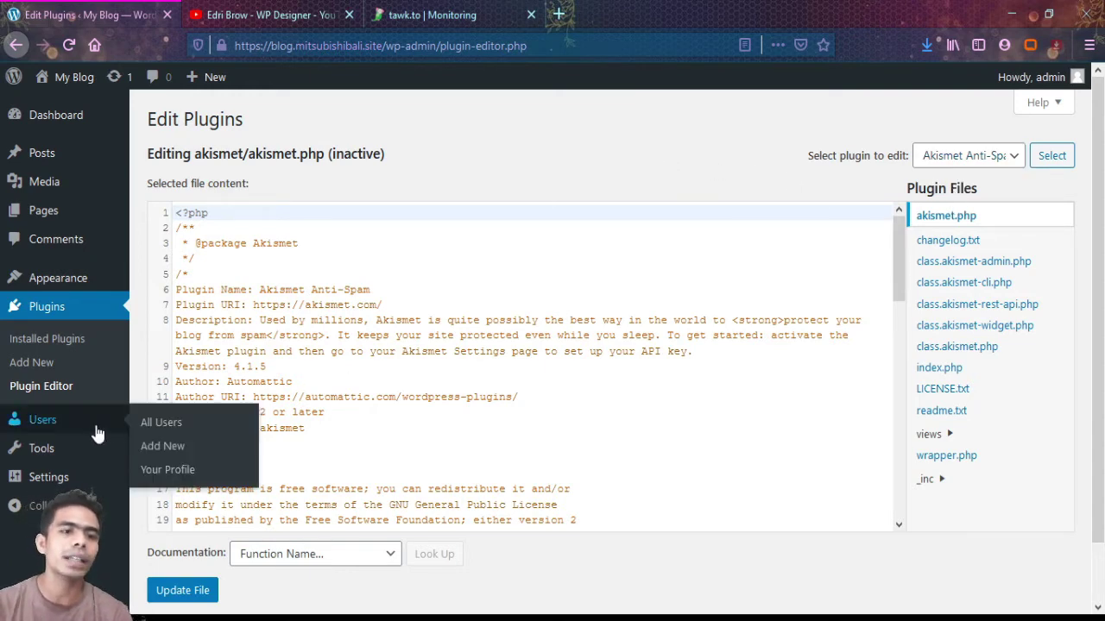
click(50, 420)
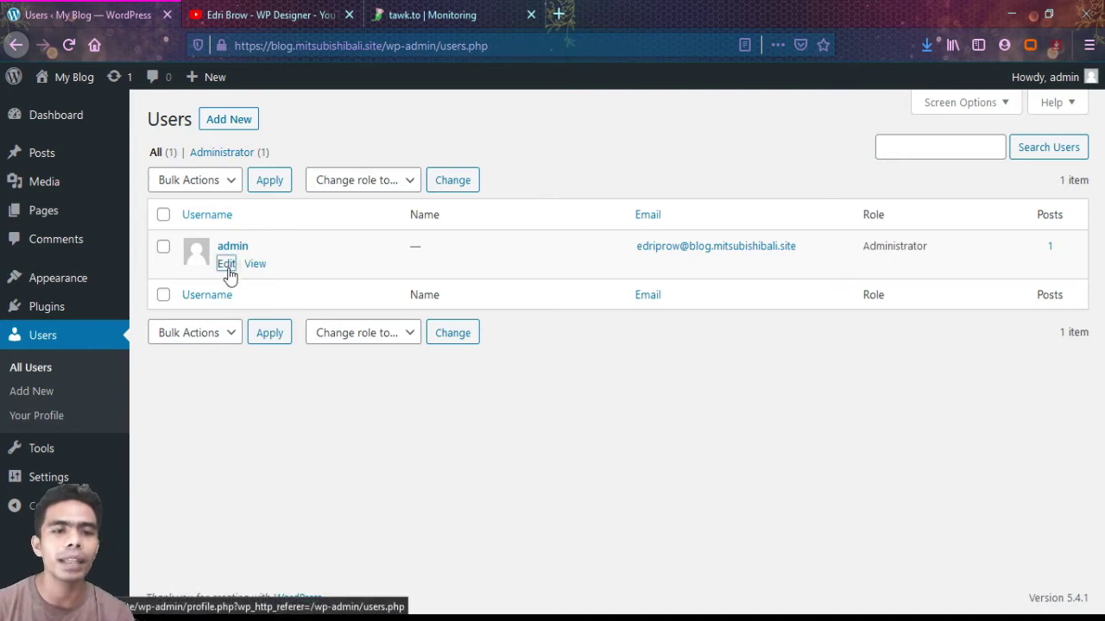
click(226, 264)
scroll(344, 308, down, 1)
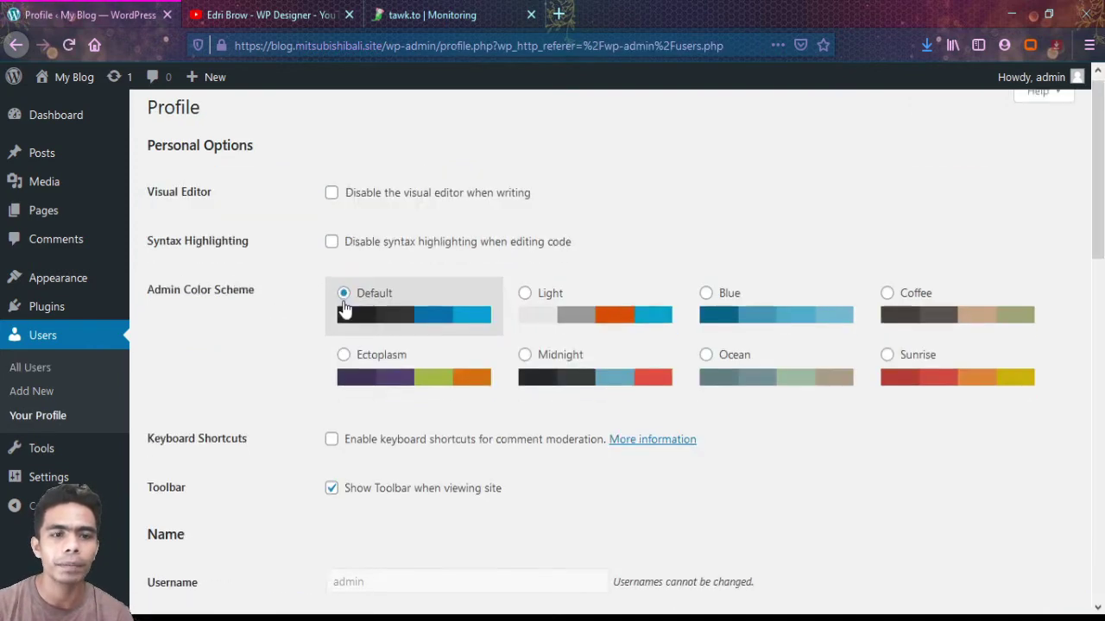
- Fill in the admin user's first name and last name in the profile's Name section
scroll(344, 308, down, 5)
click(412, 220)
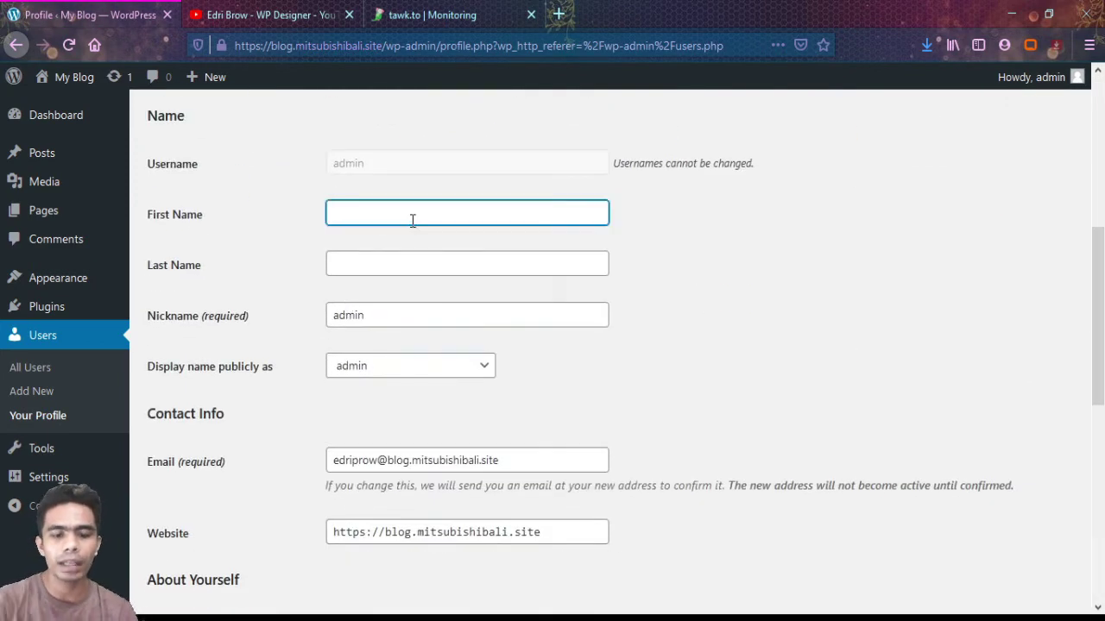
key(Tab)
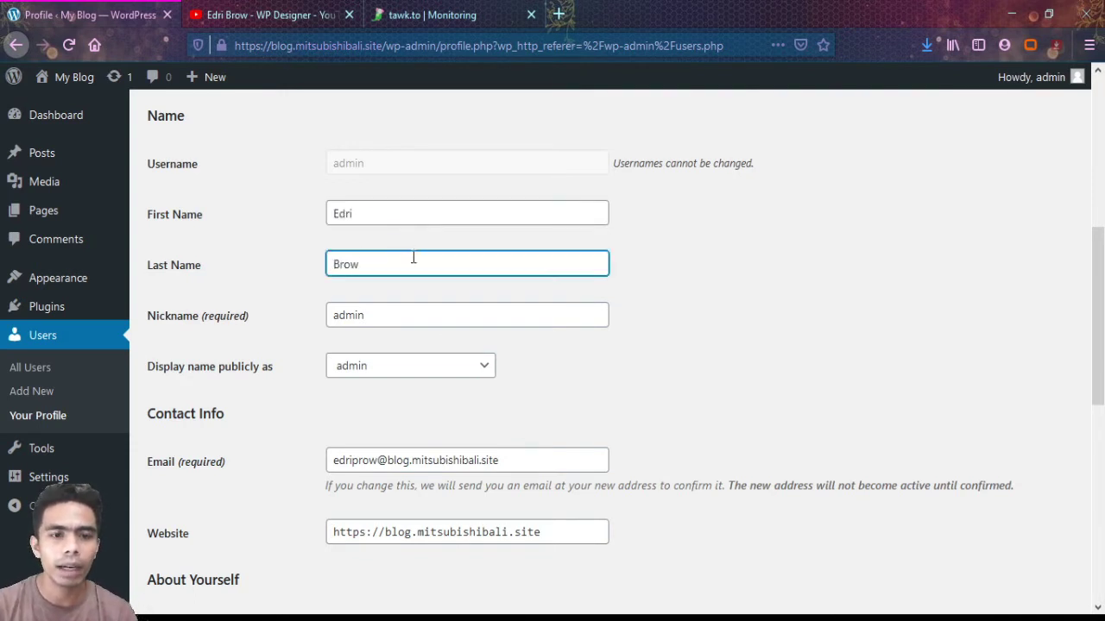
click(419, 314)
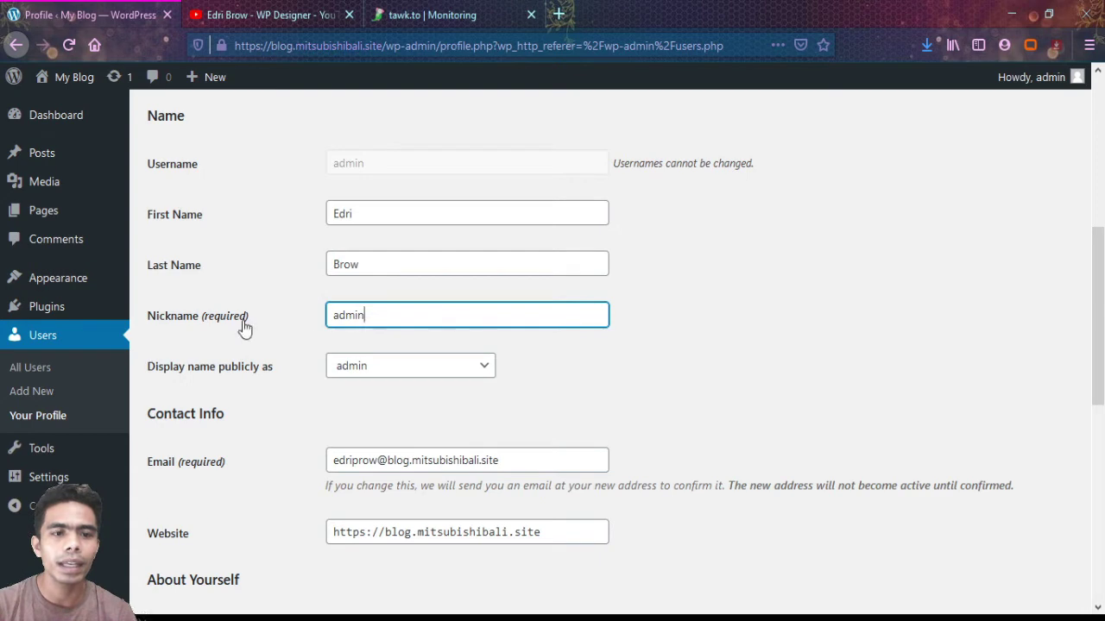
double_click(362, 316)
click(407, 317)
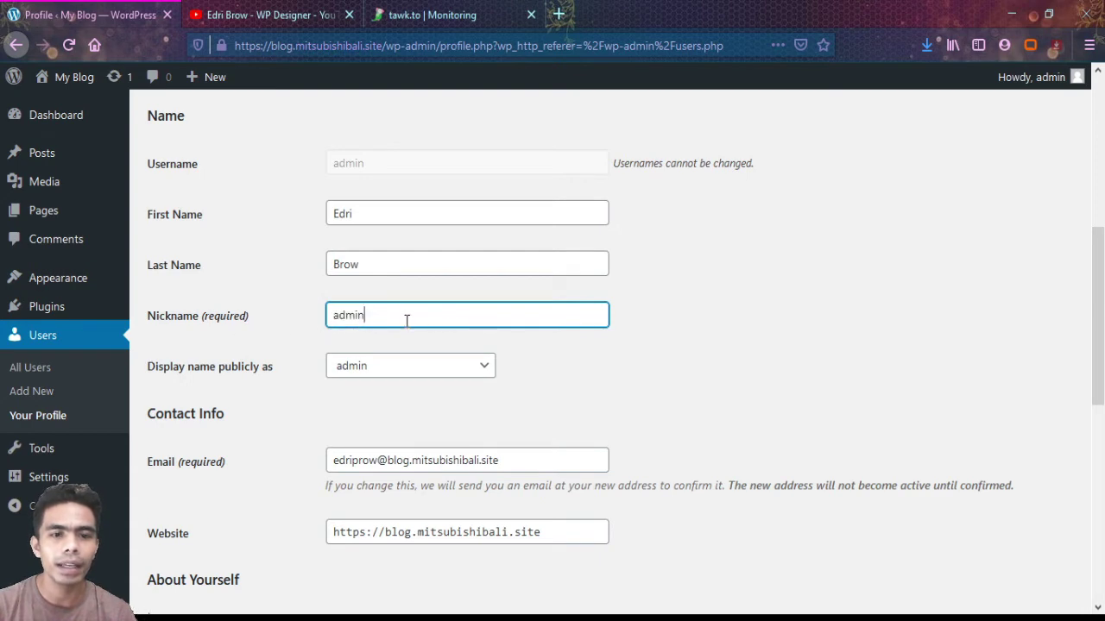
- Set the publicly displayed name to the user's first name followed by the last name
click(373, 380)
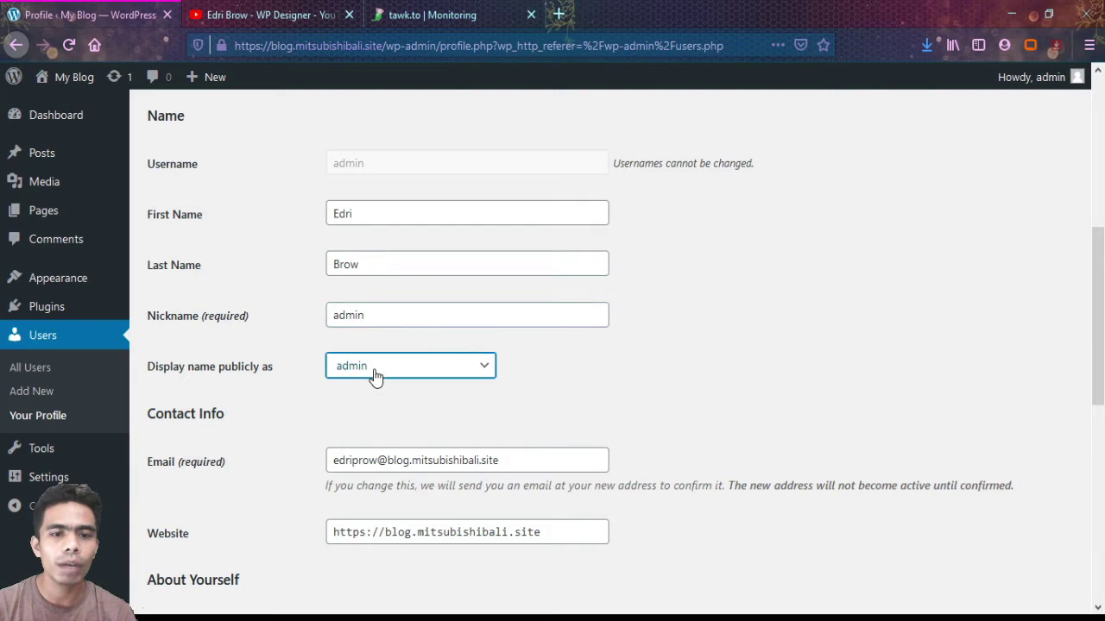
click(388, 464)
scroll(994, 371, up, 2)
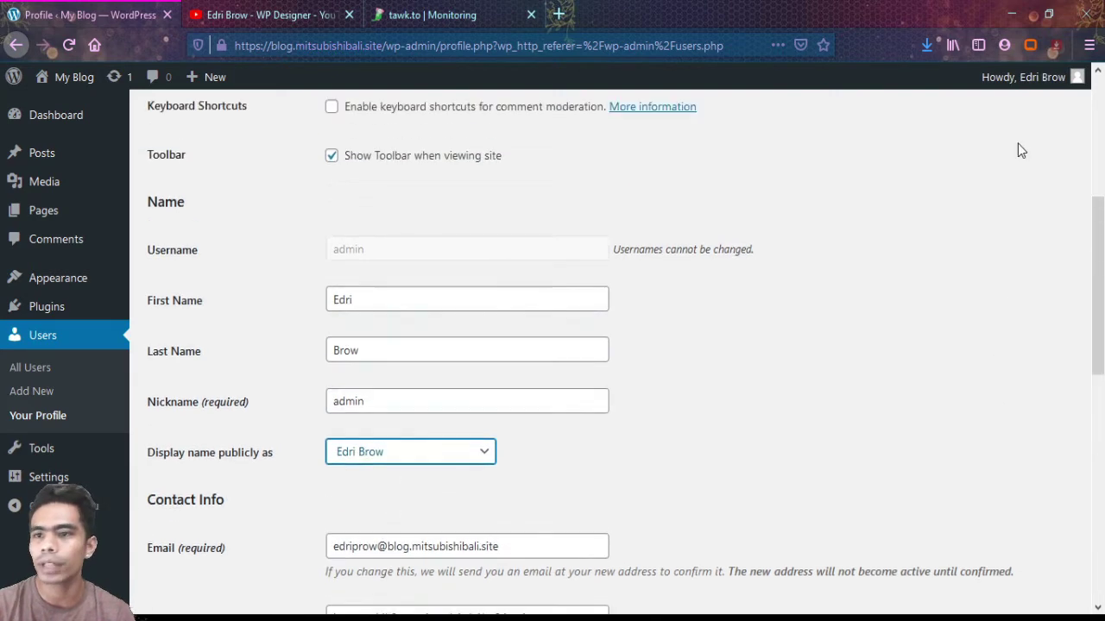
scroll(920, 352, down, 2)
click(402, 371)
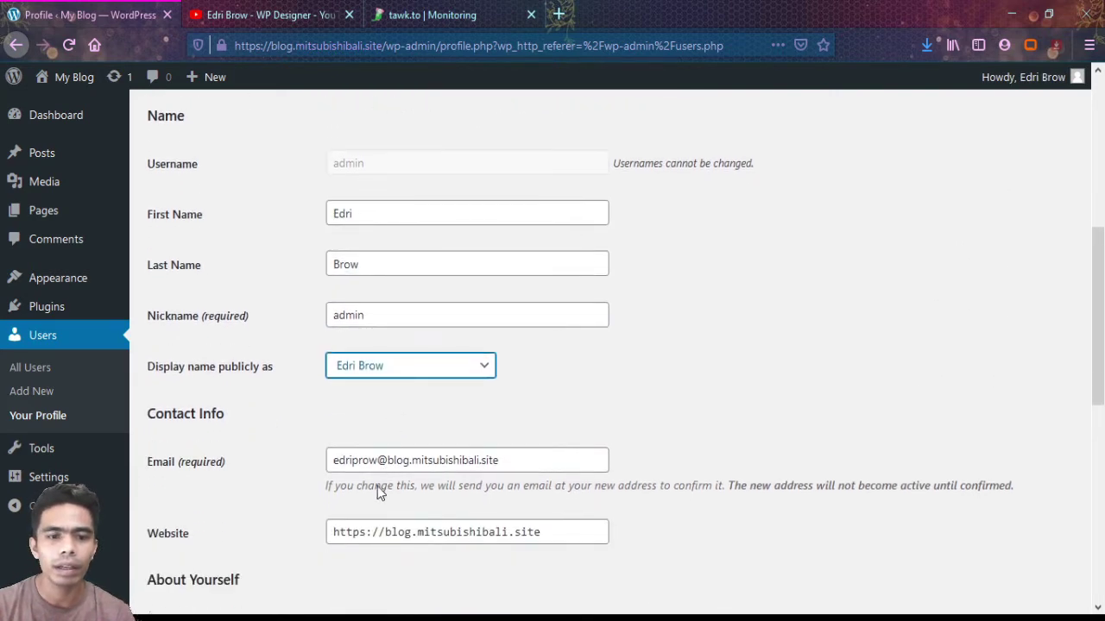
click(377, 486)
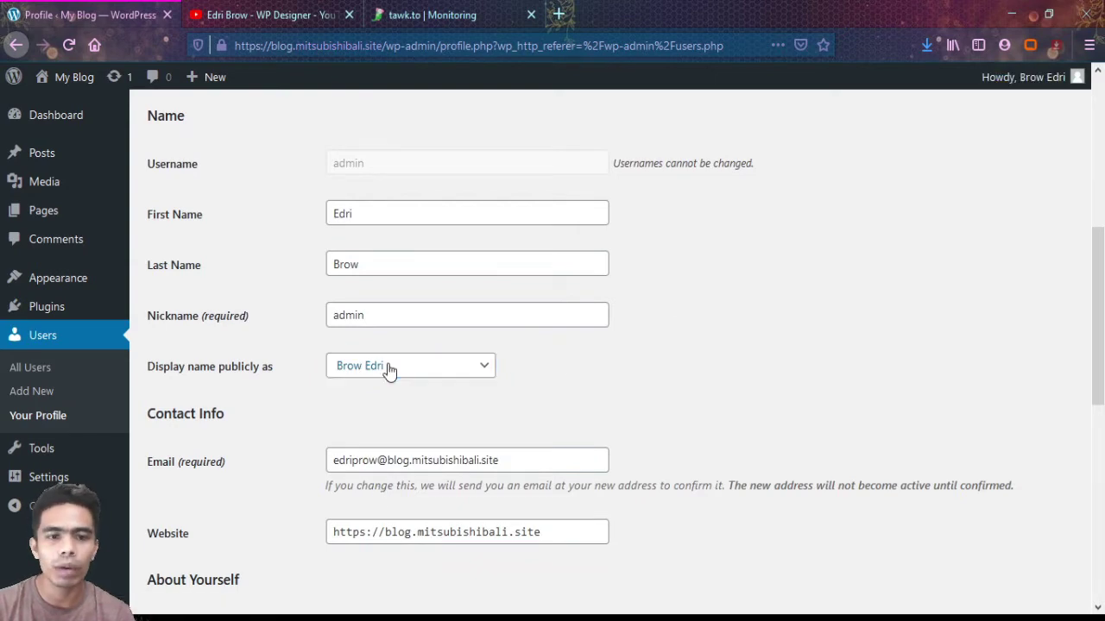
key(Up)
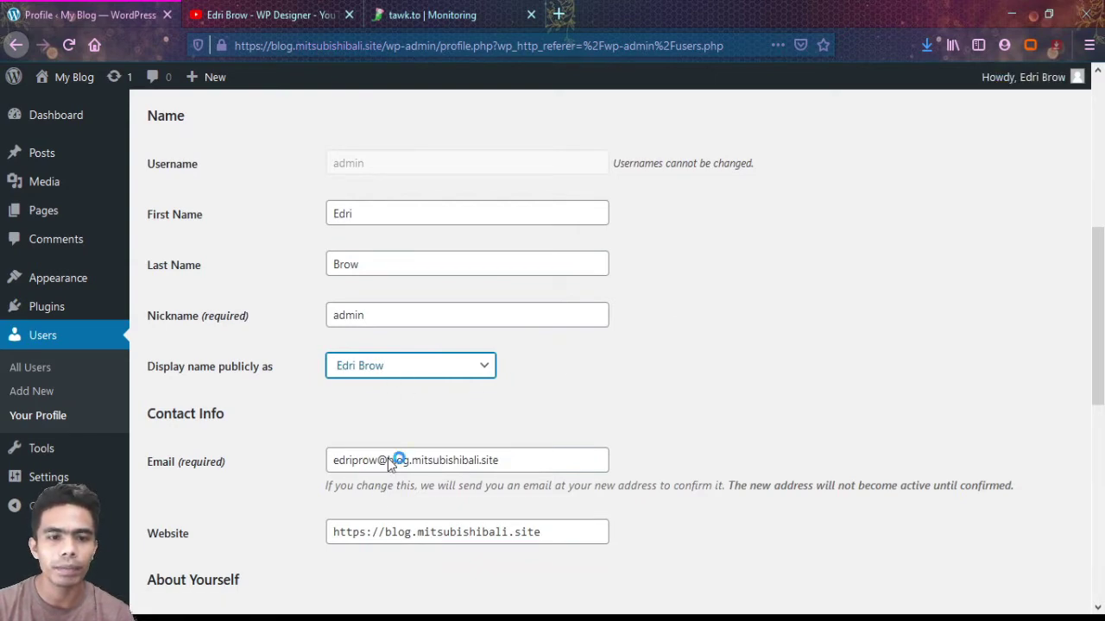
- Replace the nickname "admin" with the user's first name
double_click(389, 315)
text(Edr)
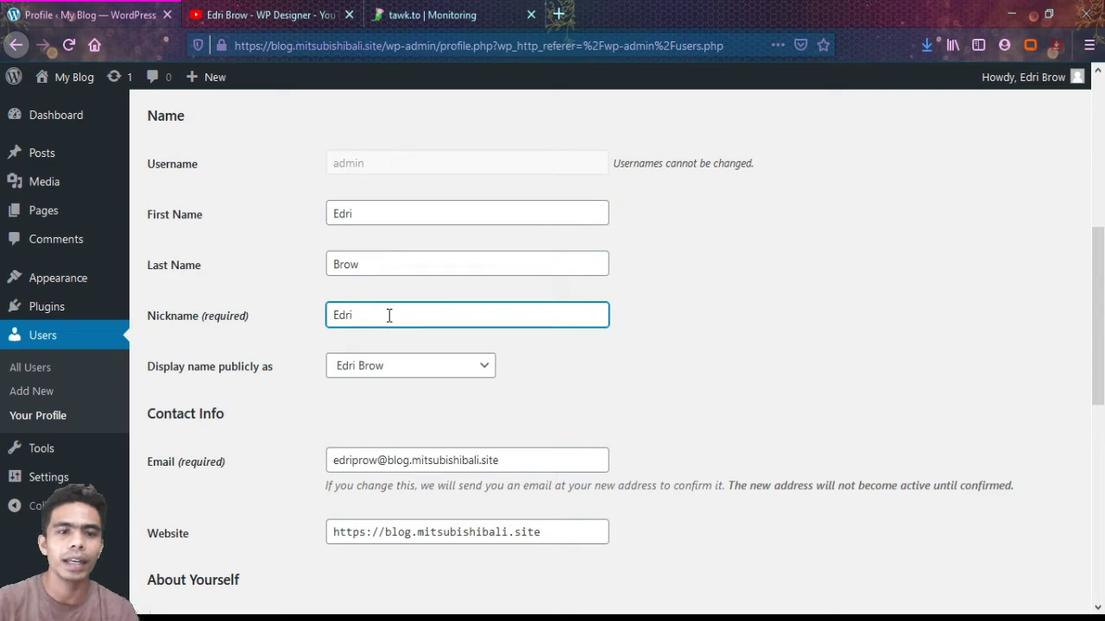
text(i)
click(696, 367)
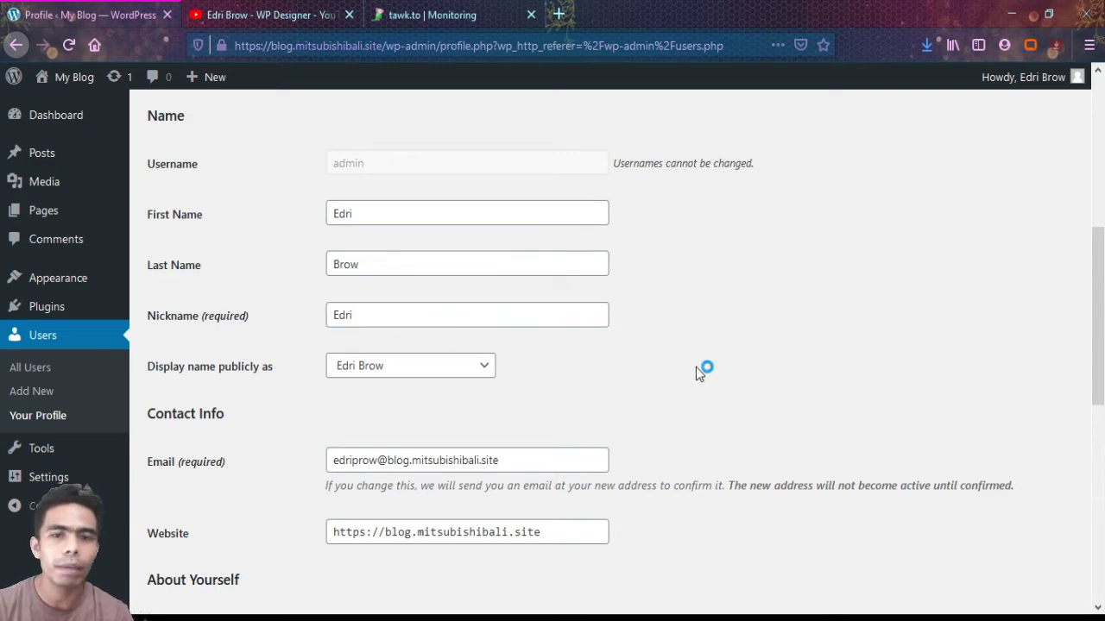
- Review the email and website address in the profile's Contact Info section
scroll(695, 366, down, 4)
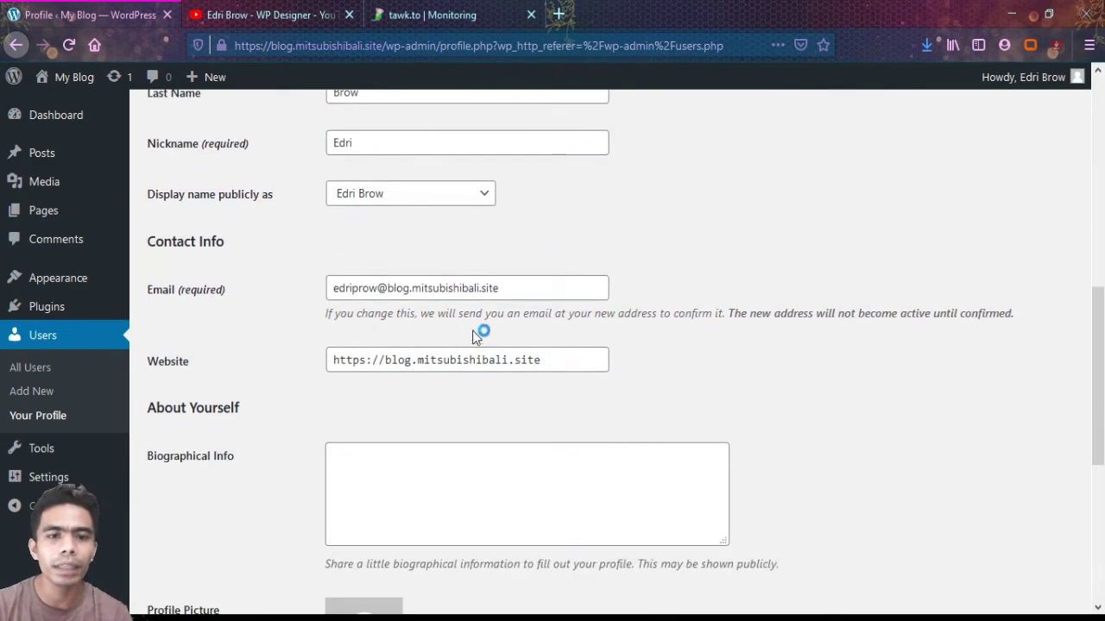
triple_click(513, 285)
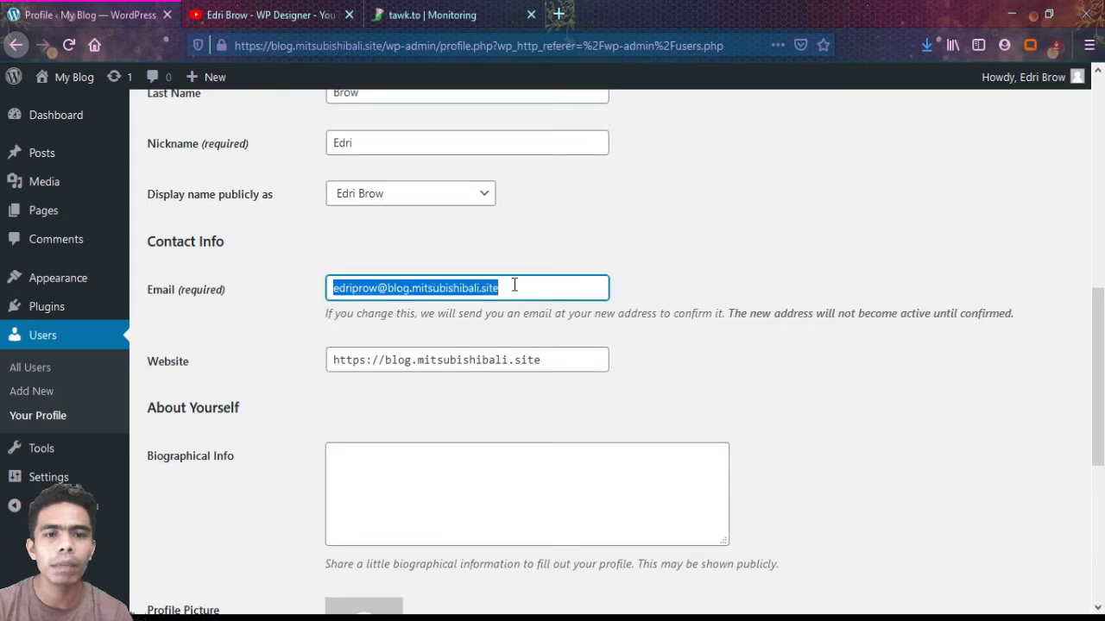
click(504, 369)
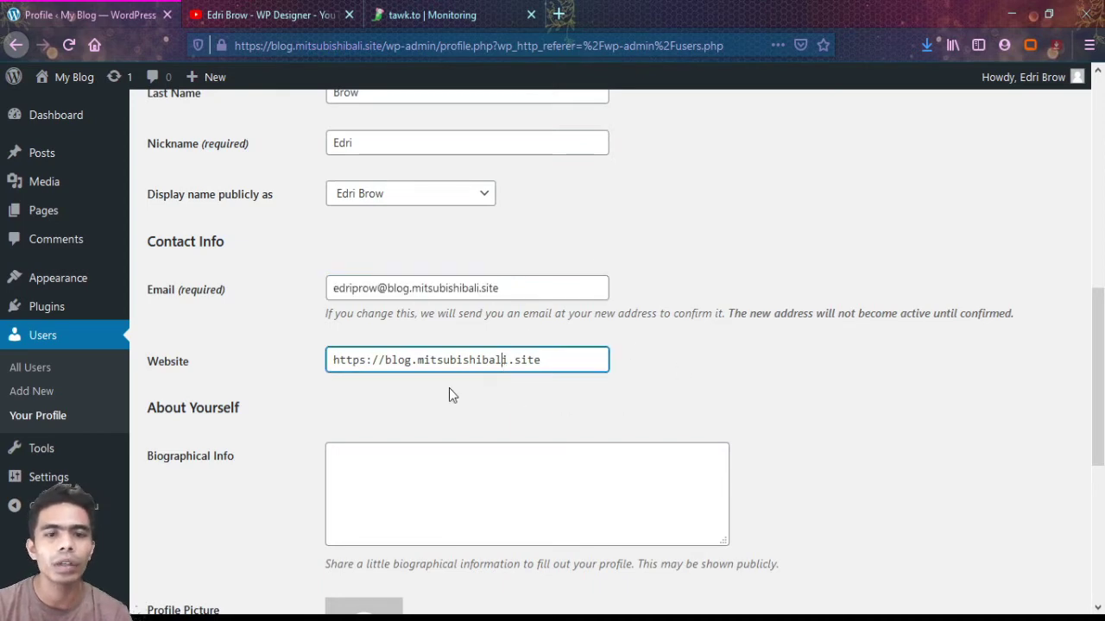
scroll(449, 388, down, 2)
drag(561, 271, 215, 282)
click(395, 276)
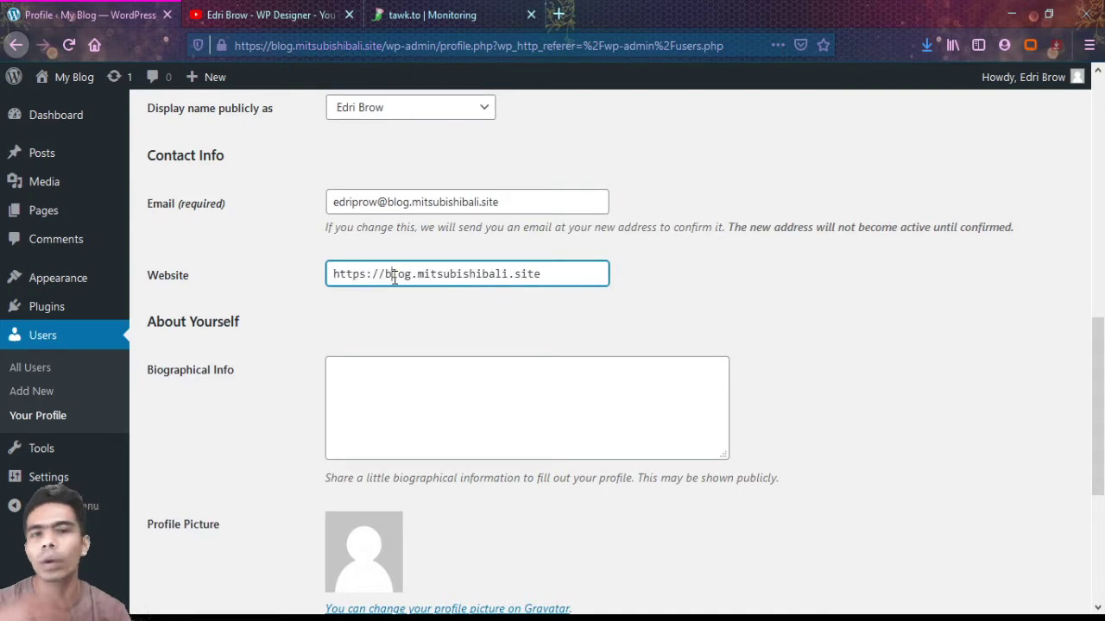
double_click(394, 276)
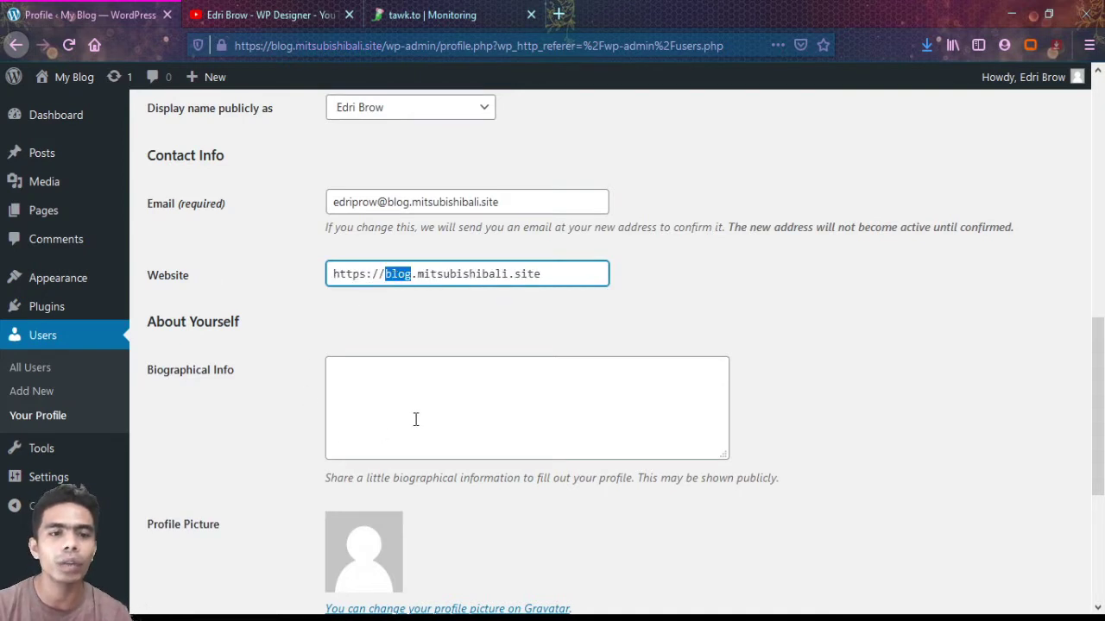
- Review the profile's biographical info, profile picture, and account management options
scroll(419, 380, down, 4)
click(424, 239)
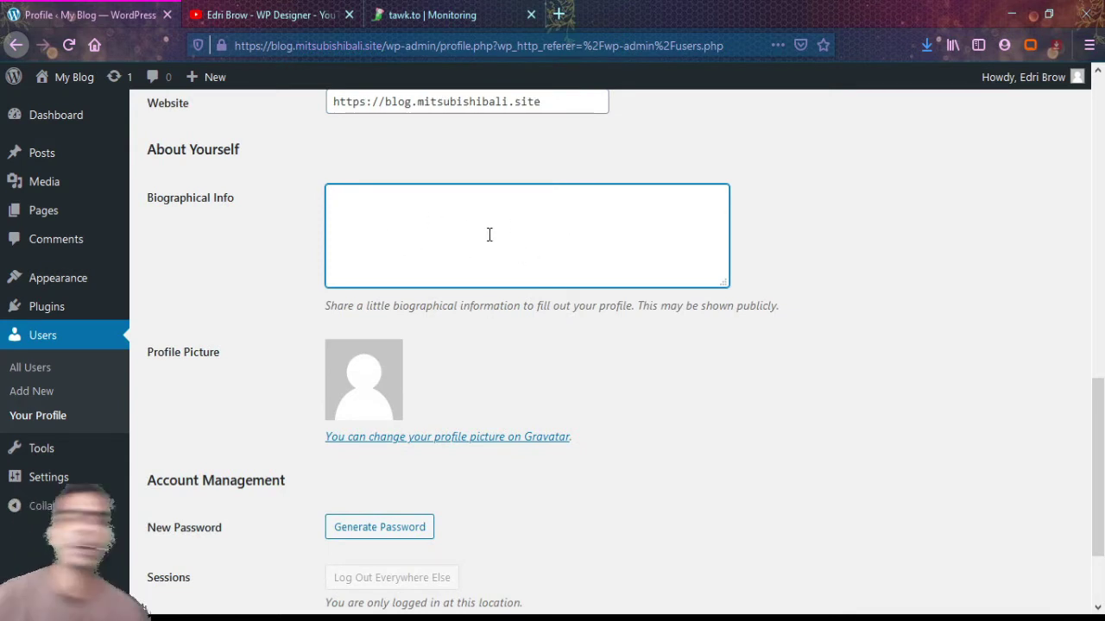
scroll(512, 284, down, 3)
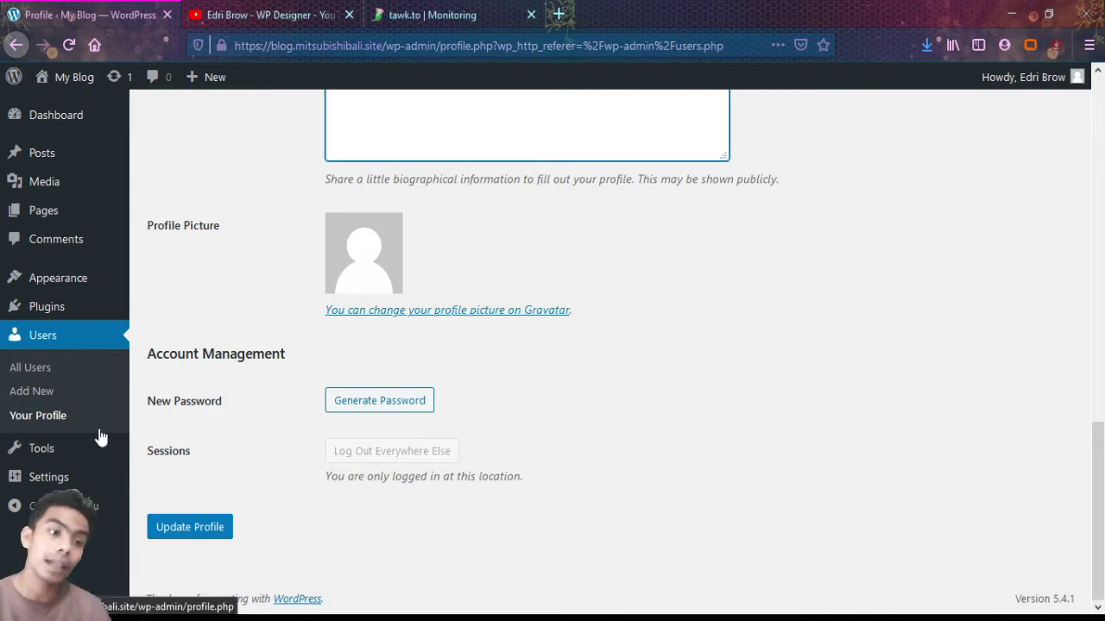
scroll(313, 369, up, 4)
scroll(313, 362, down, 2)
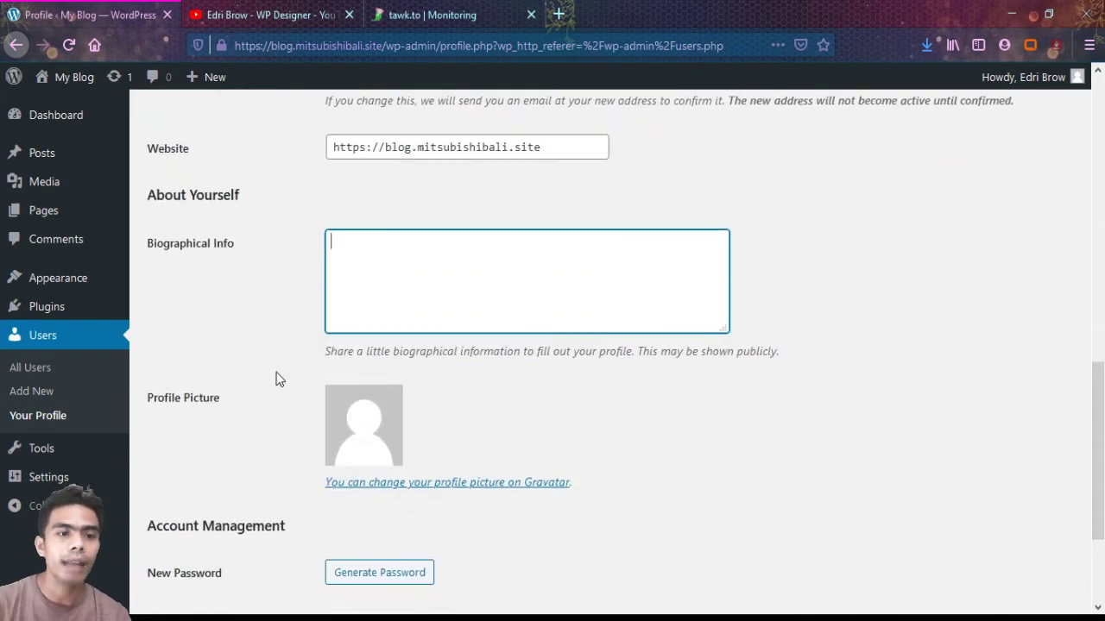
- Open the form for adding a new user and examine its account fields and available roles
click(35, 392)
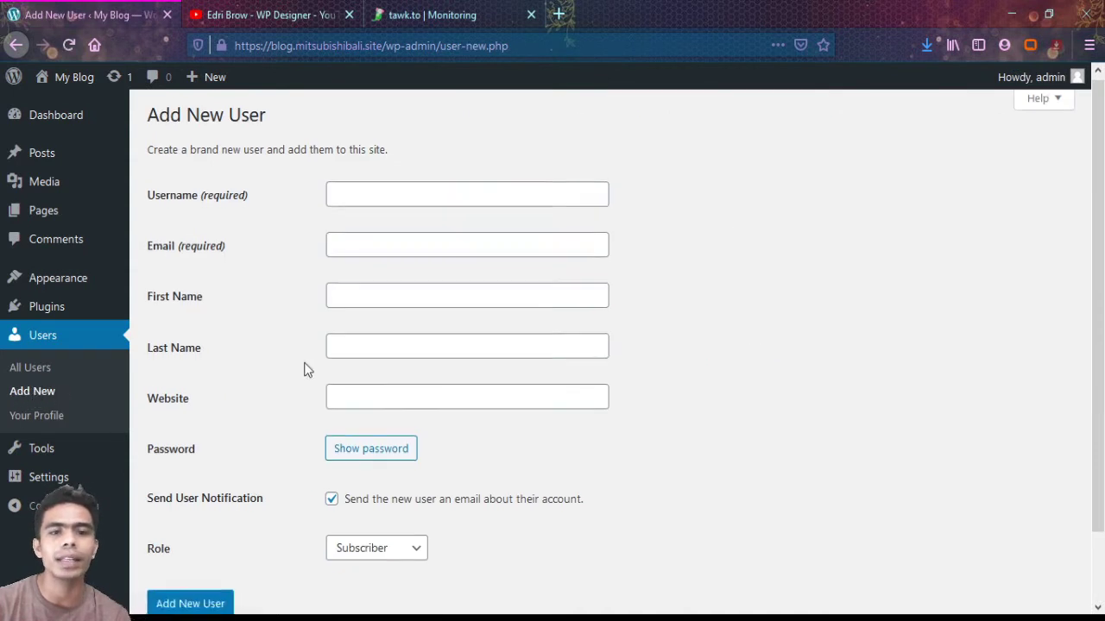
scroll(305, 370, down, 1)
scroll(305, 370, up, 1)
scroll(304, 370, down, 1)
scroll(305, 369, up, 1)
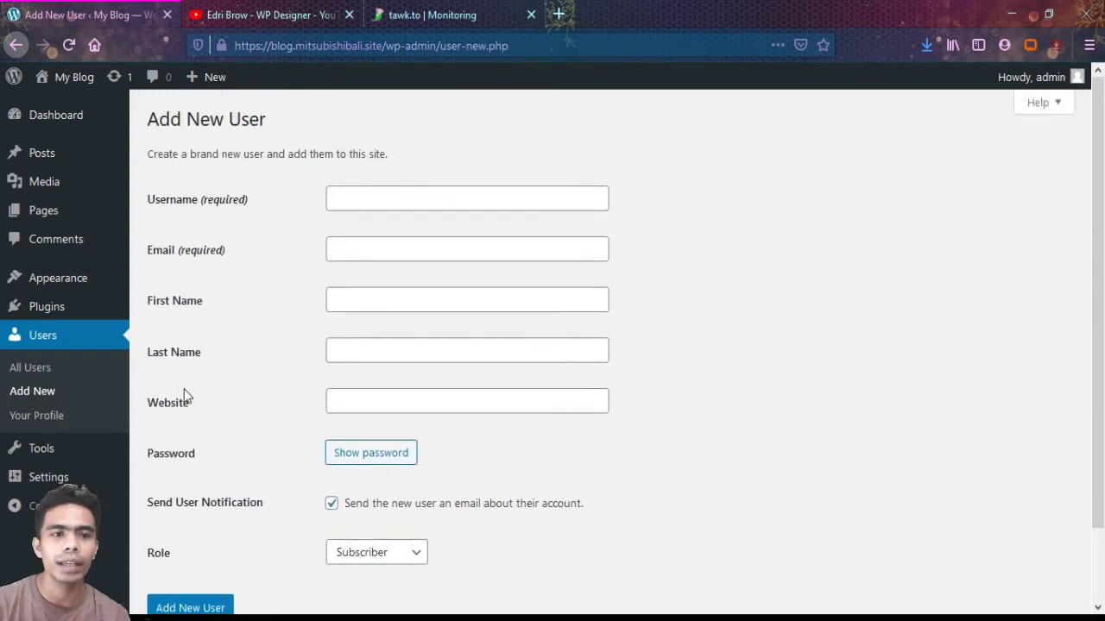
scroll(233, 388, down, 1)
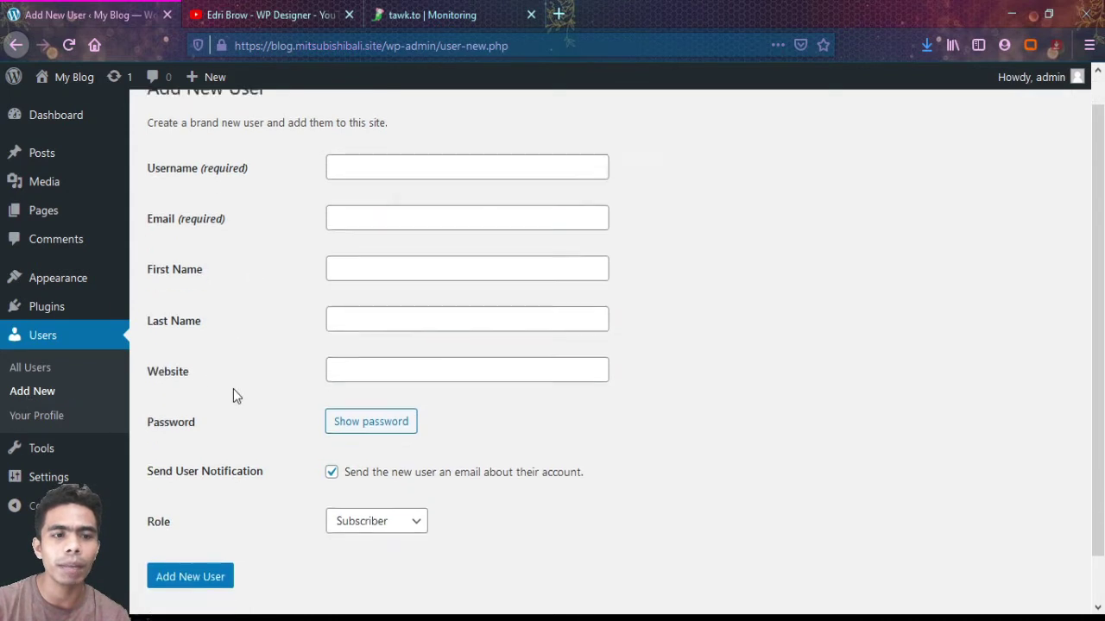
click(384, 473)
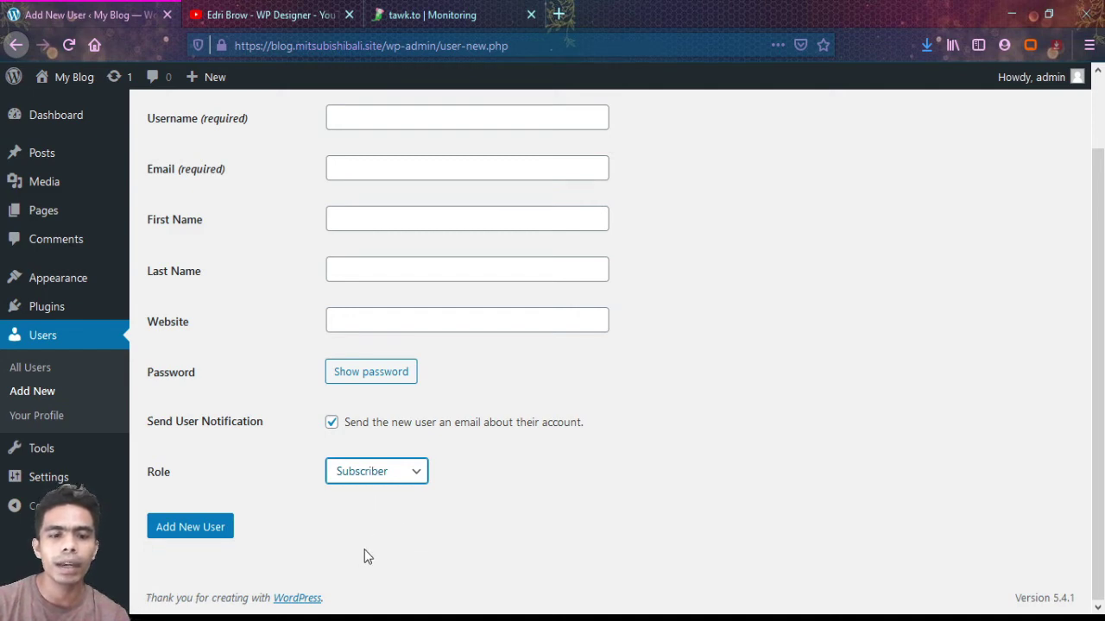
click(297, 432)
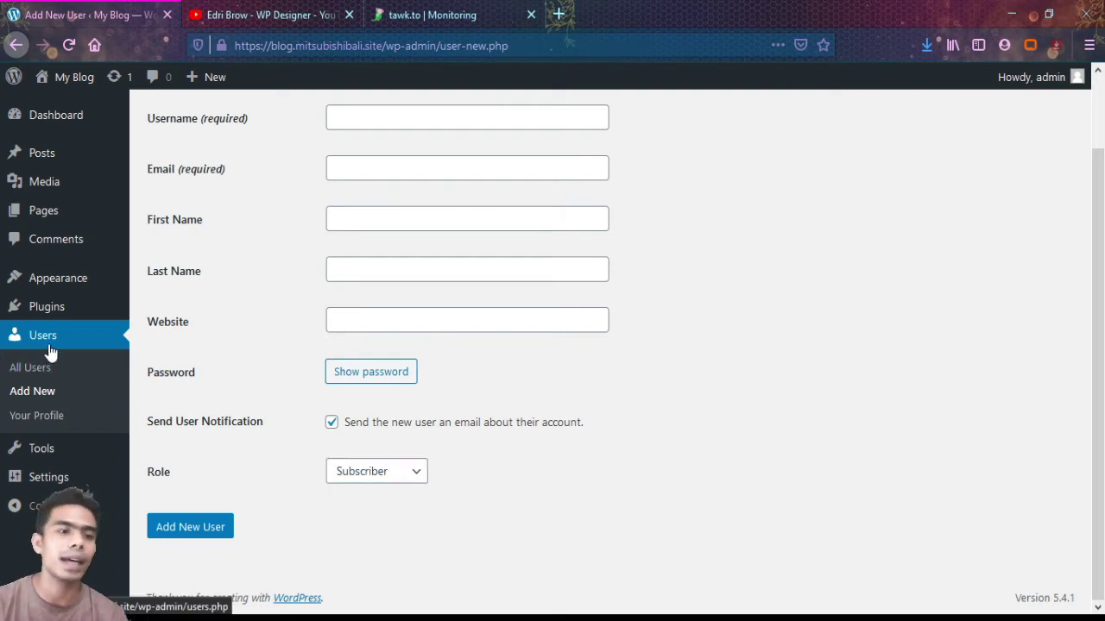
- View the list of all users, and open the Available Tools page
click(49, 371)
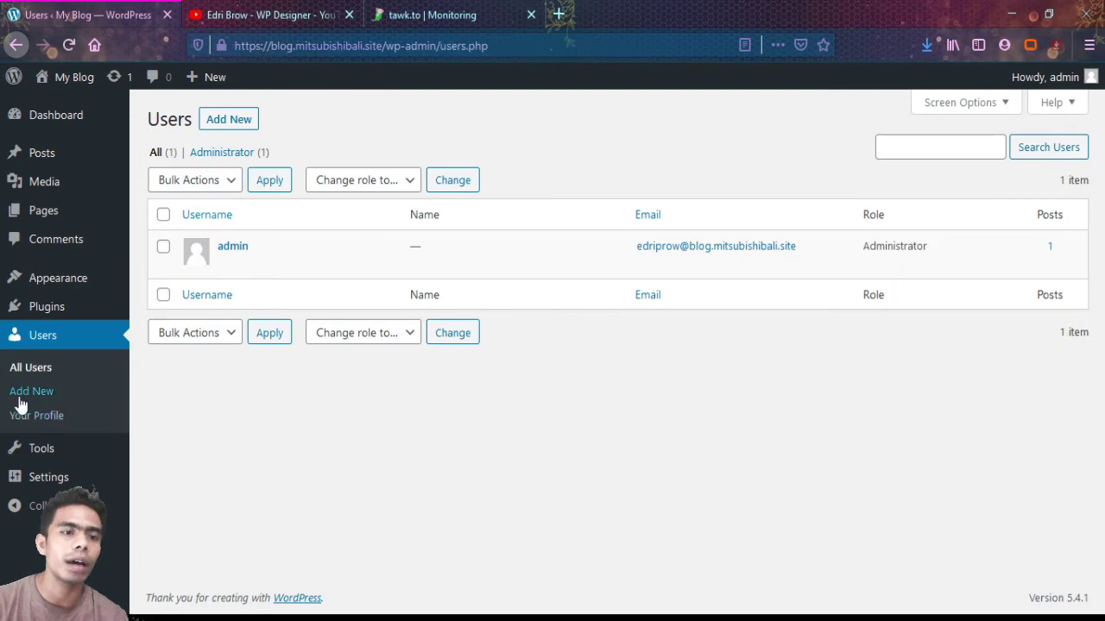
mouse_move(472, 248)
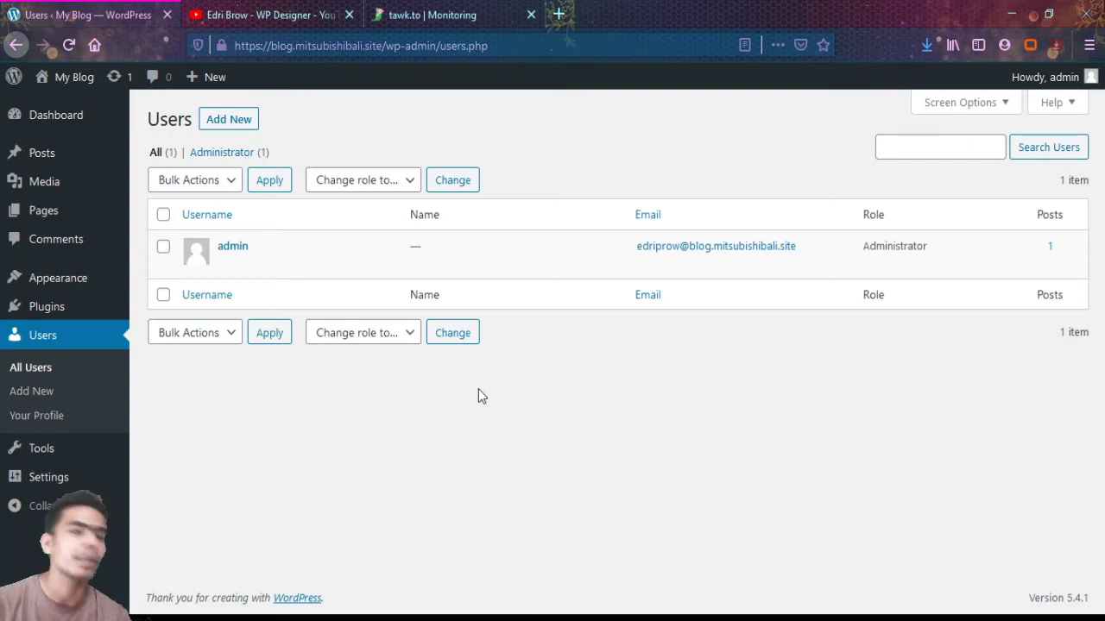
mouse_move(17, 457)
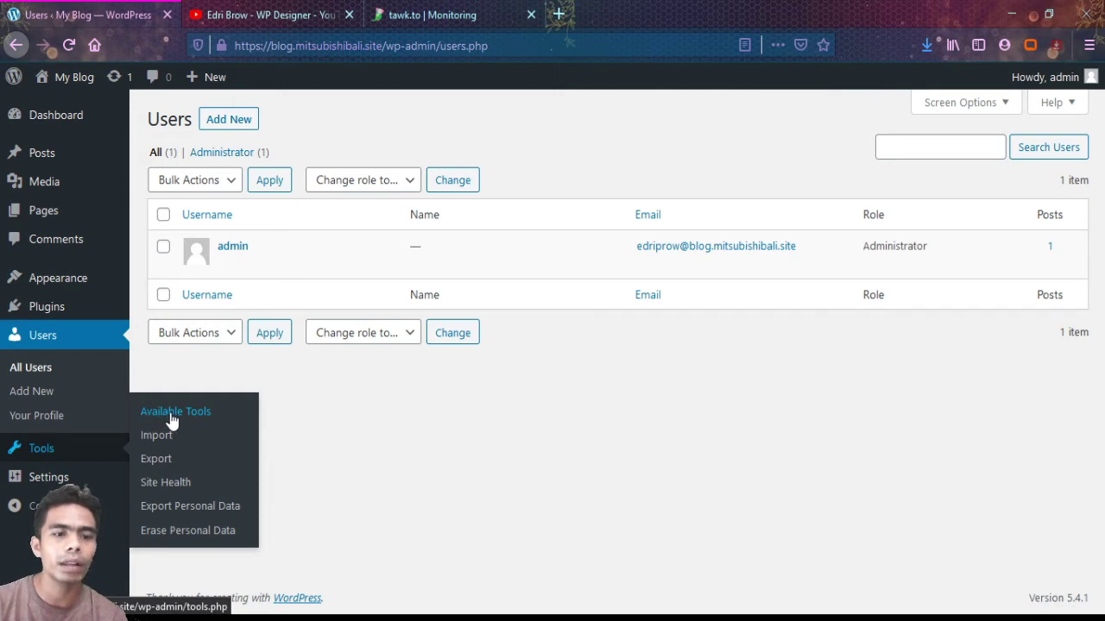
click(172, 414)
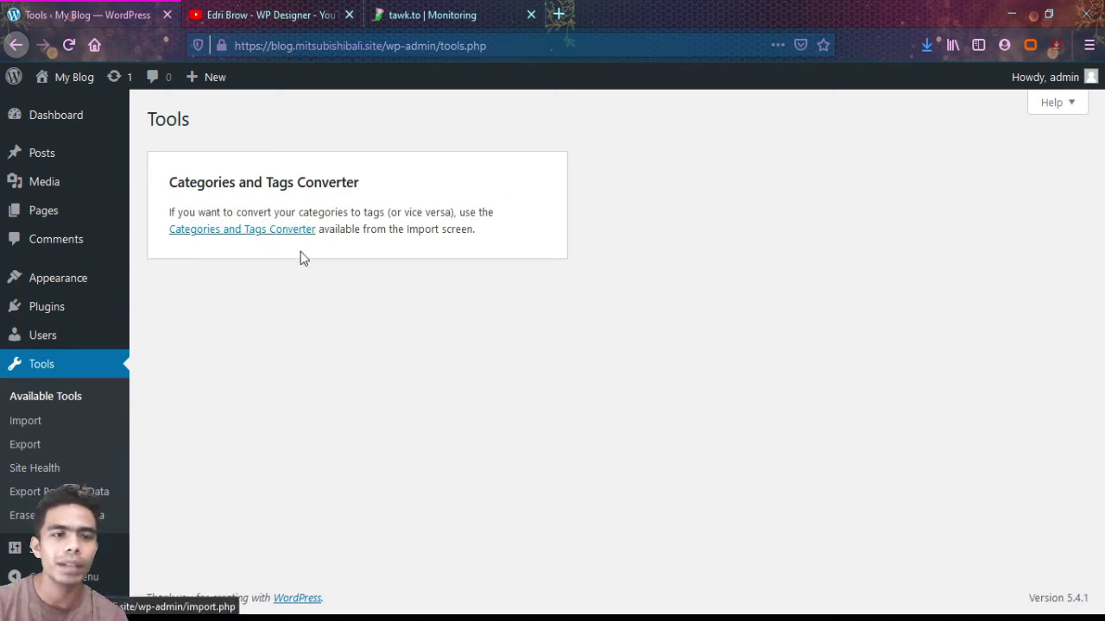
- Open the Import page and examine the importers offered for other systems, from Blogger through WordPress
click(36, 438)
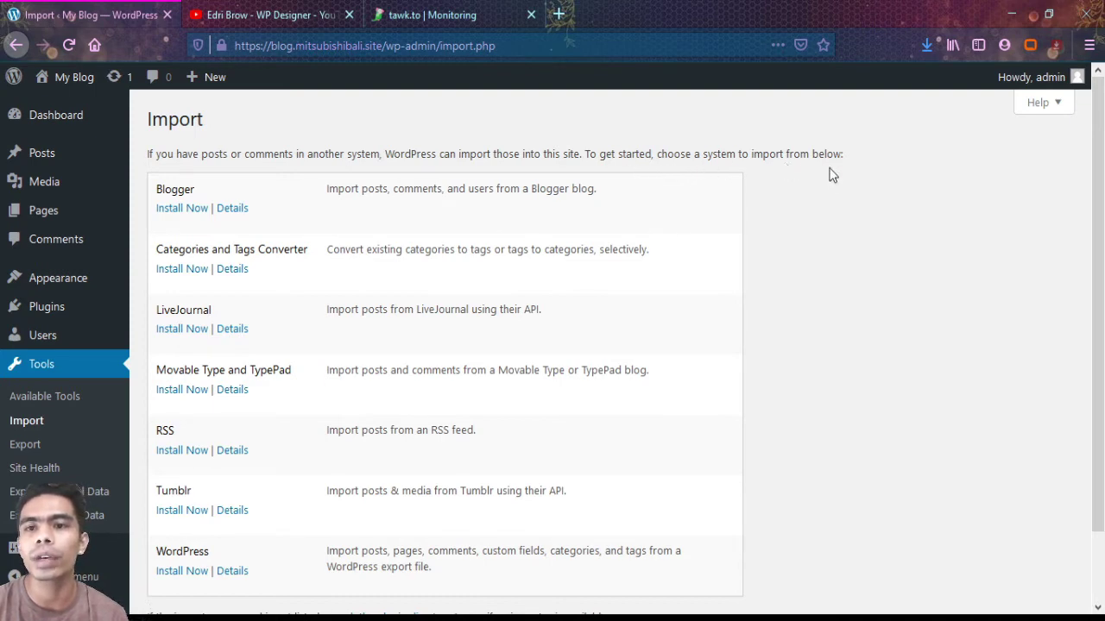
scroll(831, 181, down, 2)
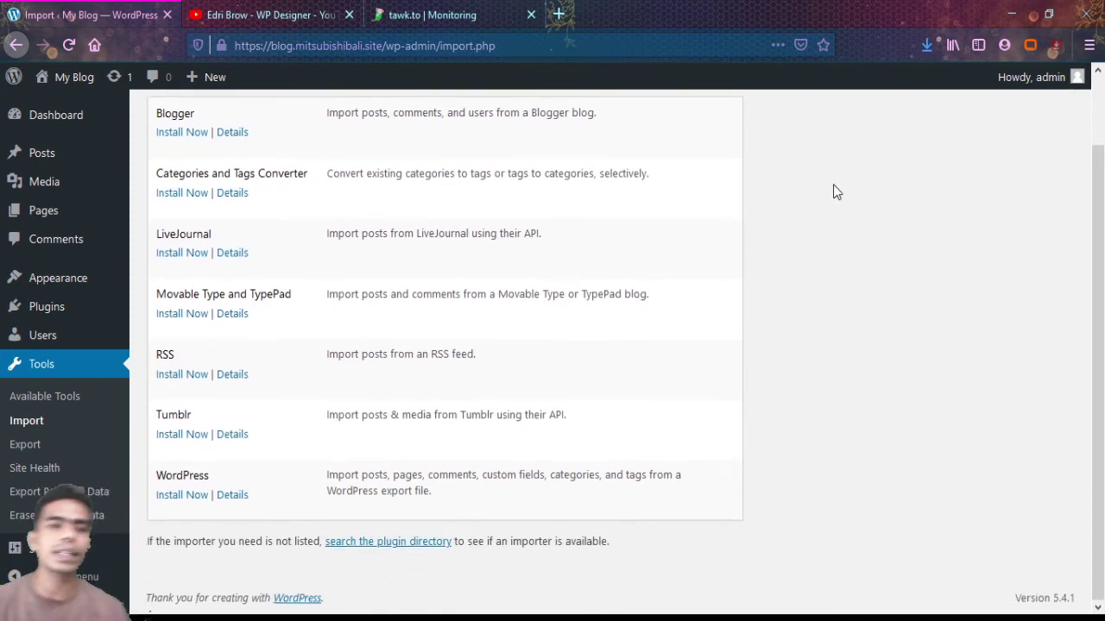
scroll(639, 306, up, 2)
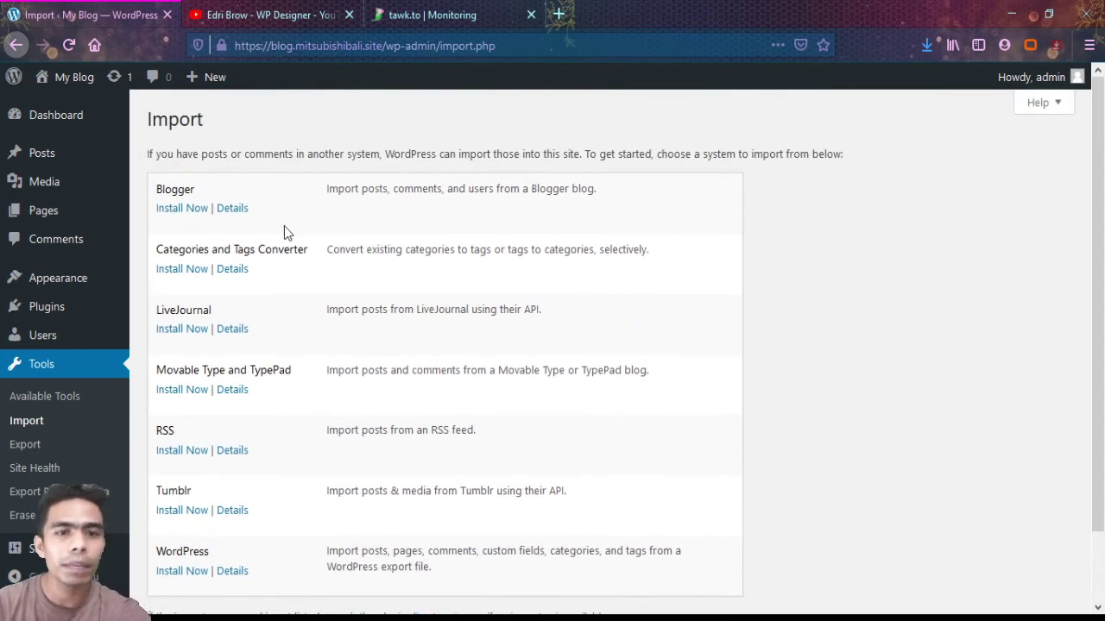
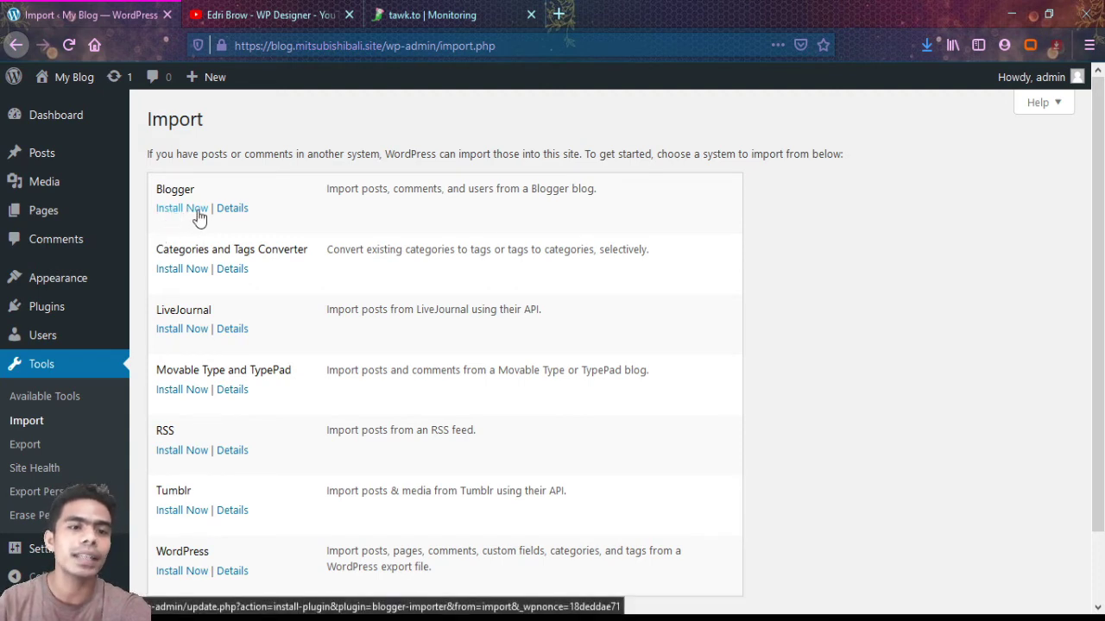
scroll(198, 217, down, 2)
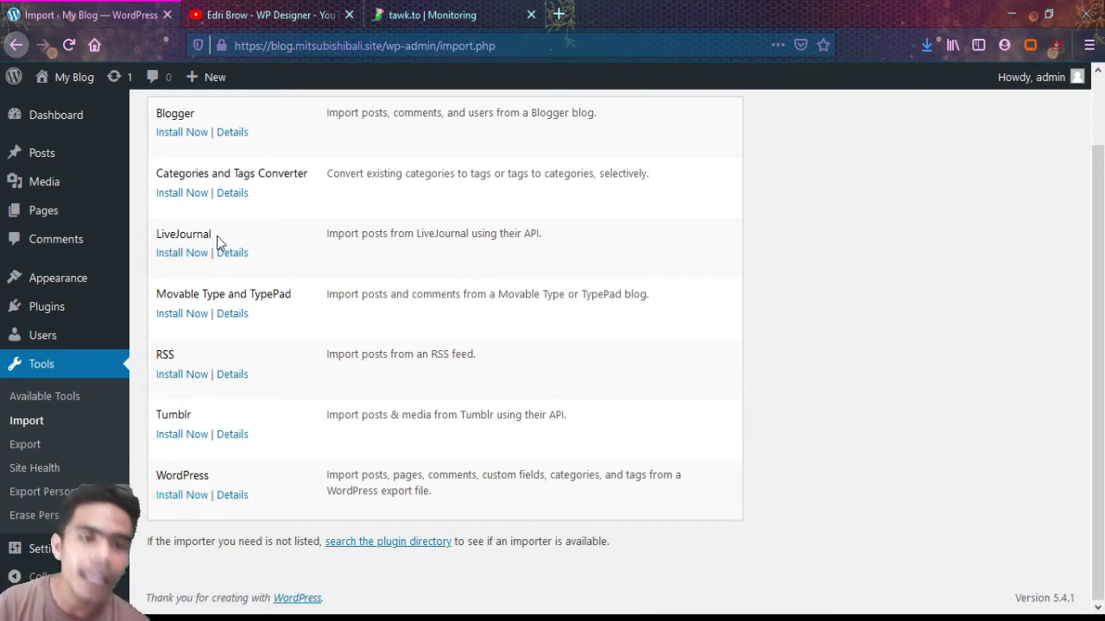
scroll(217, 235, up, 2)
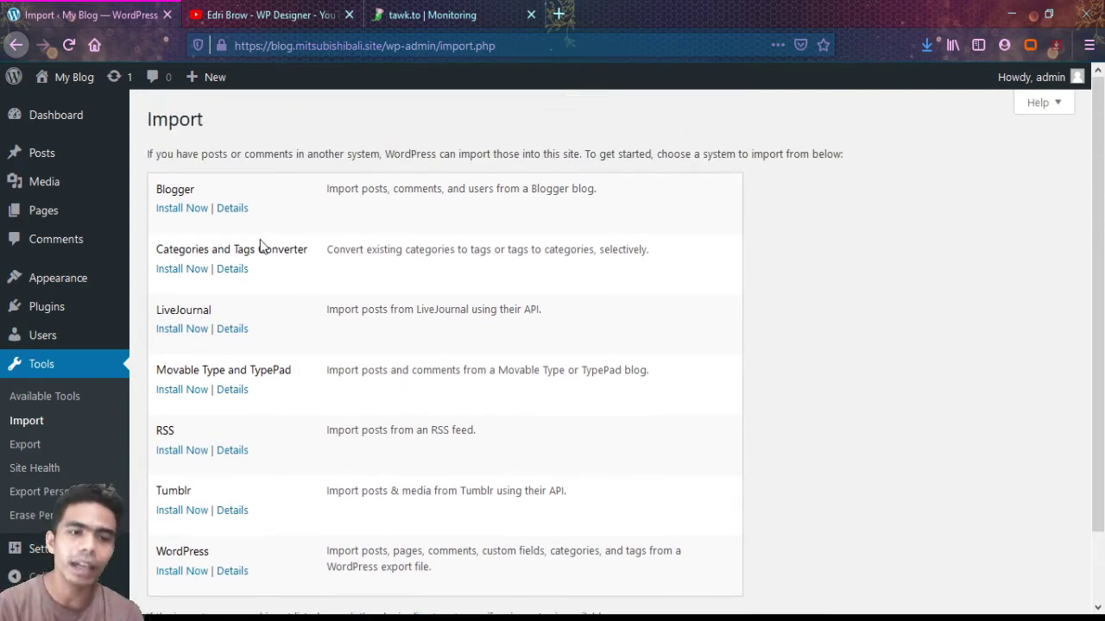
- Open the Export tool and view the Posts, Pages and Media export options, ending with All content selected
click(26, 445)
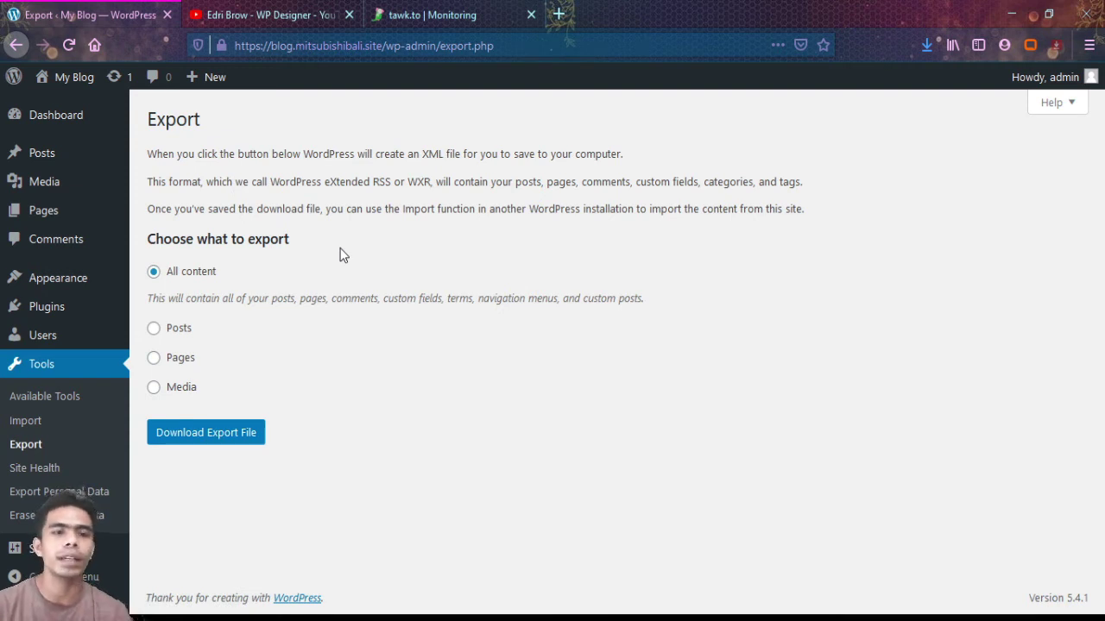
click(169, 332)
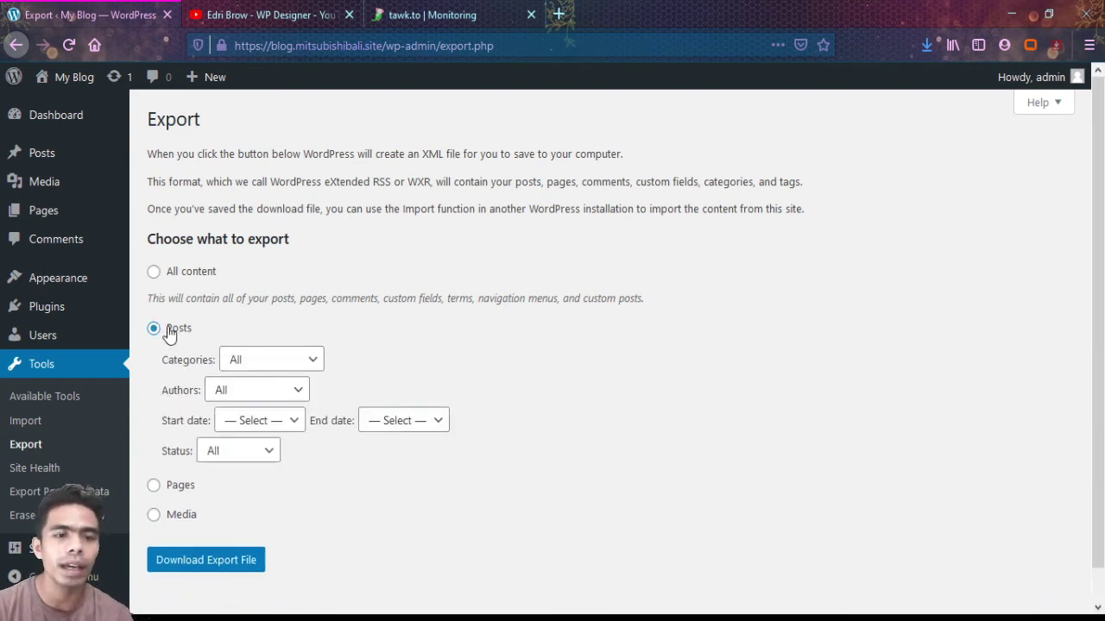
click(175, 487)
click(176, 486)
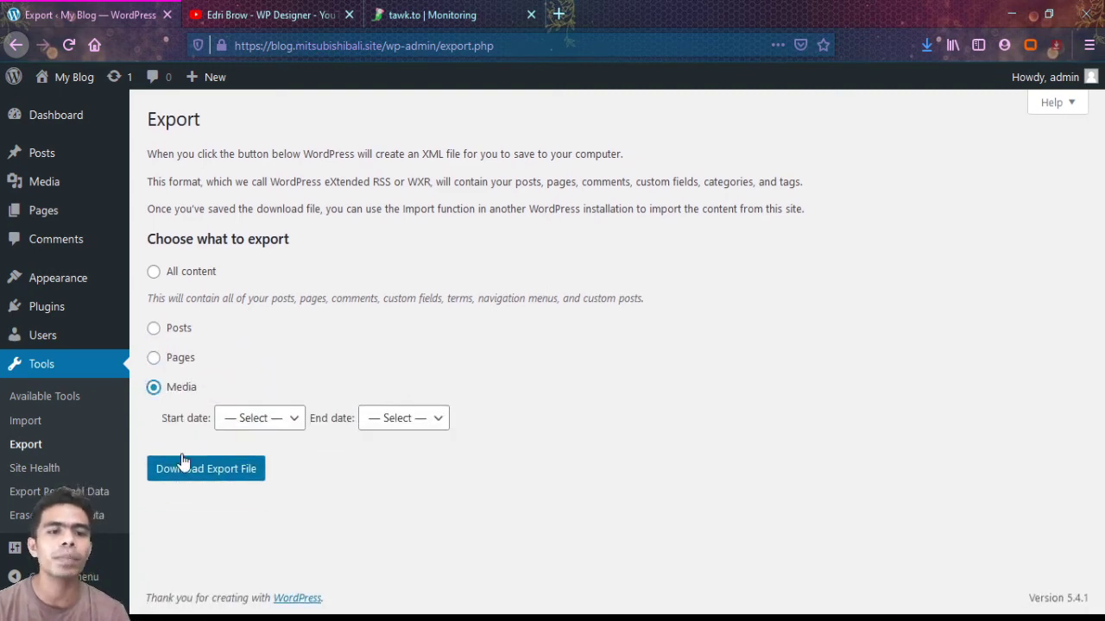
click(180, 276)
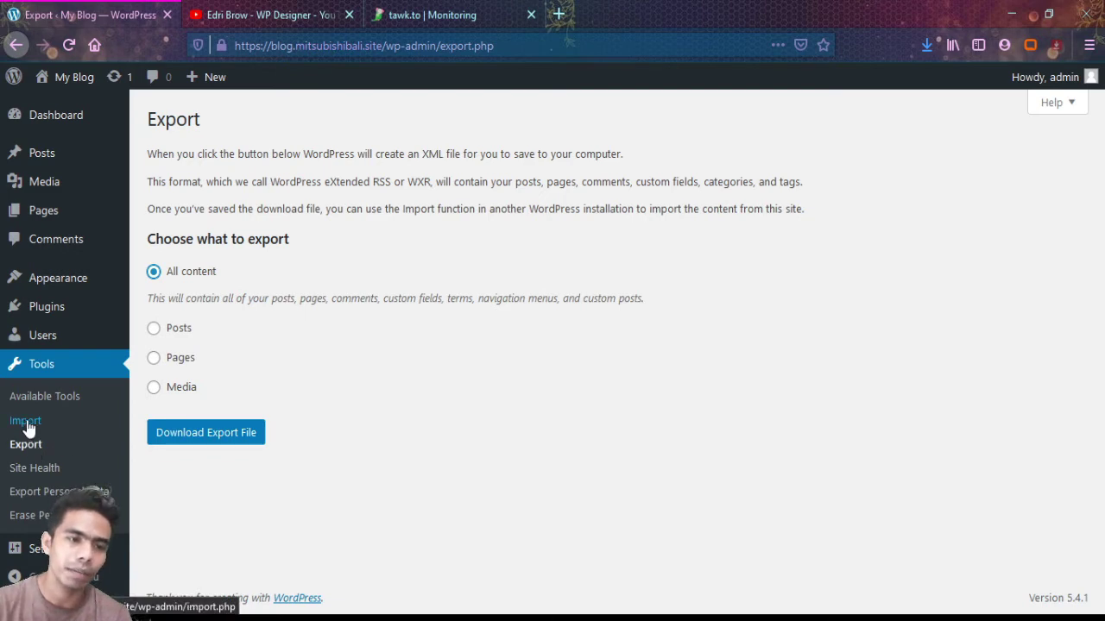
- Open the Site Health status page and look through its critical issues and recommended improvements
click(45, 480)
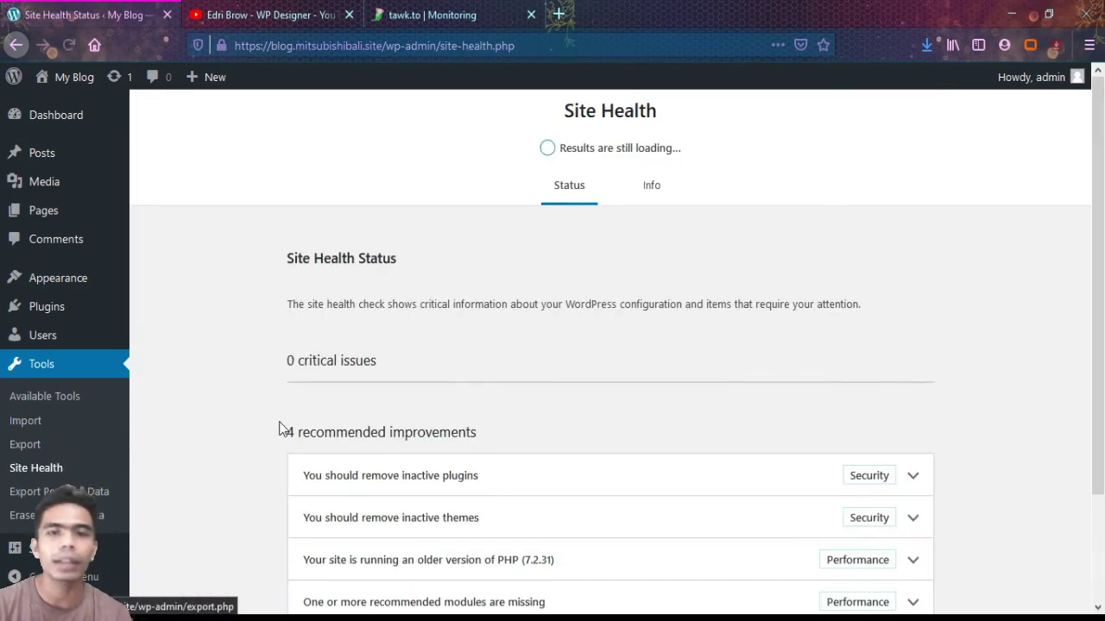
scroll(279, 429, down, 3)
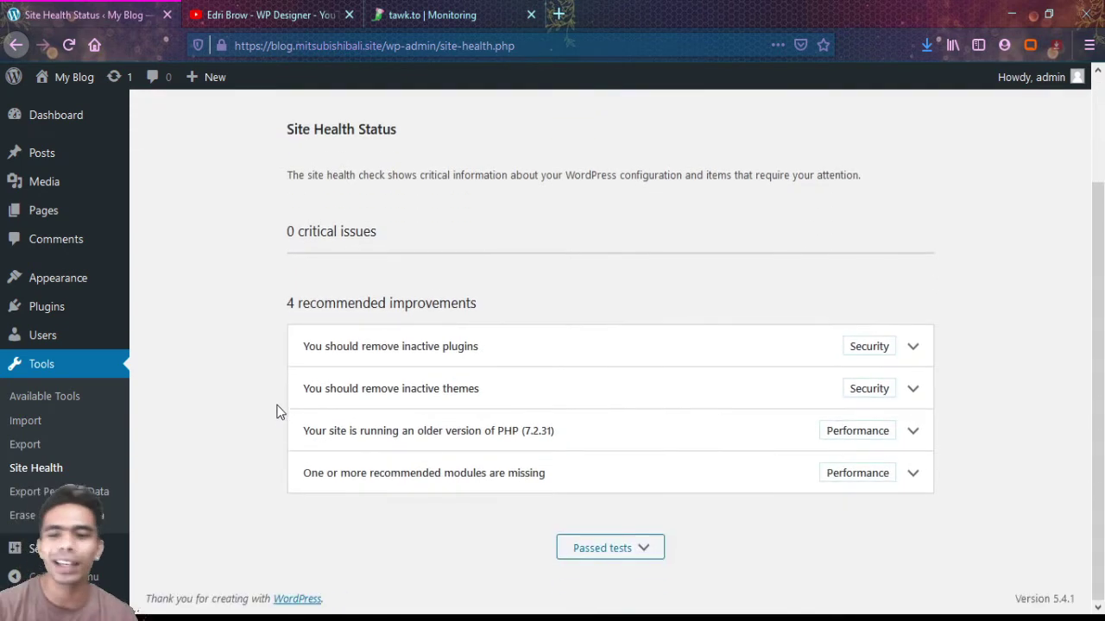
scroll(618, 409, up, 3)
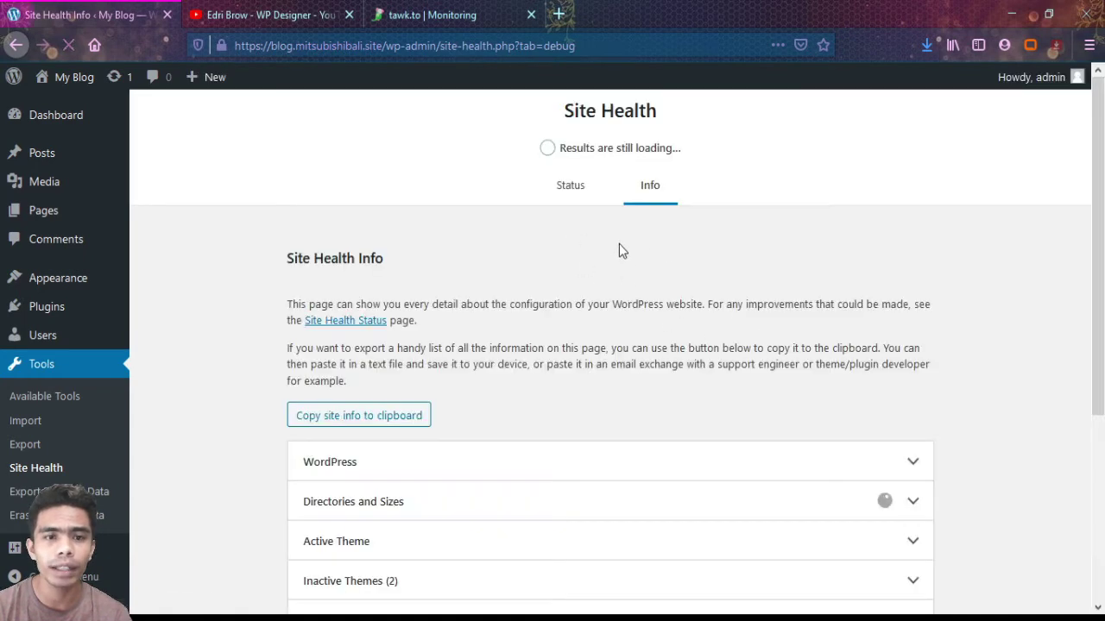
- Examine the Site Health info, expanding the WordPress details and the Directories and Sizes details
scroll(610, 328, down, 5)
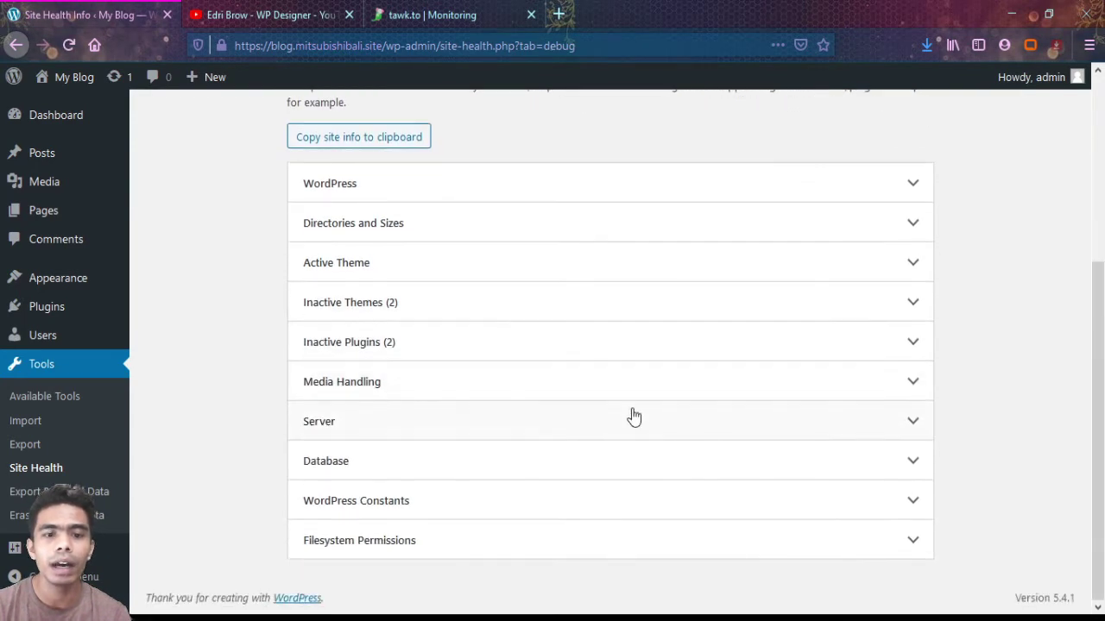
click(915, 191)
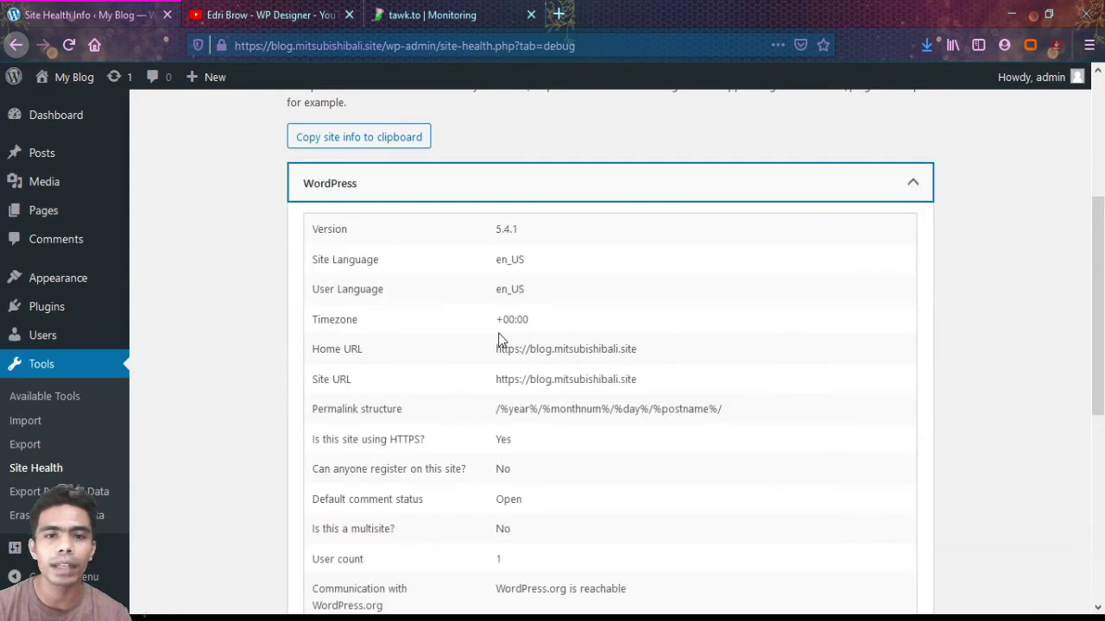
scroll(517, 250, down, 3)
scroll(465, 206, up, 2)
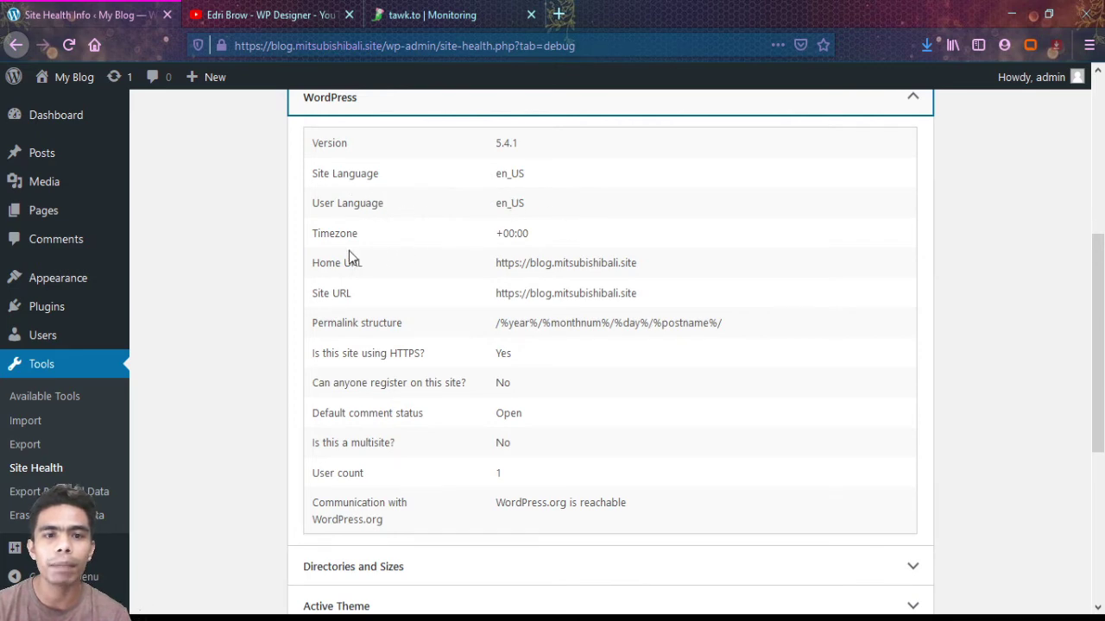
scroll(678, 264, down, 2)
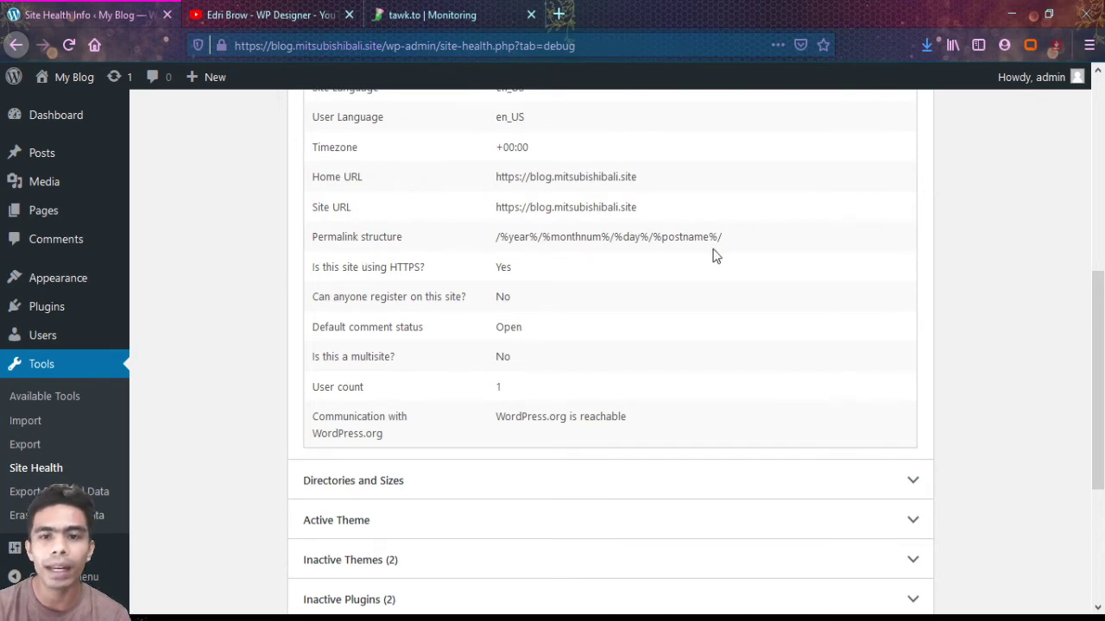
scroll(700, 289, down, 3)
click(892, 325)
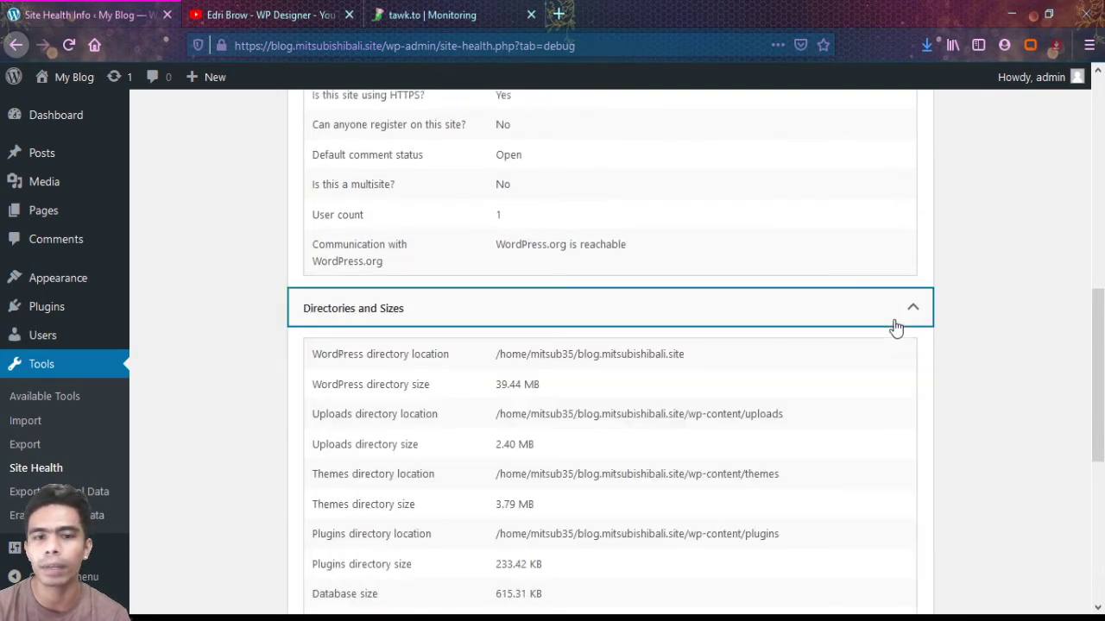
scroll(469, 355, down, 4)
scroll(469, 354, up, 10)
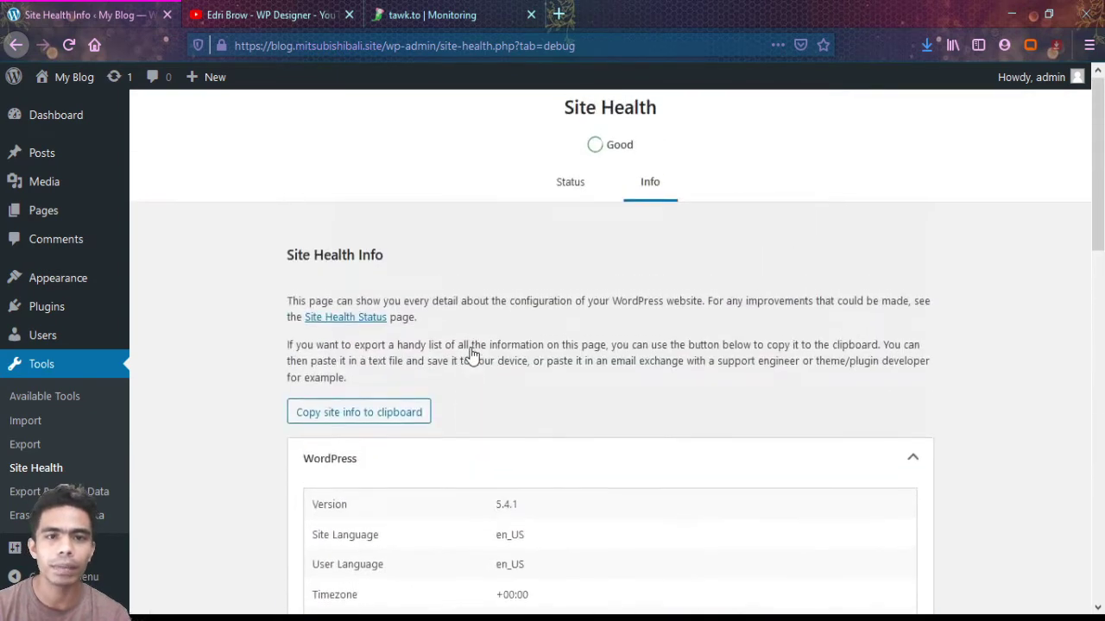
- Return to the Site Health status and read the recommendations on inactive plugins and the older PHP version, plus the overall rating
click(570, 186)
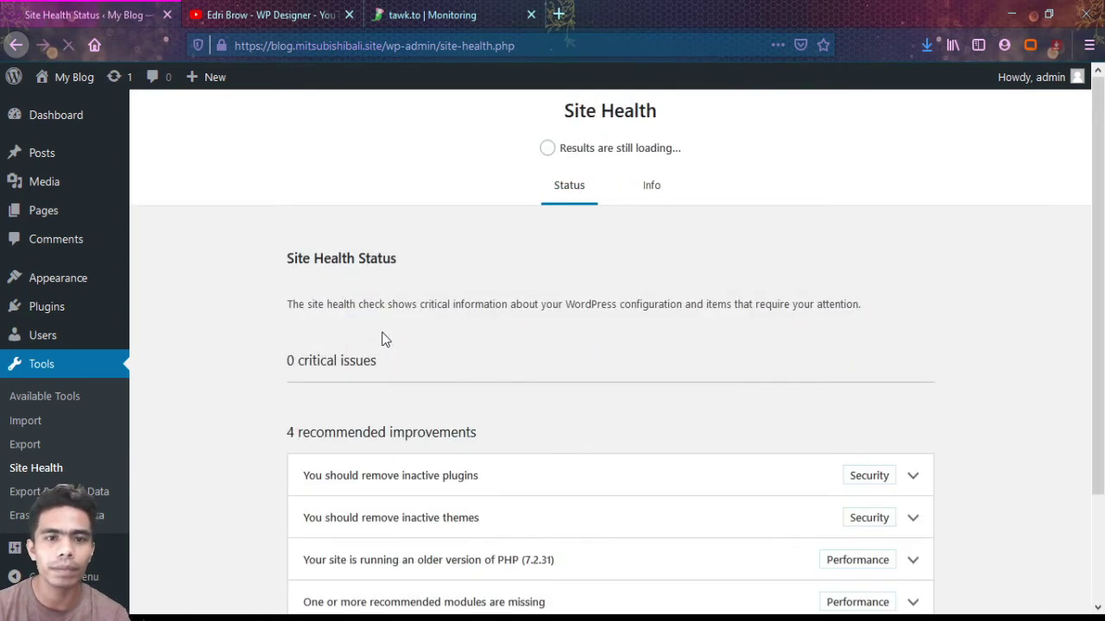
scroll(384, 336, down, 3)
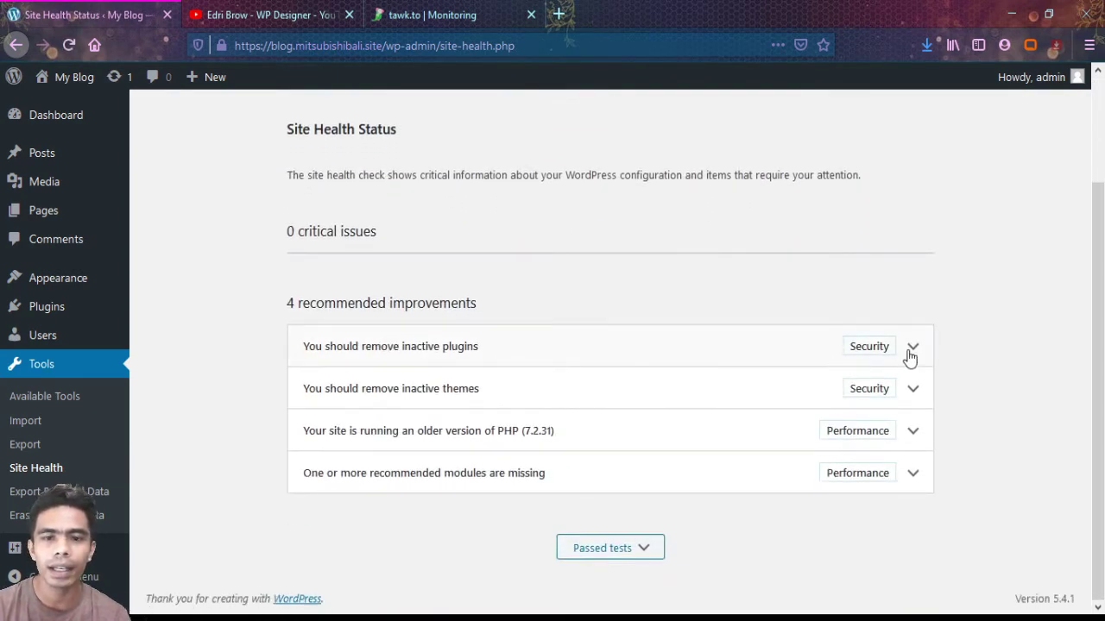
click(909, 354)
scroll(709, 382, down, 3)
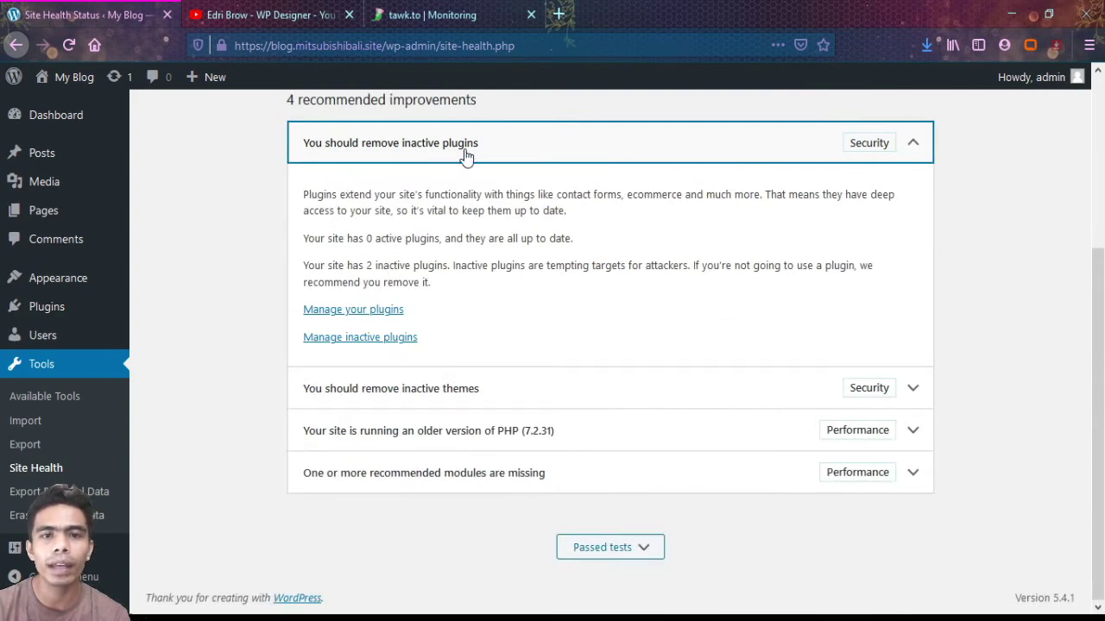
click(913, 430)
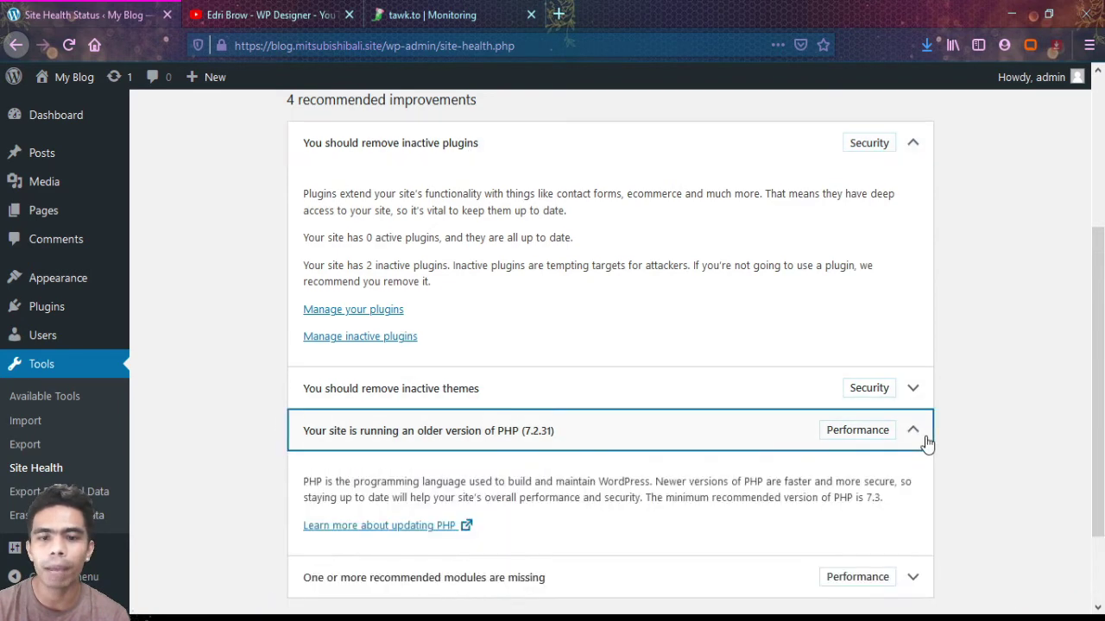
scroll(684, 429, down, 1)
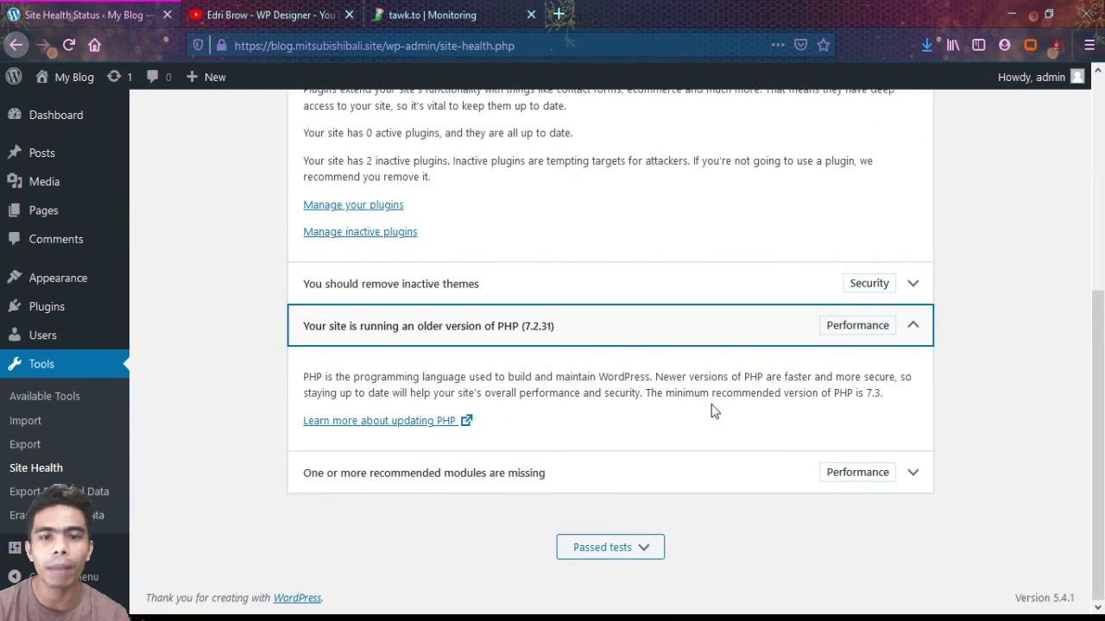
scroll(656, 399, up, 1)
scroll(604, 390, up, 4)
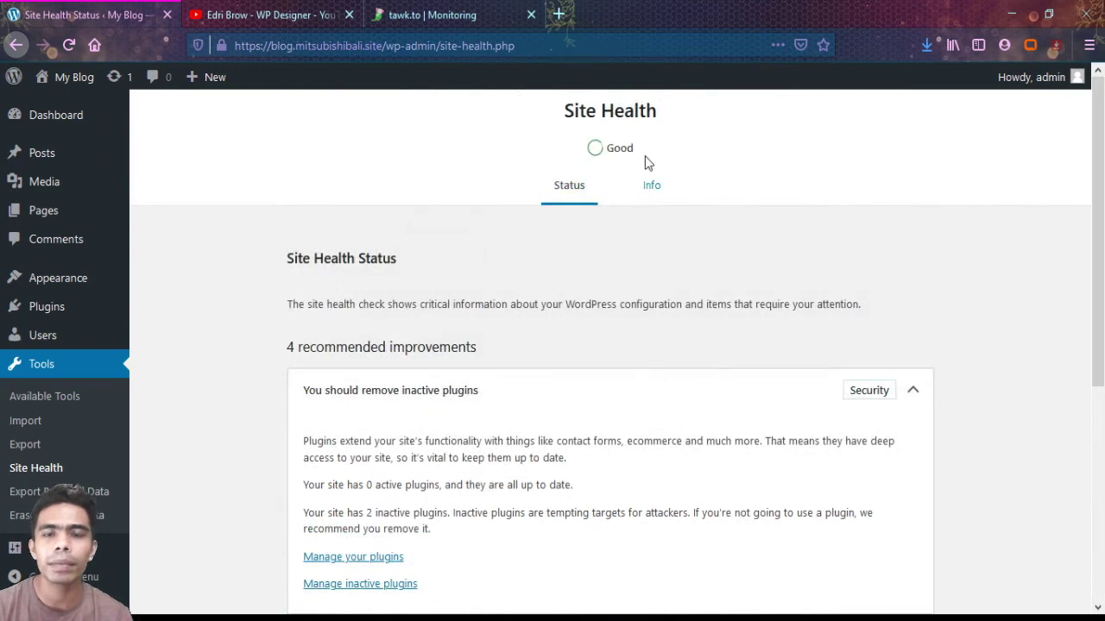
double_click(618, 150)
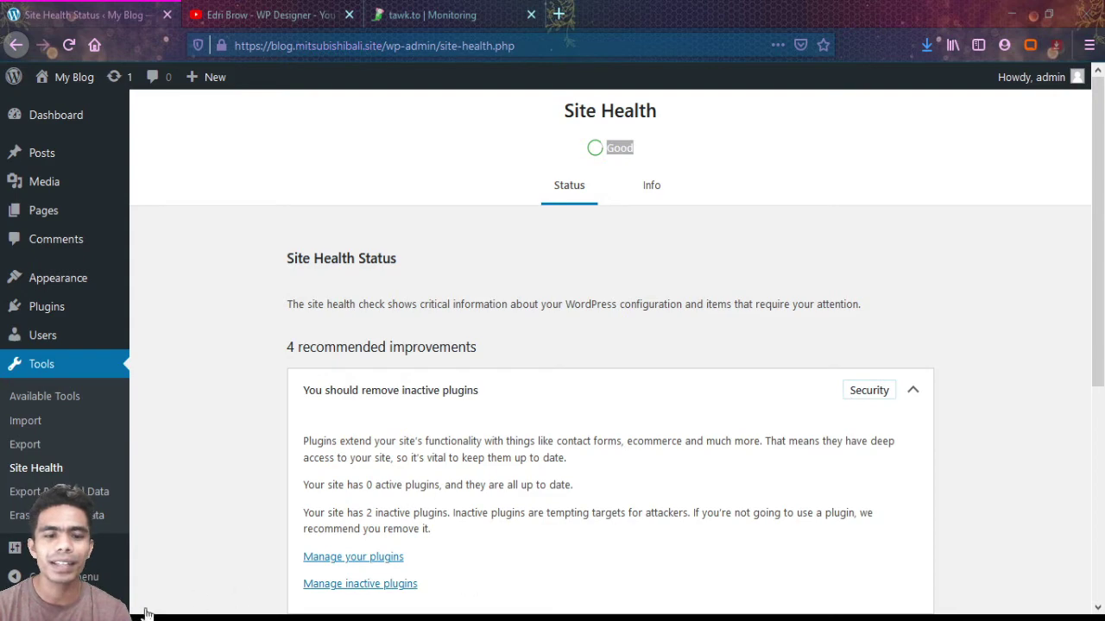
scroll(605, 330, down, 3)
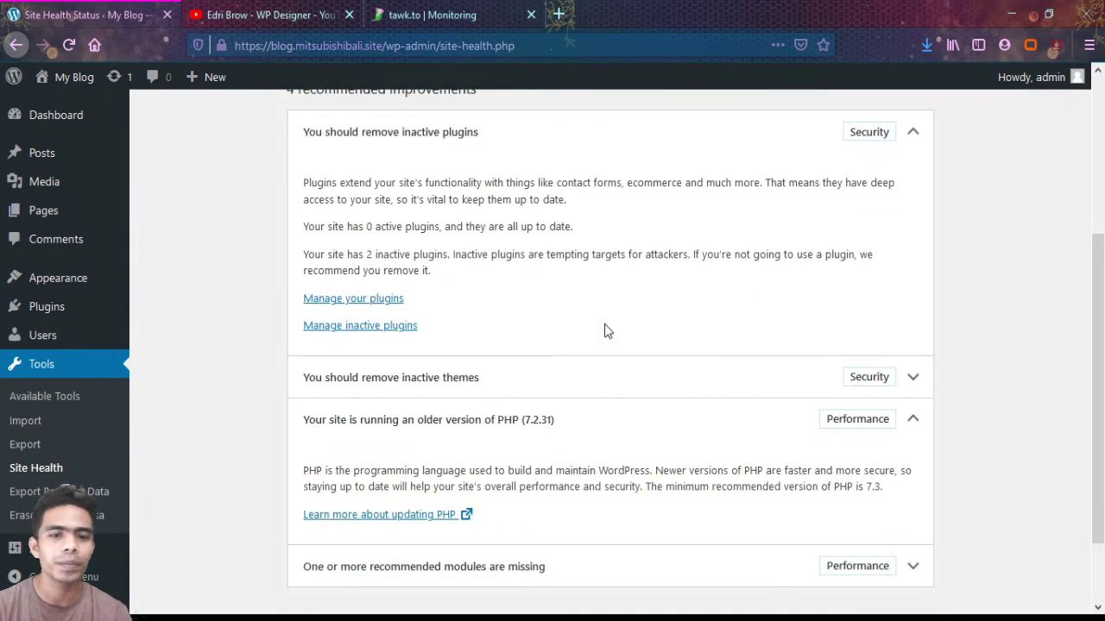
- View the Export Personal Data request form and the Erase Personal Data page
click(59, 491)
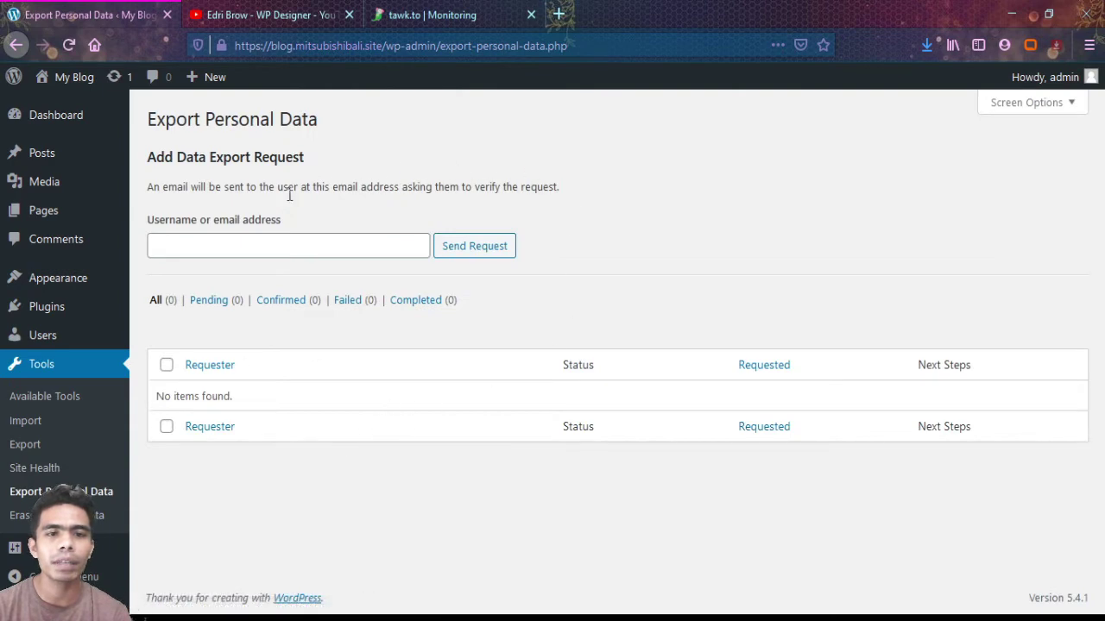
click(181, 249)
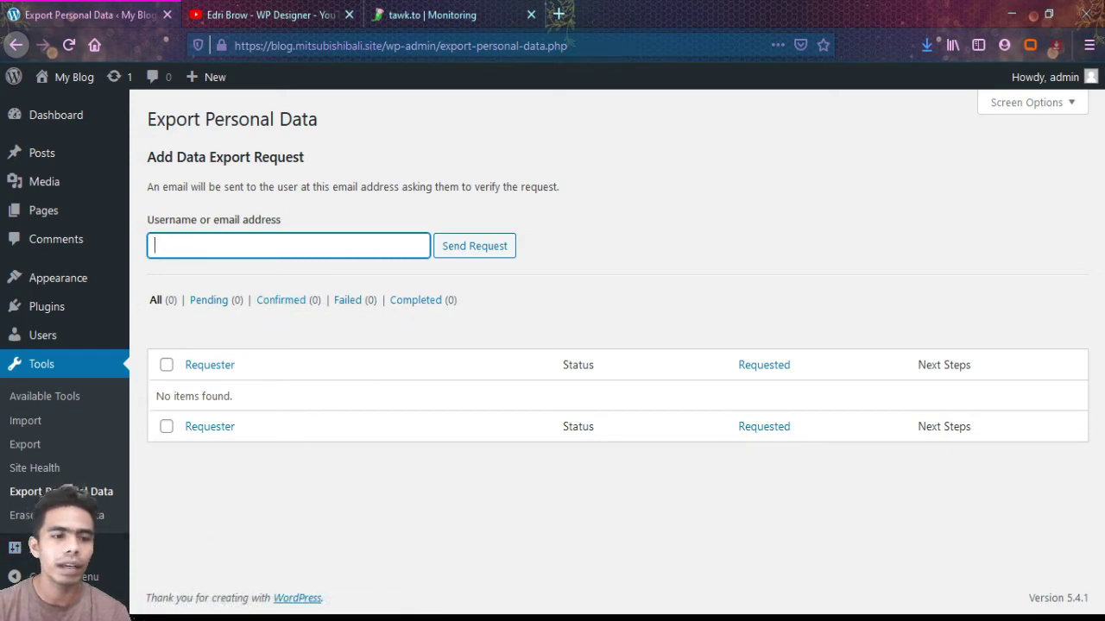
click(57, 515)
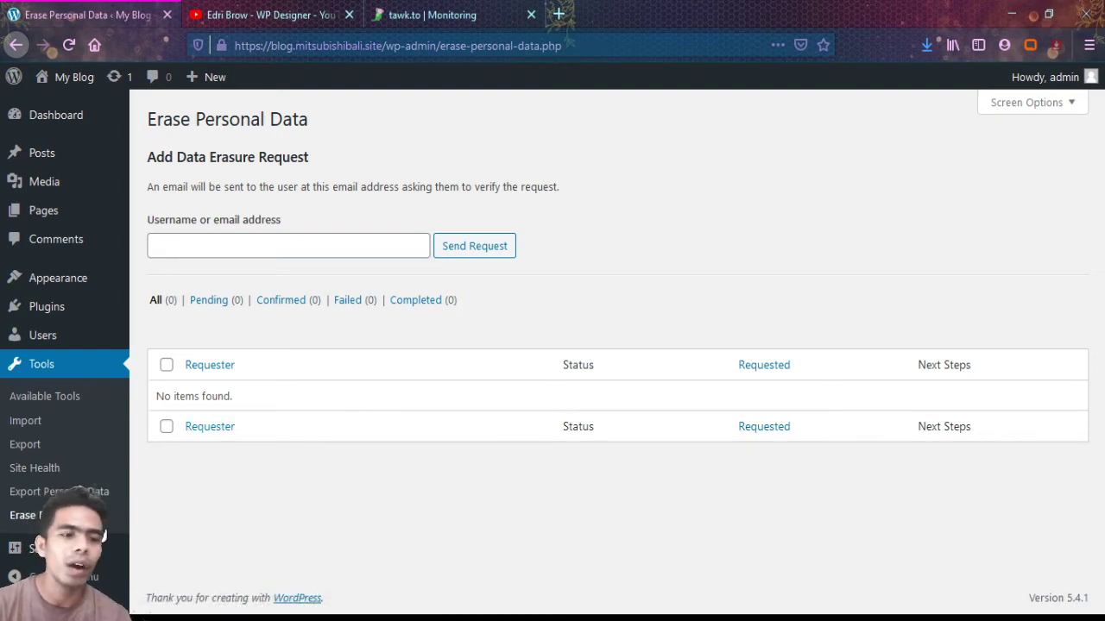
- Open the site's general settings and replace the site title with the blog owner's name
mouse_move(95, 548)
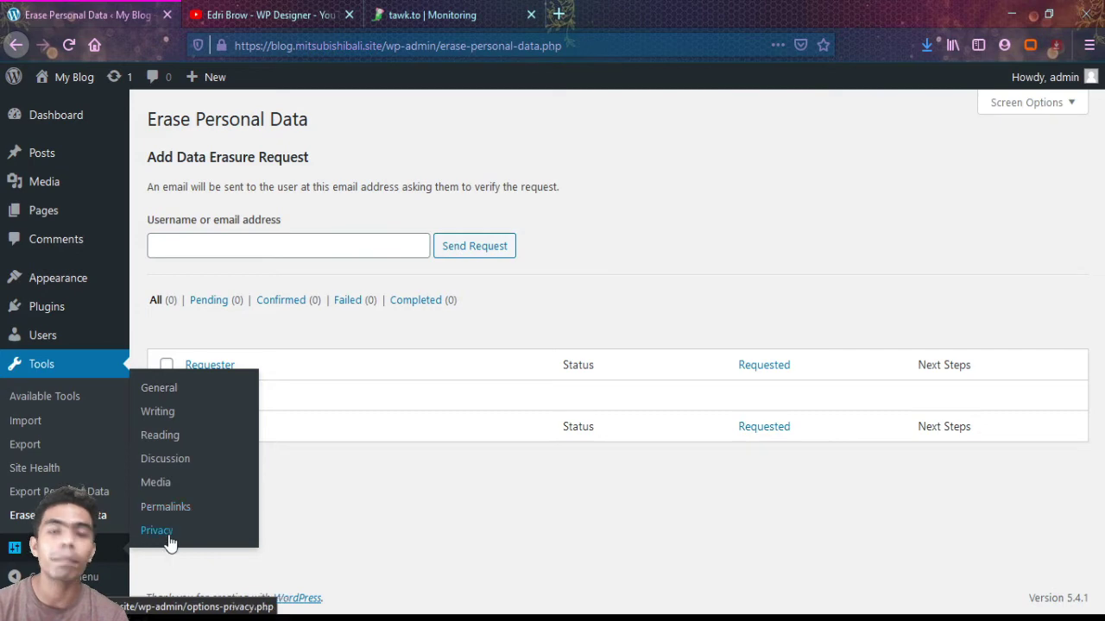
click(157, 395)
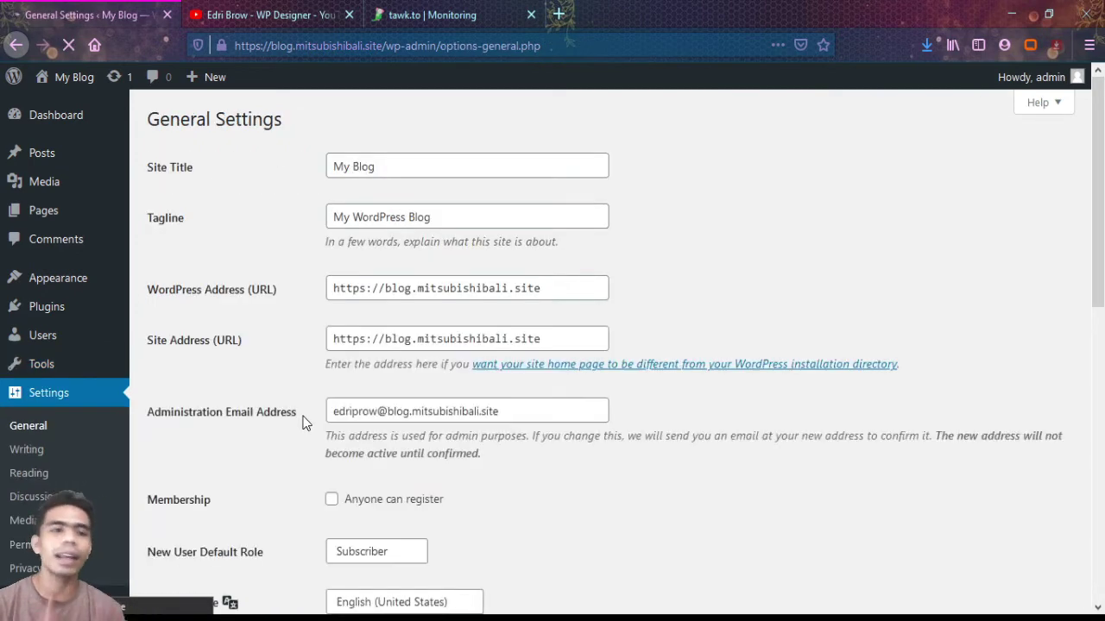
scroll(302, 422, down, 2)
scroll(304, 421, down, 2)
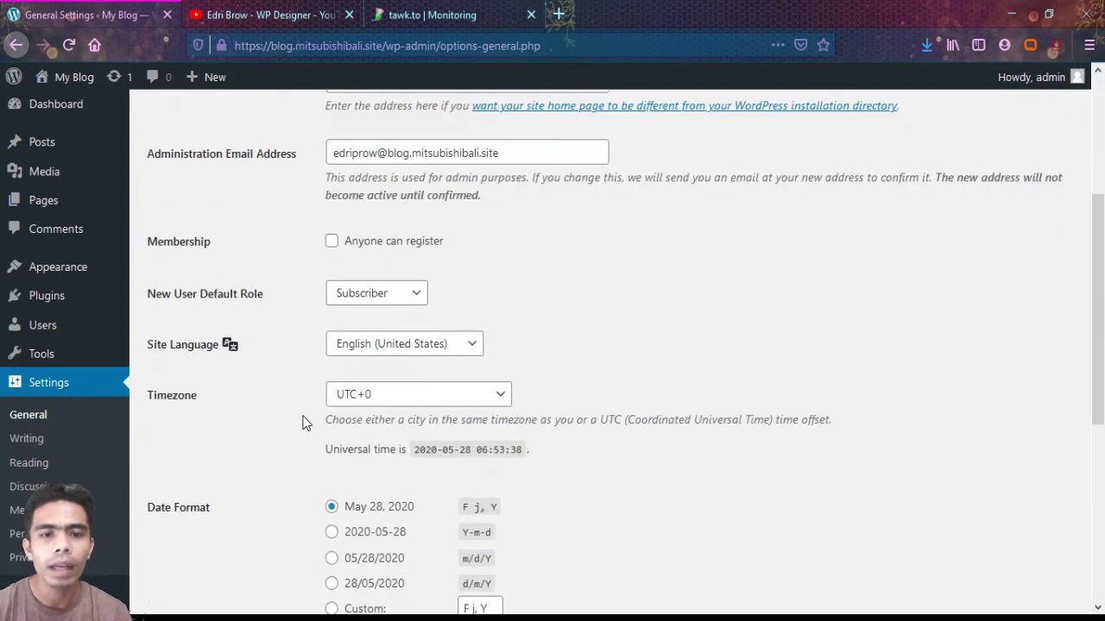
scroll(304, 421, up, 4)
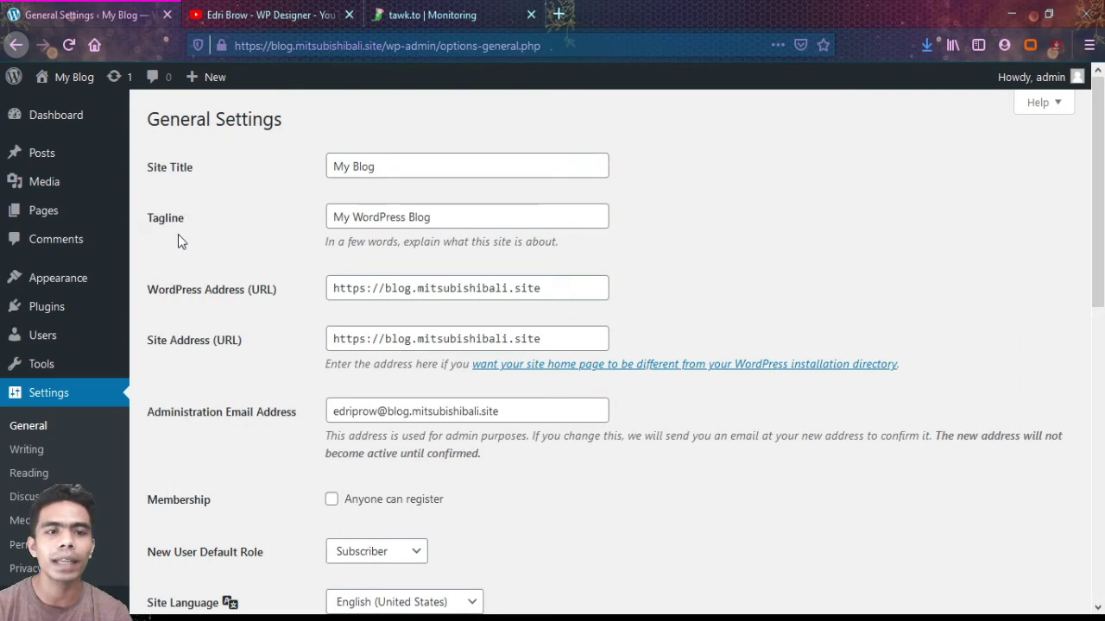
triple_click(383, 167)
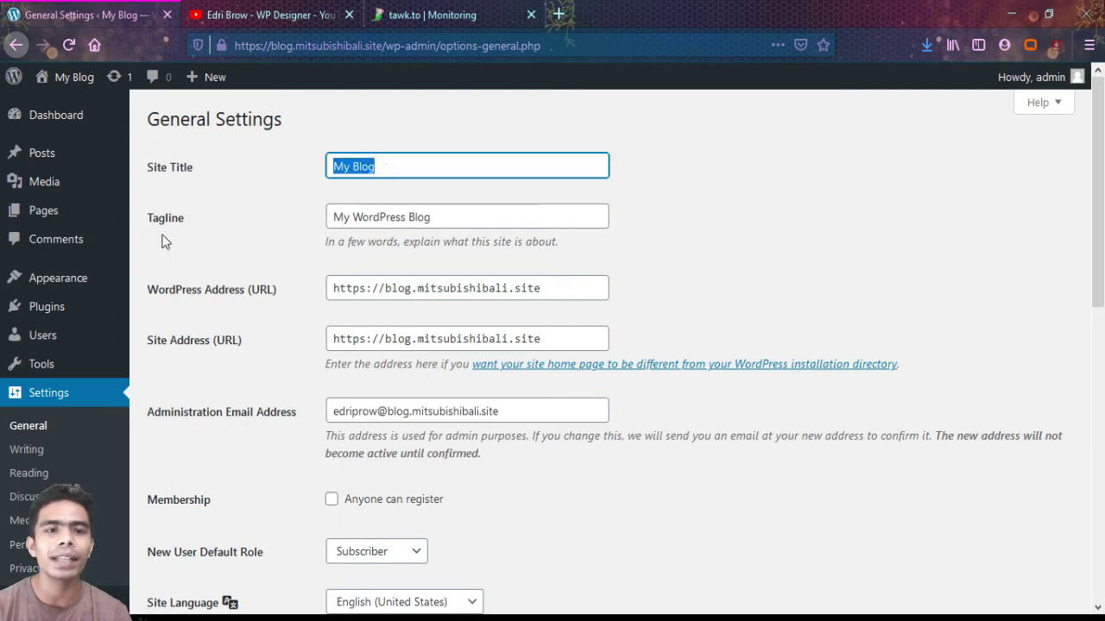
text(Edri Brow)
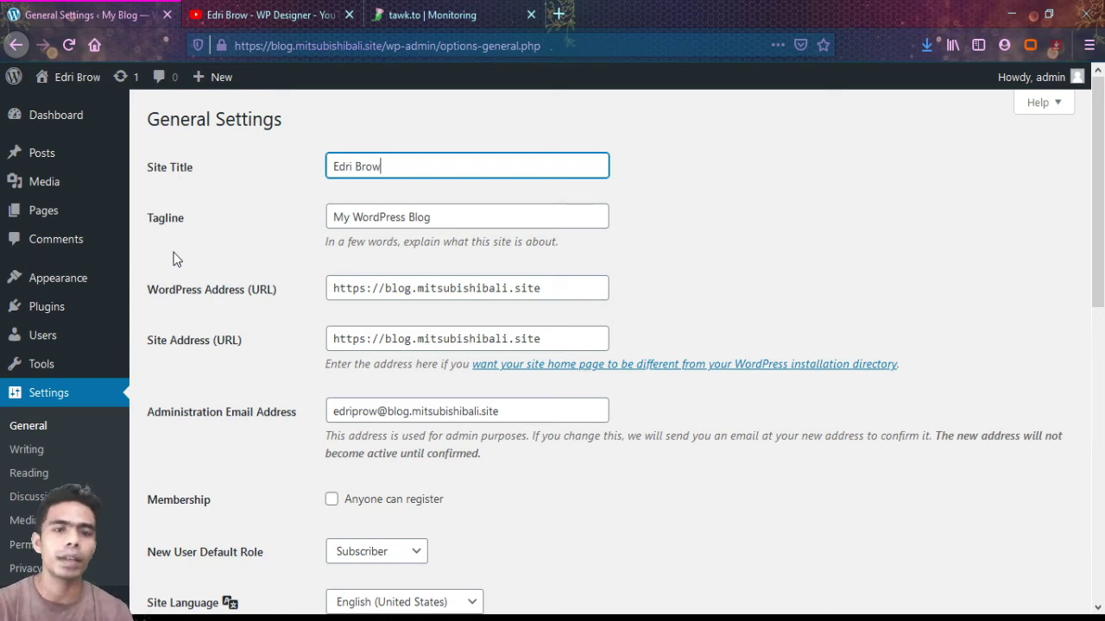
- Set the tagline to "Learn how to make Website Without Coding"
key(Tab)
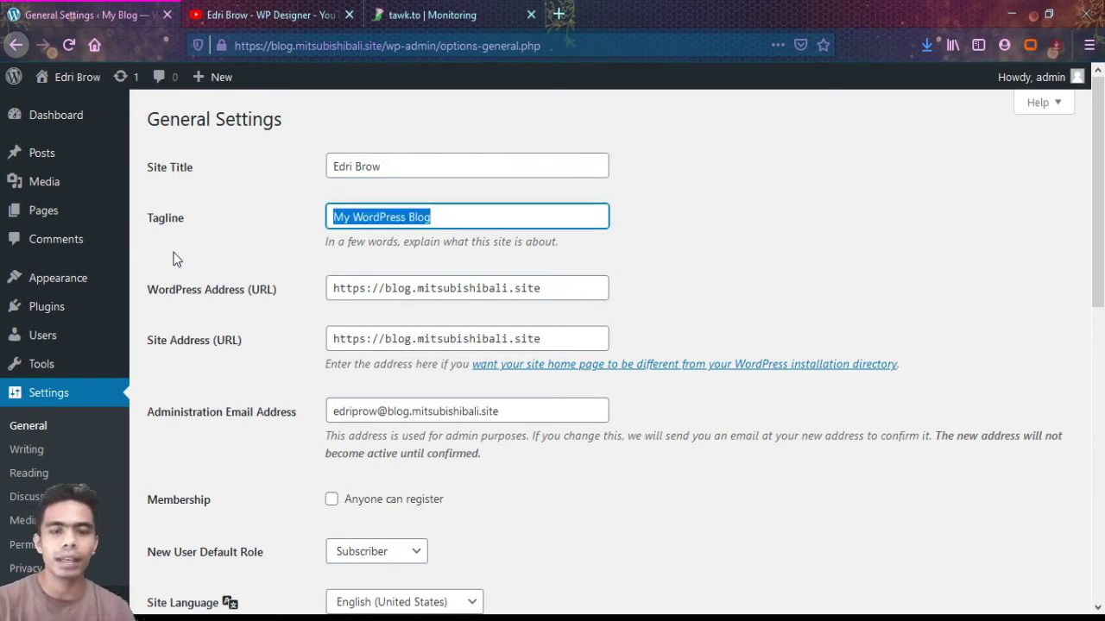
text(Learnd)
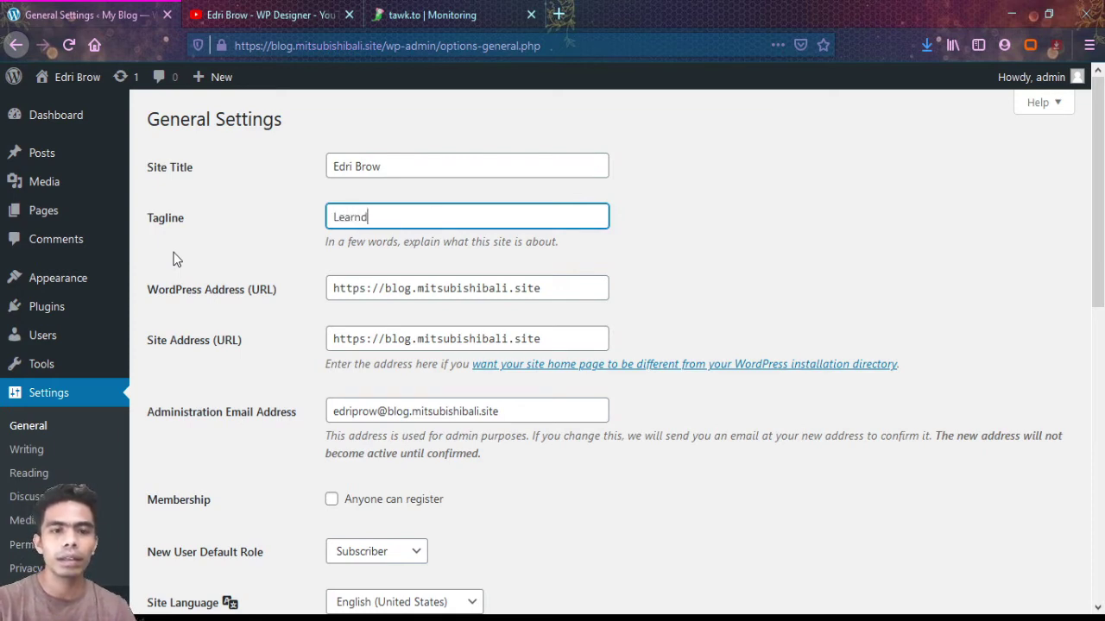
key(BackSpace)
key(BackSpace)
text(nd)
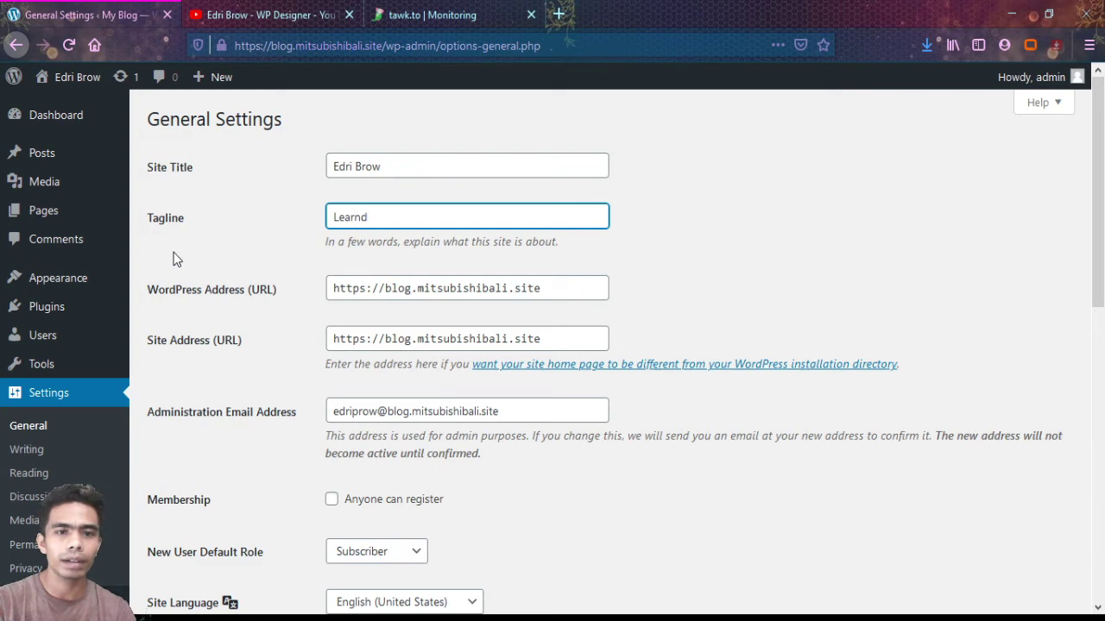
key(BackSpace)
text(how to )
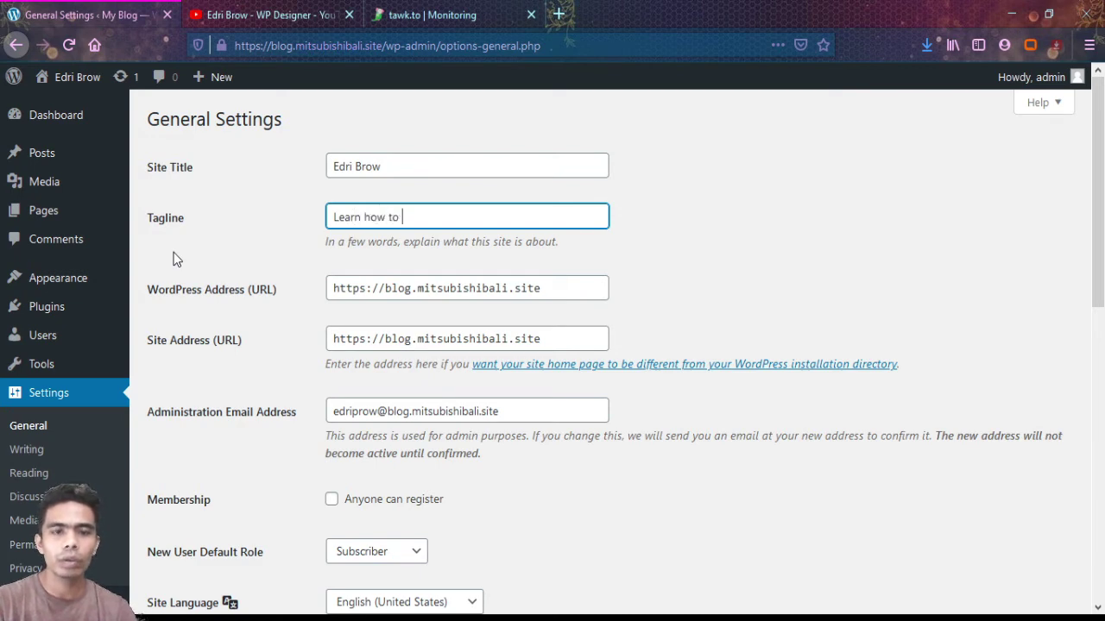
text(make Website )
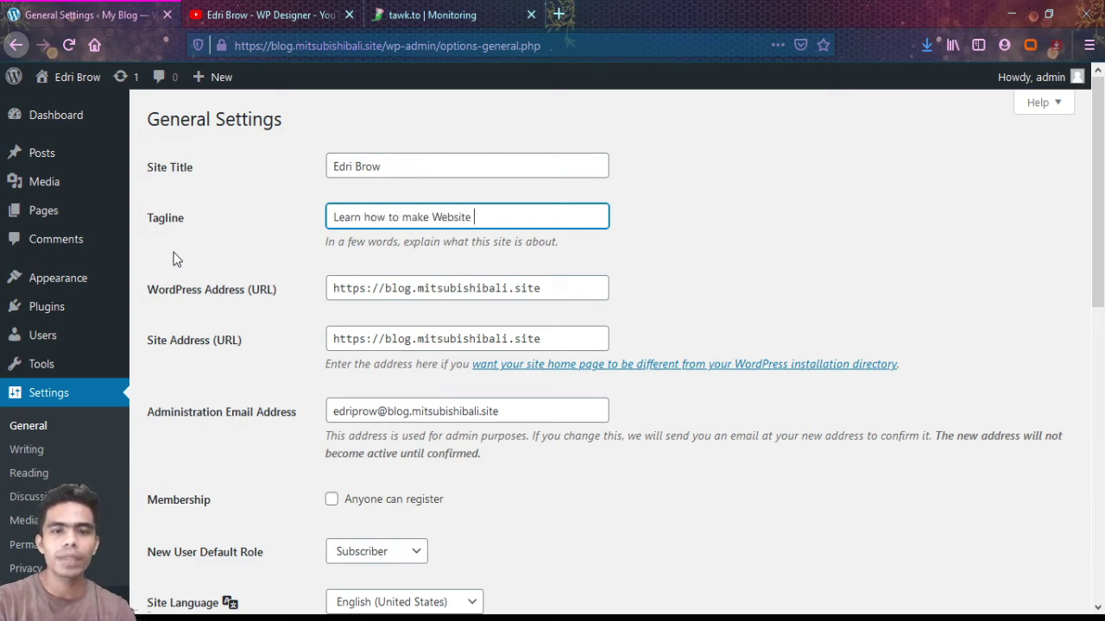
text(Witho)
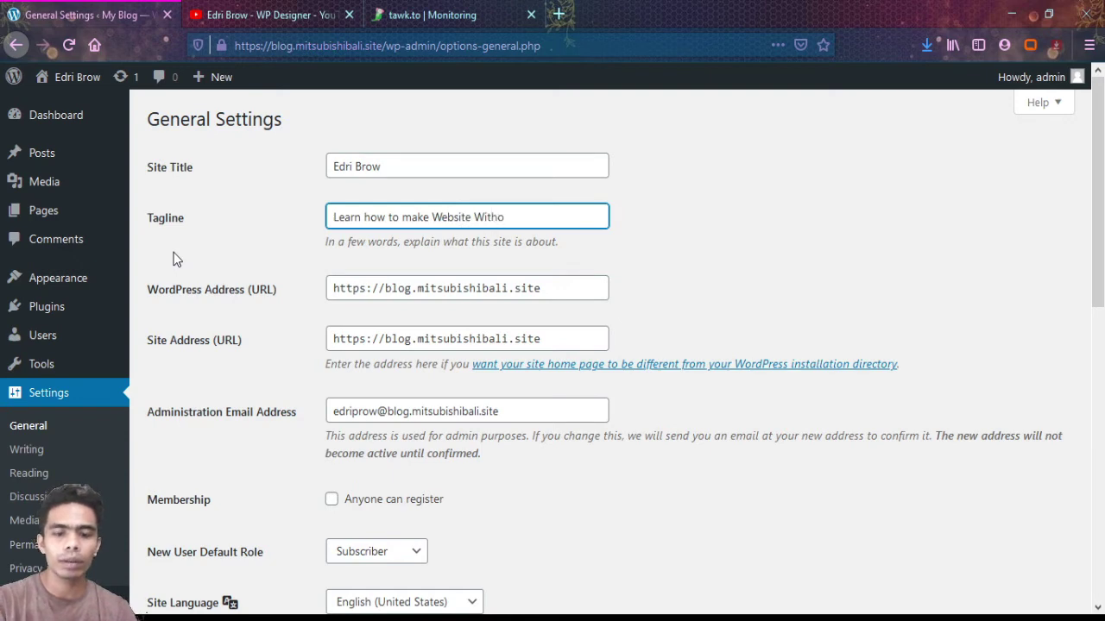
text(ut Coding)
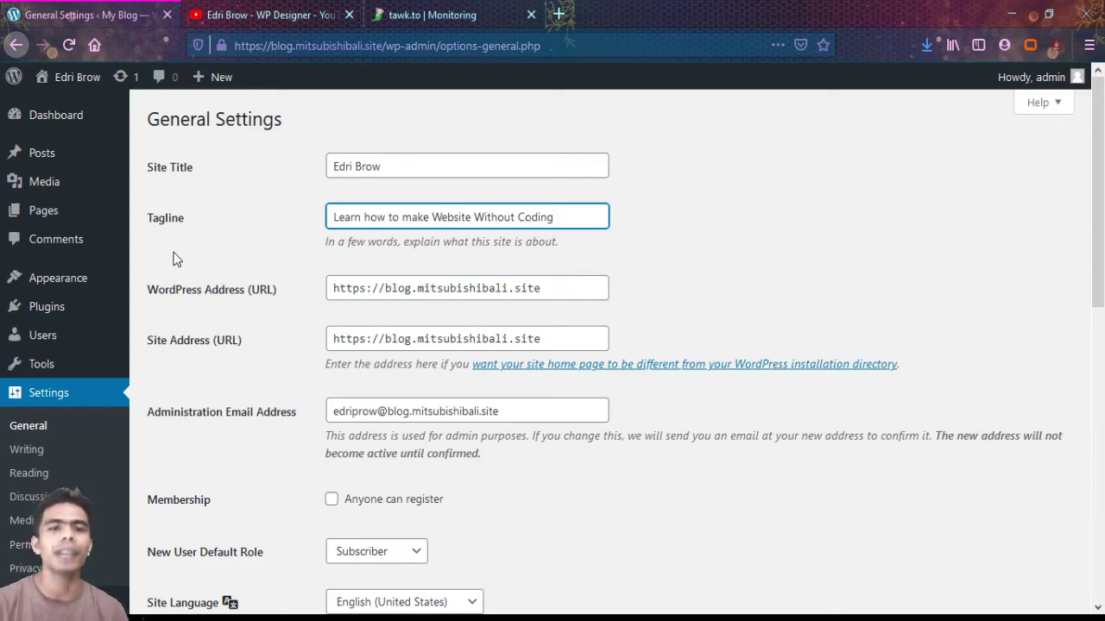
- Remove the "s" from "https" in the WordPress Address (URL) and put it back
scroll(177, 257, down, 2)
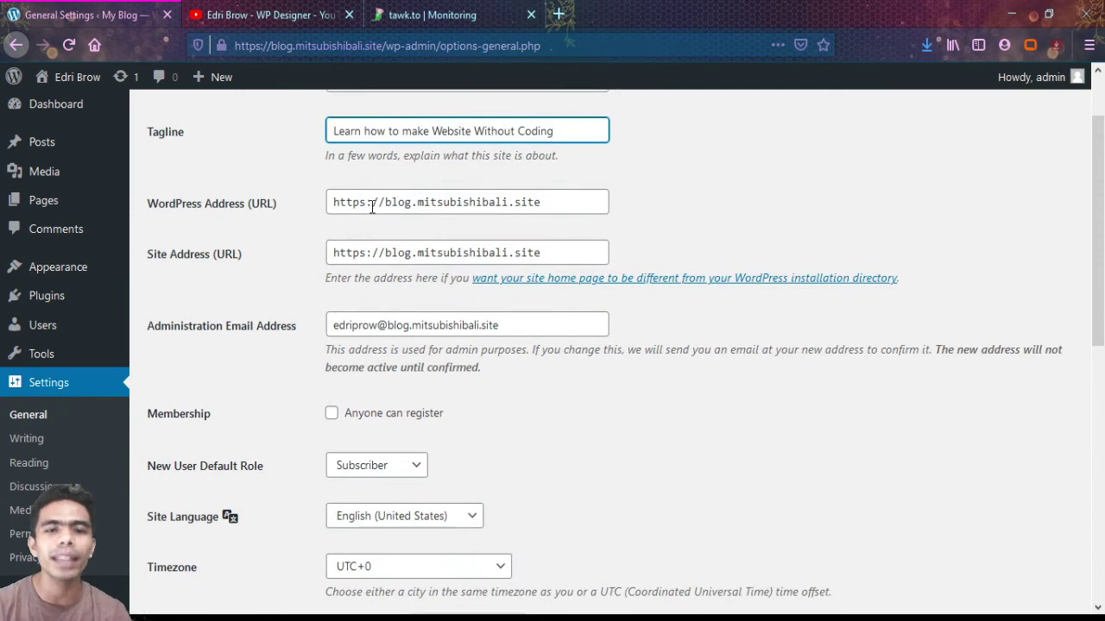
click(372, 202)
drag(331, 207, 607, 206)
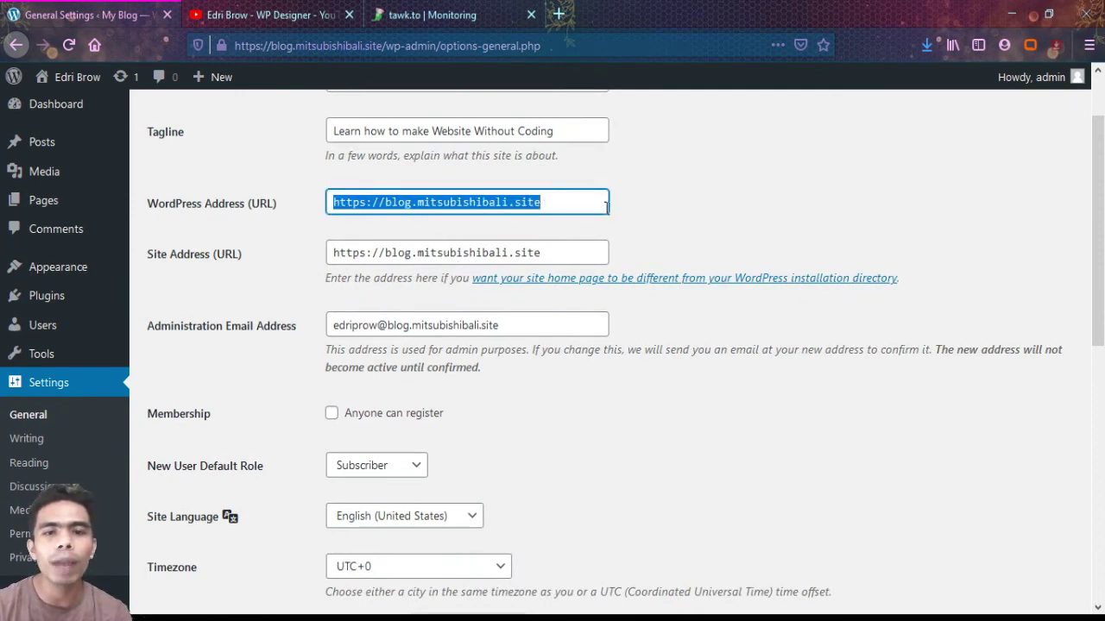
click(372, 202)
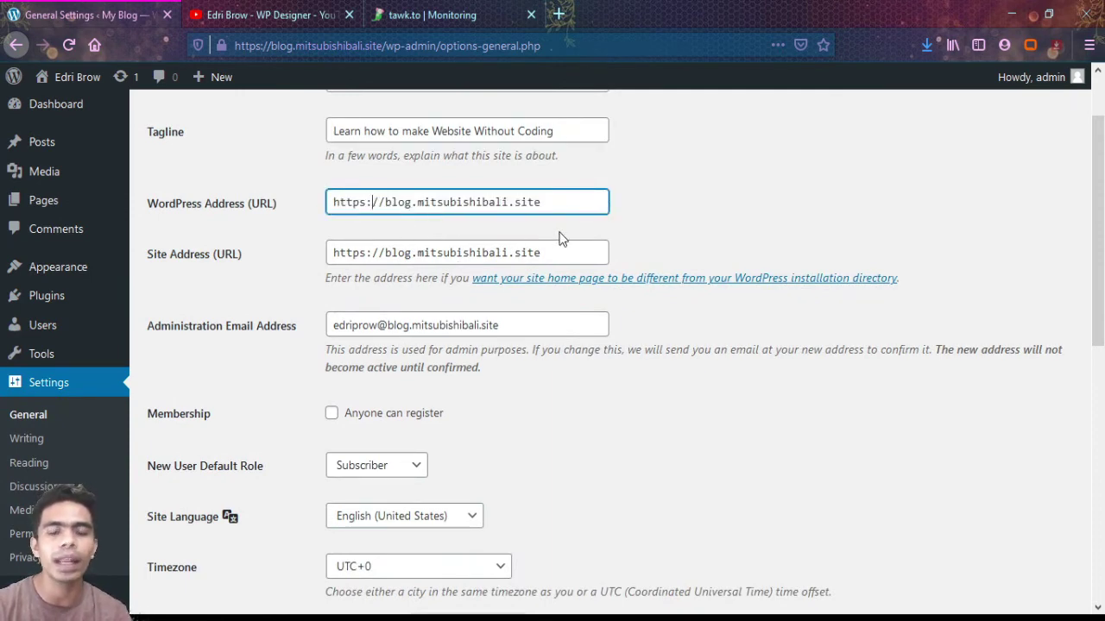
key(Delete)
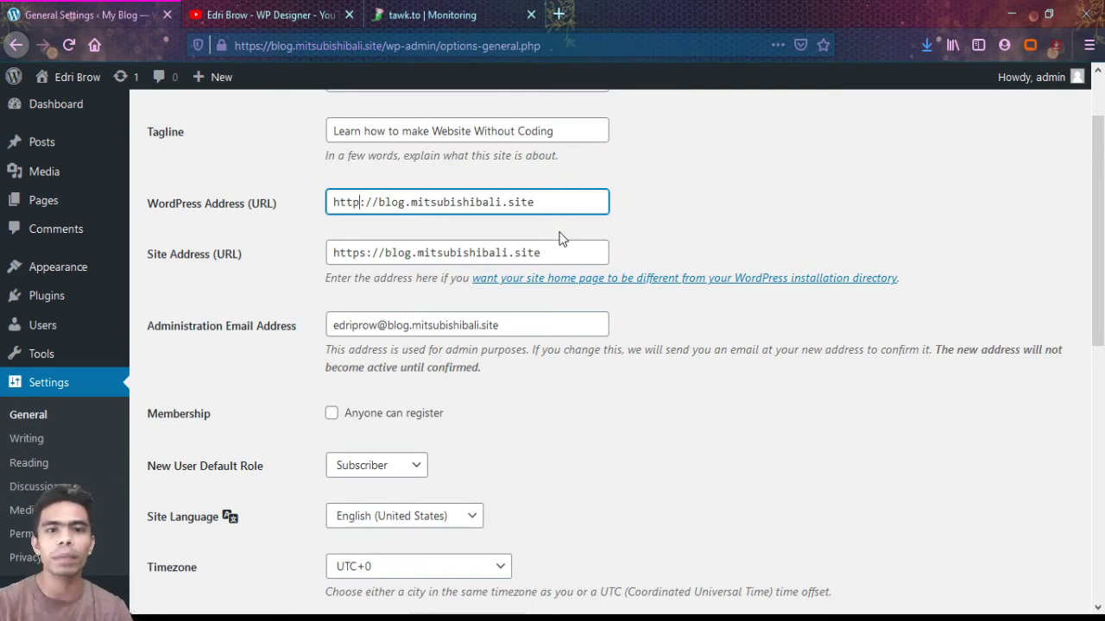
text(s)
click(702, 215)
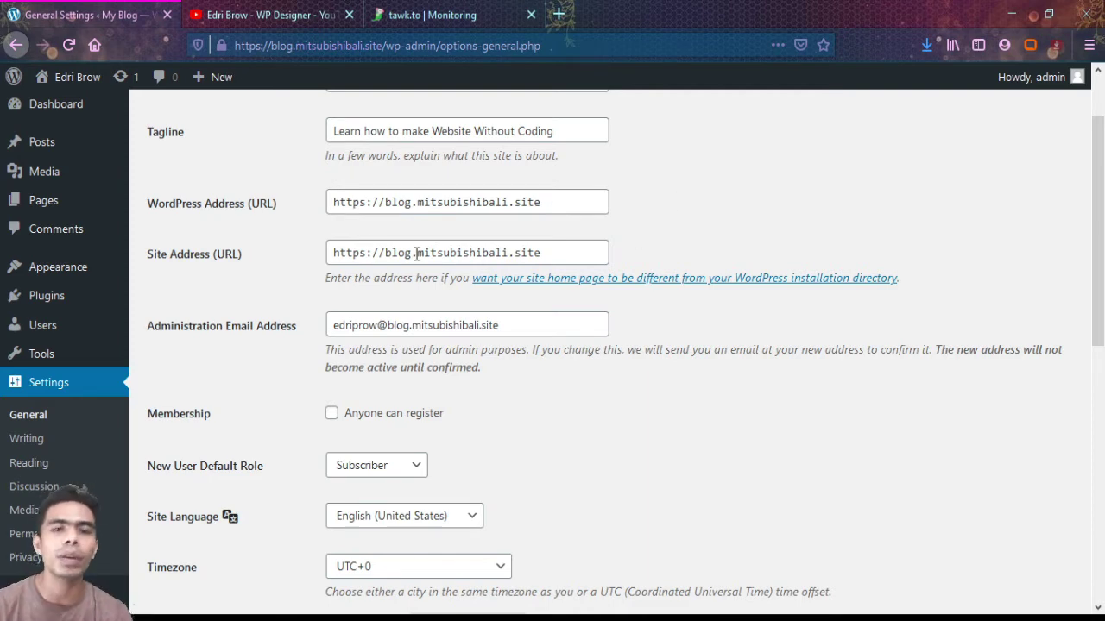
- Compare the WordPress Address (URL) with the Site Address (URL)
drag(333, 202, 630, 204)
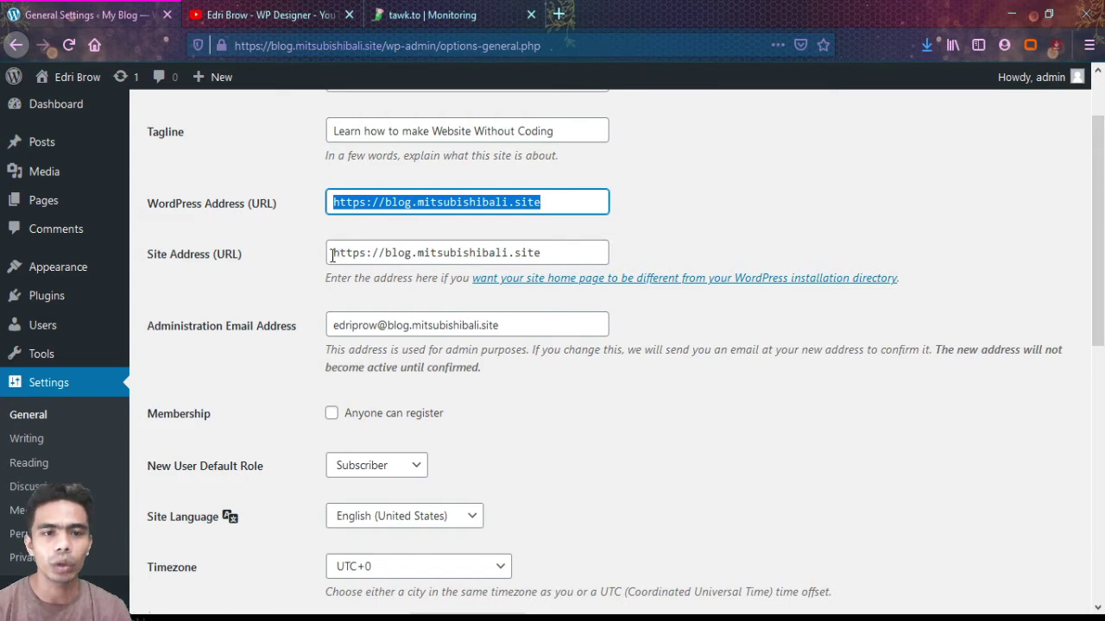
drag(333, 253, 644, 257)
click(576, 256)
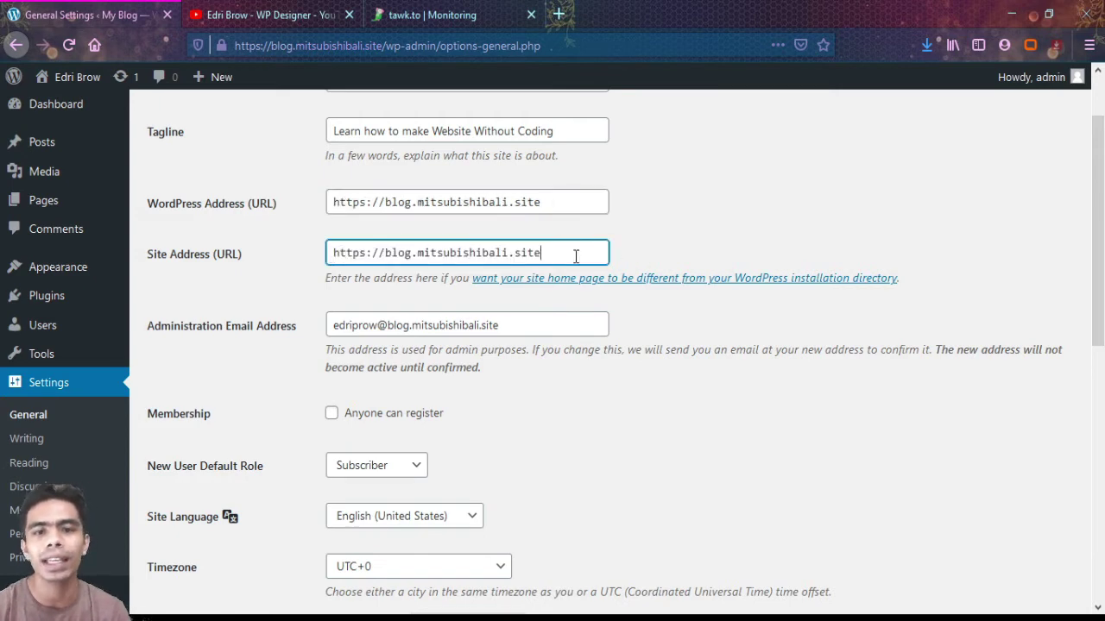
scroll(727, 350, down, 2)
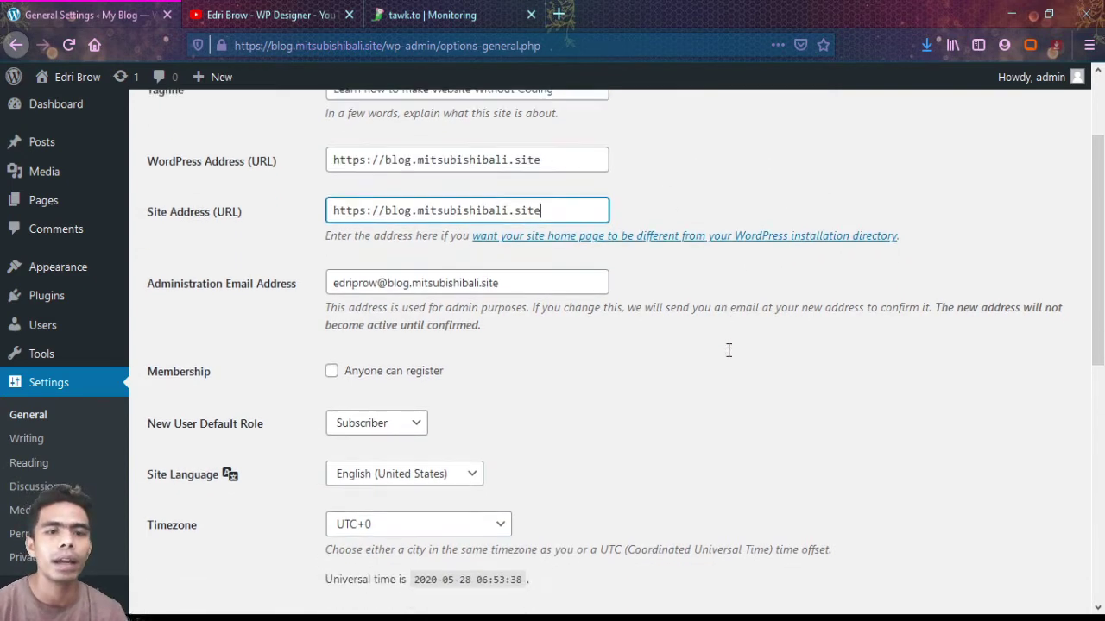
- Examine the Administration Email Address setting and its note about confirming a new address
drag(543, 243, 145, 238)
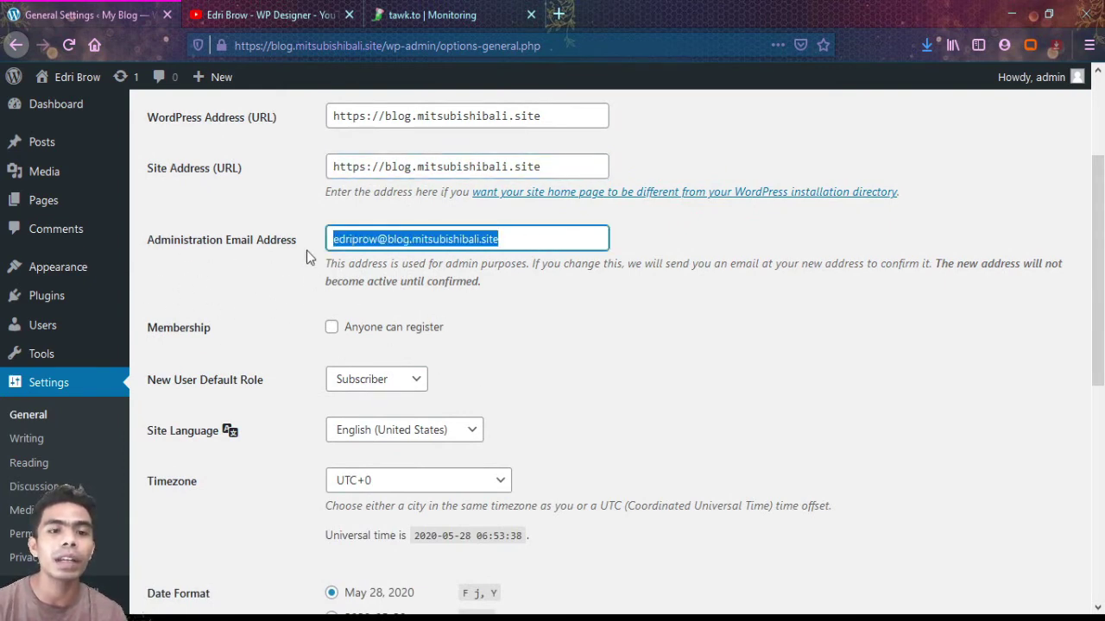
click(535, 244)
drag(552, 241, 205, 251)
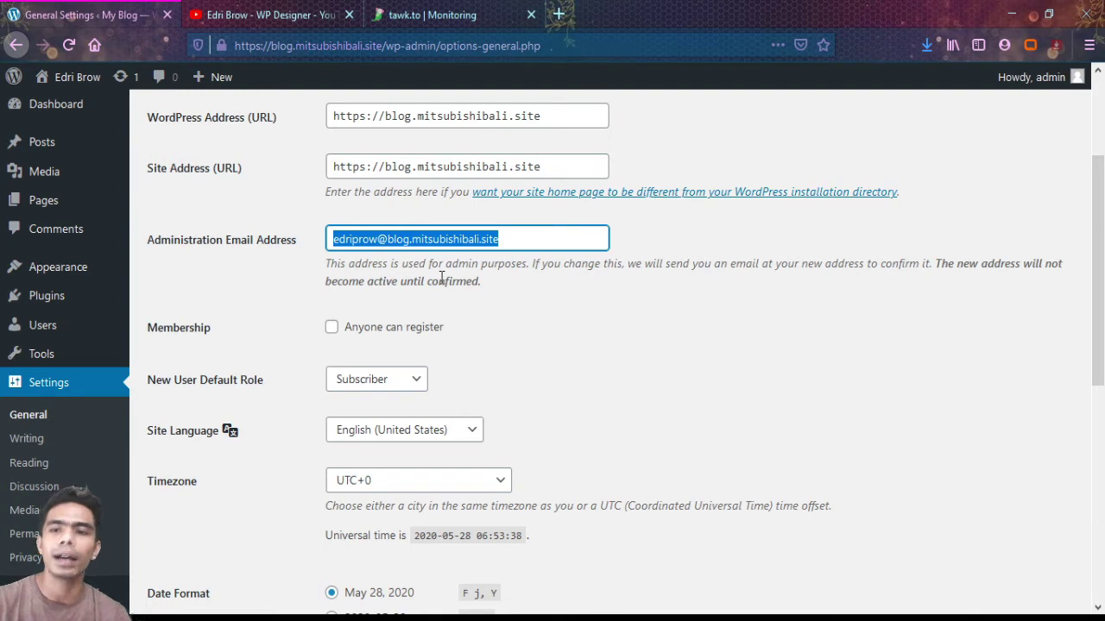
scroll(518, 363, down, 5)
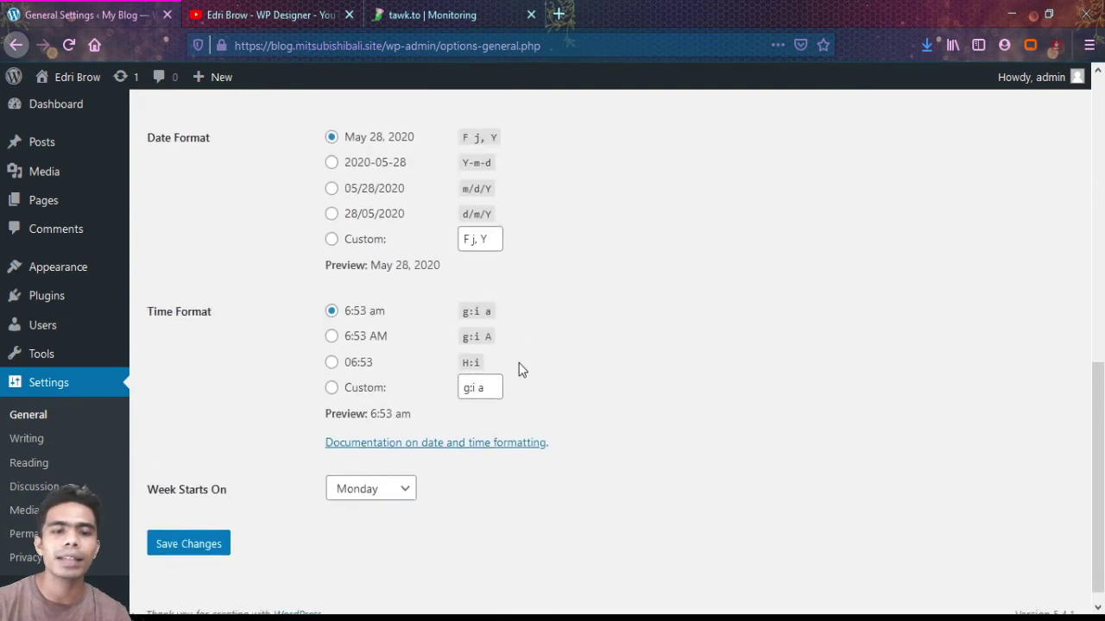
scroll(519, 362, up, 5)
scroll(531, 369, up, 2)
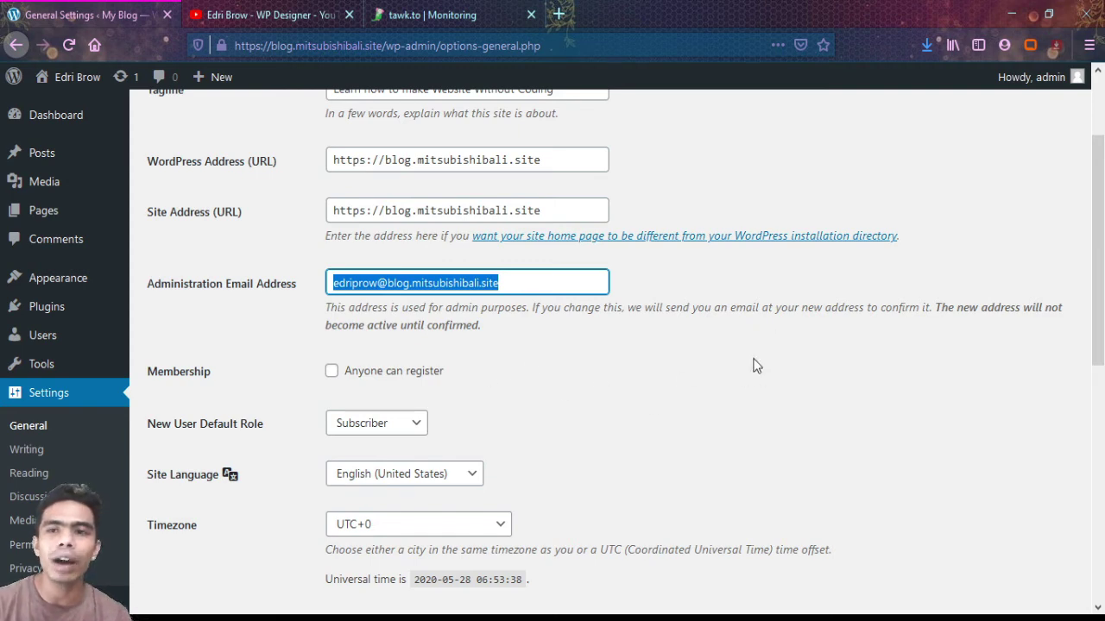
click(412, 283)
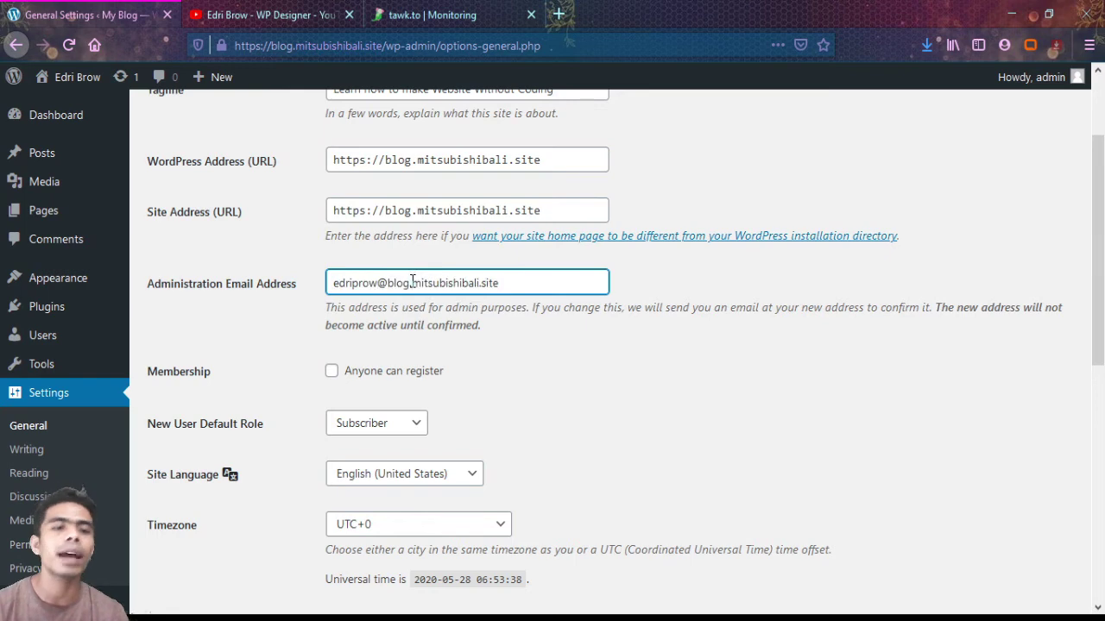
- Allow anyone to register, view the New User Default Role setting, and turn open registration off again
scroll(412, 283, down, 2)
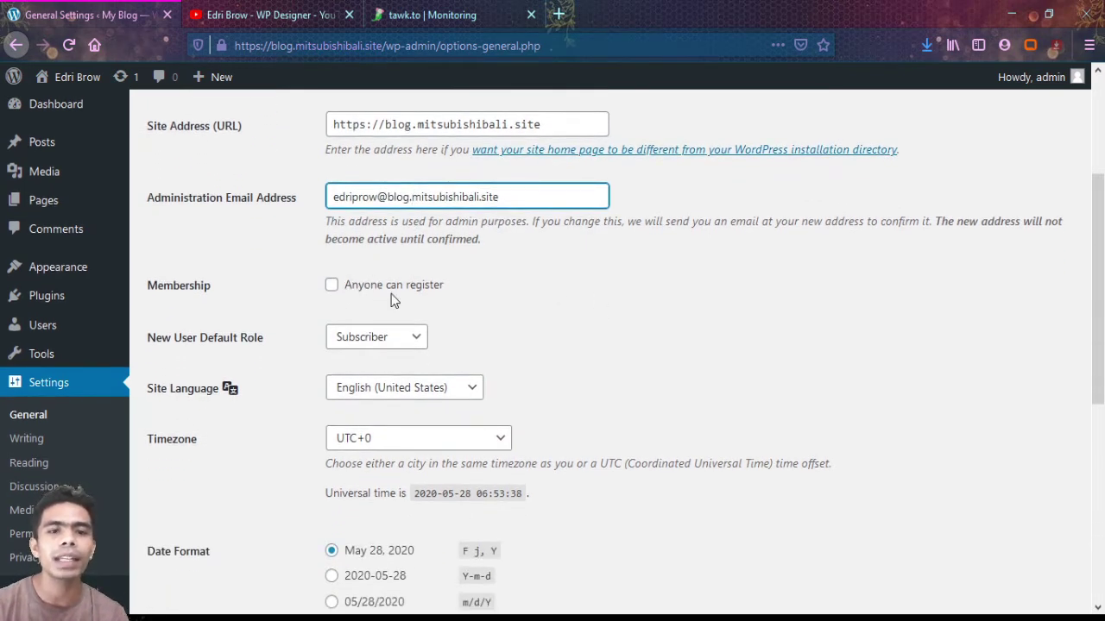
scroll(391, 294, down, 1)
scroll(391, 294, up, 3)
scroll(393, 299, down, 2)
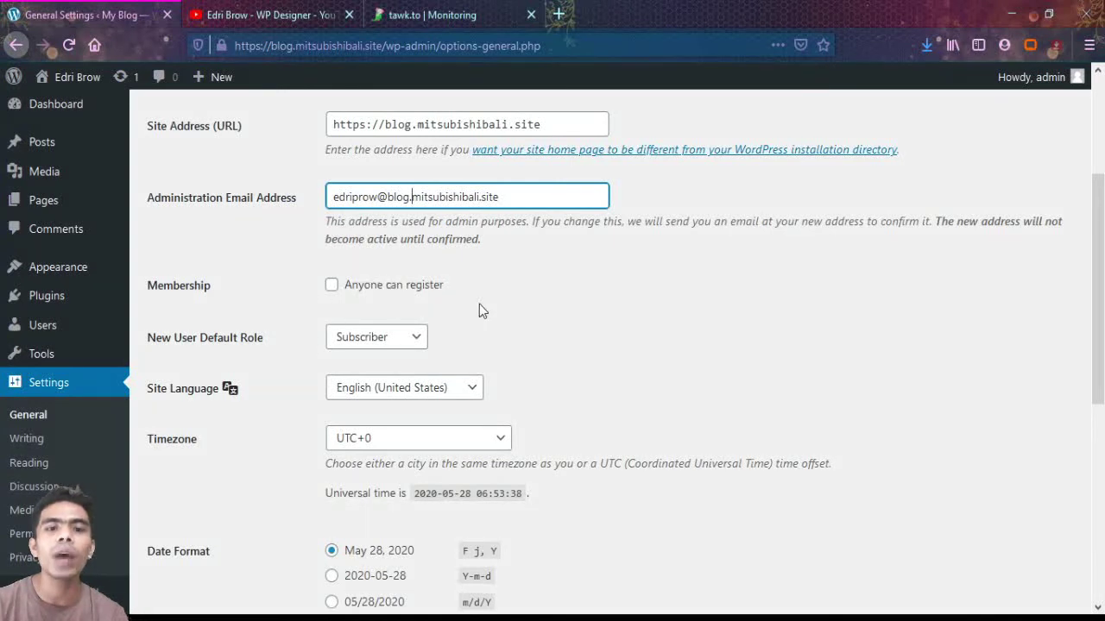
click(332, 288)
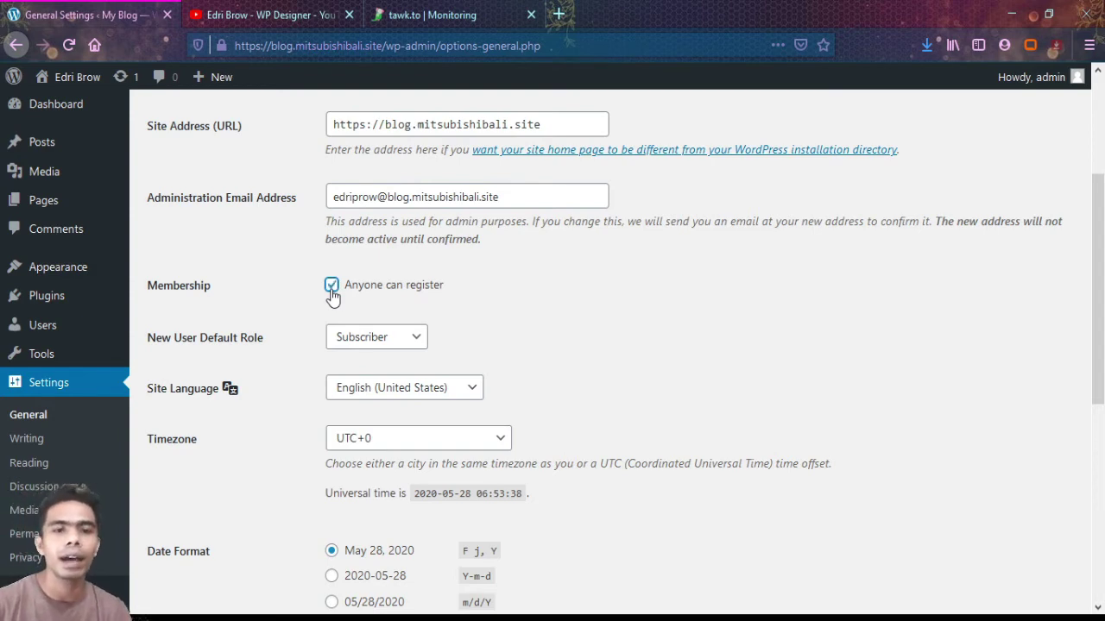
click(397, 336)
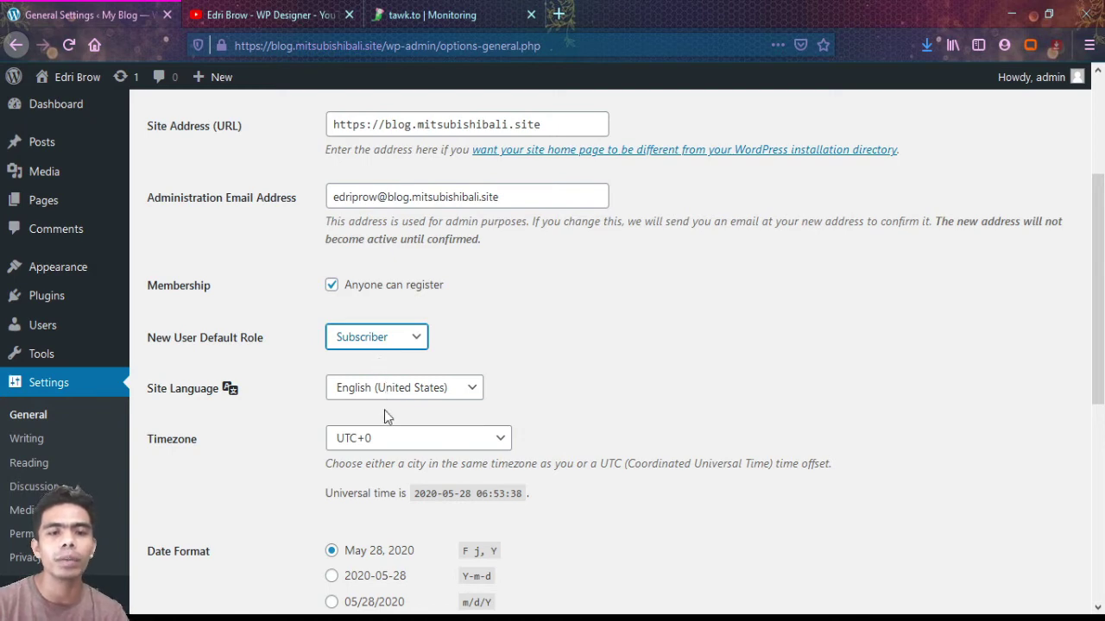
click(331, 285)
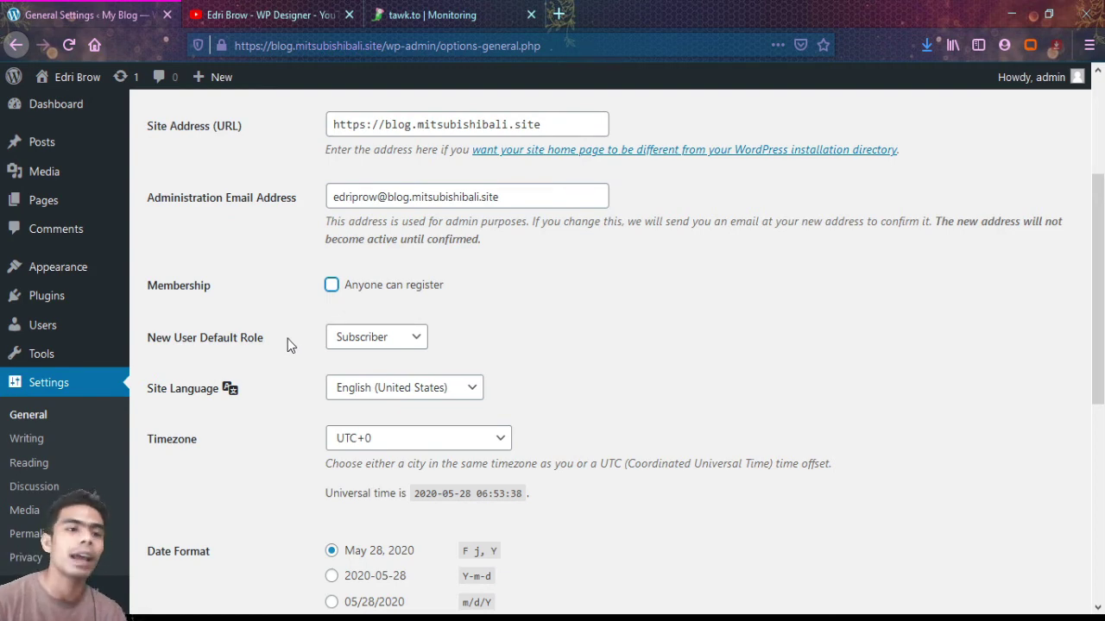
mouse_move(23, 326)
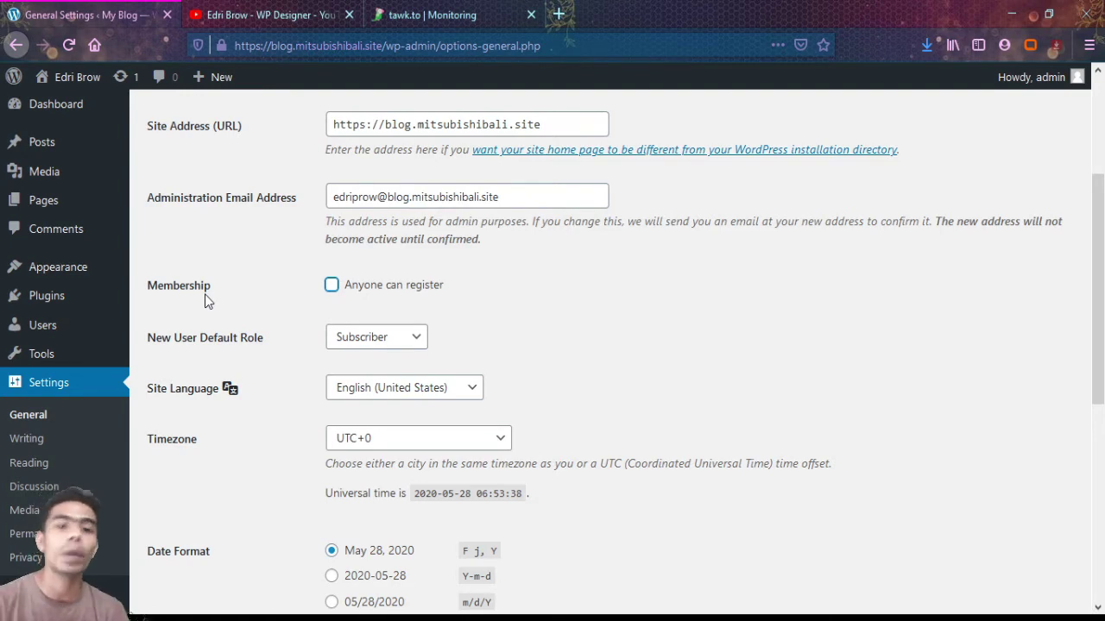
- View the available Site Language and Timezone choices without changing either setting
scroll(205, 294, down, 2)
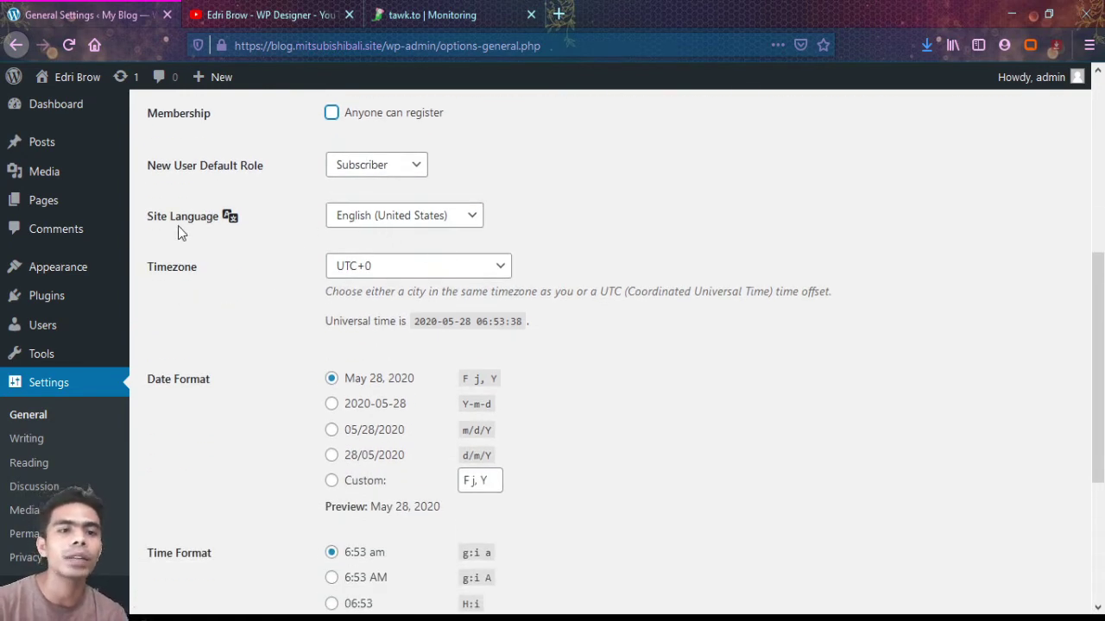
click(418, 222)
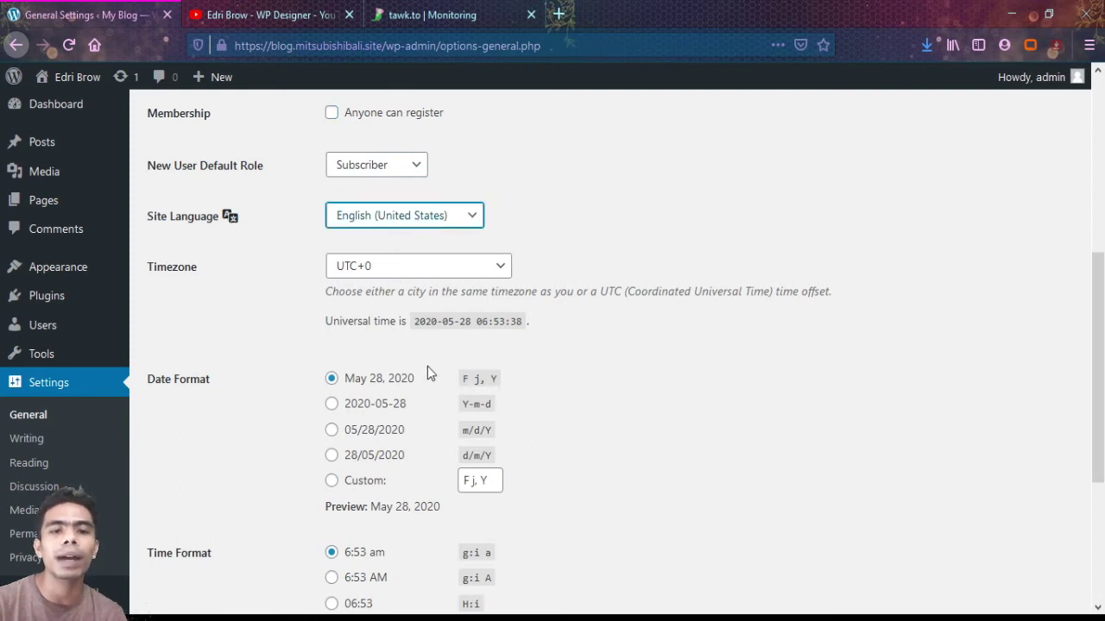
click(640, 200)
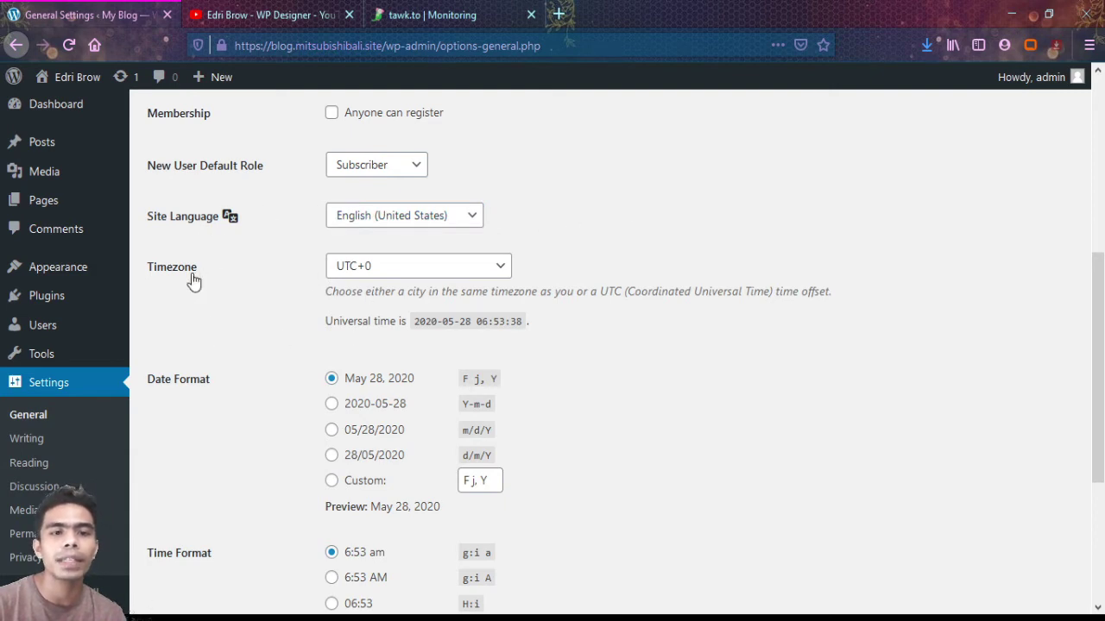
click(364, 268)
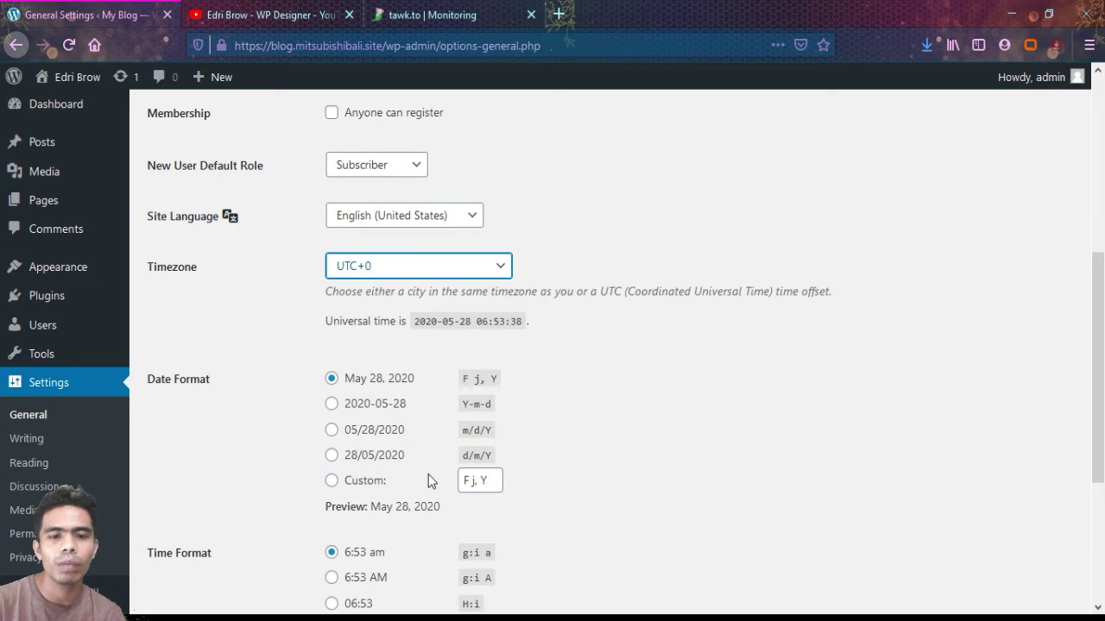
click(244, 368)
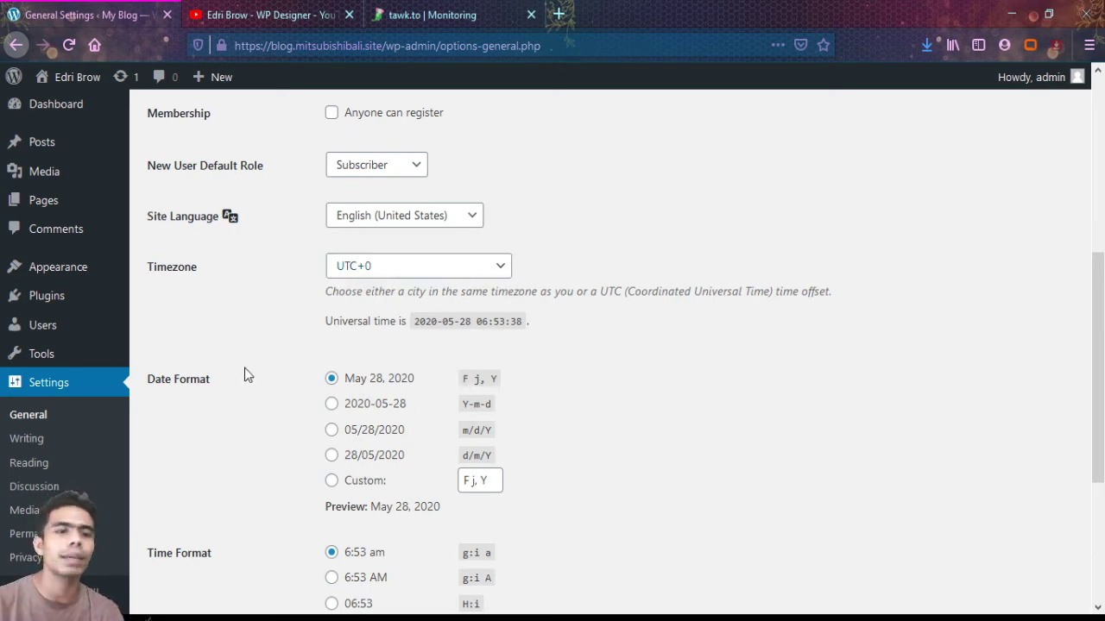
- Review the date and time format options and view the Week Starts On choices
scroll(244, 367, down, 3)
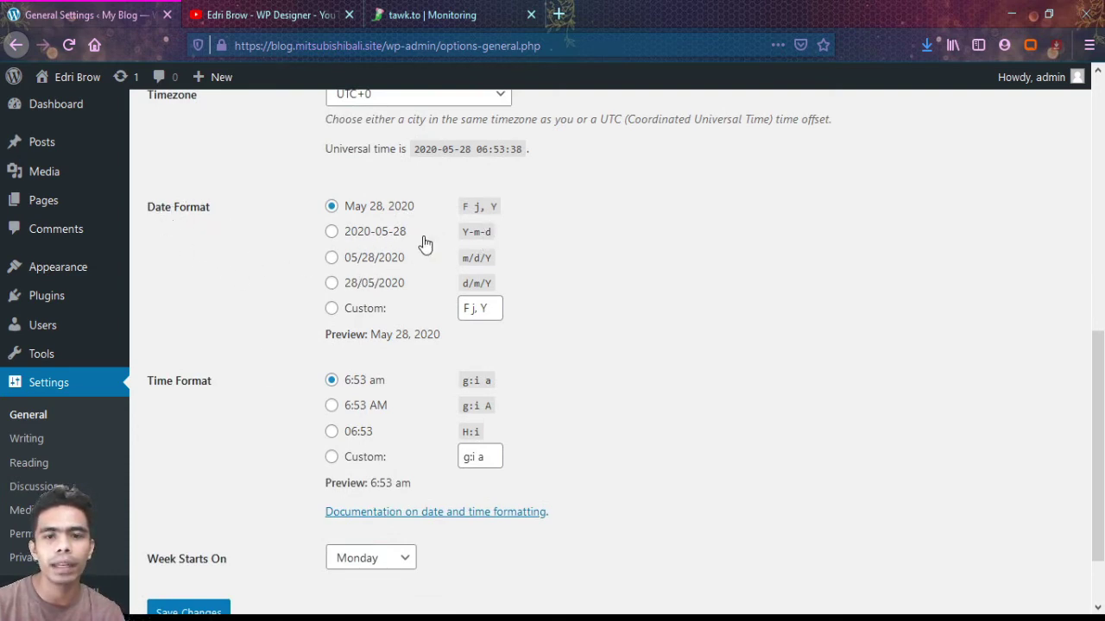
scroll(286, 308, down, 2)
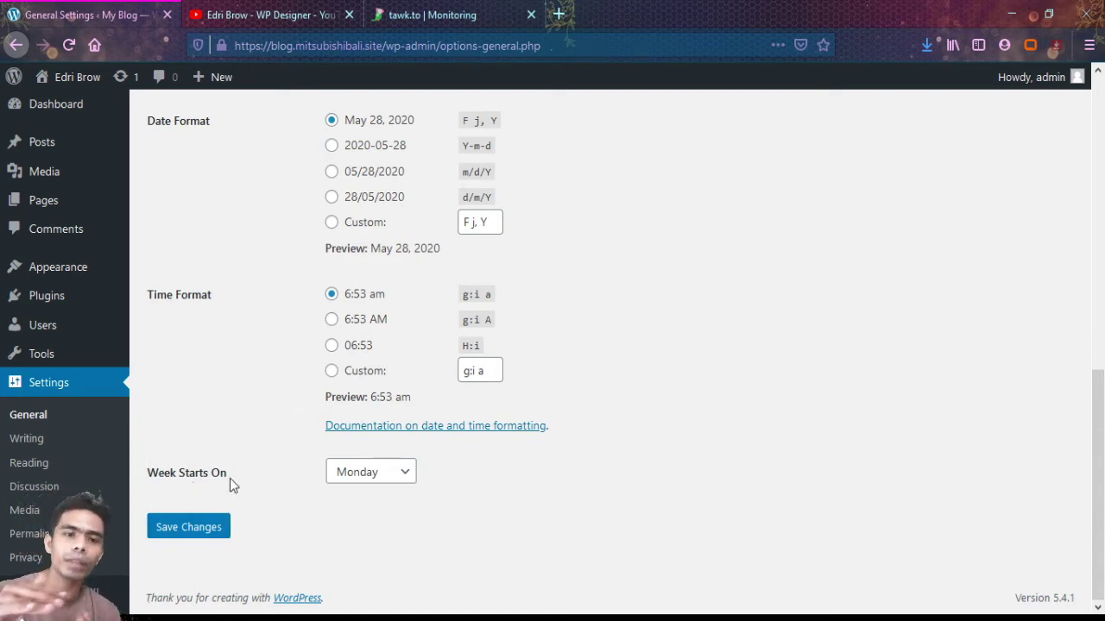
click(384, 485)
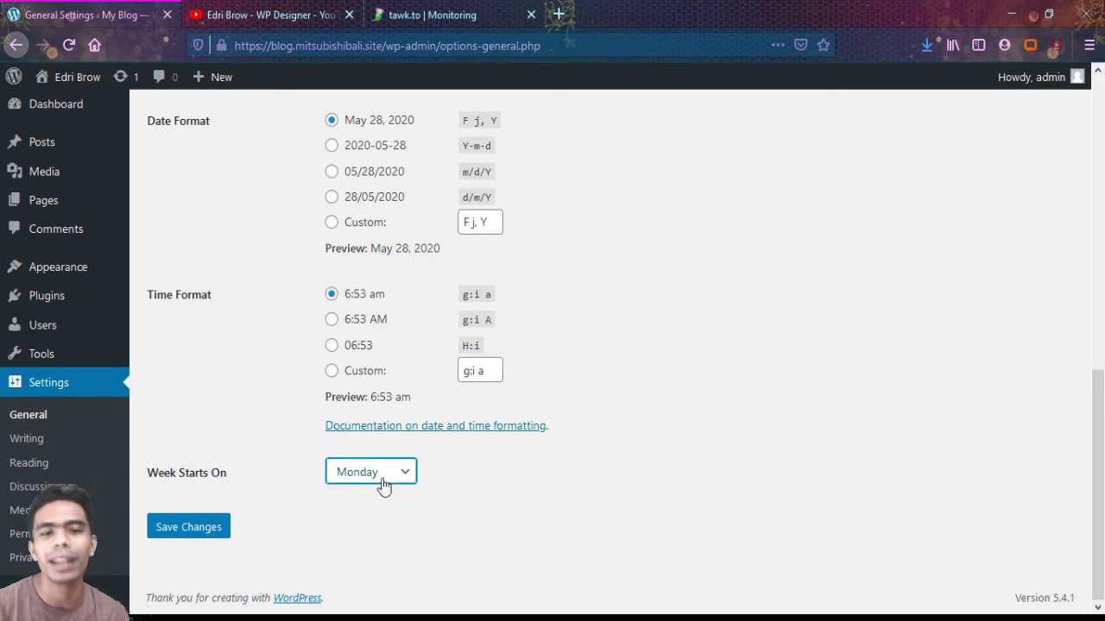
click(266, 389)
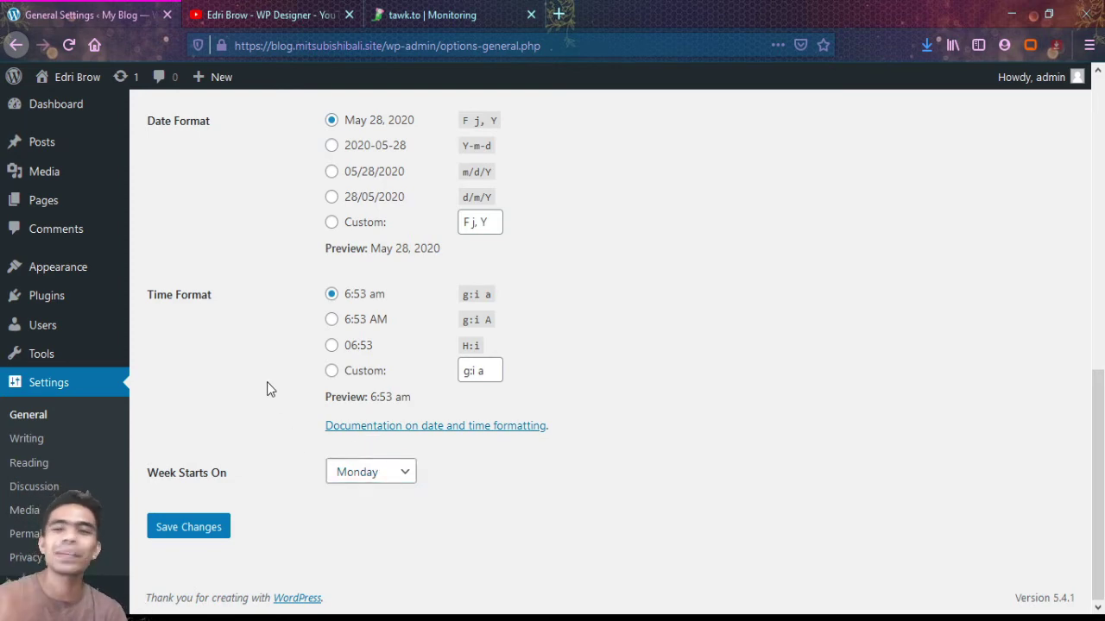
- Save the general settings and open the Writing settings
click(211, 519)
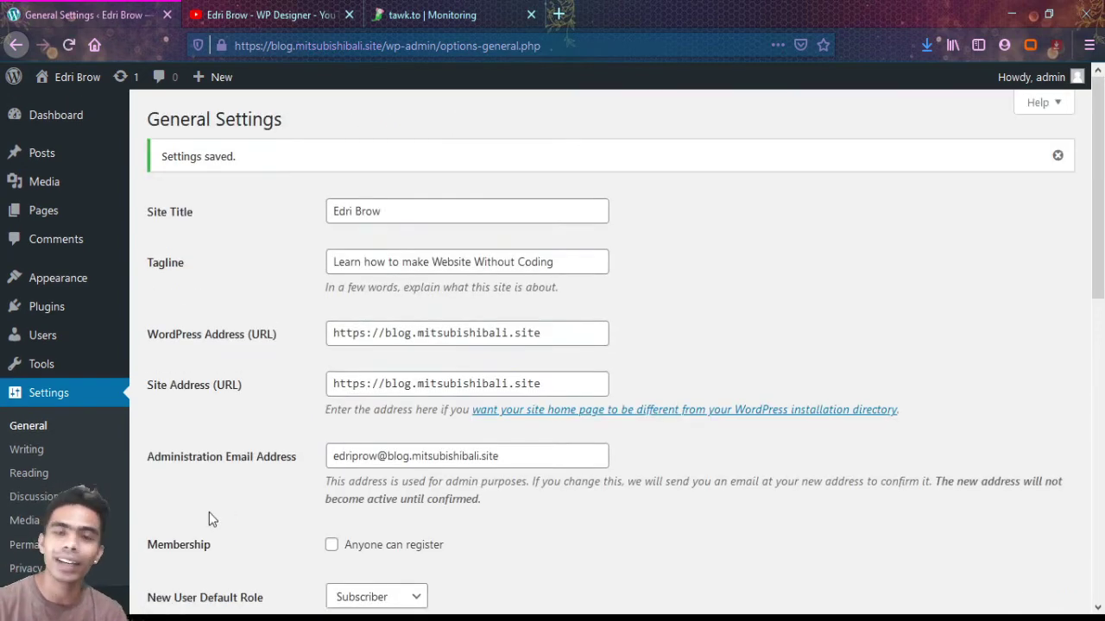
scroll(209, 512, down, 3)
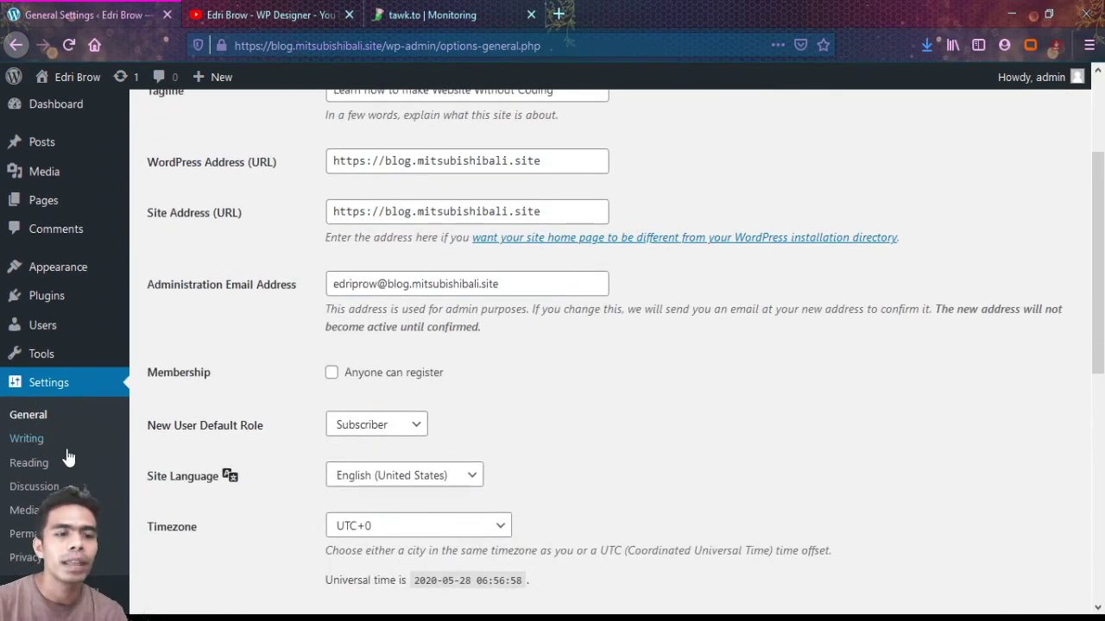
click(35, 438)
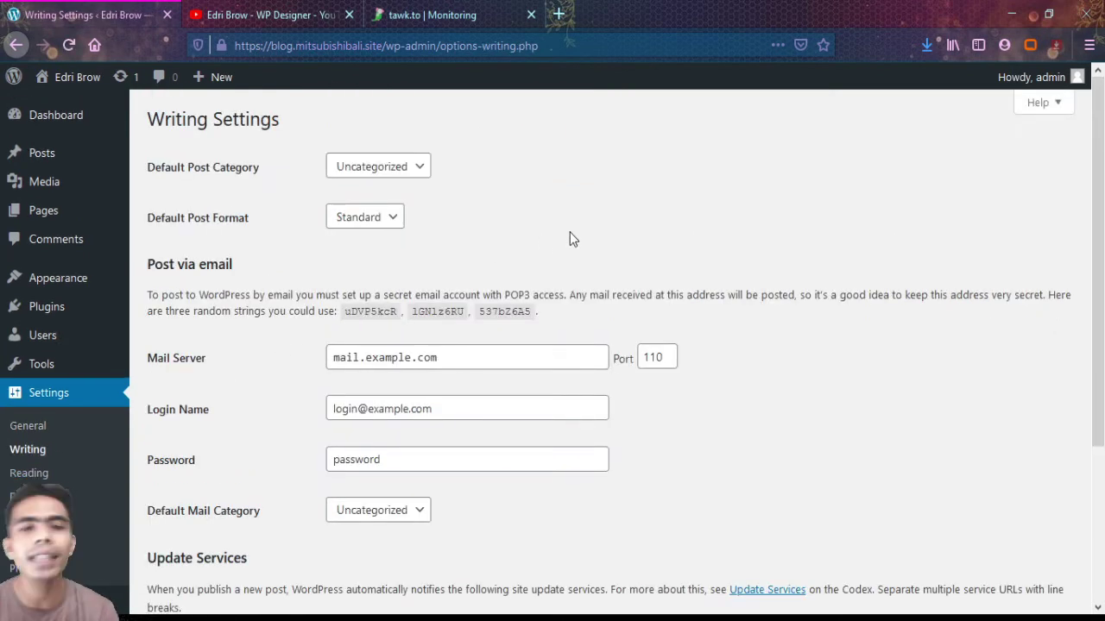
- Review the Default Post Category and Default Post Format settings and skim the rest of the Writing settings
scroll(570, 236, down, 4)
scroll(570, 236, up, 4)
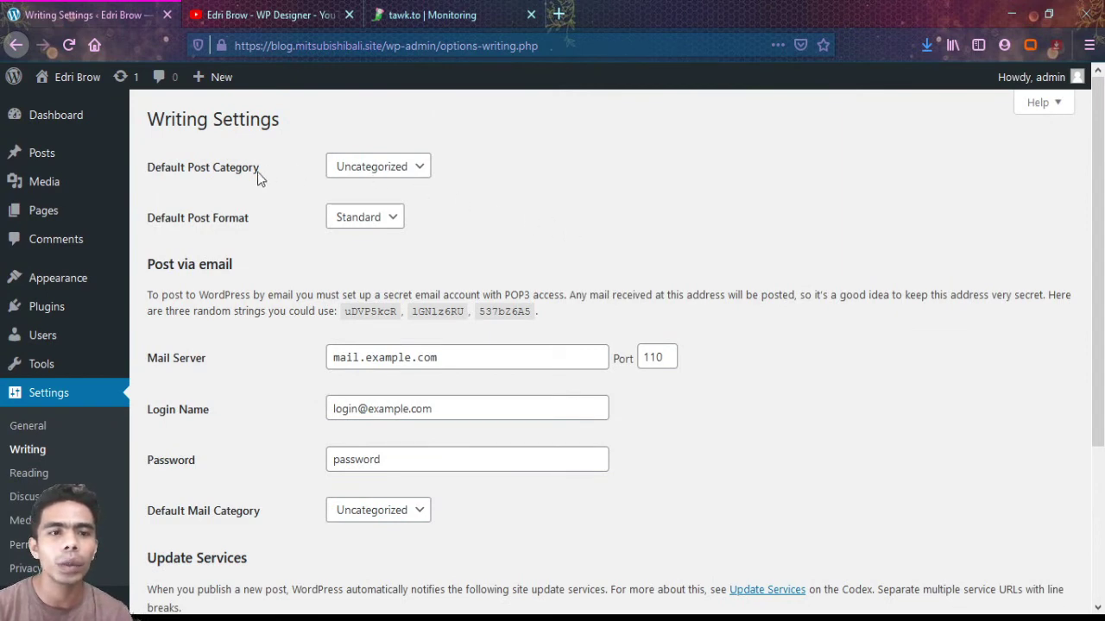
click(384, 173)
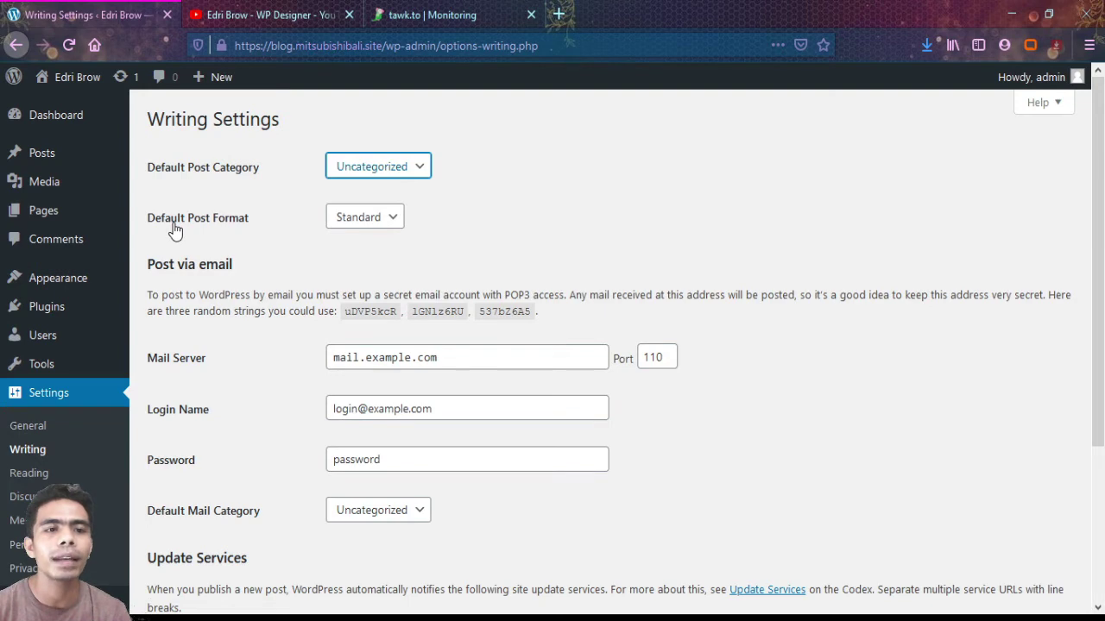
click(393, 226)
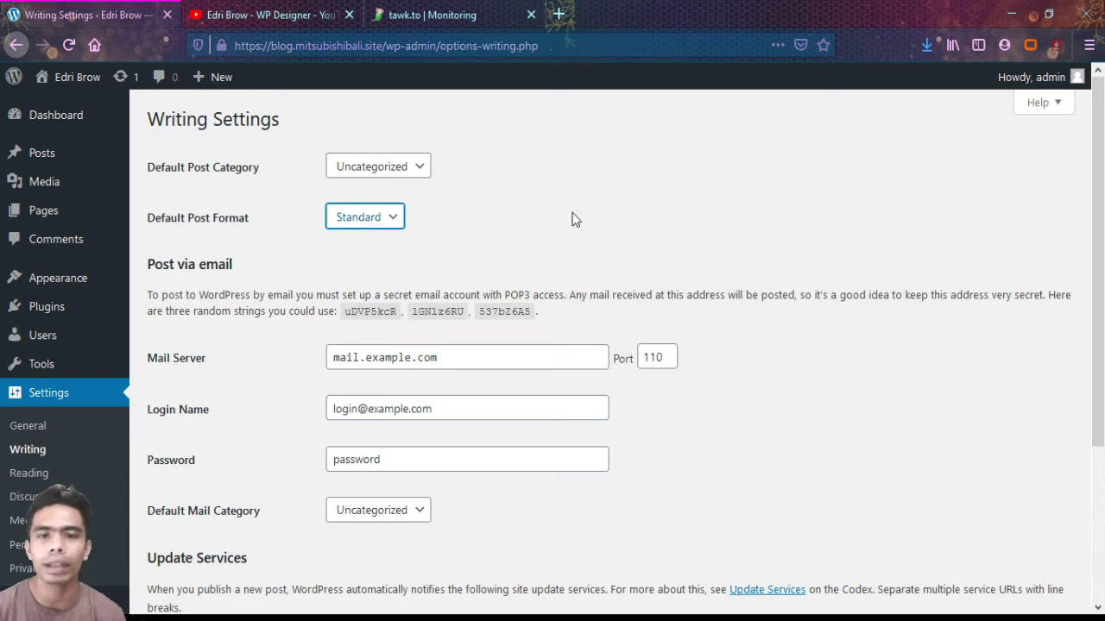
scroll(630, 243, down, 2)
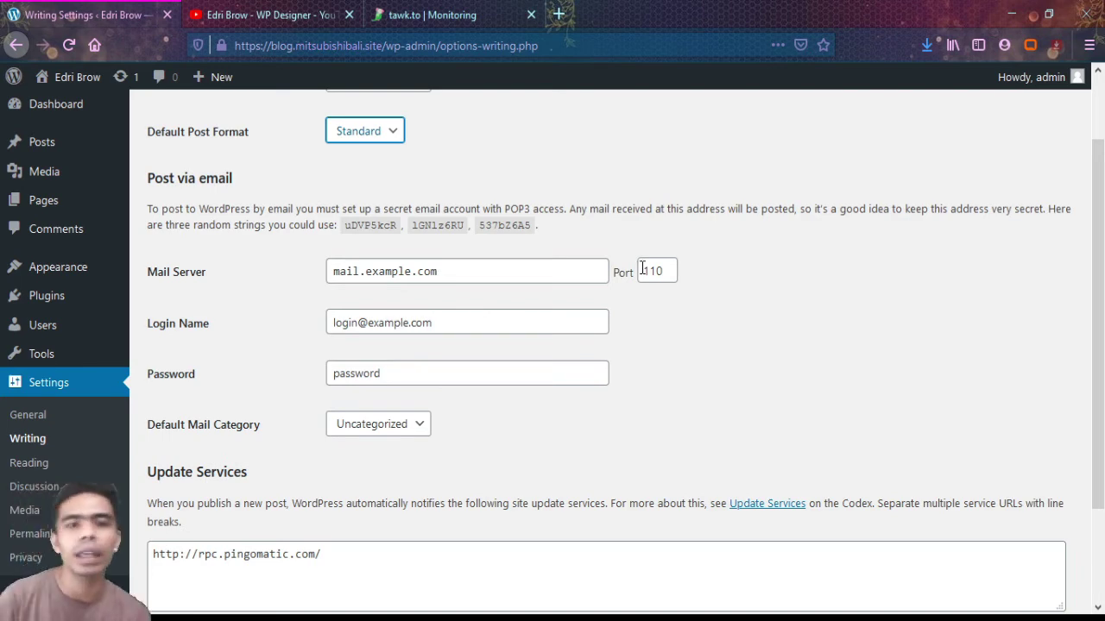
scroll(642, 269, down, 3)
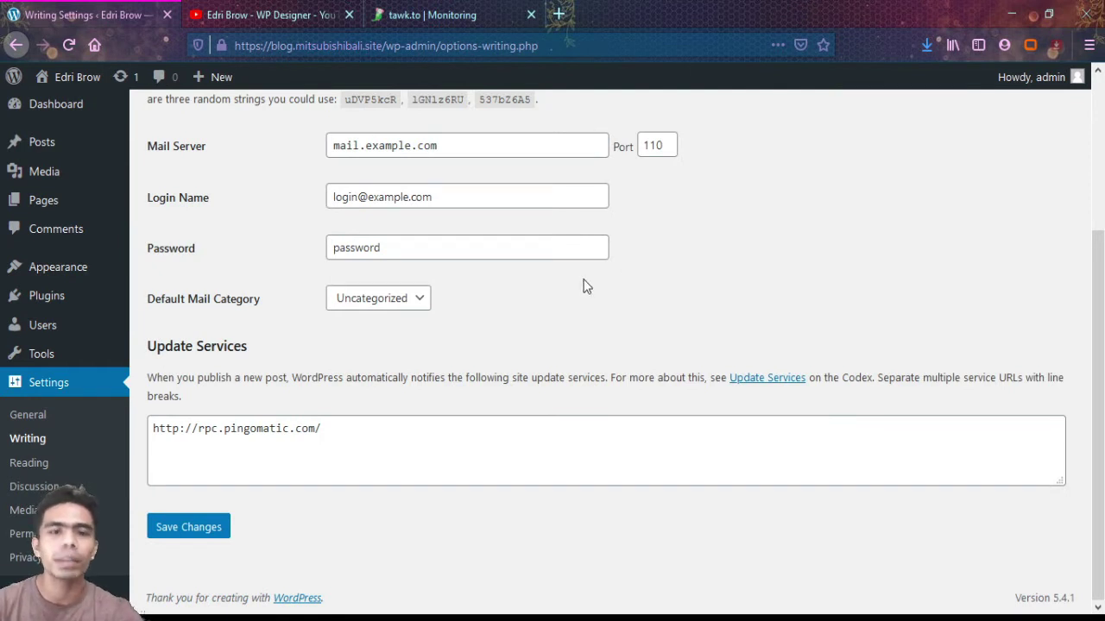
scroll(434, 269, up, 2)
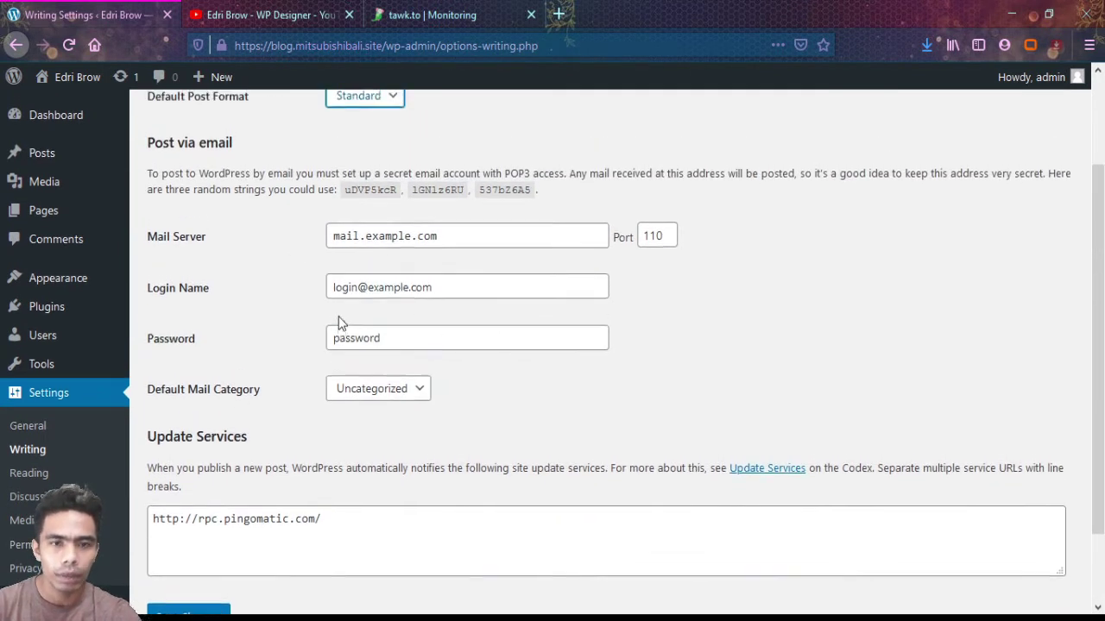
scroll(337, 321, up, 2)
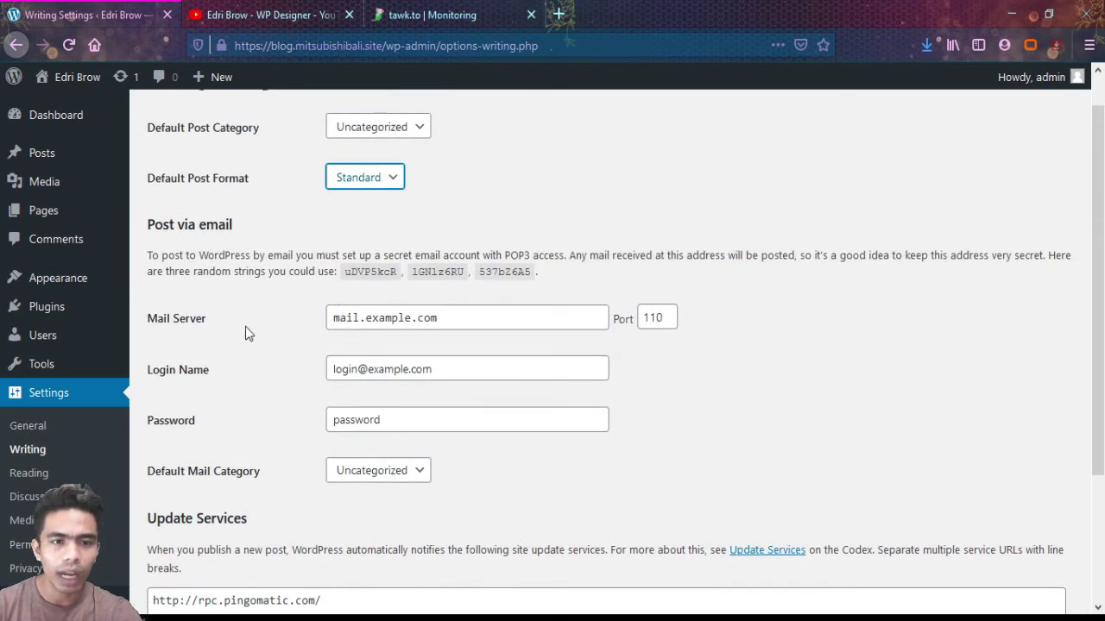
- Examine the Mail Server, Login Name and Password fields of the Post via email section without changing them
scroll(247, 330, down, 2)
click(352, 231)
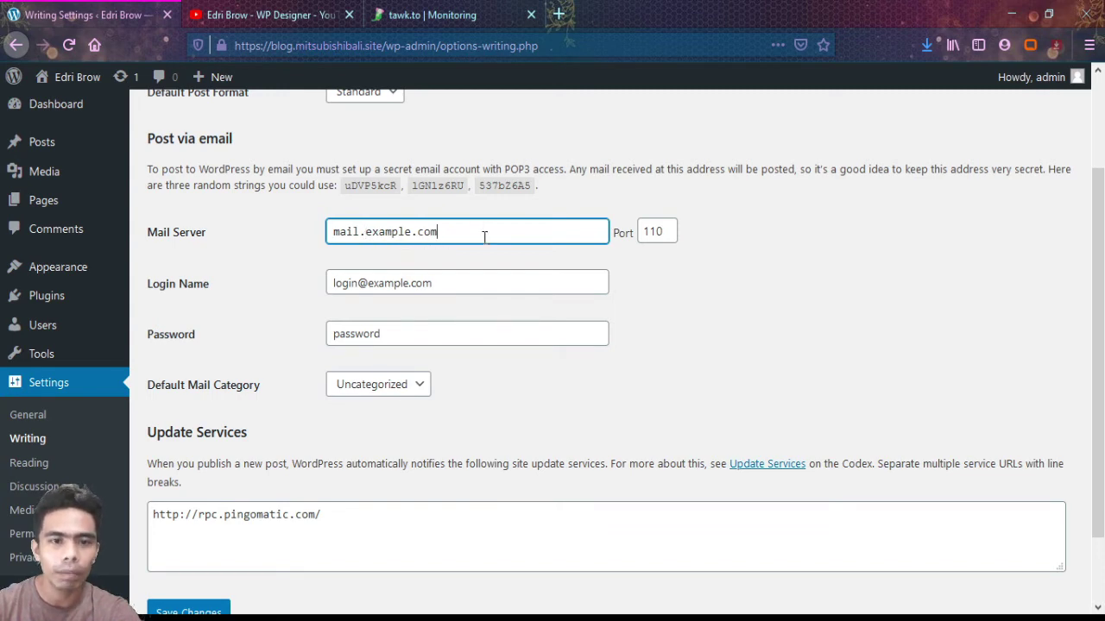
click(369, 283)
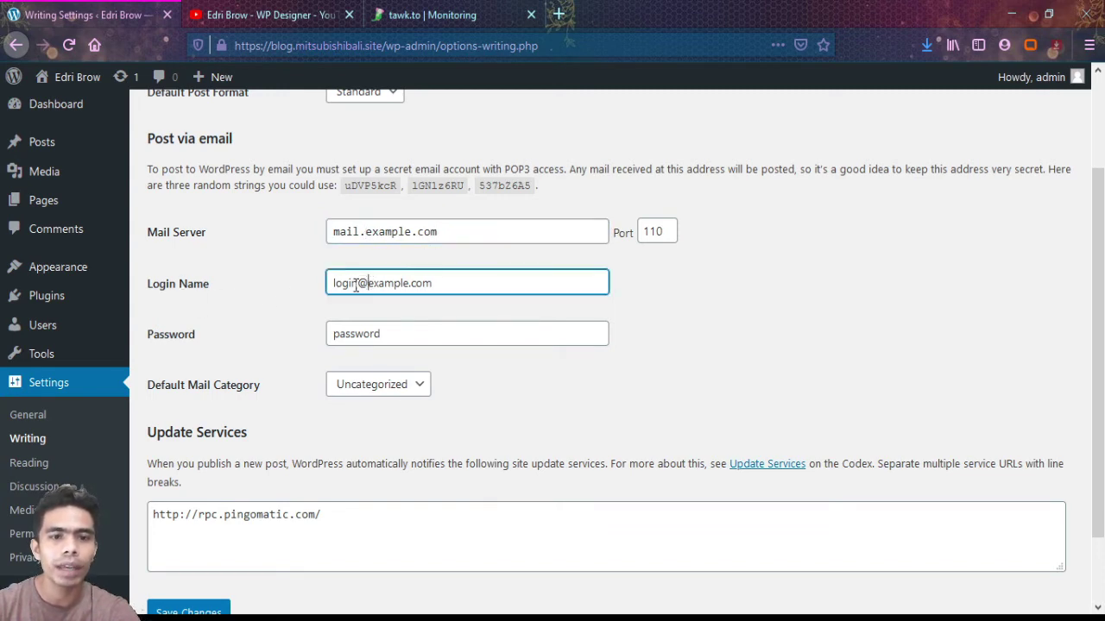
click(436, 283)
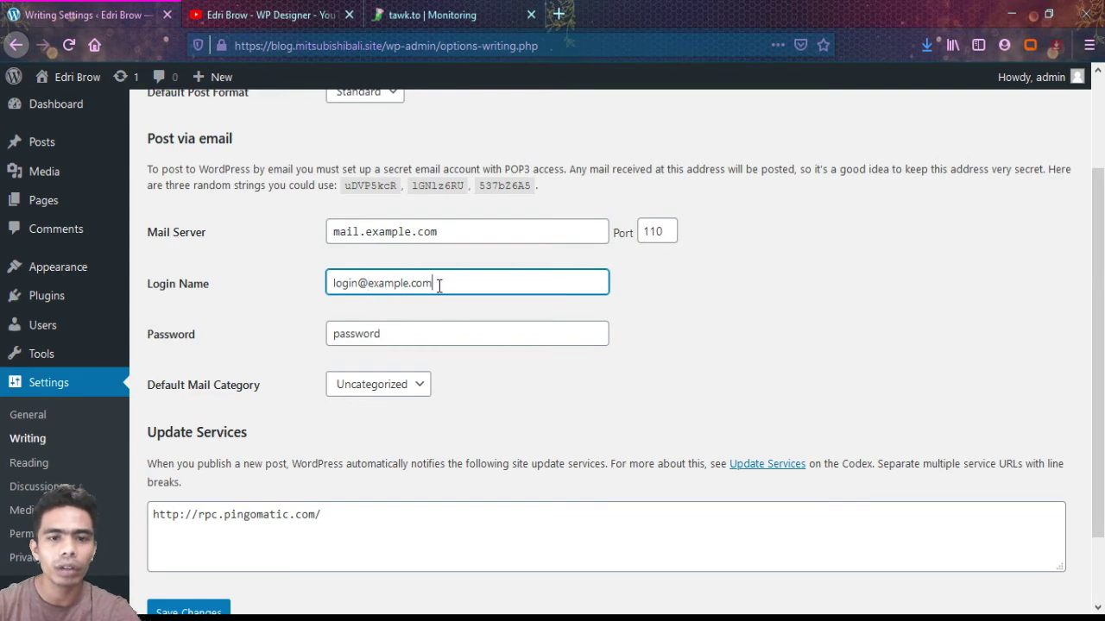
click(421, 343)
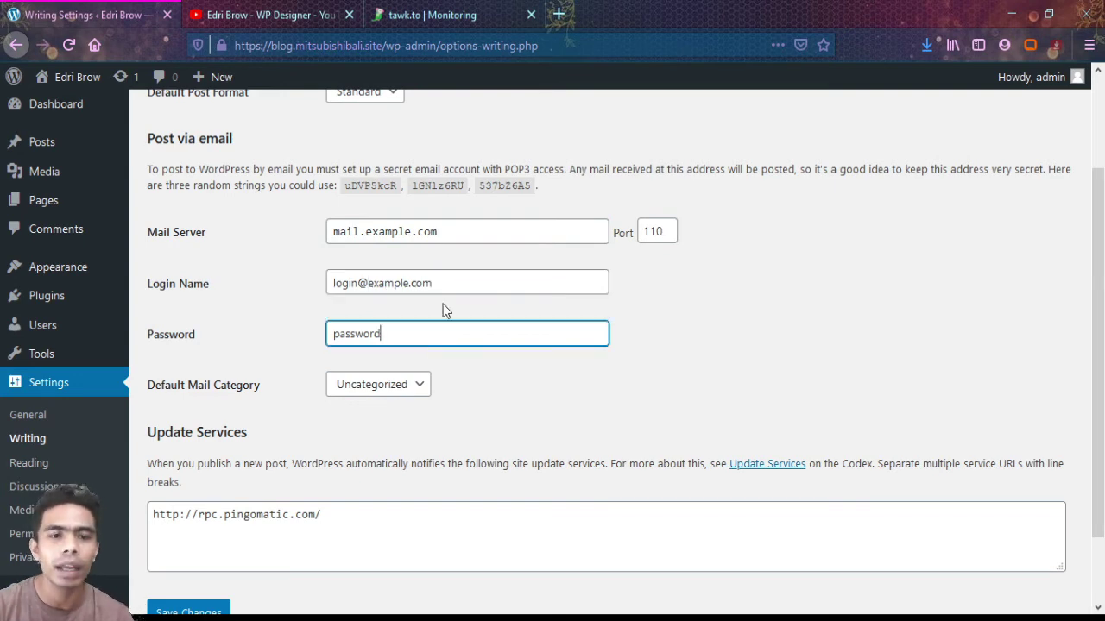
click(455, 259)
click(461, 228)
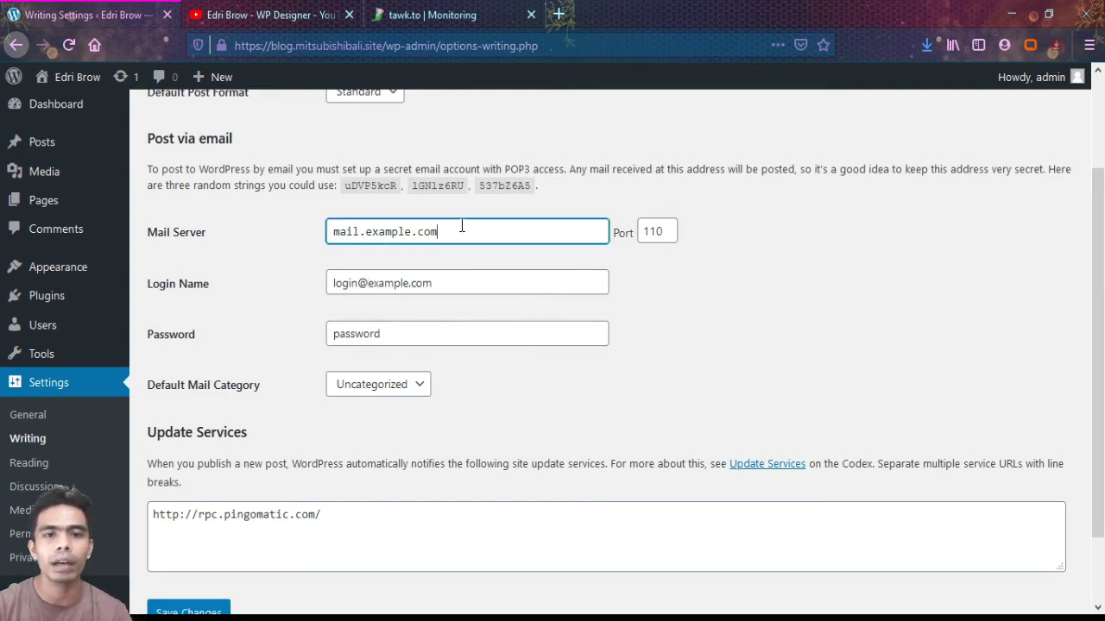
click(386, 234)
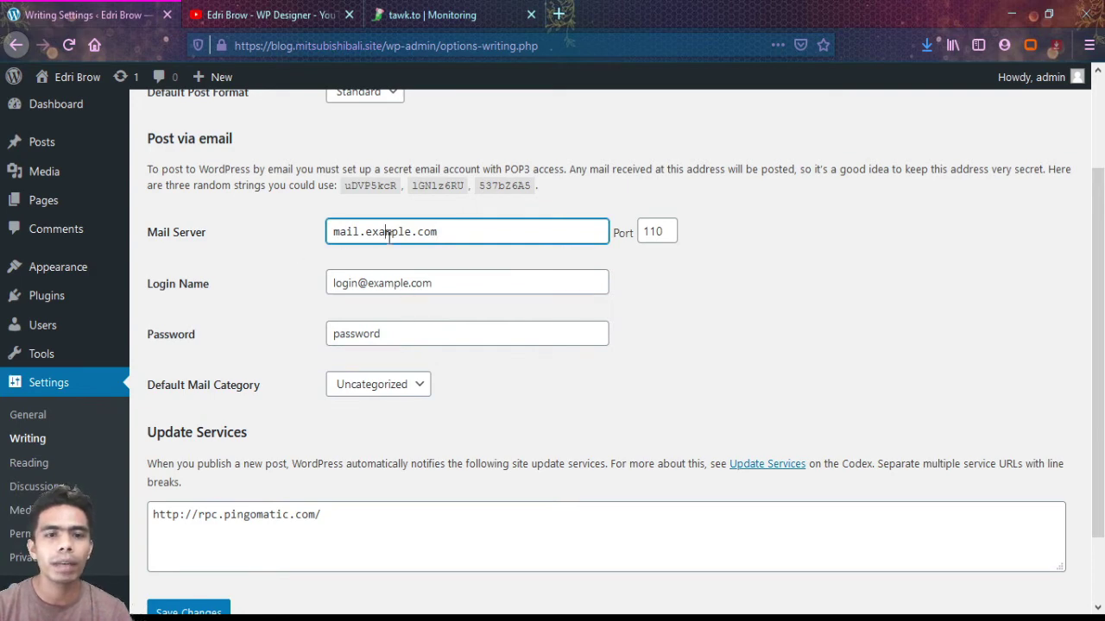
click(421, 287)
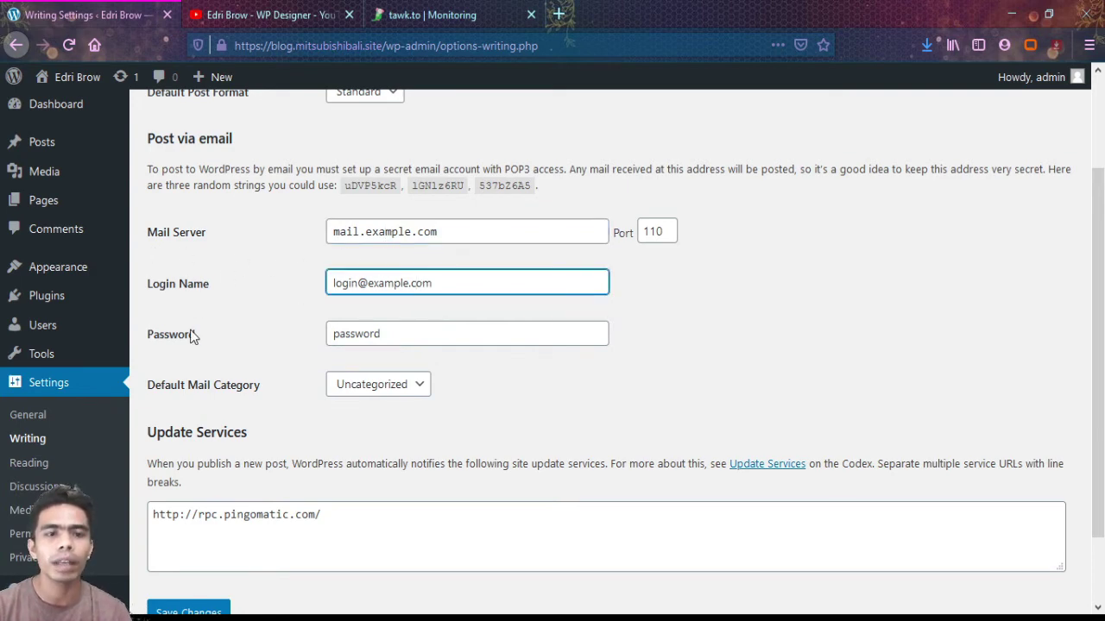
click(406, 336)
scroll(234, 328, down, 2)
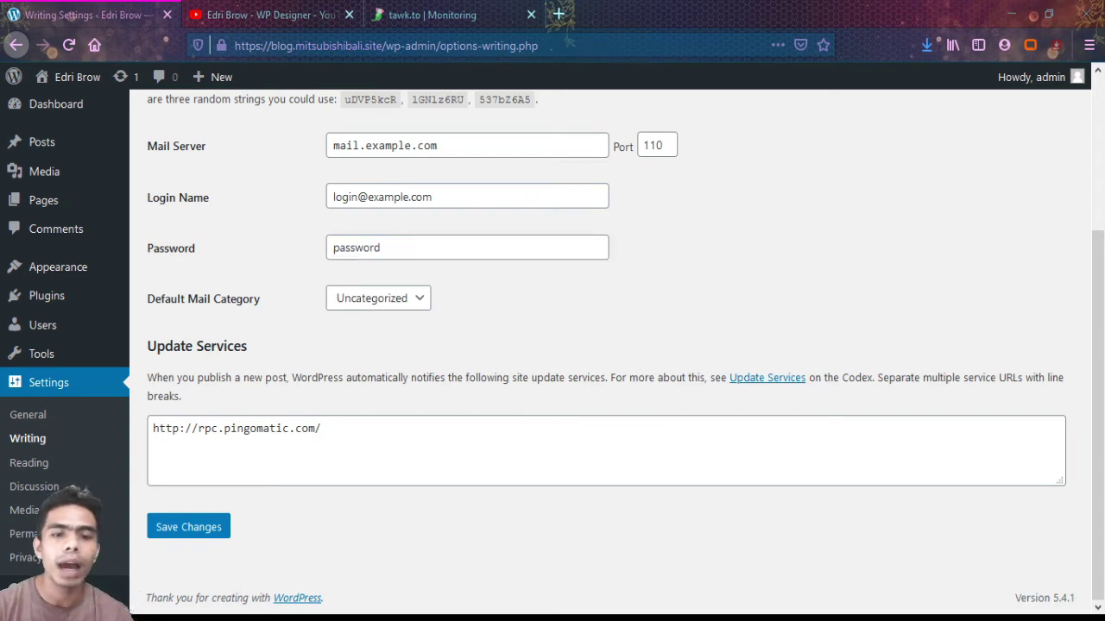
key(alt+Tab)
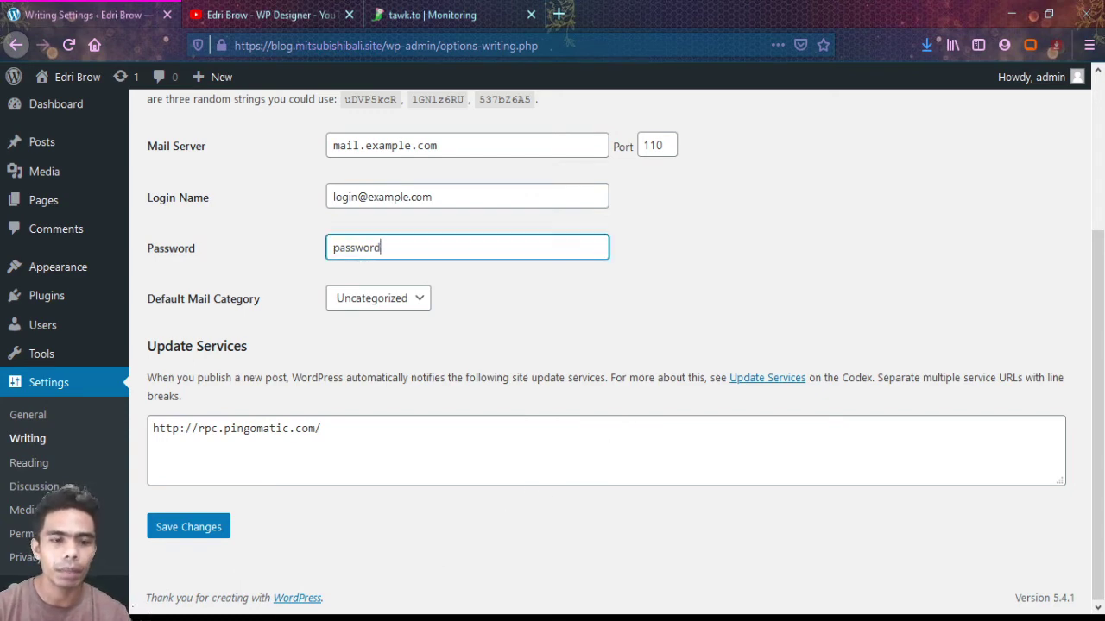
- Open the Codex article on Update Services and compare its XML-RPC Ping Services list with the URL in the Update Services box
drag(345, 429, 111, 439)
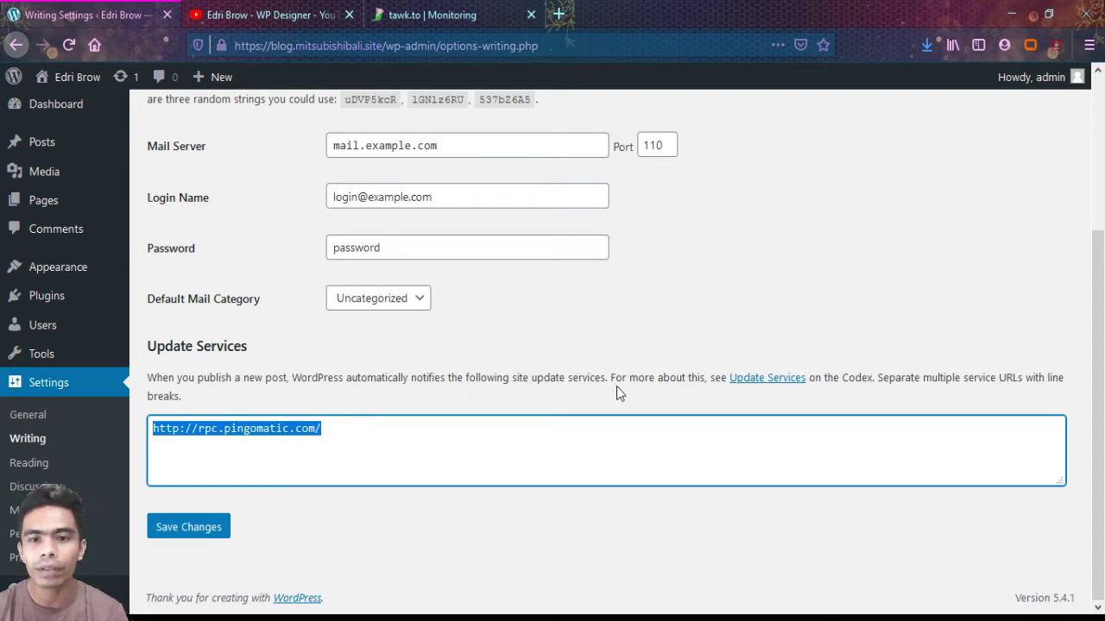
click(365, 436)
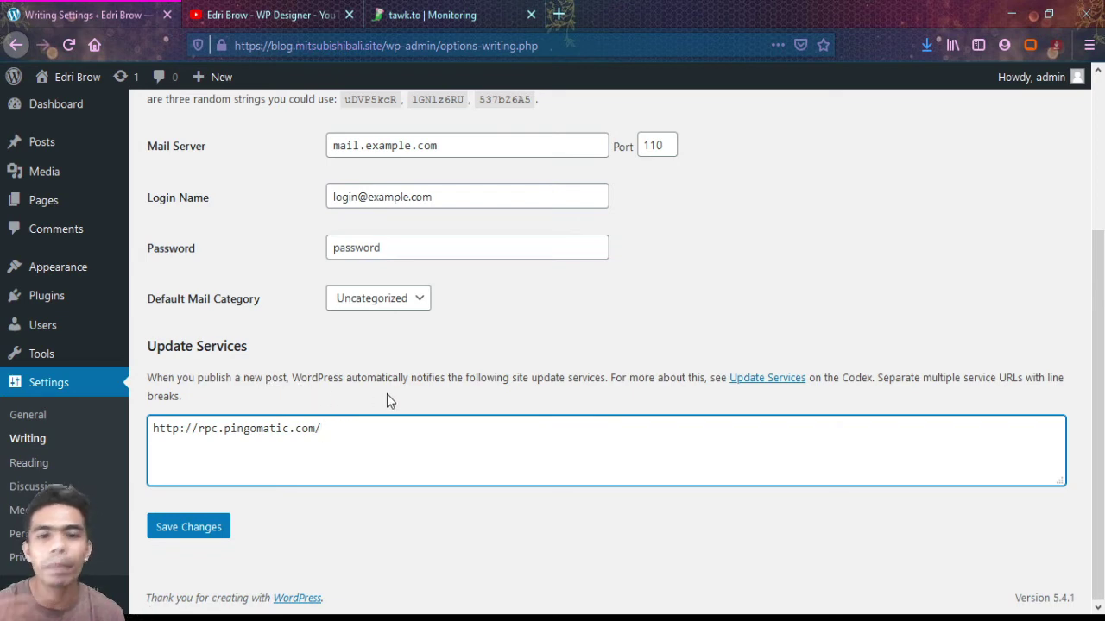
middle_click(764, 385)
click(235, 13)
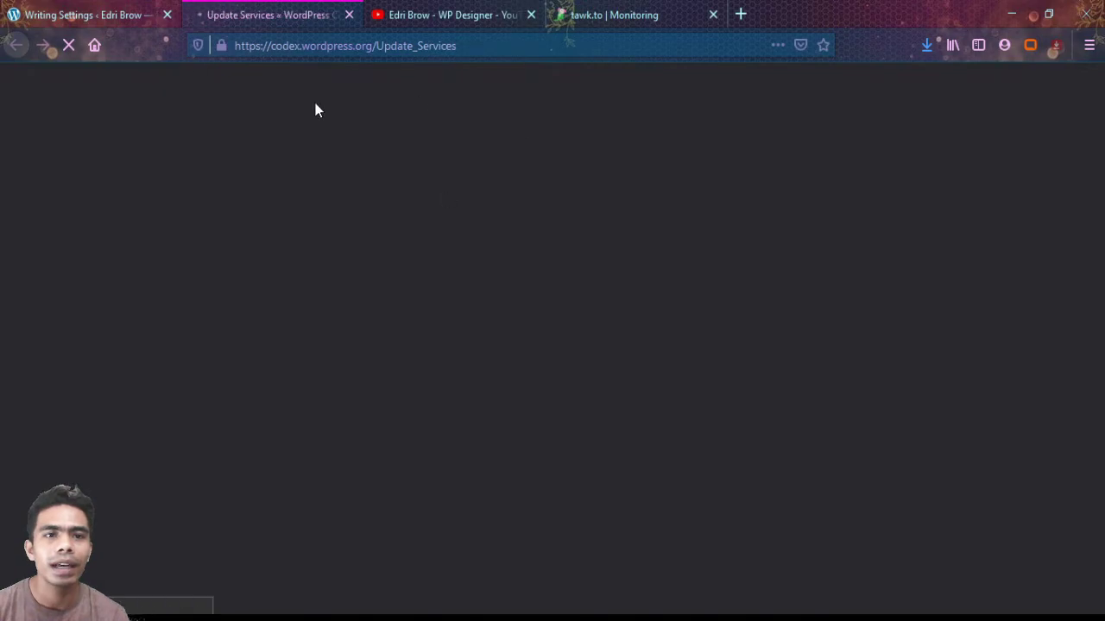
scroll(443, 344, down, 10)
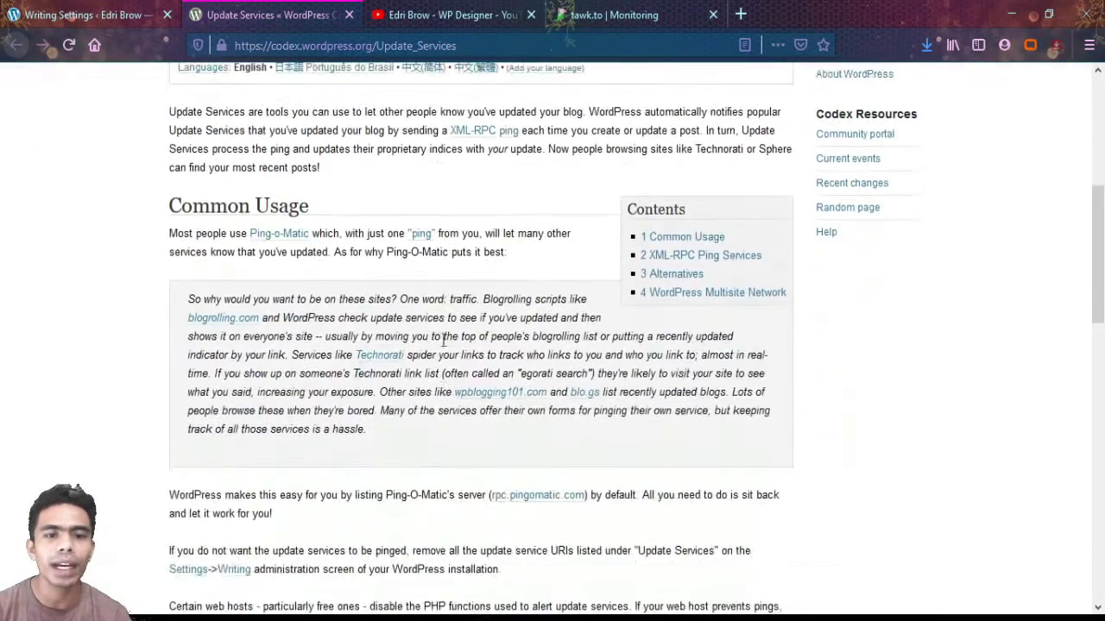
scroll(443, 340, down, 3)
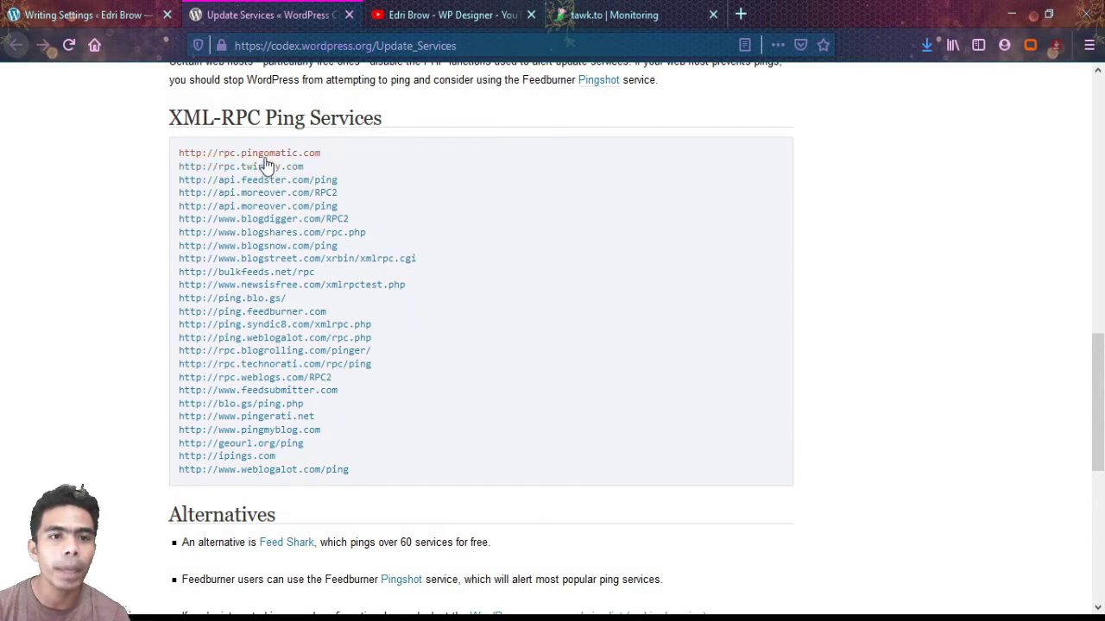
click(110, 16)
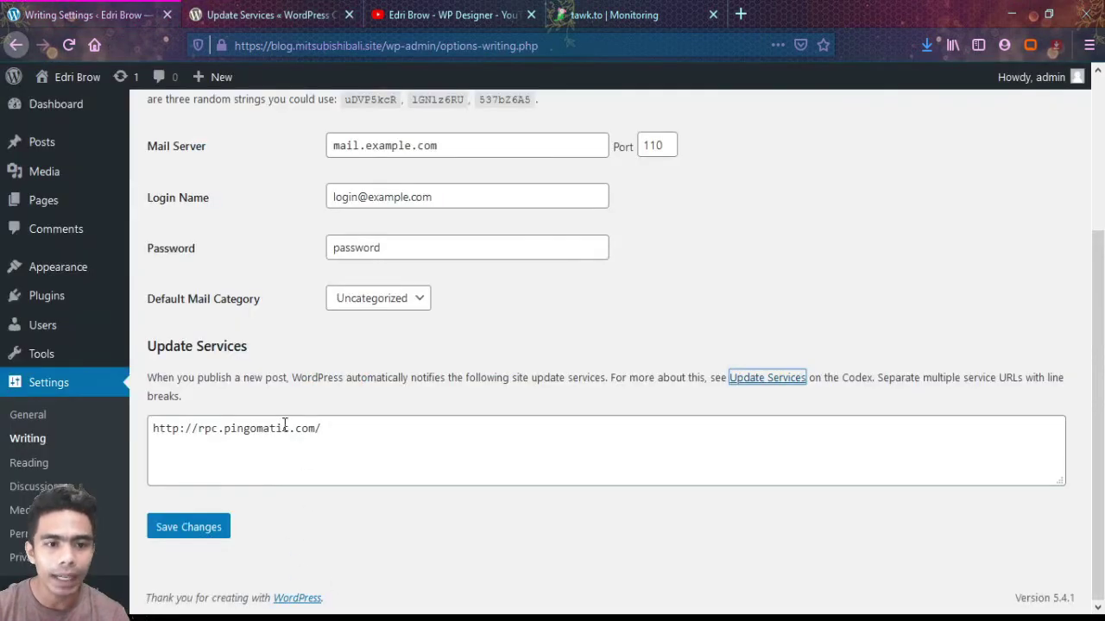
click(246, 7)
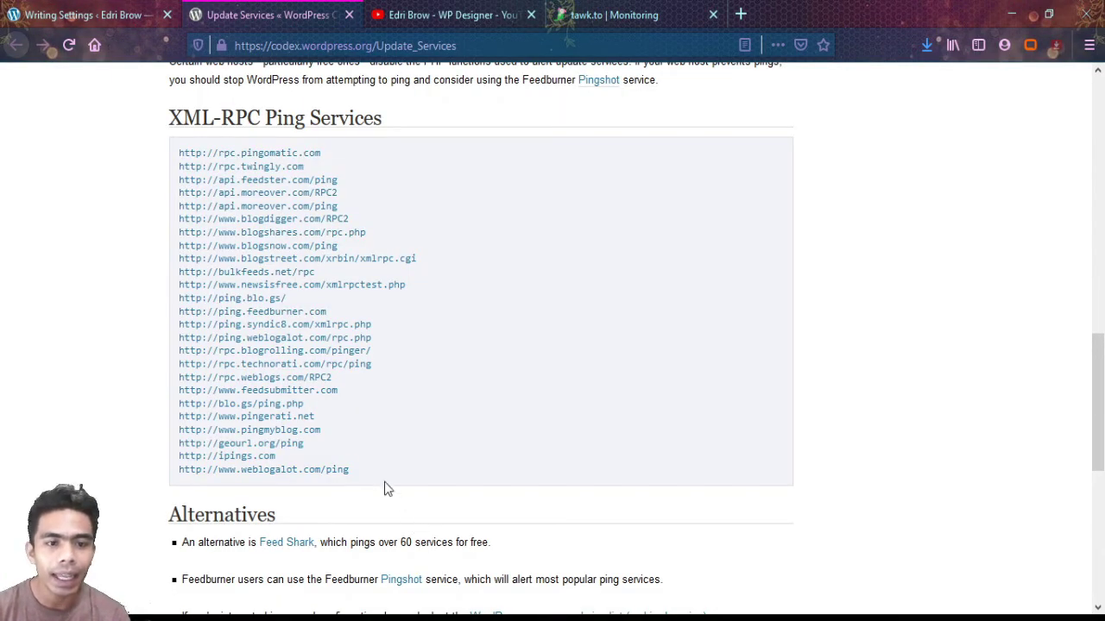
drag(385, 489, 181, 177)
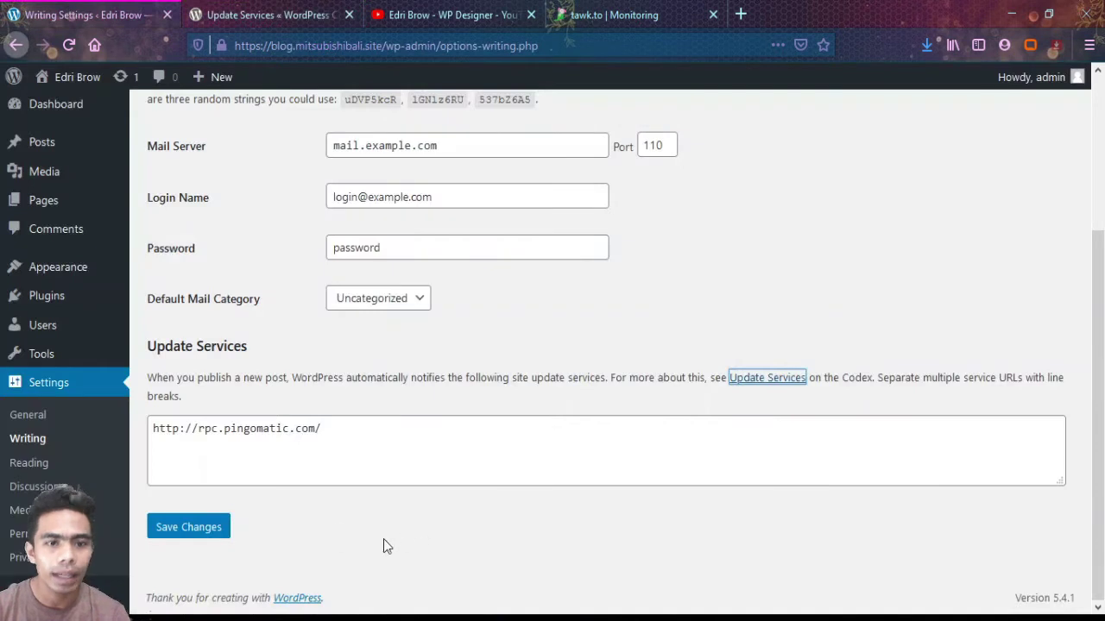
click(392, 445)
key(ctrl+v)
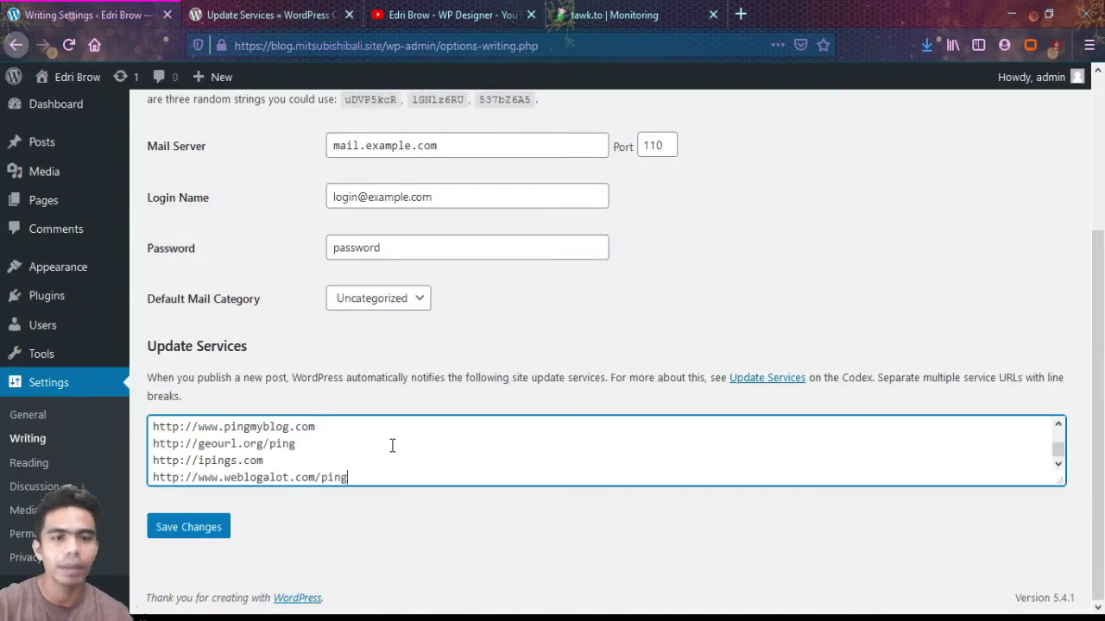
scroll(392, 445, up, 8)
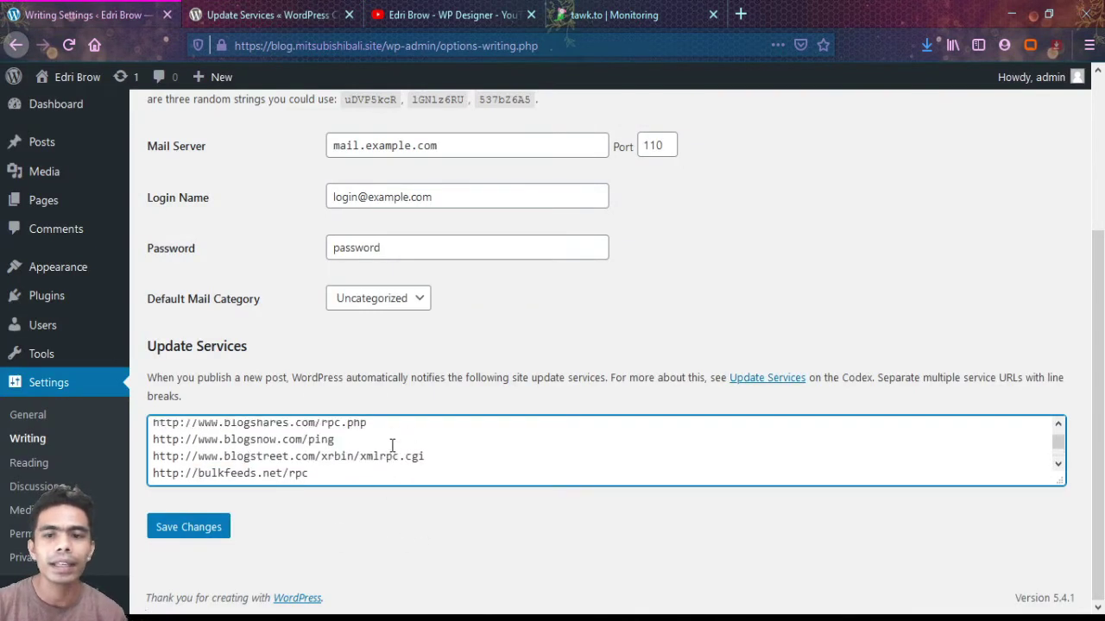
scroll(392, 445, down, 6)
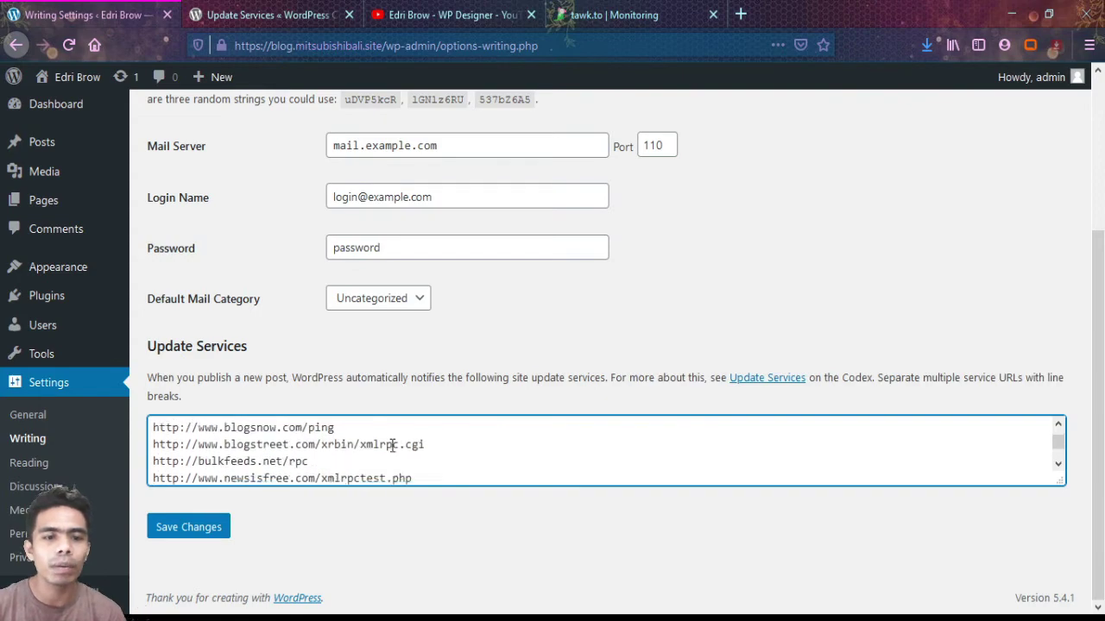
click(189, 527)
- Reread the Codex article's introduction and Common Usage section on Update Services, and return to the Writing settings
click(268, 15)
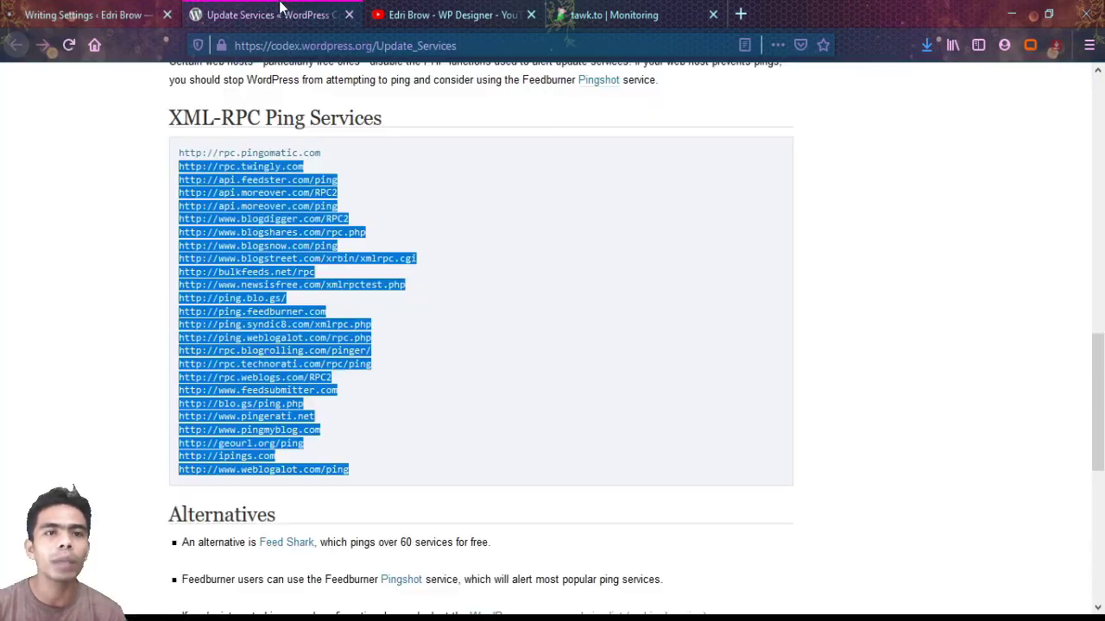
scroll(653, 450, up, 3)
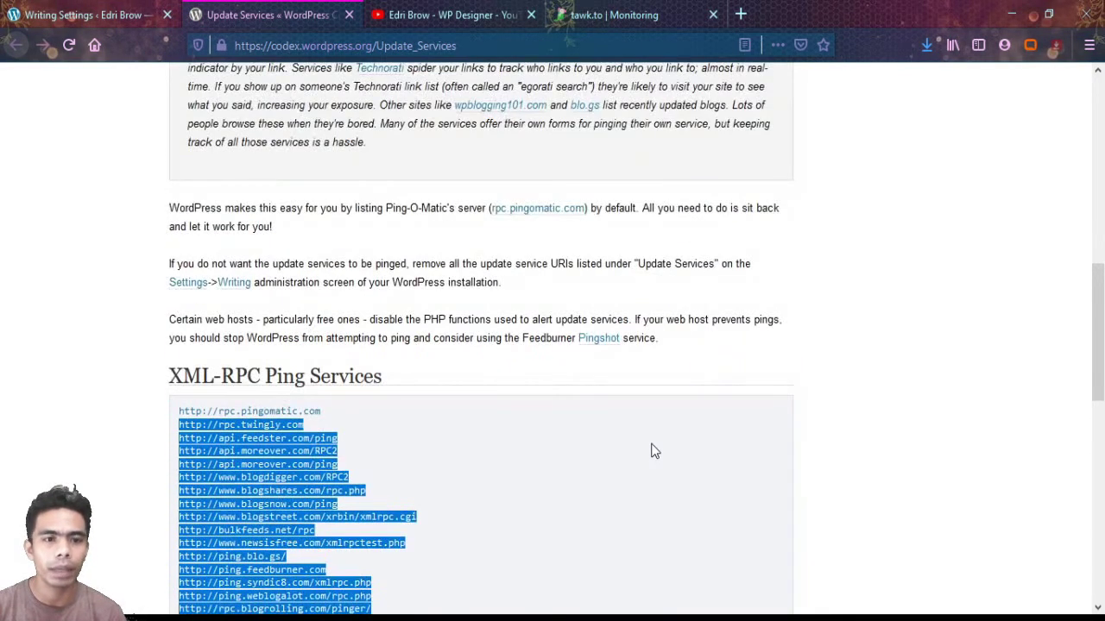
scroll(653, 451, up, 5)
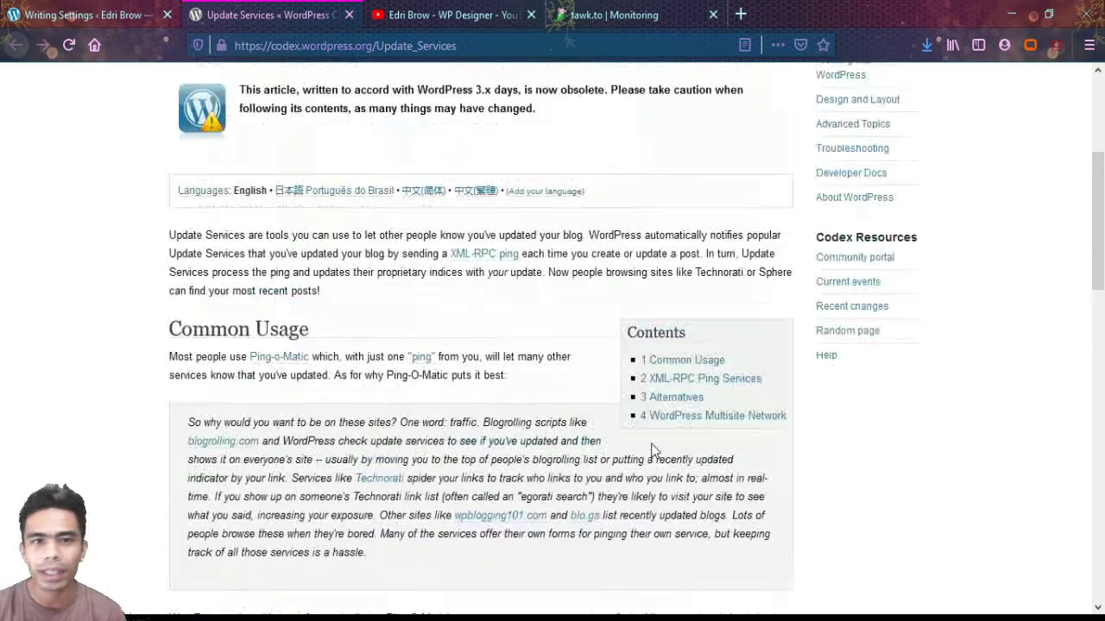
scroll(423, 411, down, 3)
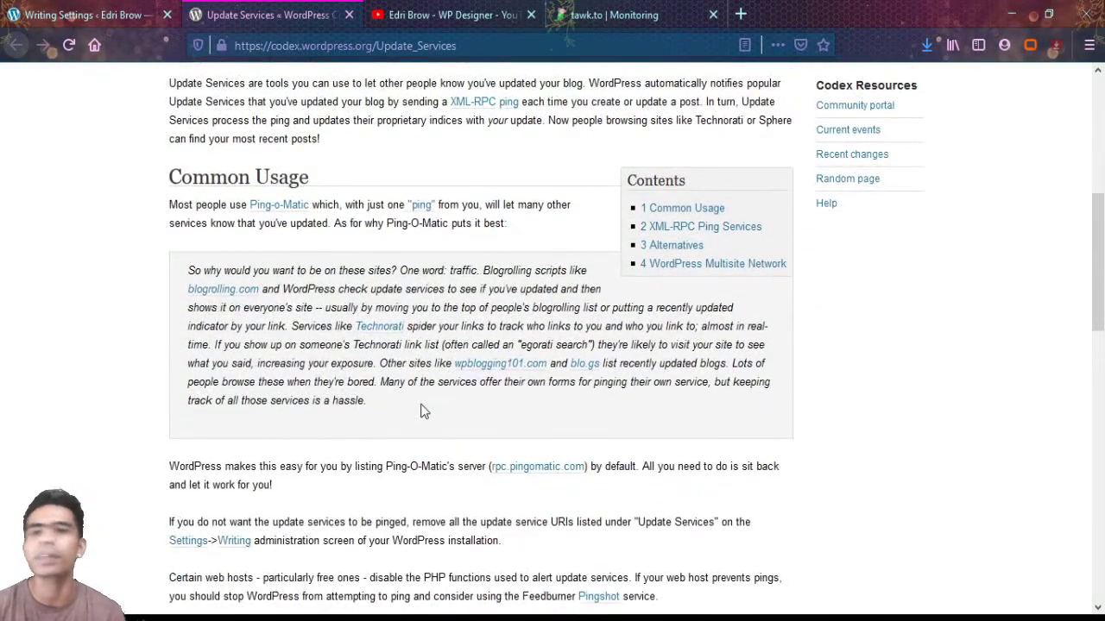
click(142, 15)
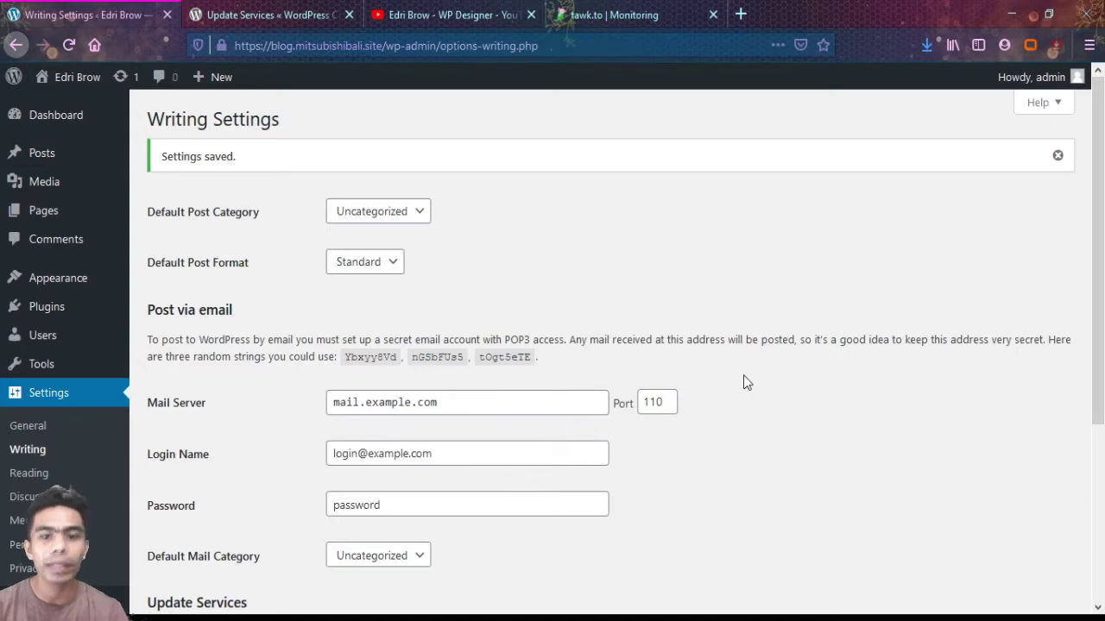
- Open the Reading settings and visit the live site to look over the posts list on its front page
scroll(745, 382, down, 3)
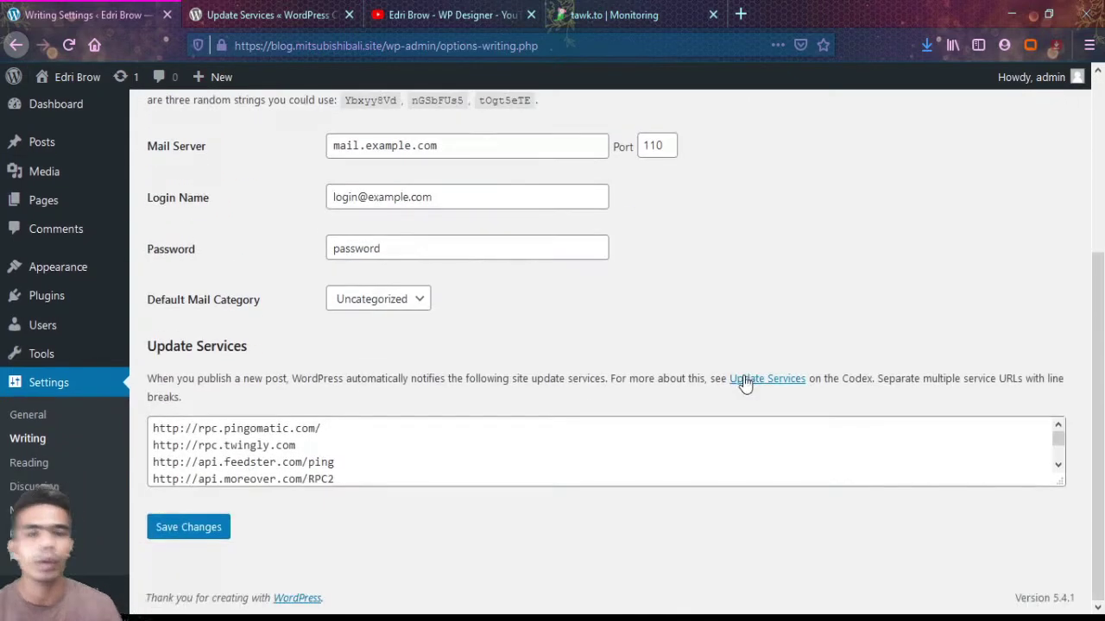
click(26, 463)
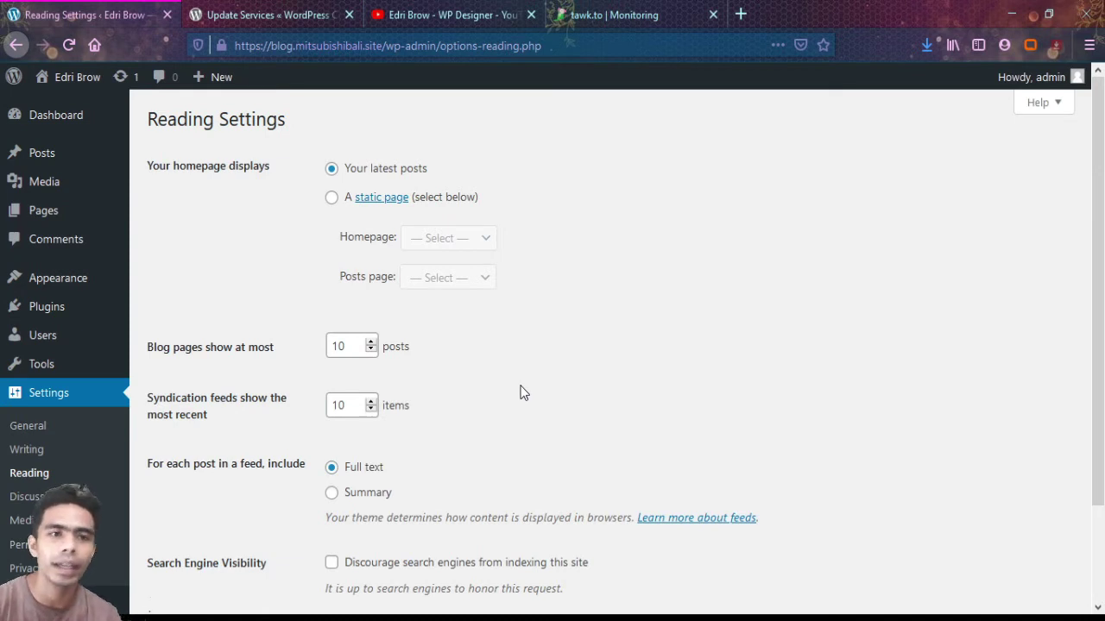
mouse_move(52, 78)
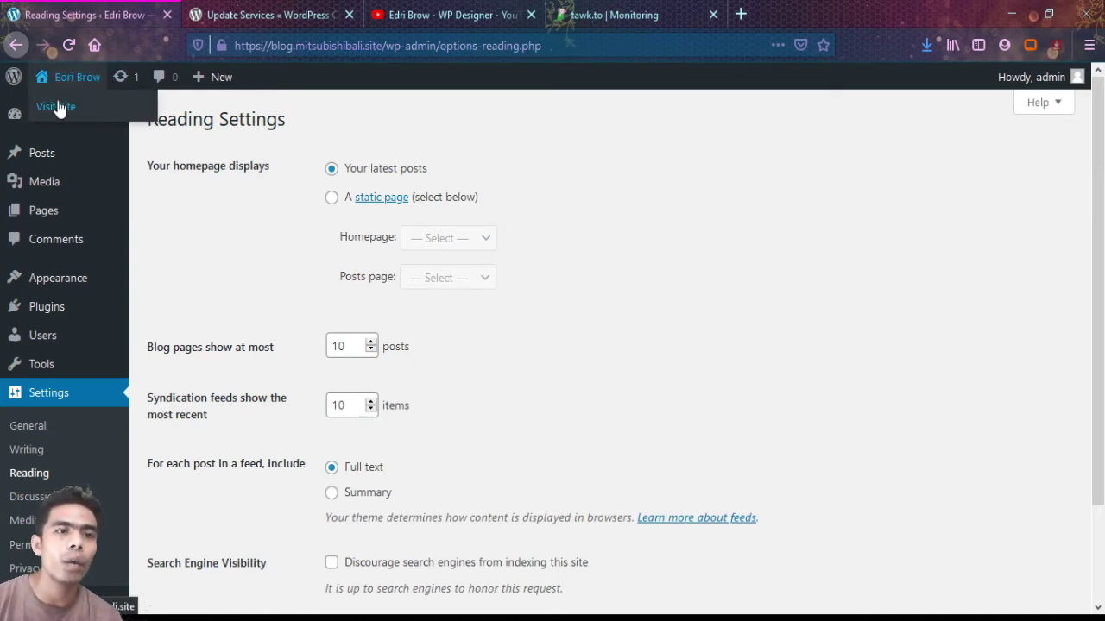
click(57, 107)
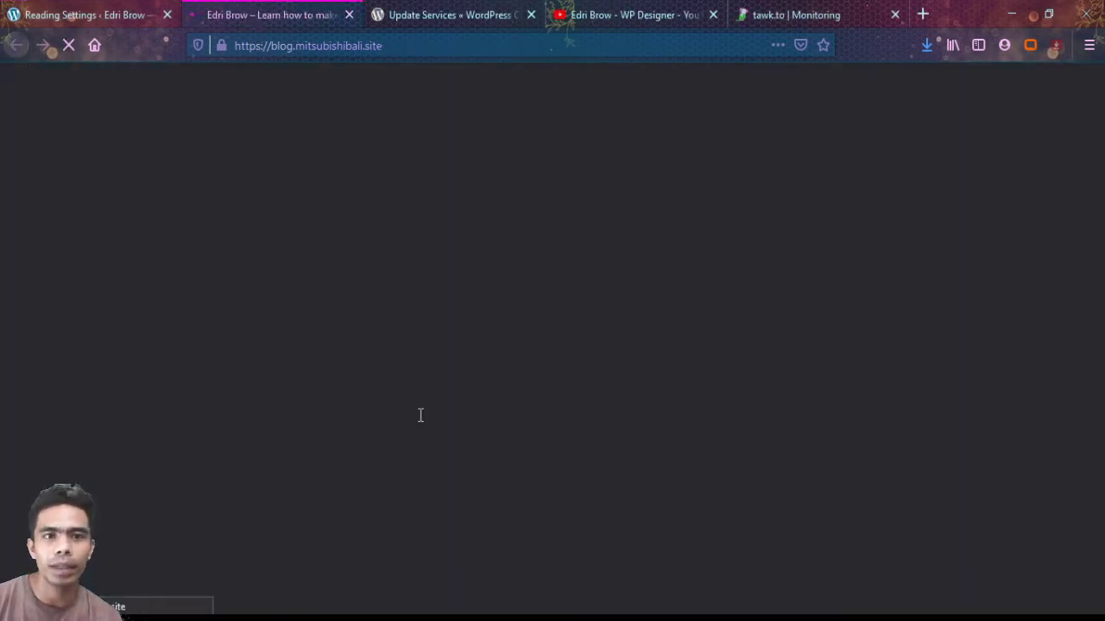
scroll(419, 419, down, 10)
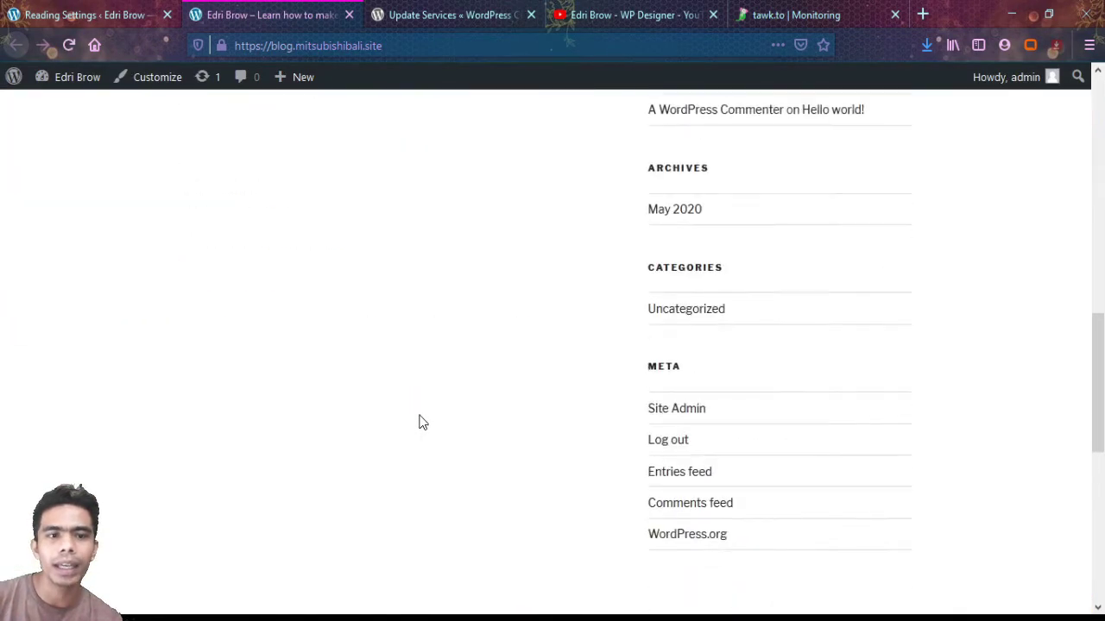
scroll(342, 352, up, 4)
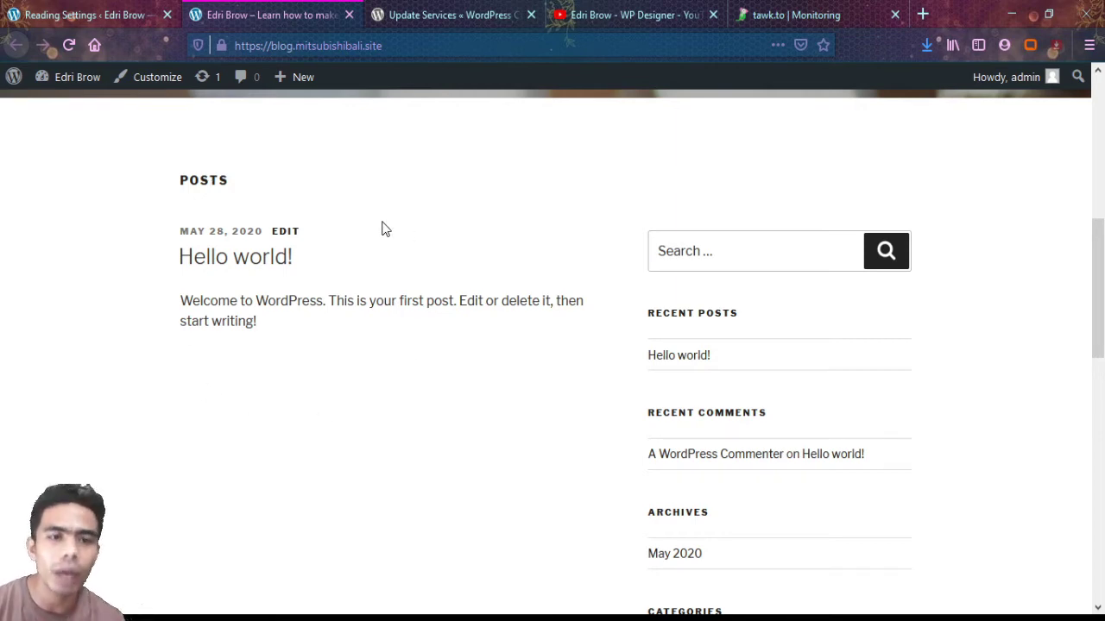
scroll(333, 306, down, 2)
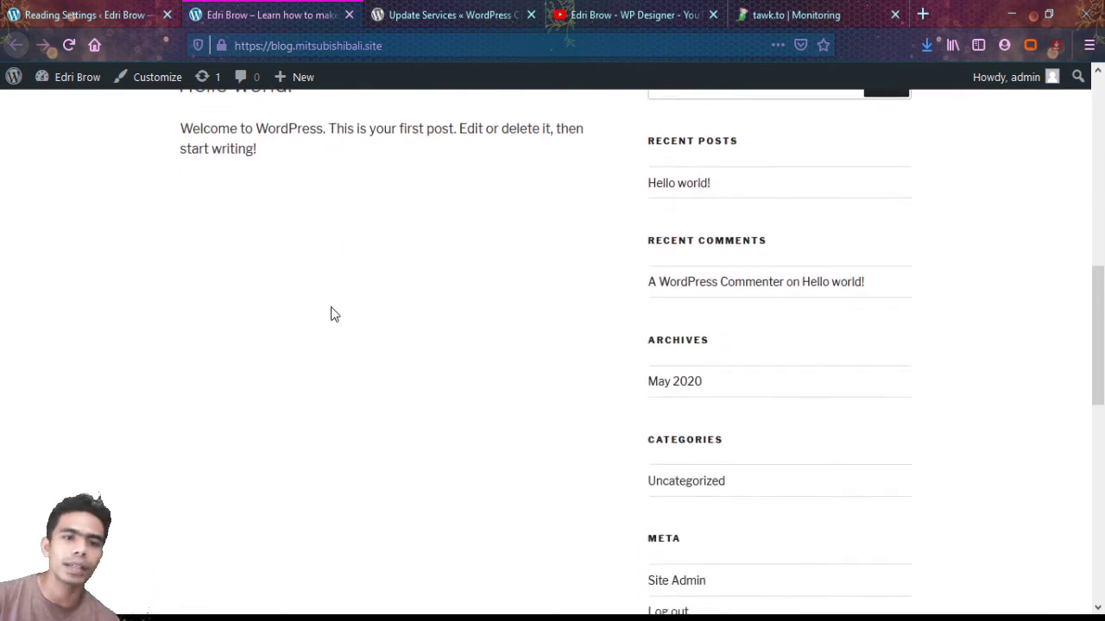
scroll(334, 339, down, 1)
scroll(336, 341, up, 2)
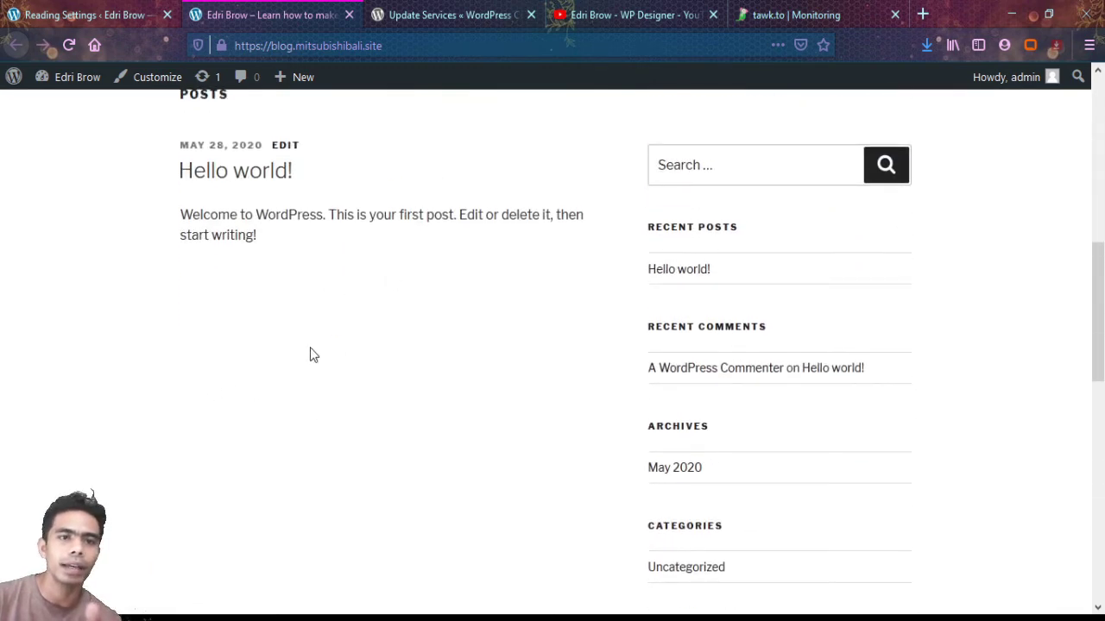
- Compare the "Your homepage displays" options in the Reading settings with the posts shown on the site's front page
click(43, 7)
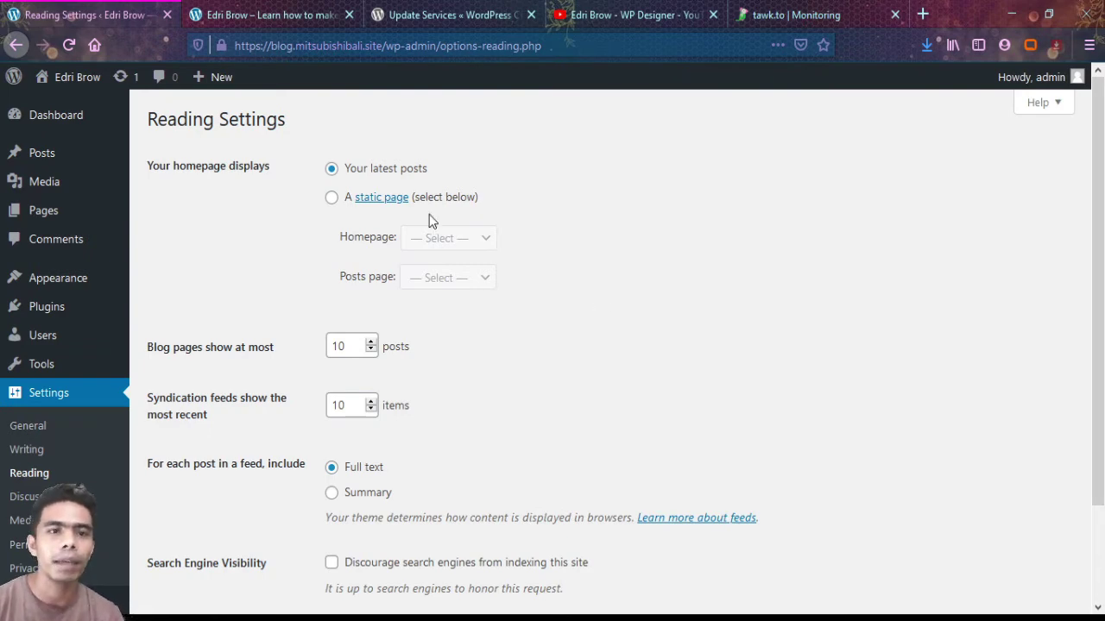
click(259, 15)
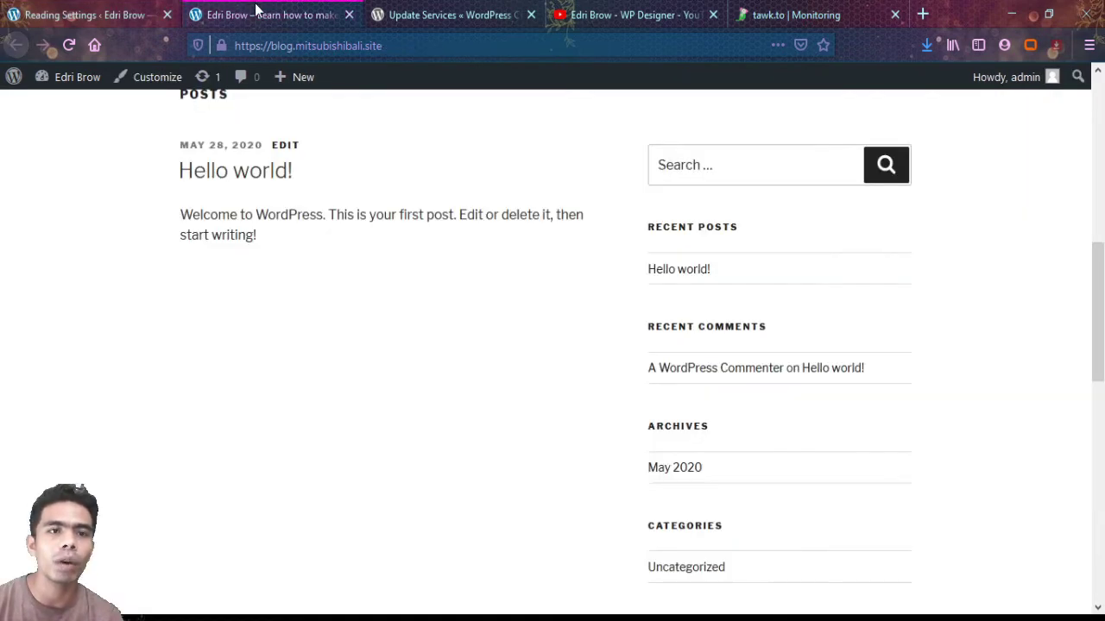
click(99, 14)
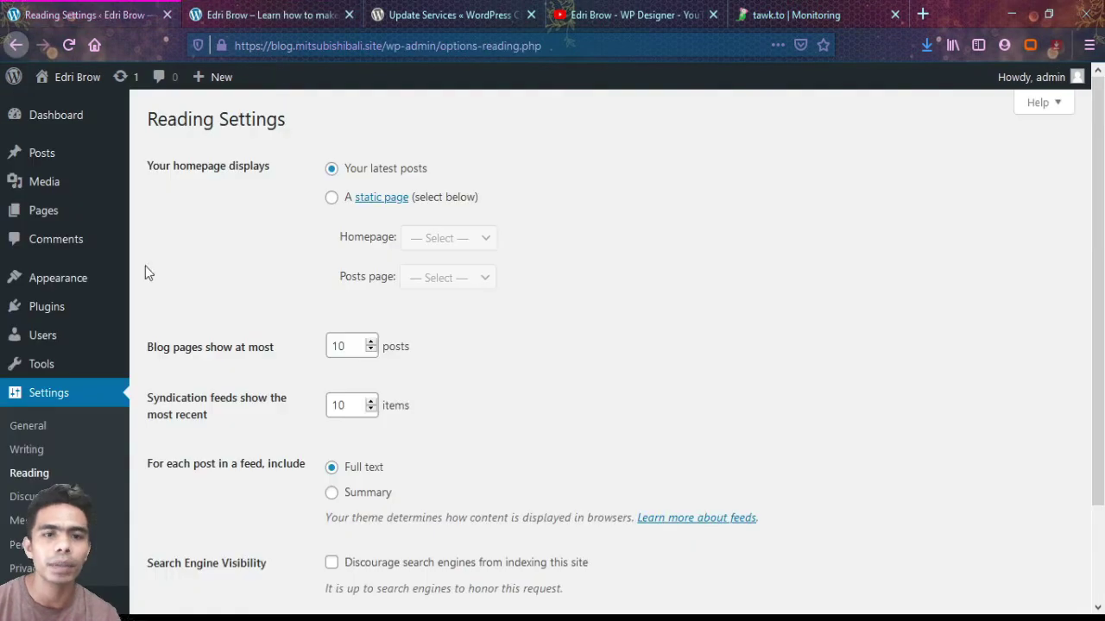
click(289, 14)
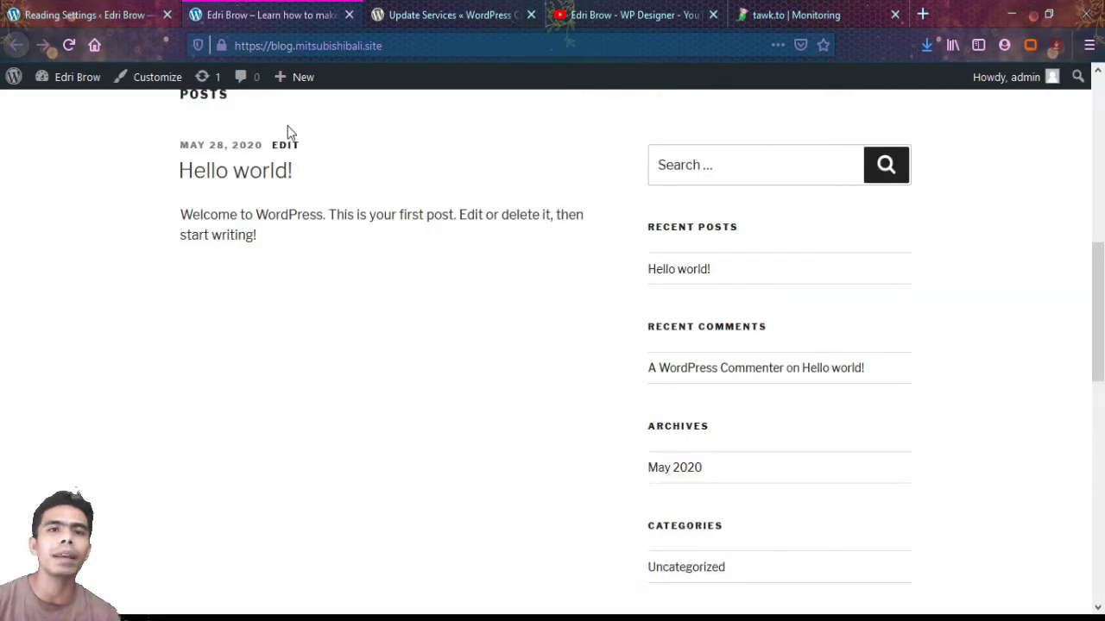
click(61, 15)
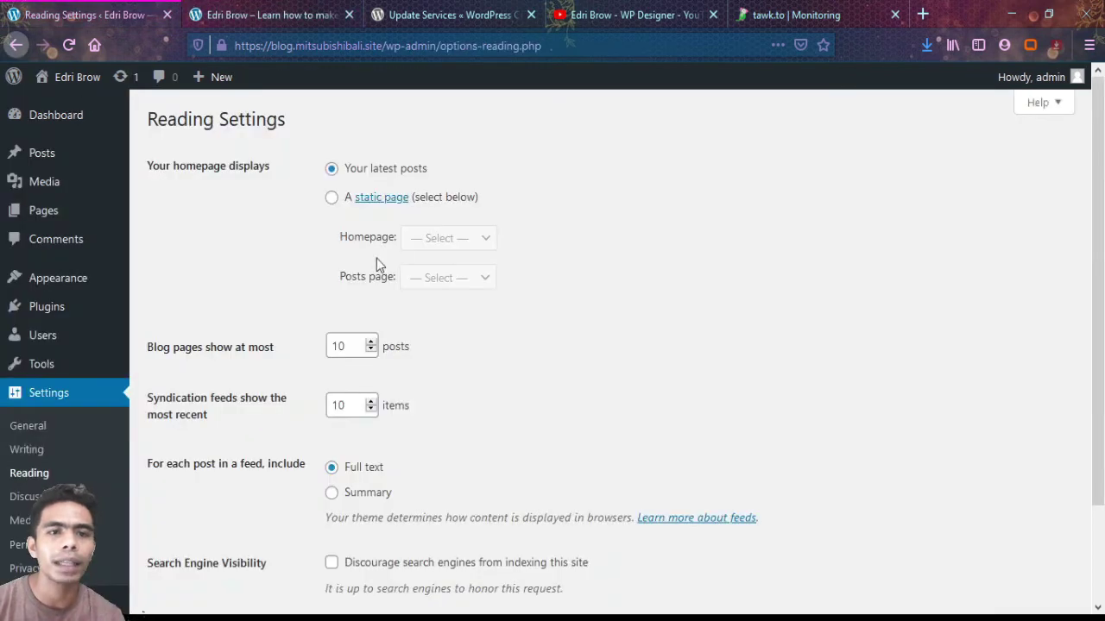
- Make the homepage display a static page, choose Sample Page as the Homepage, and save the Reading settings
click(331, 198)
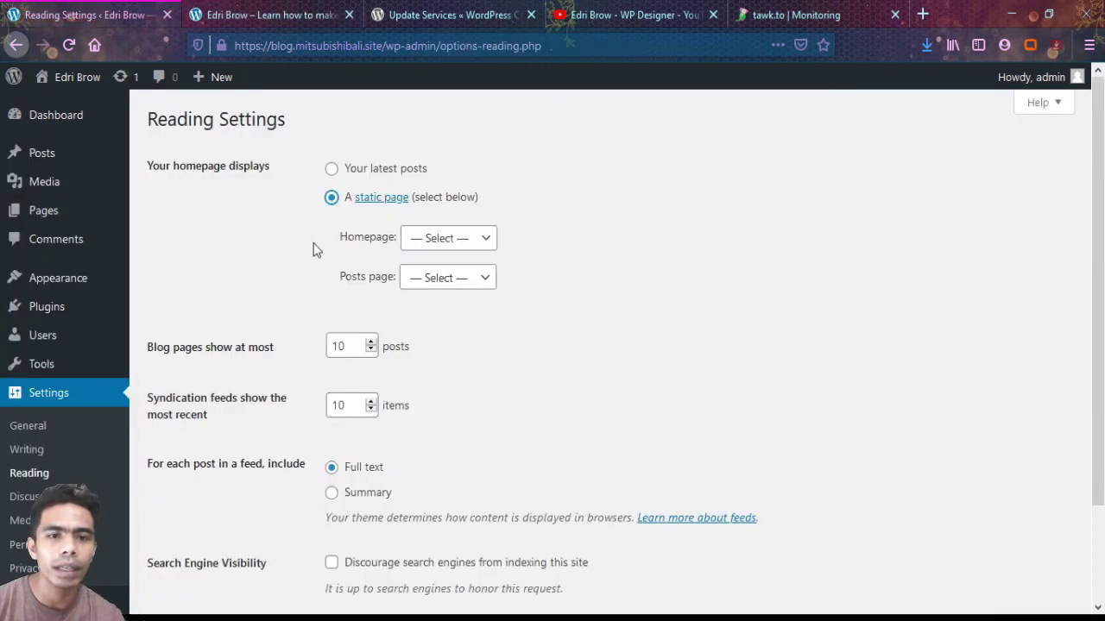
click(425, 246)
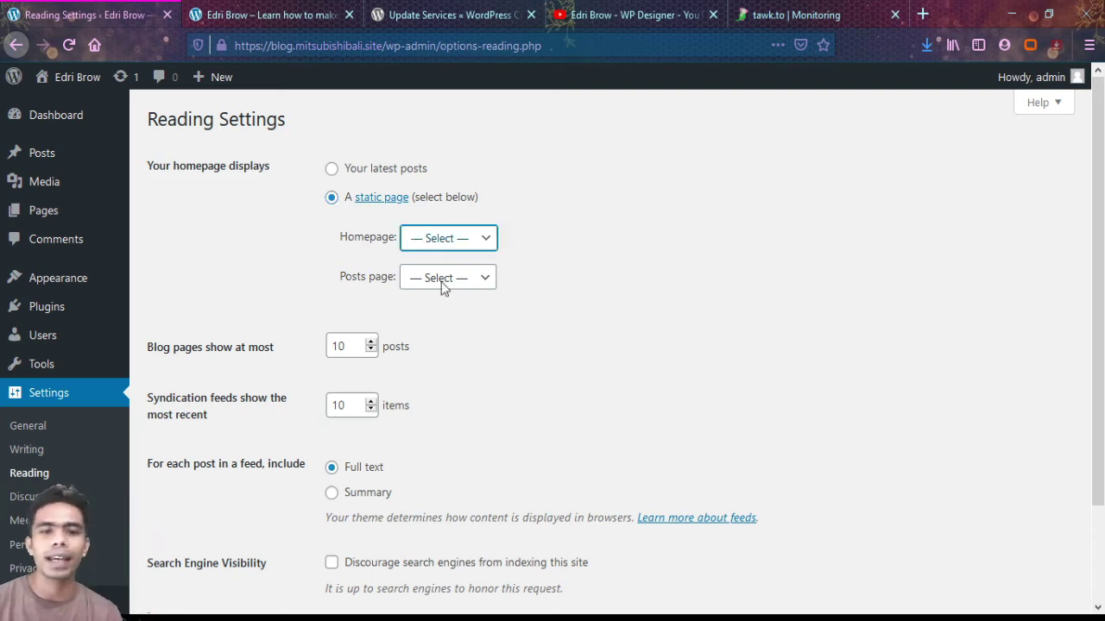
key(Down)
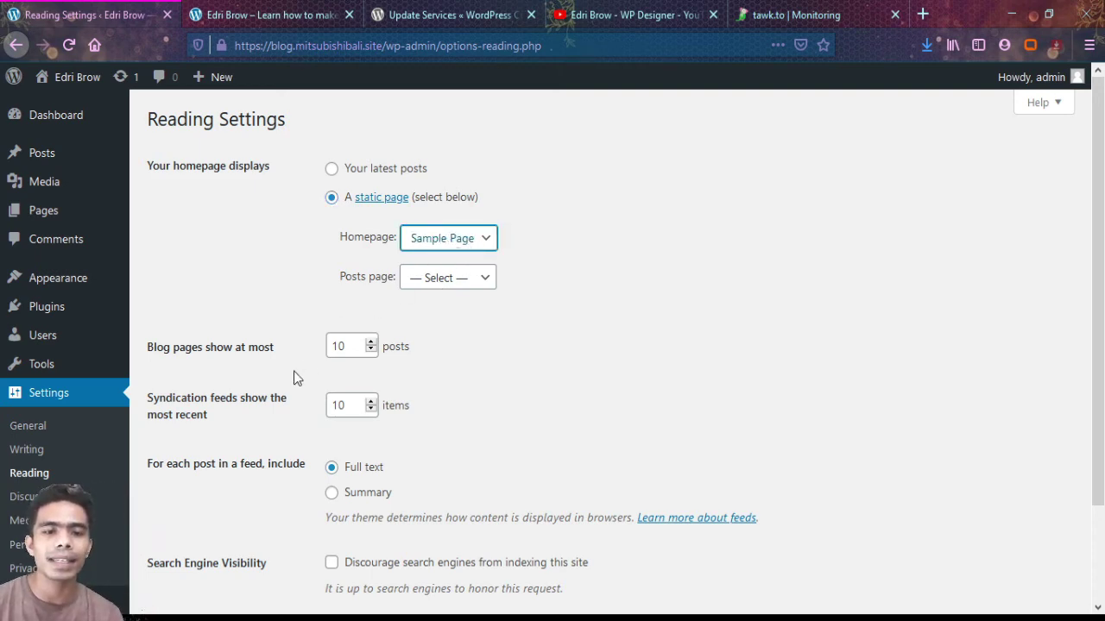
scroll(294, 377, down, 3)
click(191, 531)
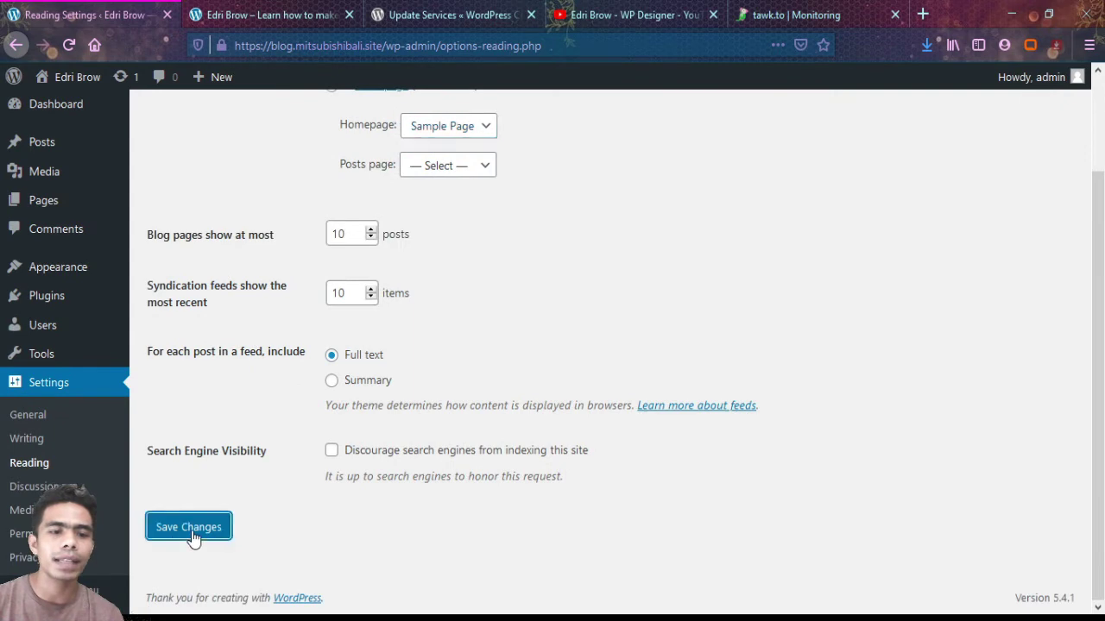
- Reload the site's front page and examine its header and the full content of the homepage
click(274, 15)
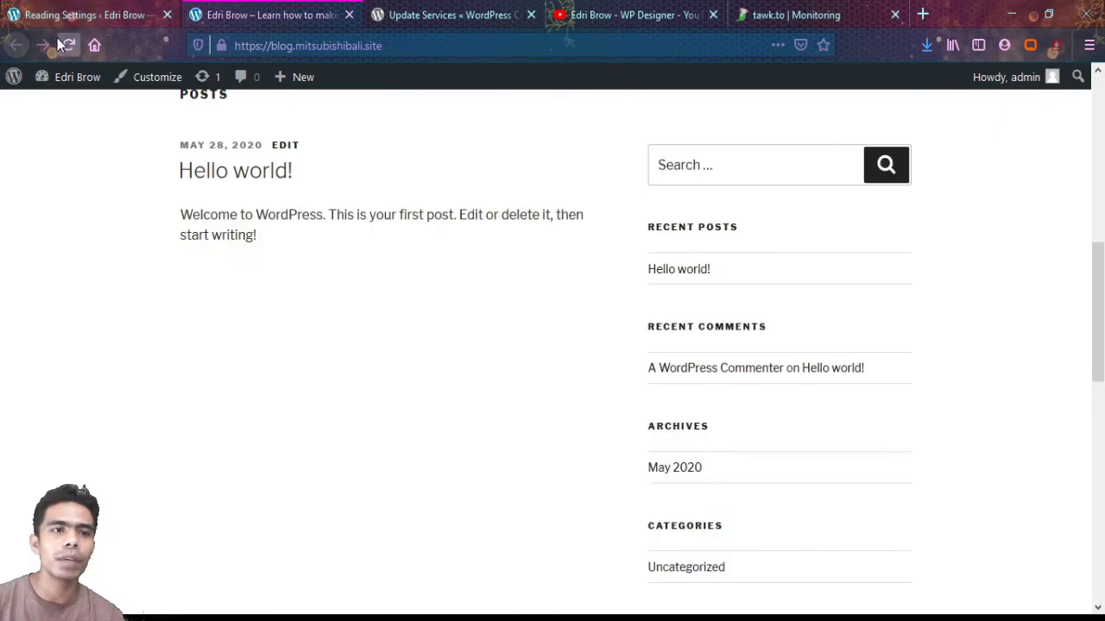
click(63, 43)
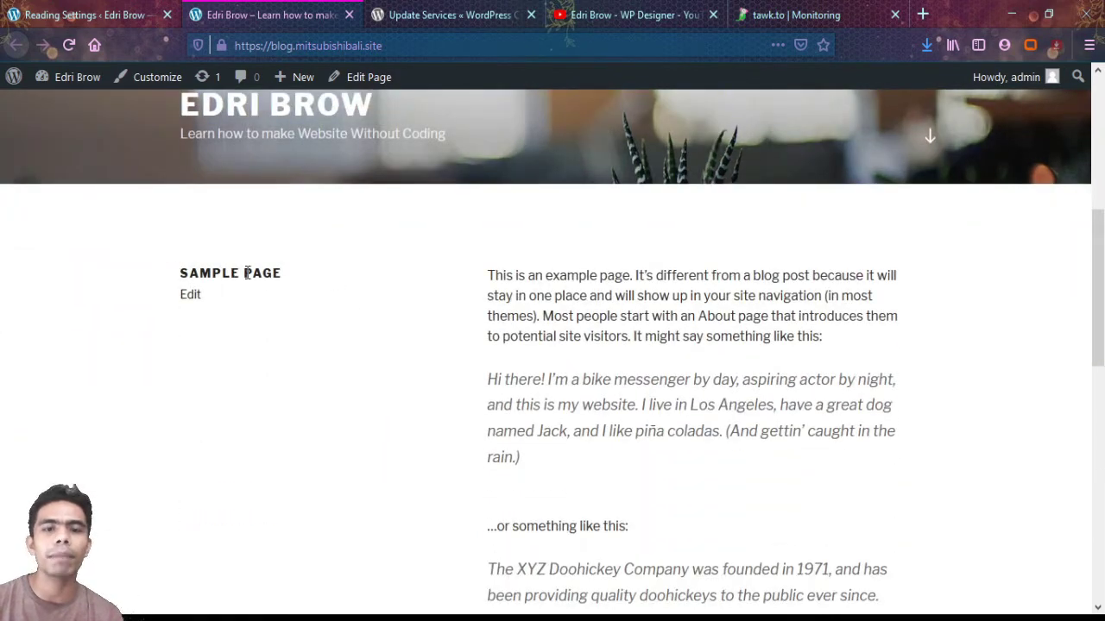
scroll(231, 272, down, 8)
scroll(229, 273, up, 7)
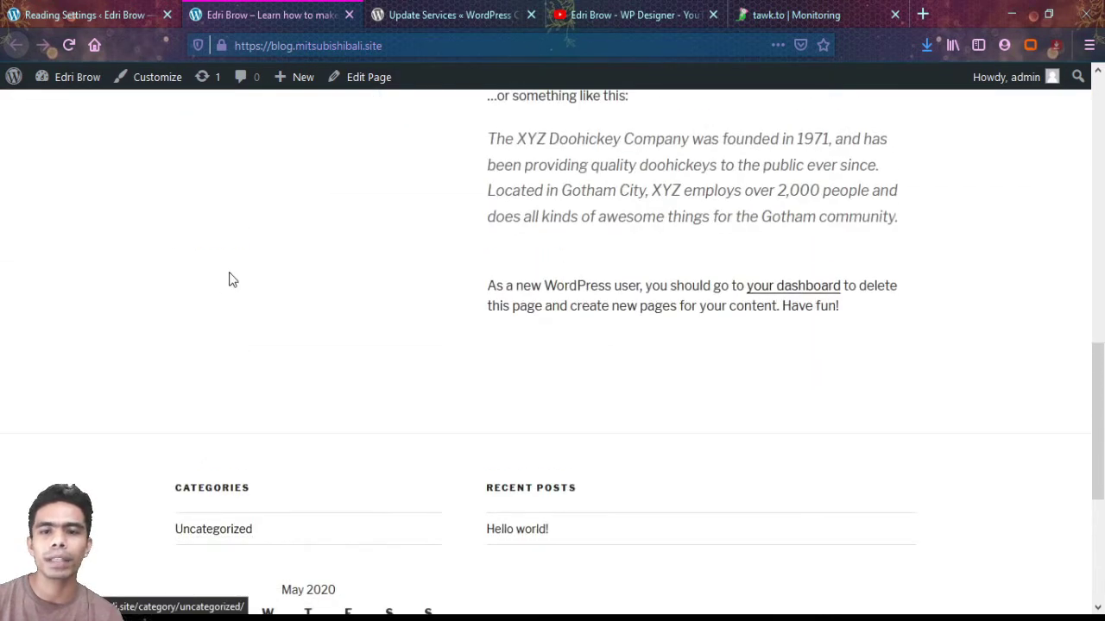
scroll(229, 279, up, 2)
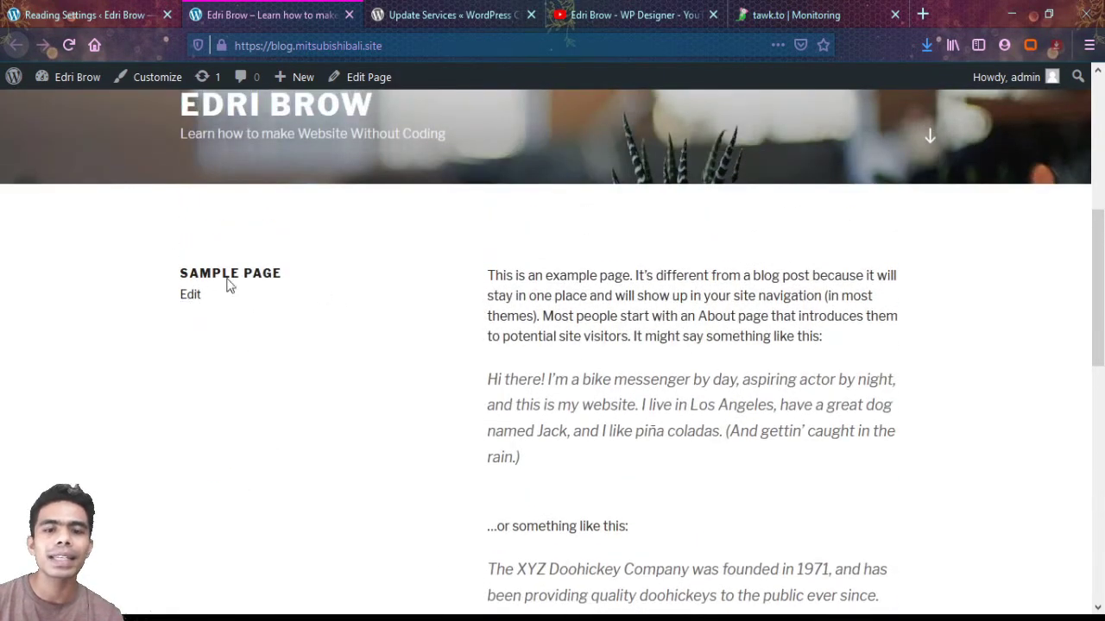
scroll(314, 309, up, 5)
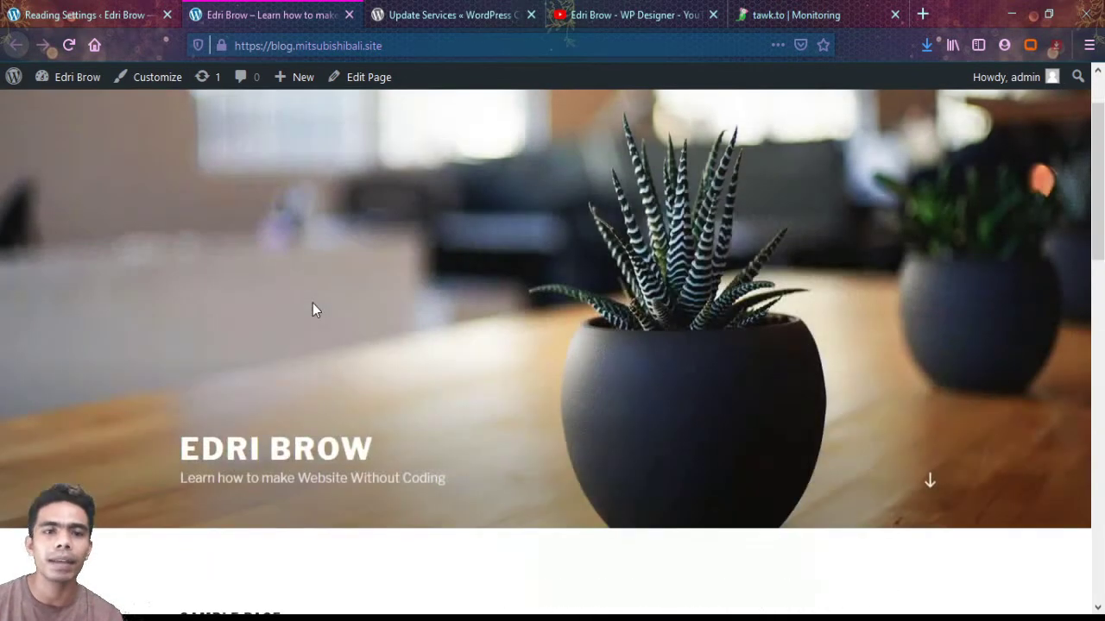
scroll(313, 309, down, 6)
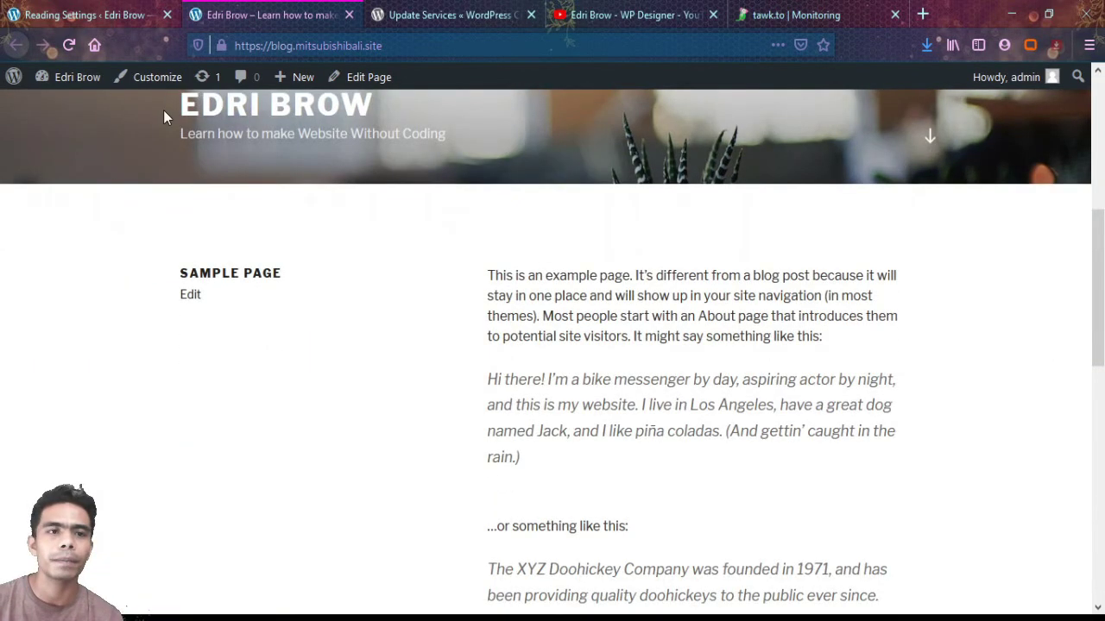
scroll(369, 312, up, 3)
scroll(369, 312, up, 3)
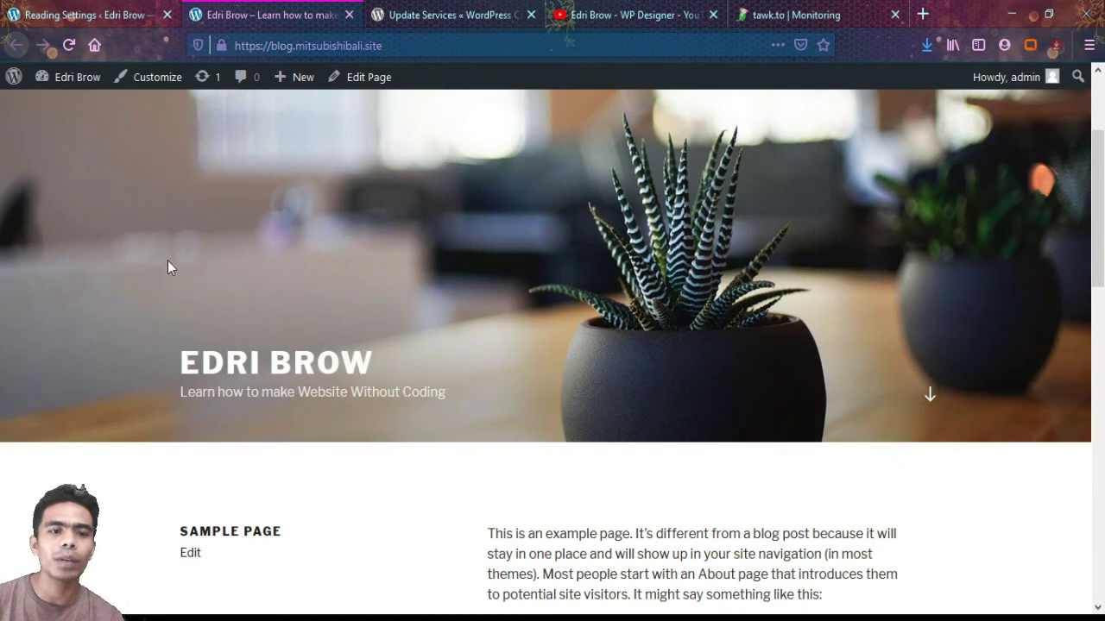
- Return to the Reading settings and examine the Posts page choice and the Full text and Summary feed options
click(72, 15)
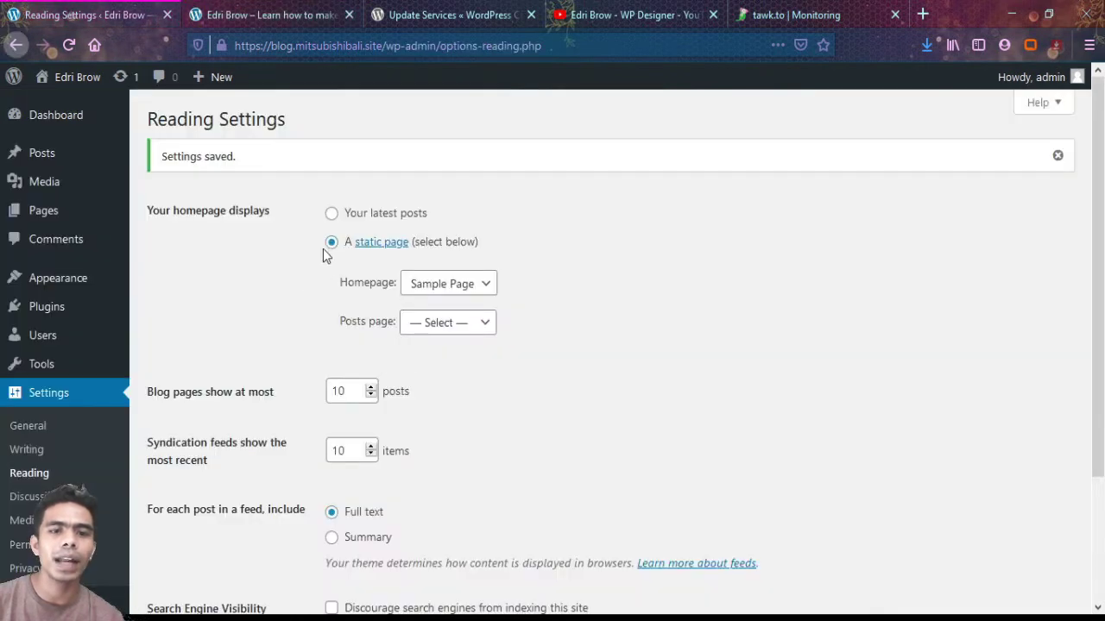
click(440, 324)
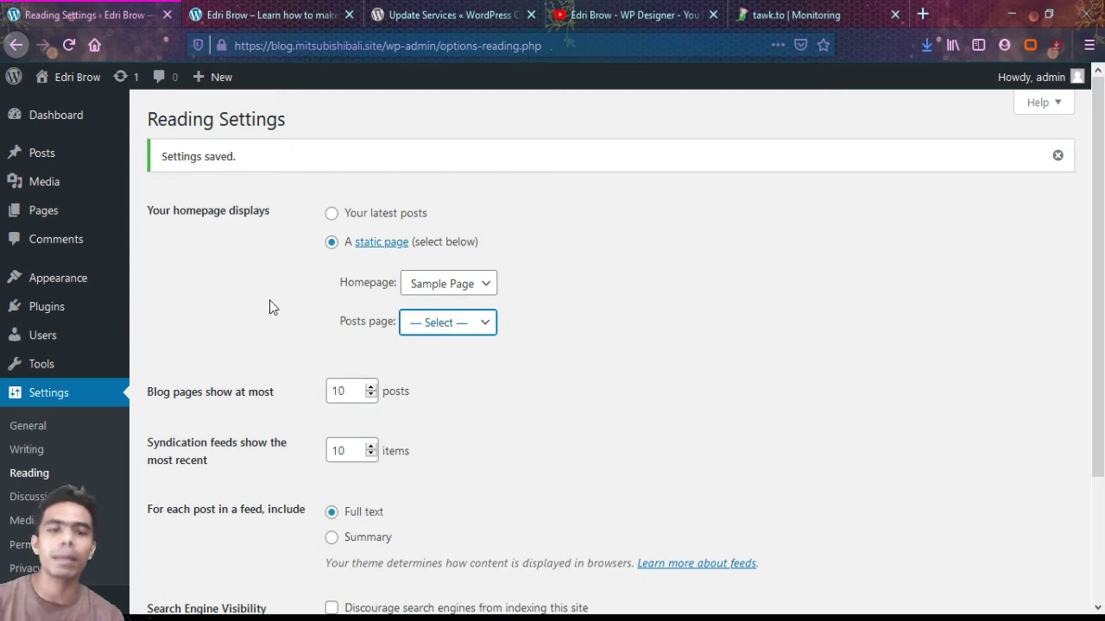
scroll(270, 304, down, 3)
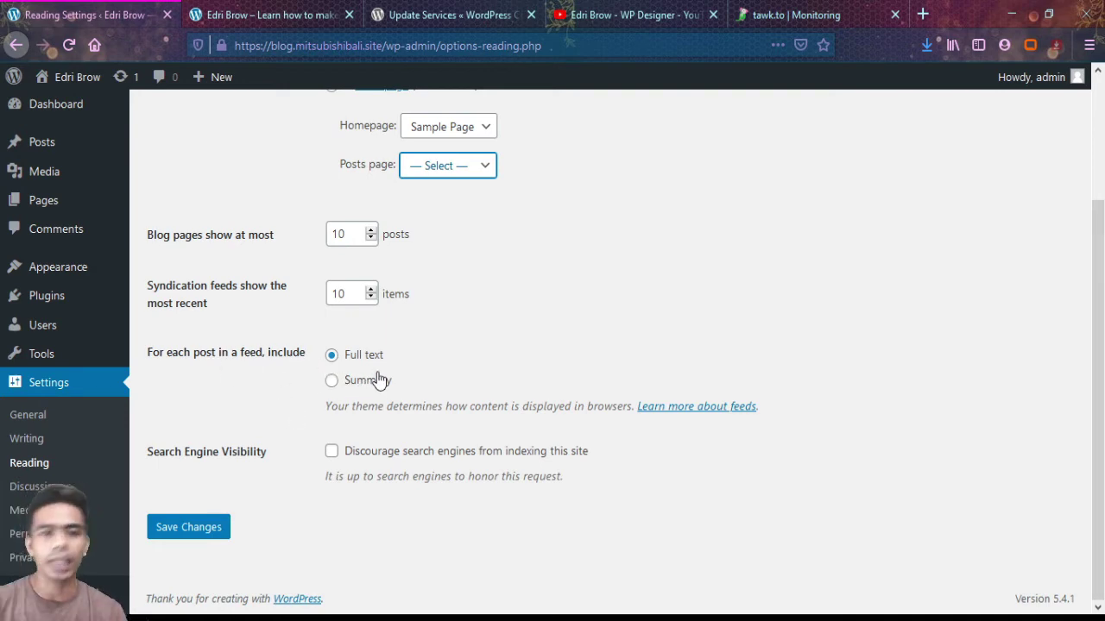
click(331, 380)
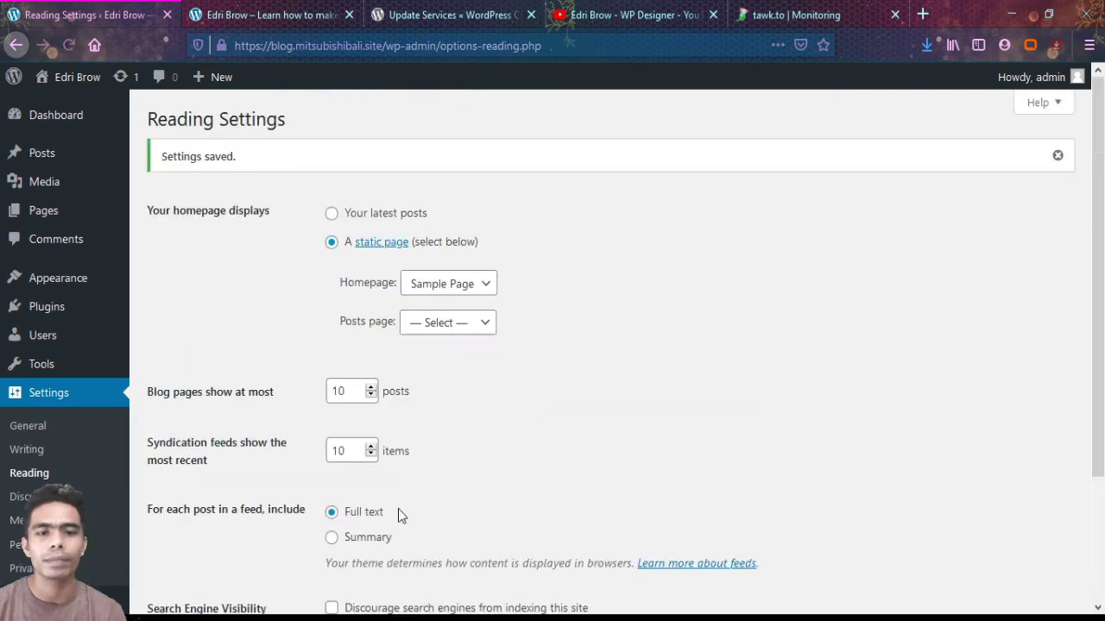
- Enable "Discourage search engines from indexing this site", save the Reading settings, and dismiss the saved notice
scroll(397, 509, down, 3)
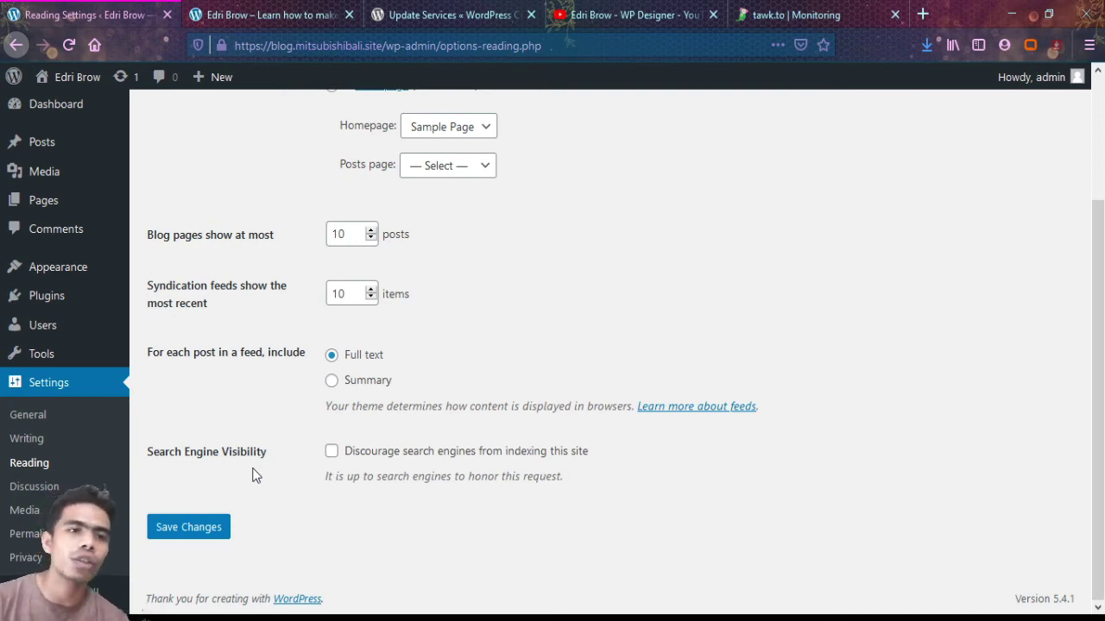
click(332, 454)
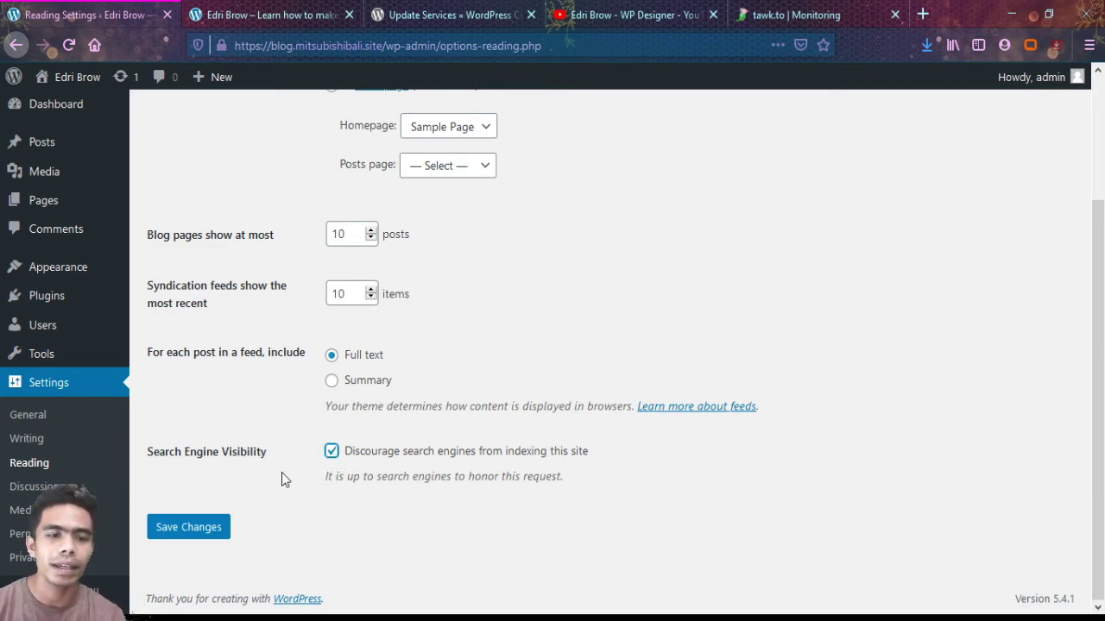
click(332, 451)
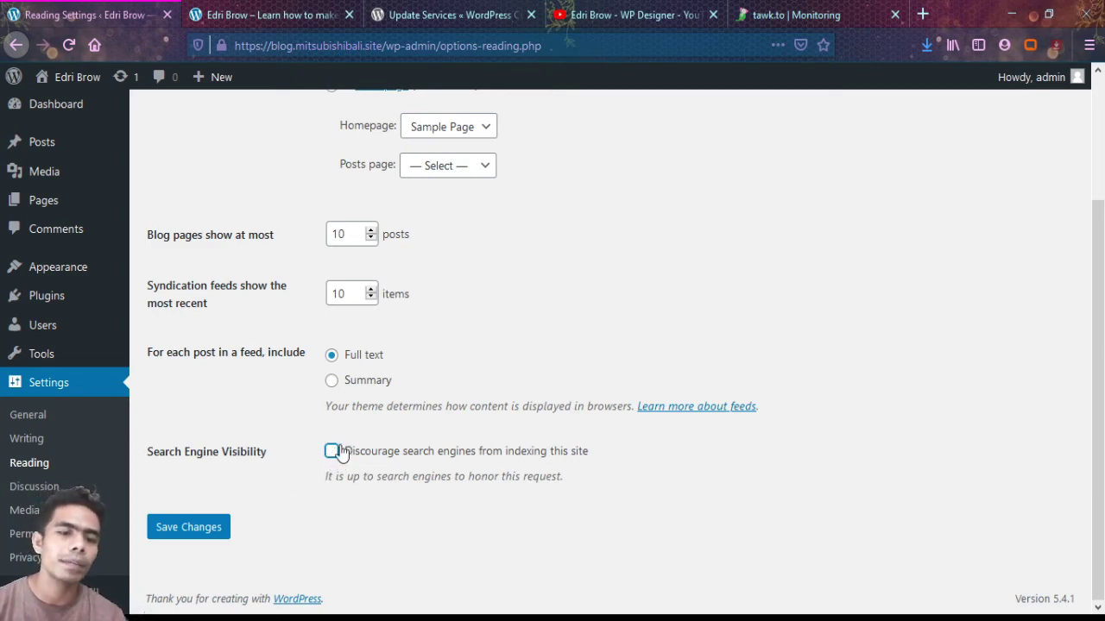
click(332, 451)
click(207, 528)
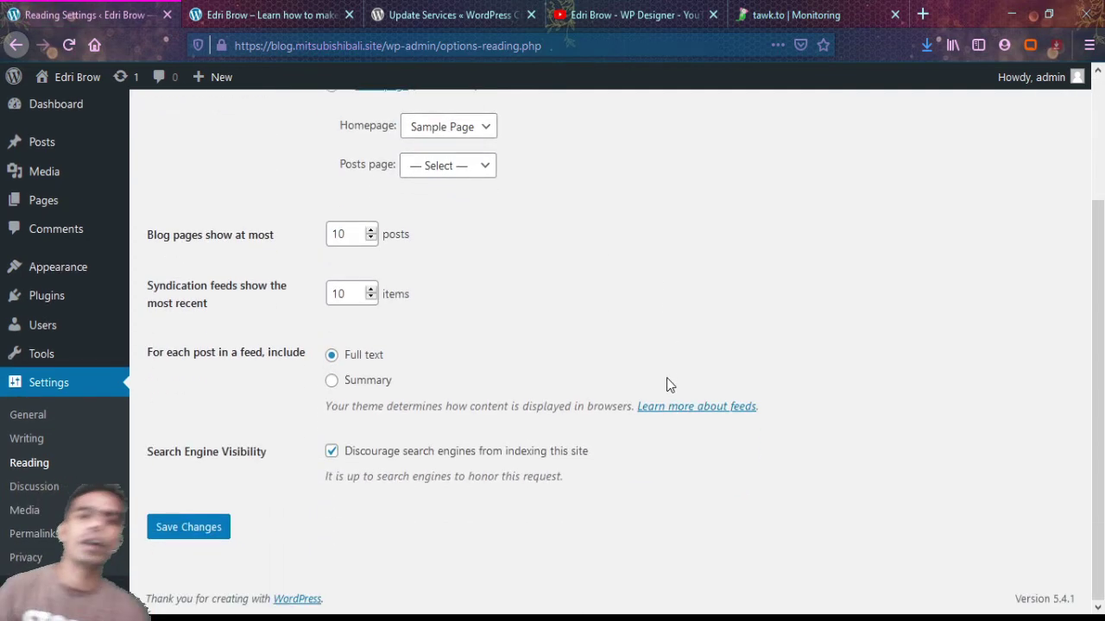
scroll(665, 382, up, 4)
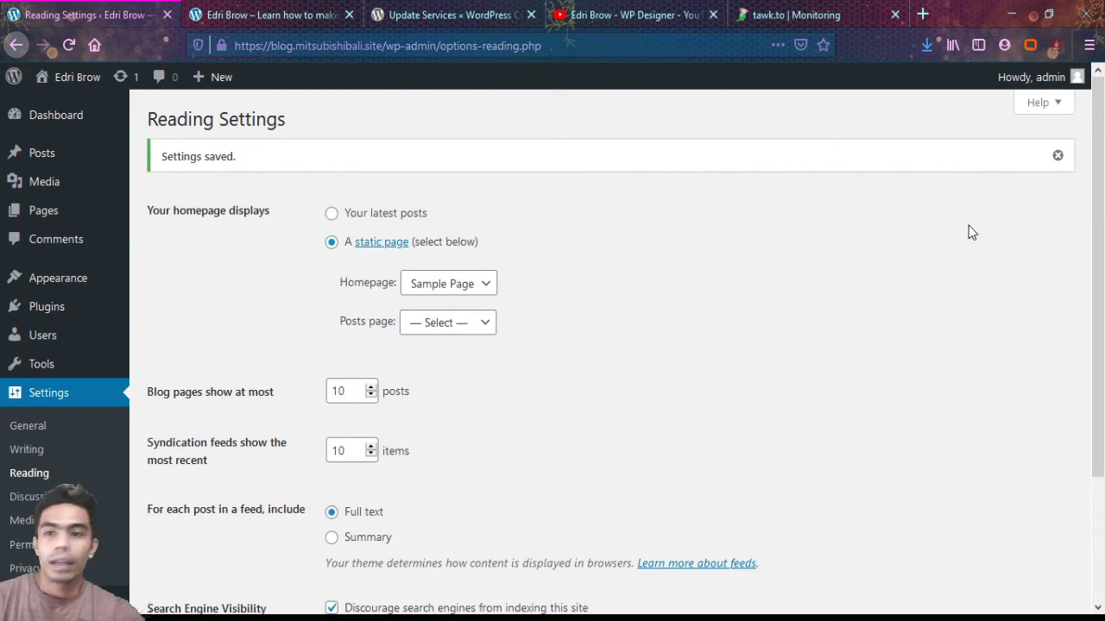
click(1057, 155)
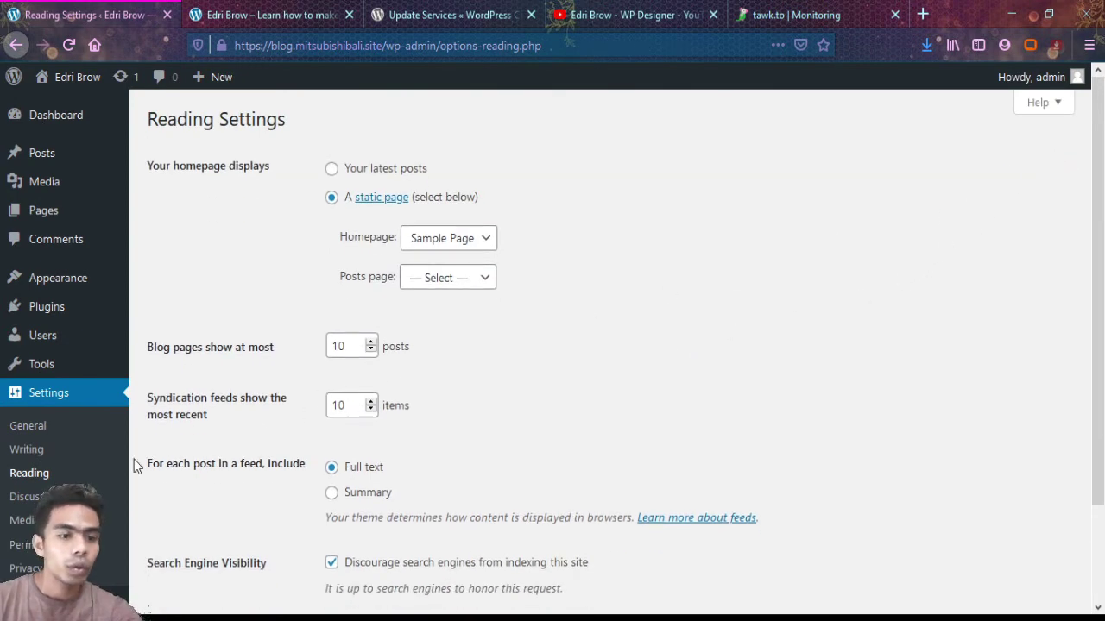
- Open the Discussion settings and examine the default post settings and other comment settings
click(33, 497)
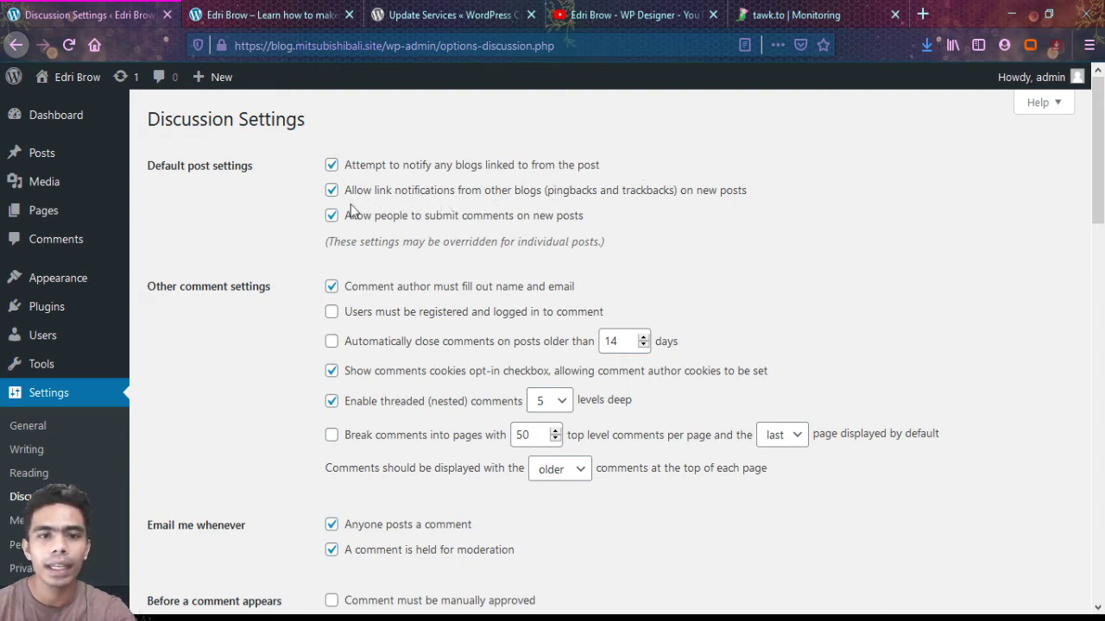
scroll(399, 266, down, 2)
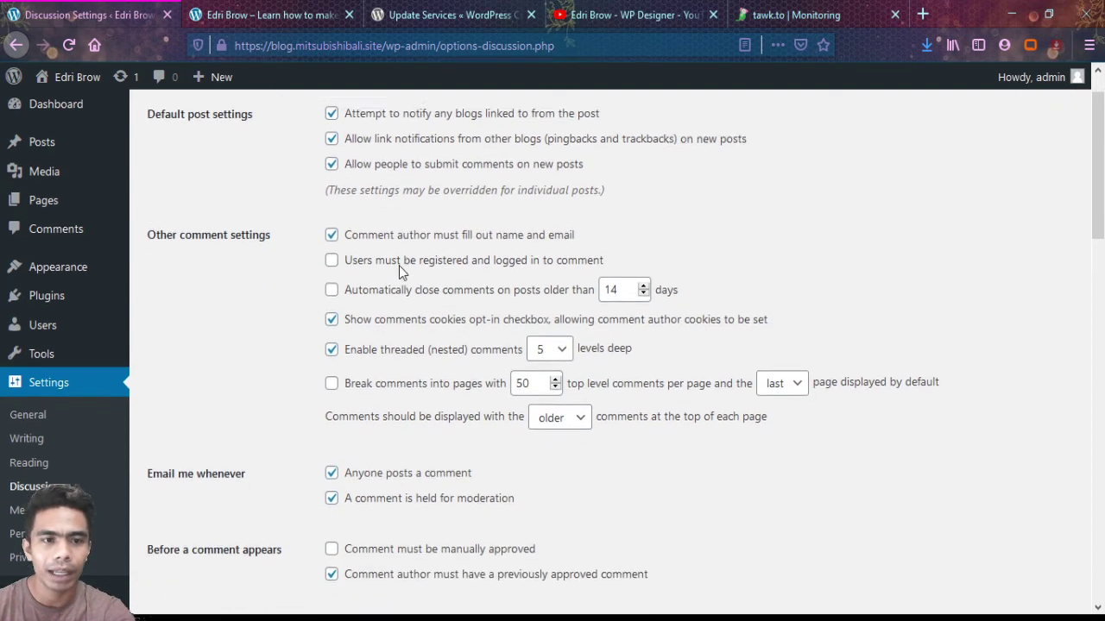
scroll(272, 242, up, 2)
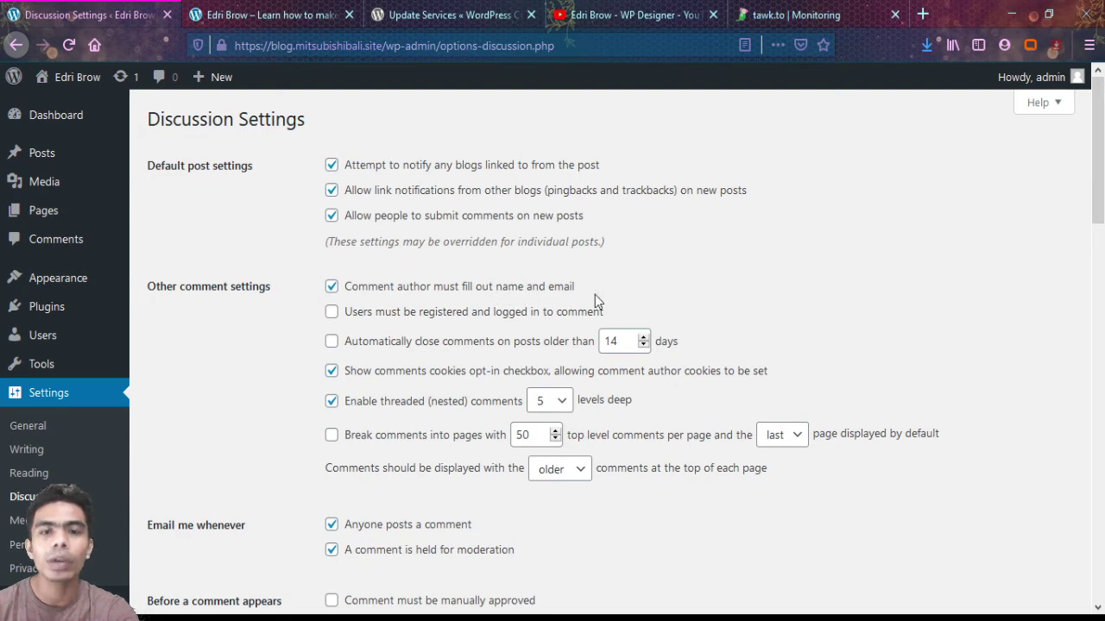
- Try out the "Comment author must fill out name and email" and "Users must be registered and logged in to comment" options, restoring each one
click(332, 288)
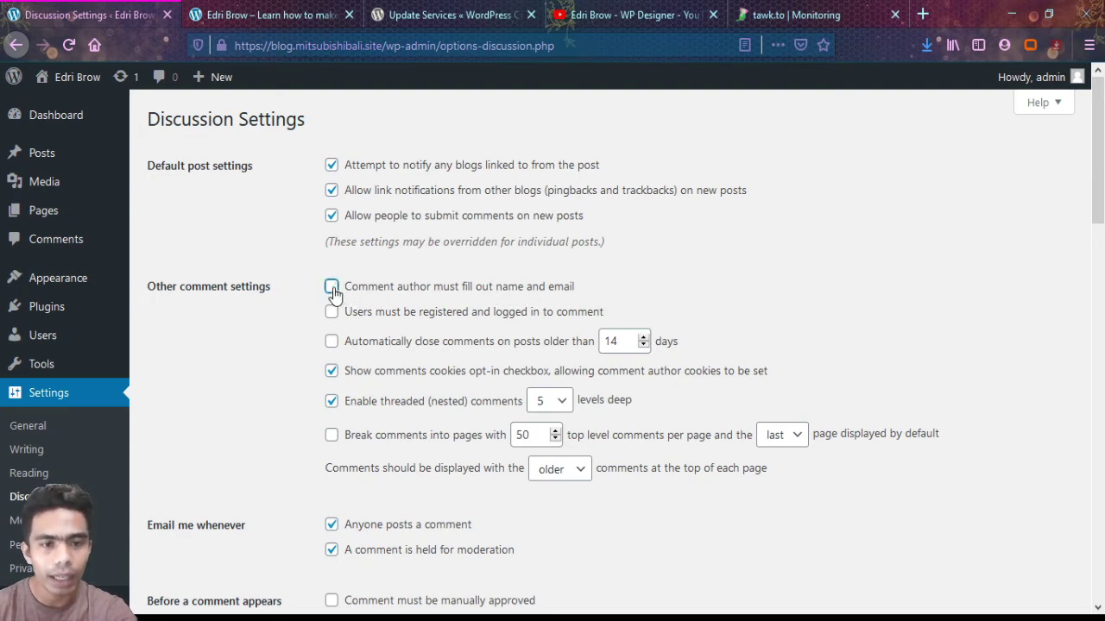
click(332, 288)
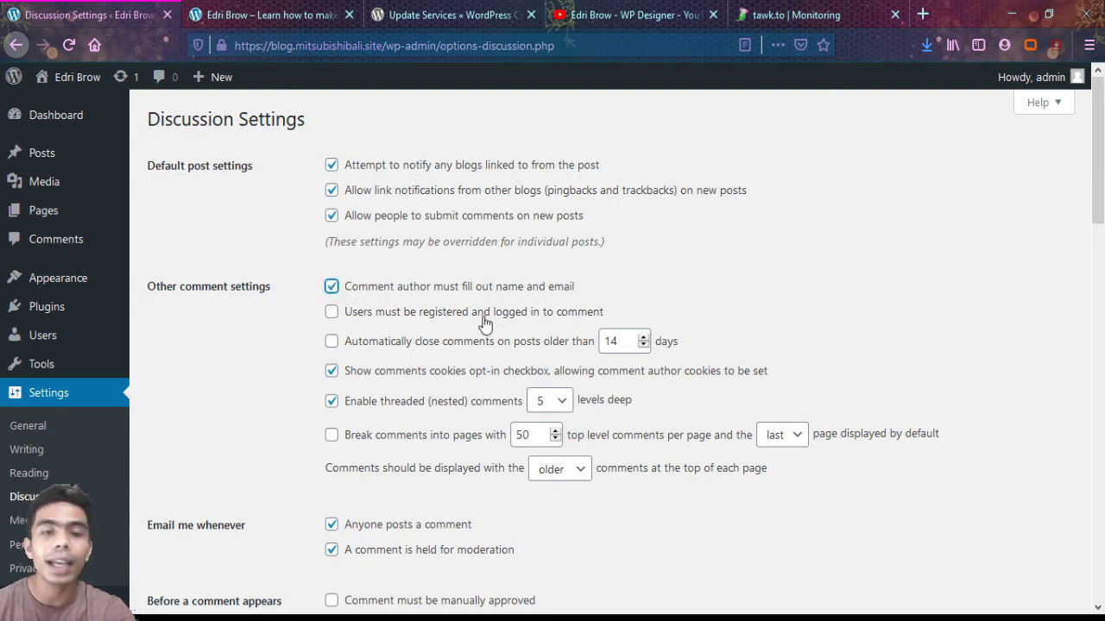
scroll(485, 318, down, 5)
scroll(243, 425, down, 15)
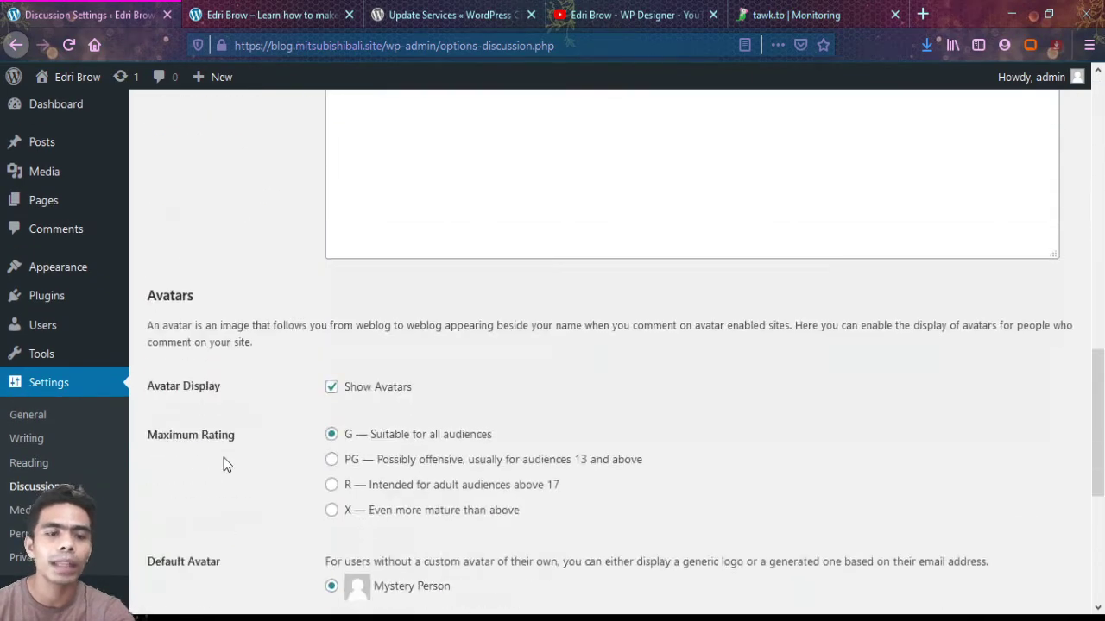
scroll(222, 405, up, 20)
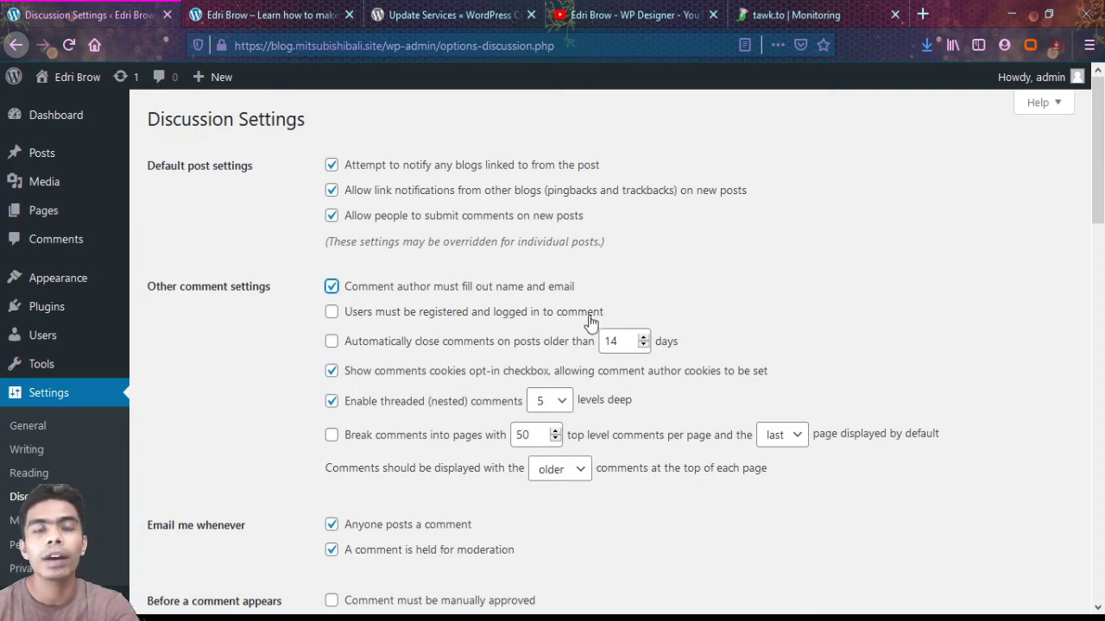
click(385, 318)
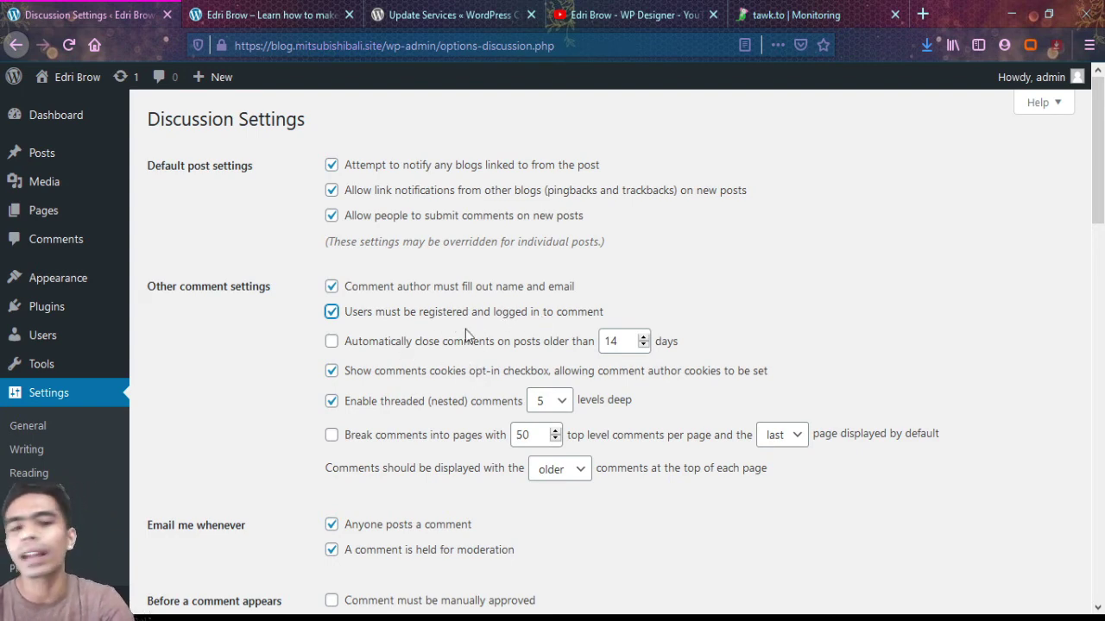
click(393, 320)
- Enable "Comment must be manually approved" as a condition before a comment appears
scroll(395, 311, down, 2)
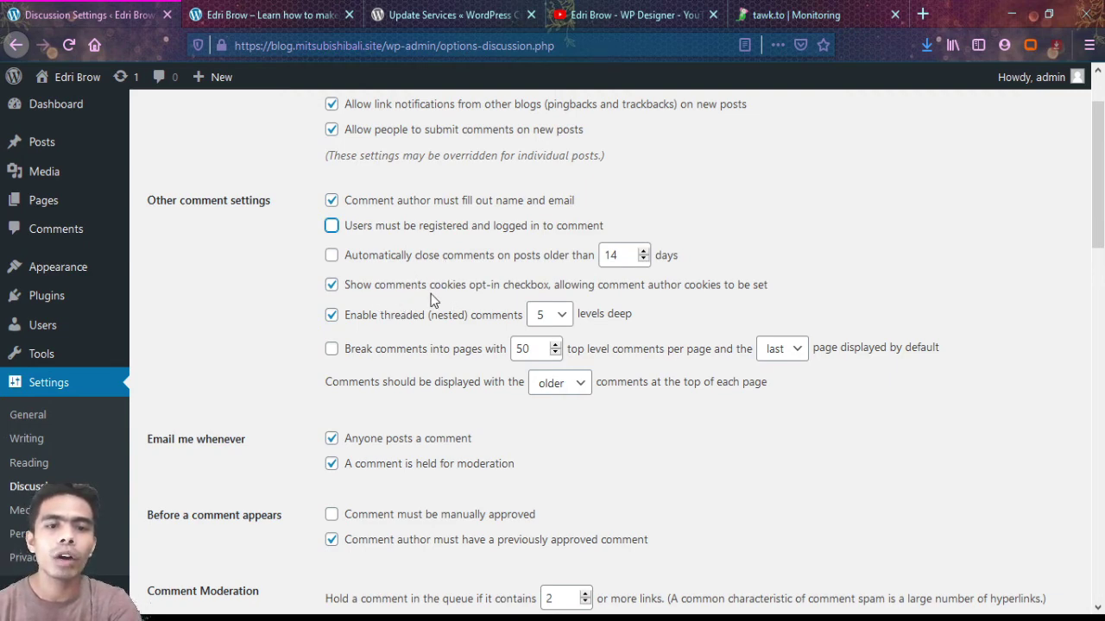
scroll(384, 328, down, 2)
scroll(384, 328, down, 4)
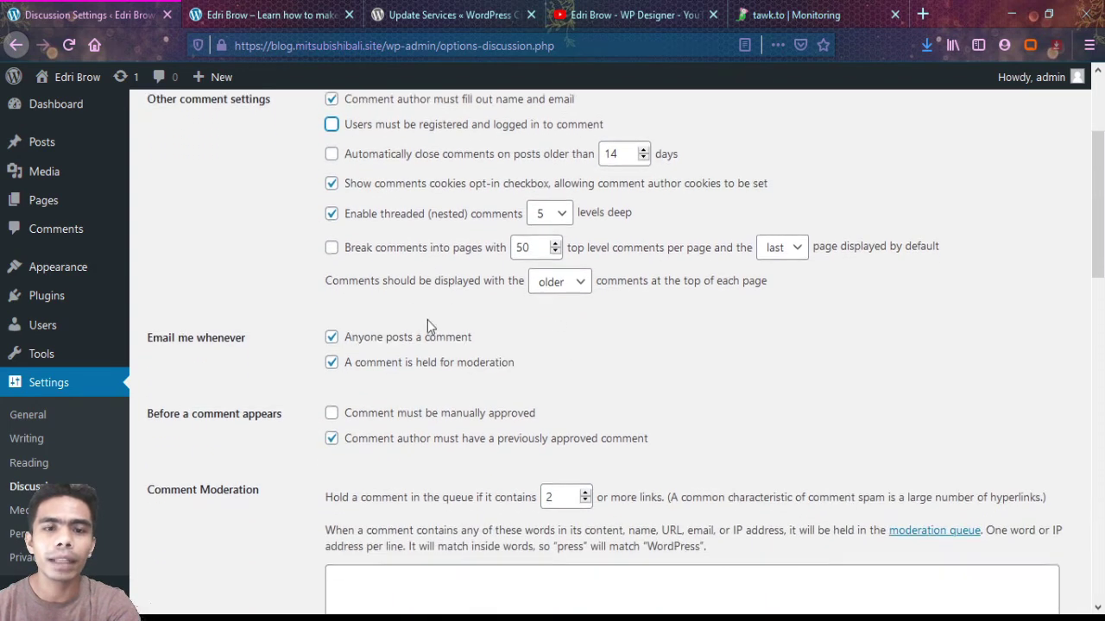
scroll(667, 317, up, 2)
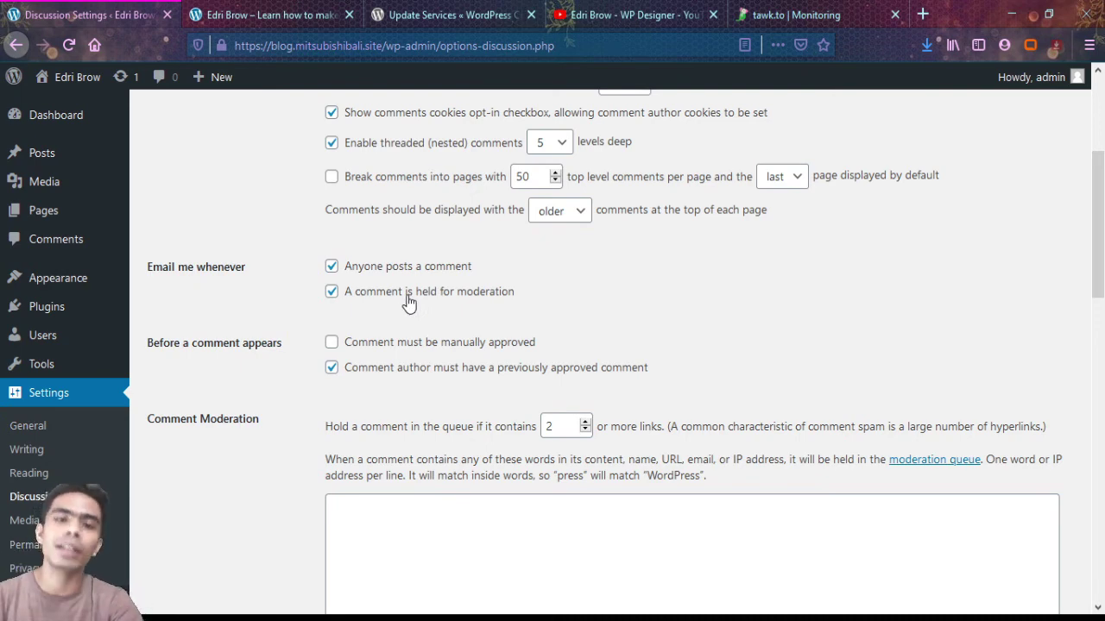
scroll(409, 302, down, 2)
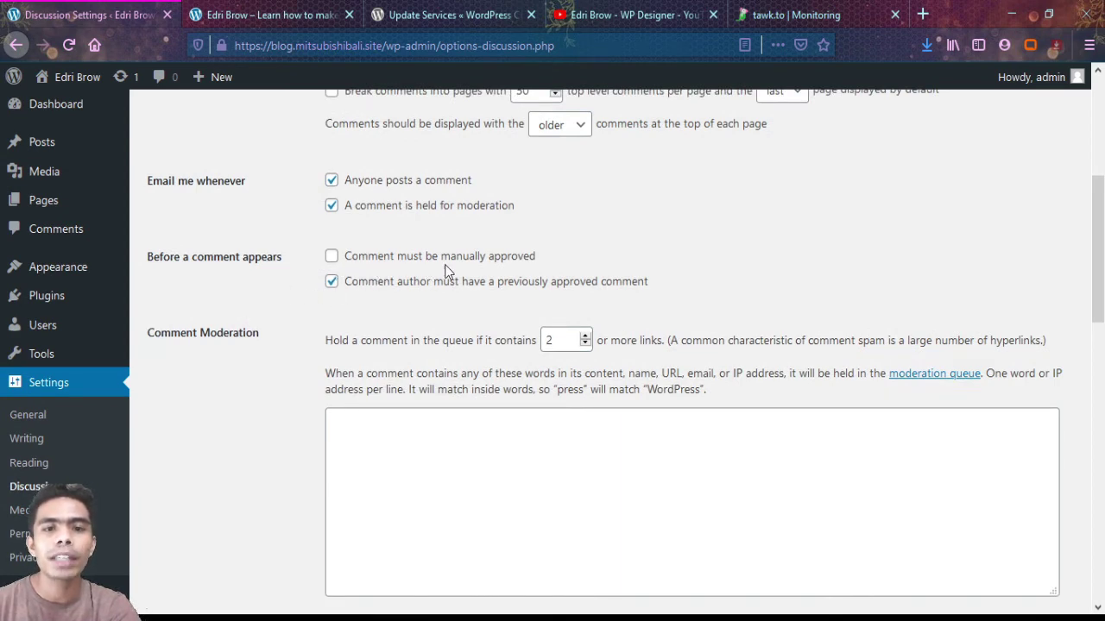
click(333, 262)
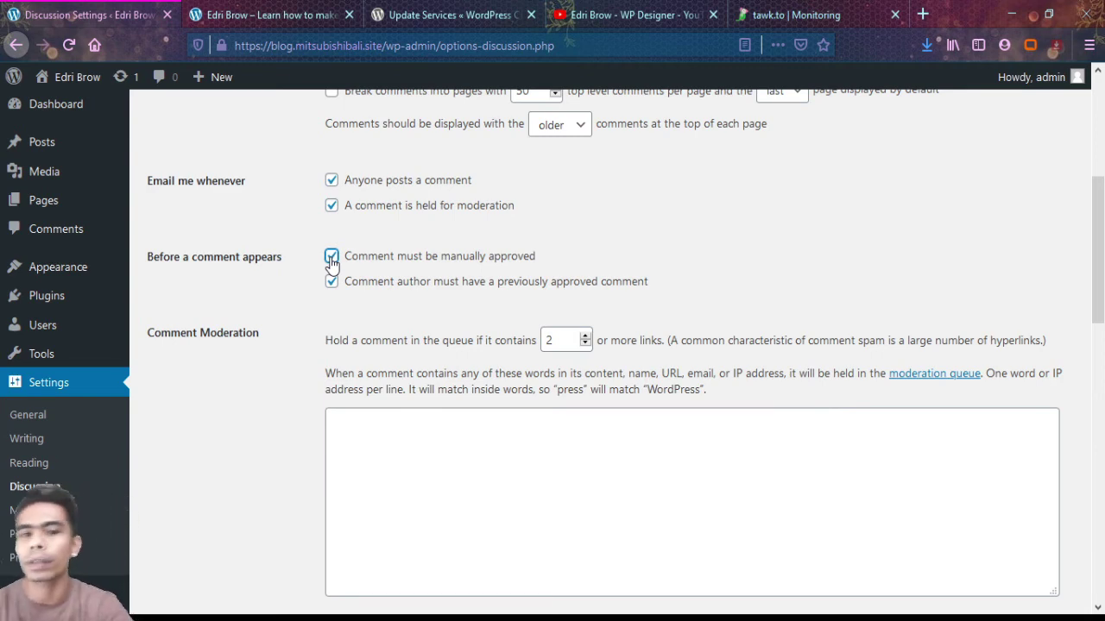
click(331, 258)
click(332, 257)
click(333, 257)
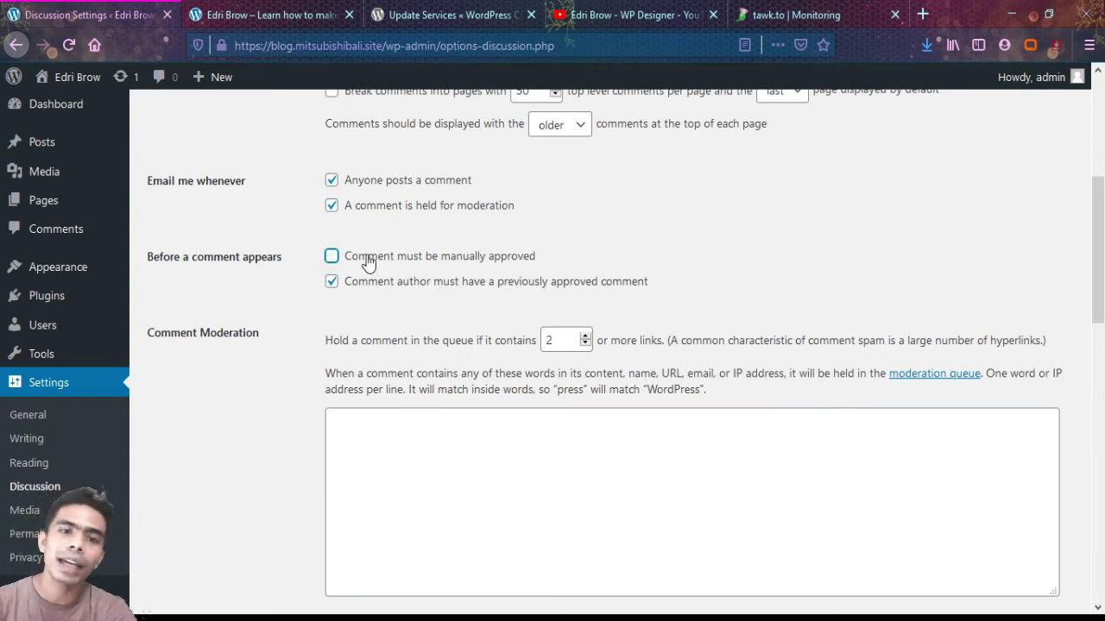
double_click(368, 261)
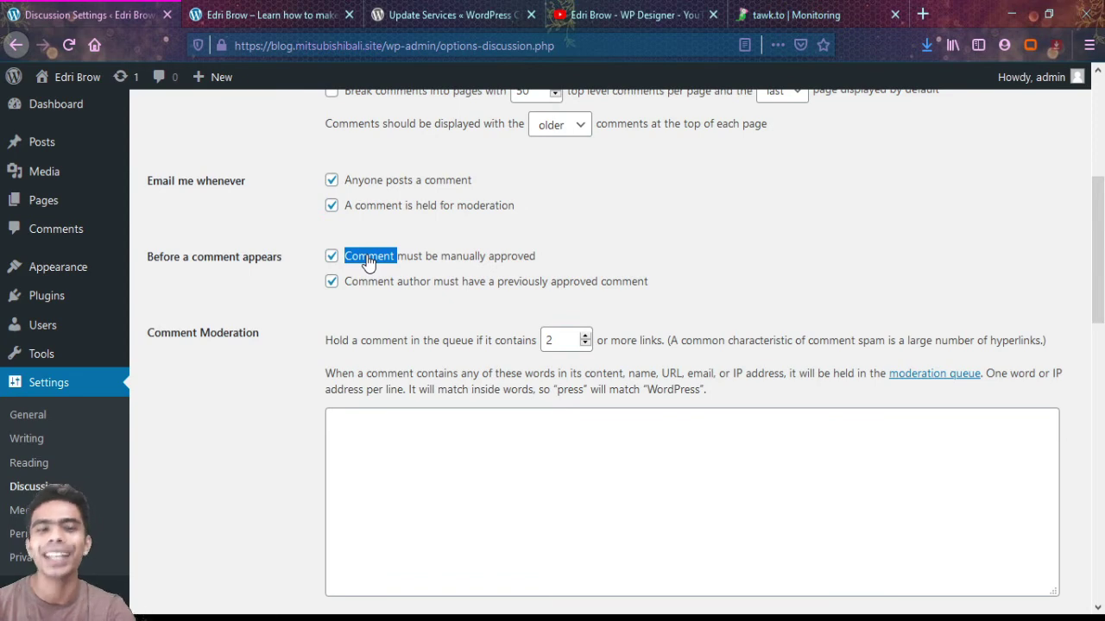
- Examine the Comment Moderation link limit and word list, and the Comment Blocklist field
scroll(488, 339, down, 2)
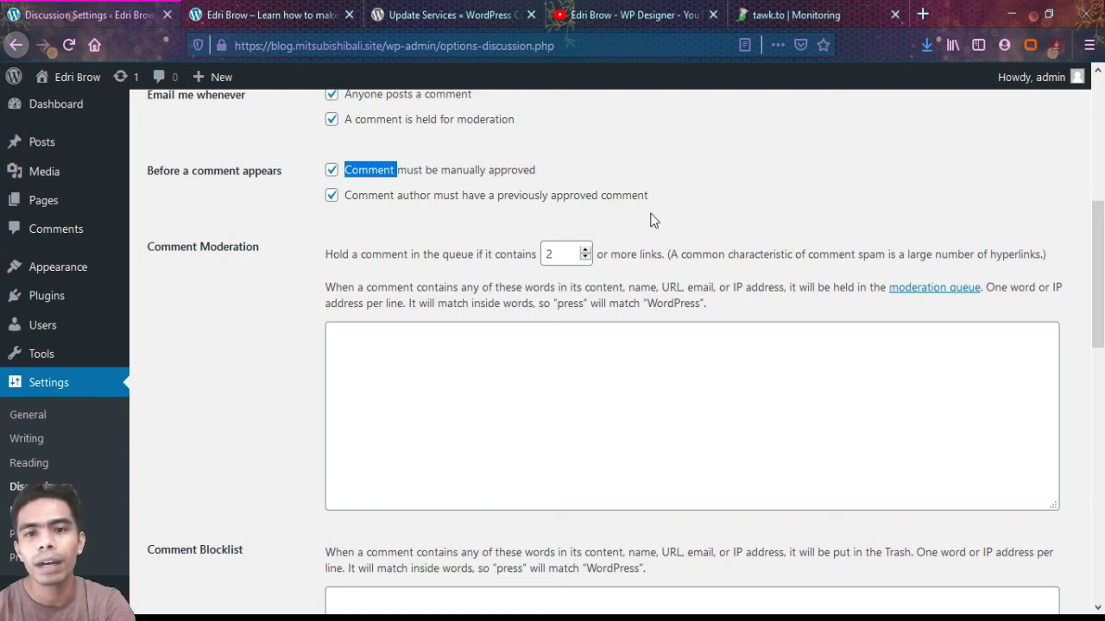
click(406, 239)
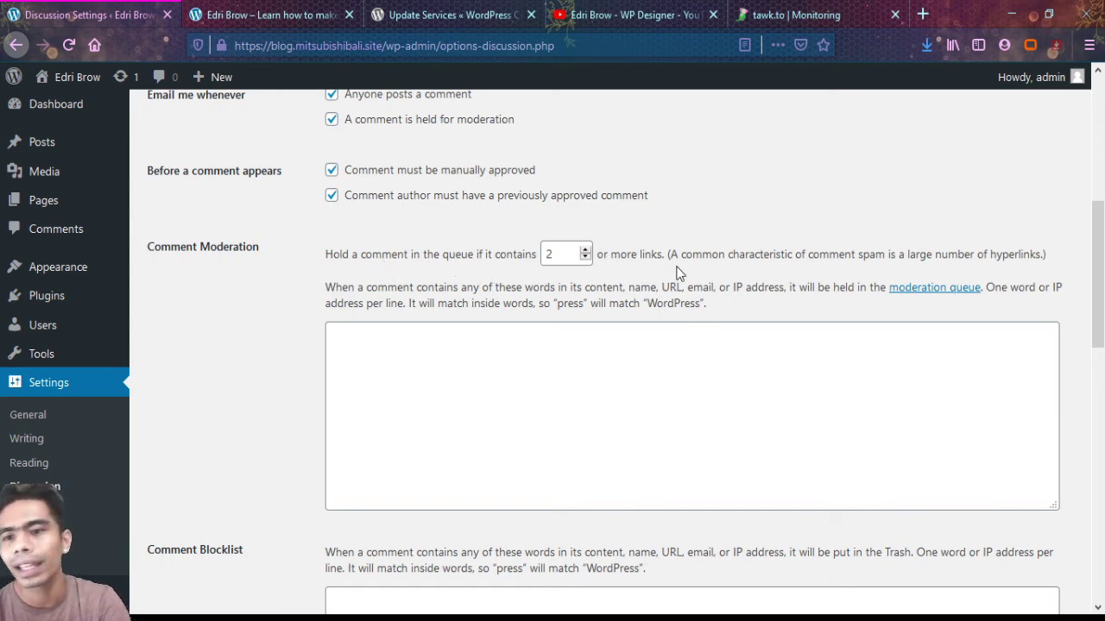
scroll(678, 274, down, 8)
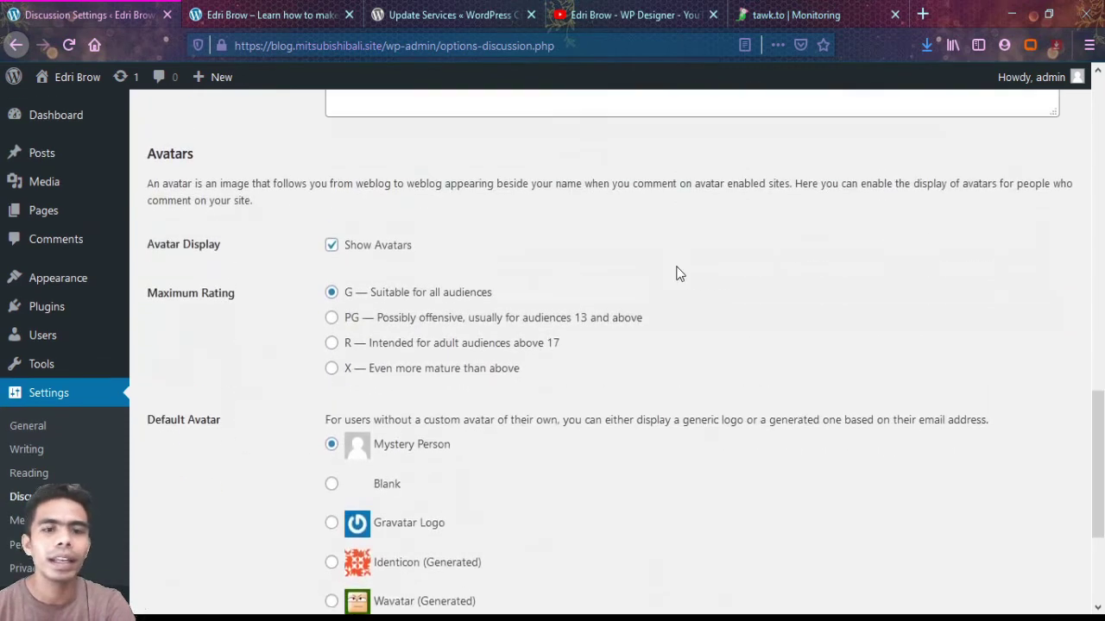
scroll(678, 274, up, 6)
scroll(412, 260, down, 3)
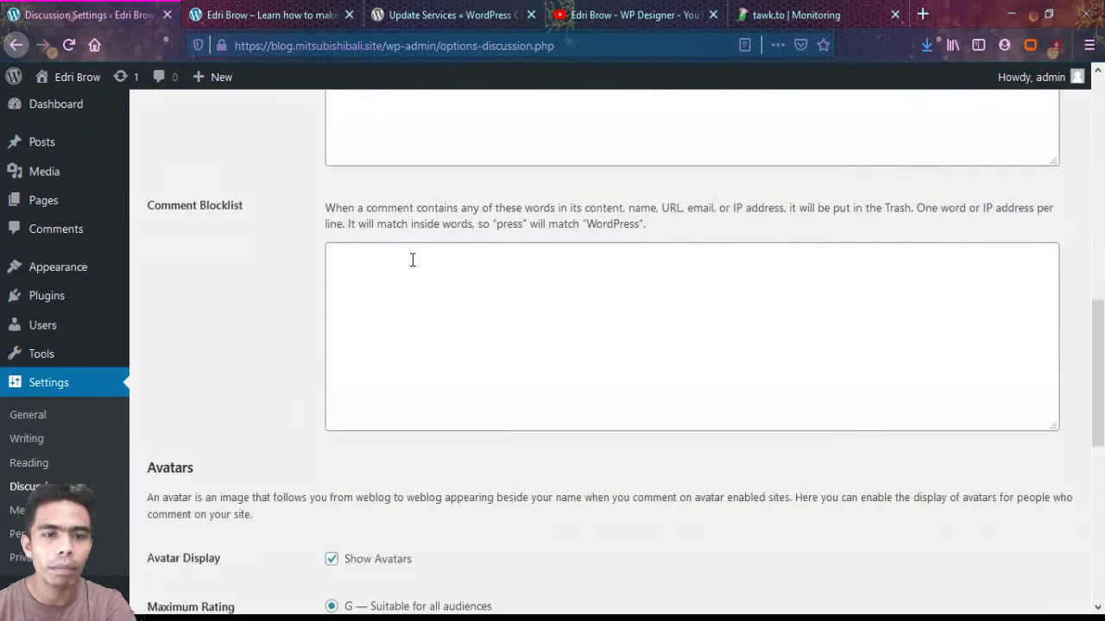
click(413, 260)
scroll(473, 360, up, 1)
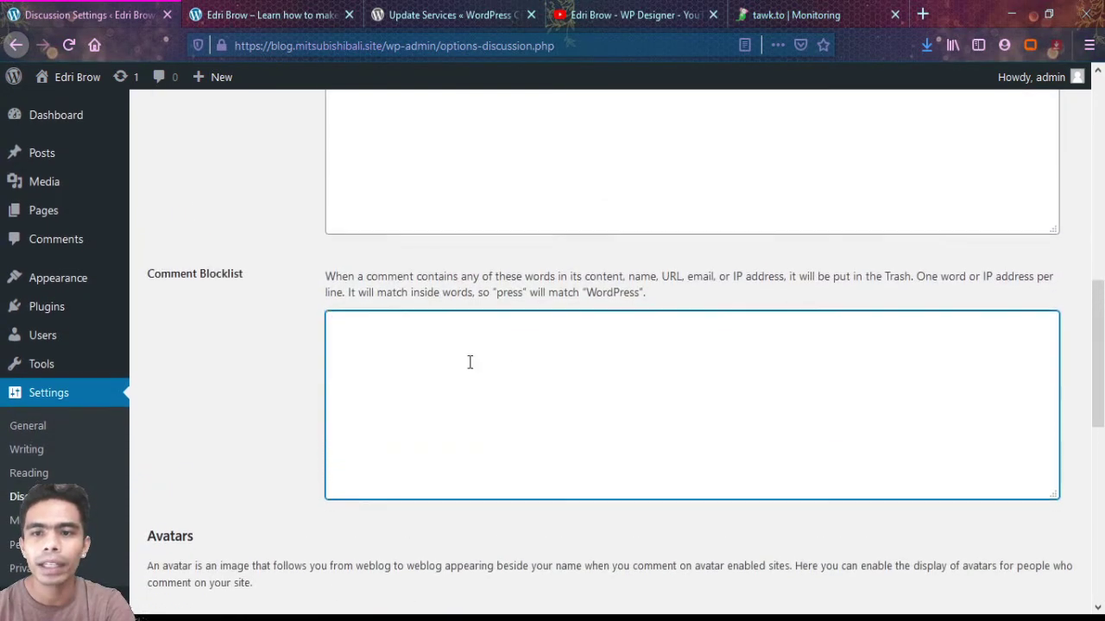
scroll(388, 354, up, 3)
click(353, 286)
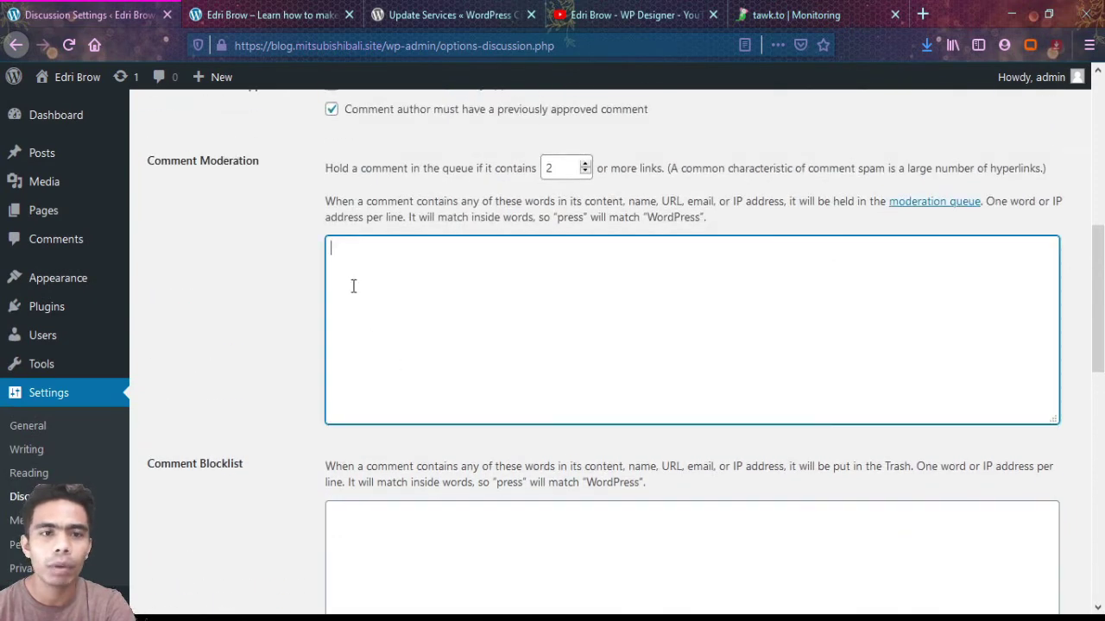
scroll(580, 360, down, 2)
click(580, 360)
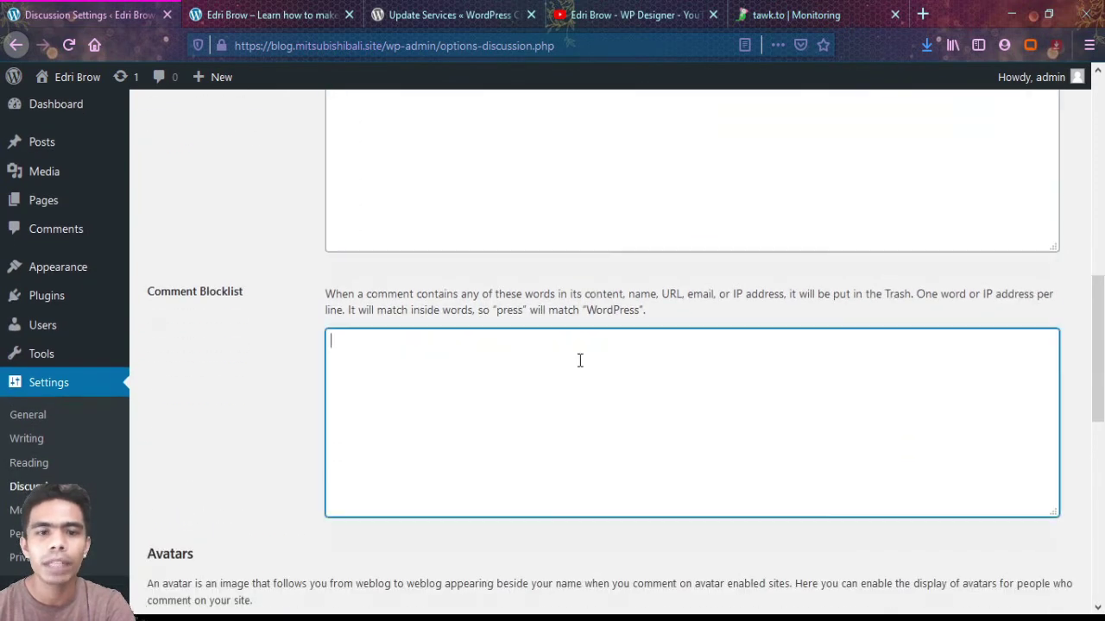
- Turn Show Avatars off and back on, and set the avatars' Maximum Rating to PG
scroll(580, 360, down, 4)
scroll(252, 354, down, 1)
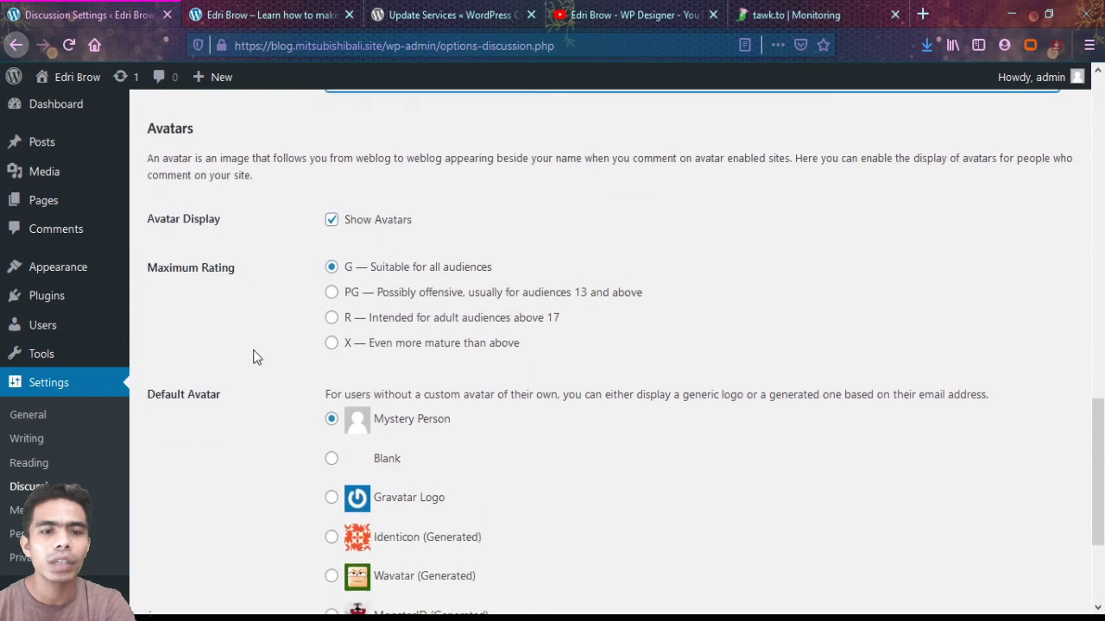
scroll(253, 349, down, 1)
scroll(239, 345, up, 1)
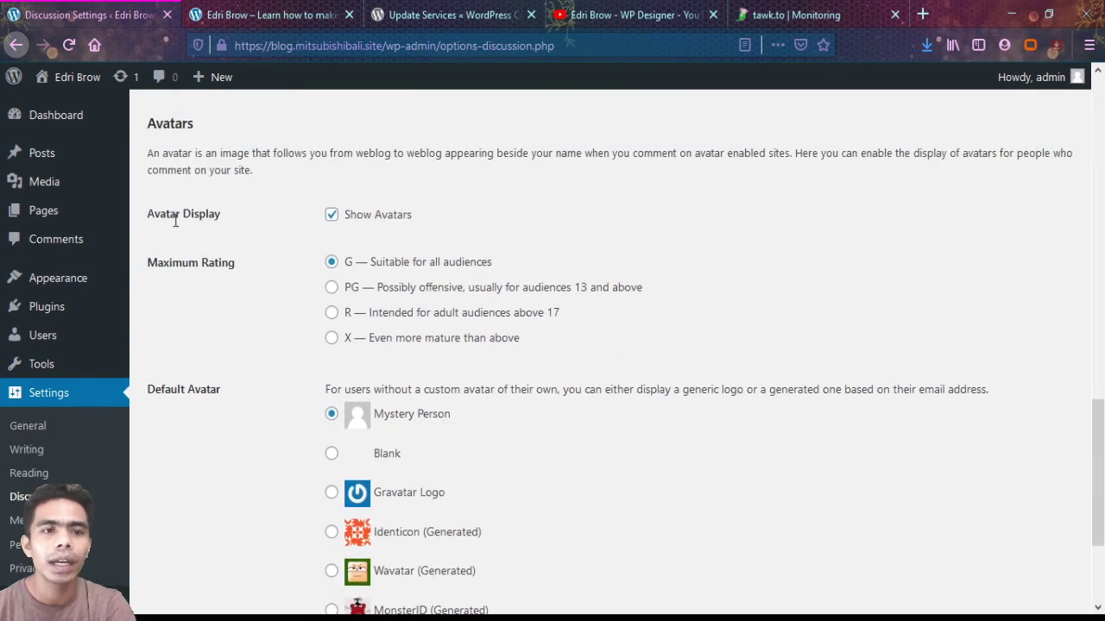
click(333, 219)
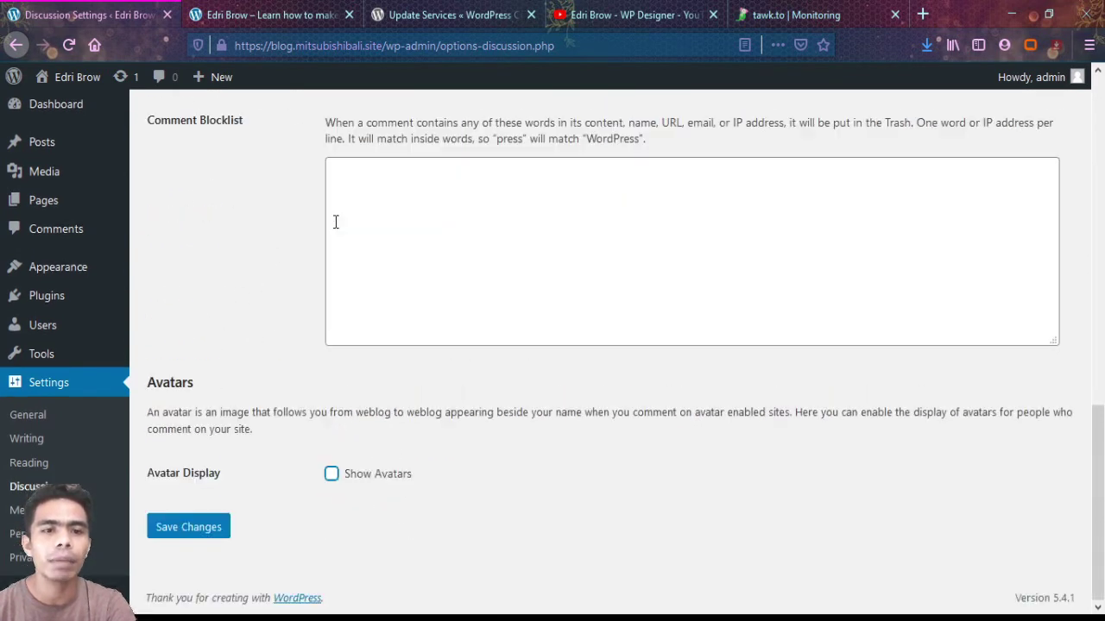
click(333, 475)
scroll(336, 480, down, 4)
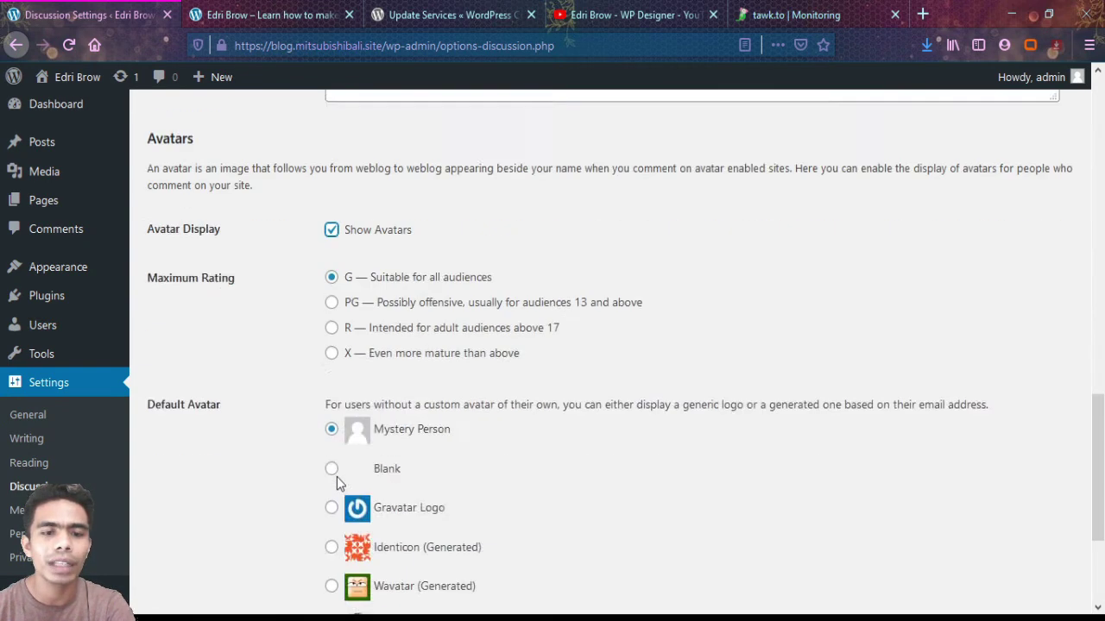
click(335, 203)
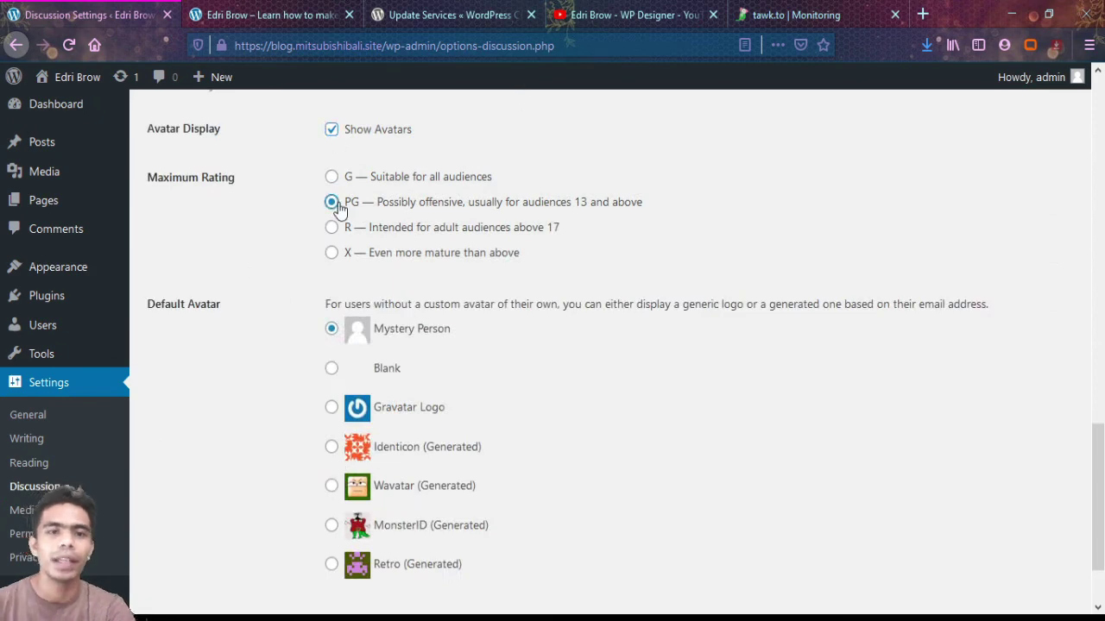
click(332, 177)
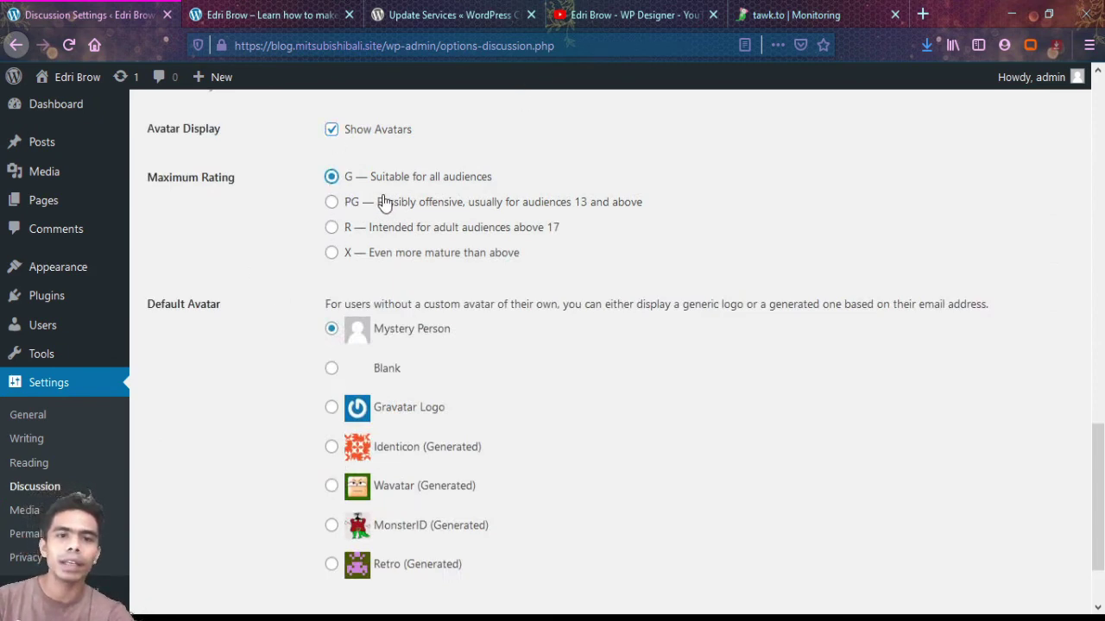
click(331, 205)
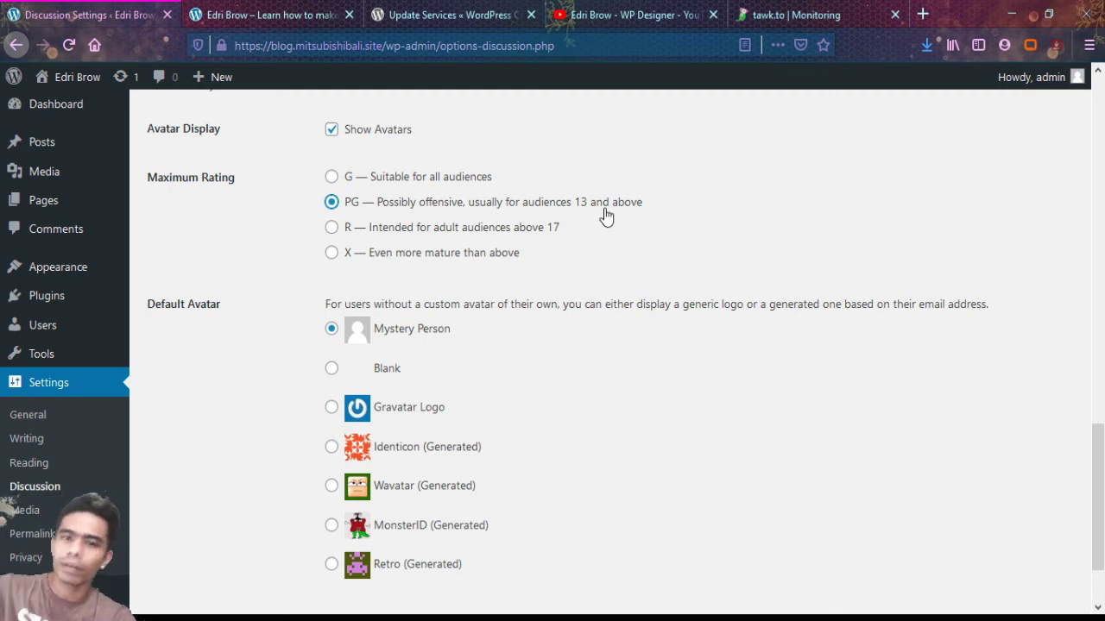
- Try the Blank and Identicon default avatars and settle on Gravatar Logo as the Default Avatar
scroll(533, 320, down, 2)
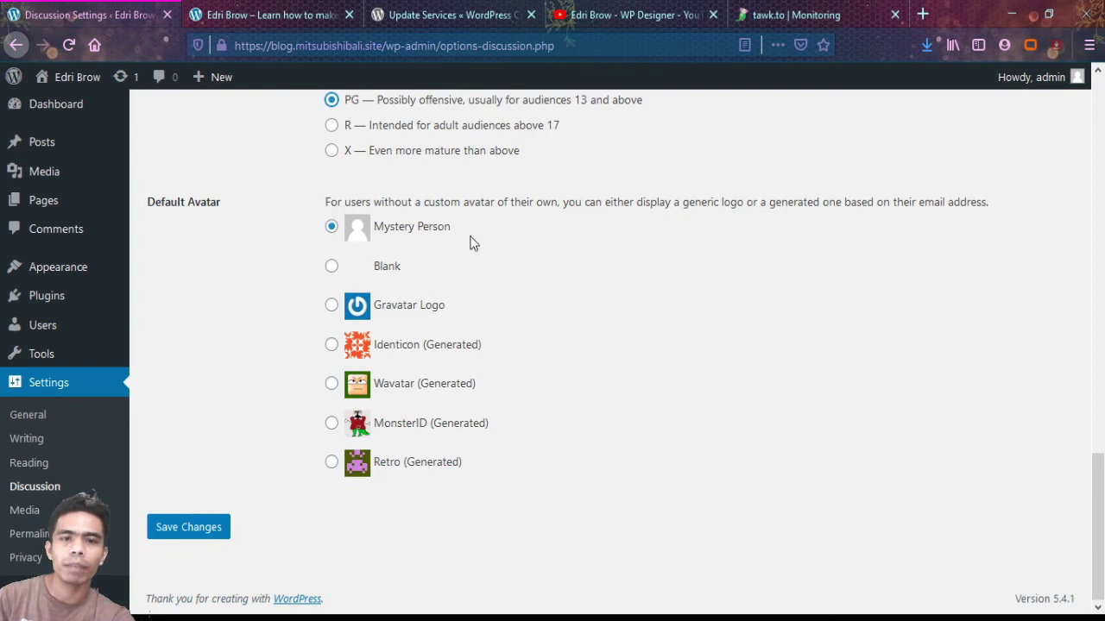
click(331, 266)
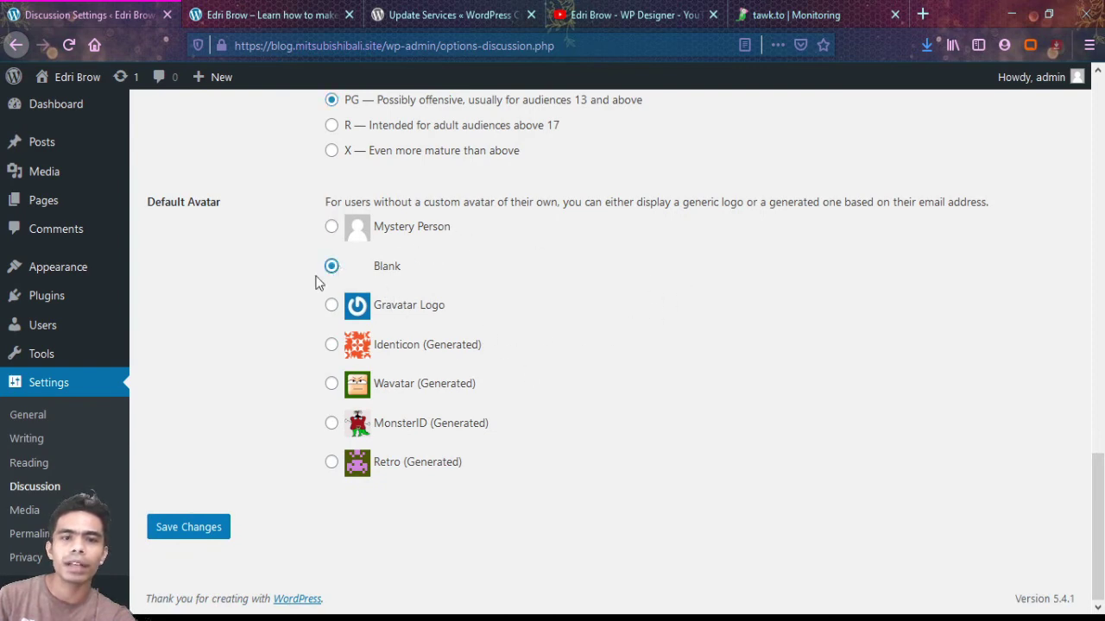
click(332, 305)
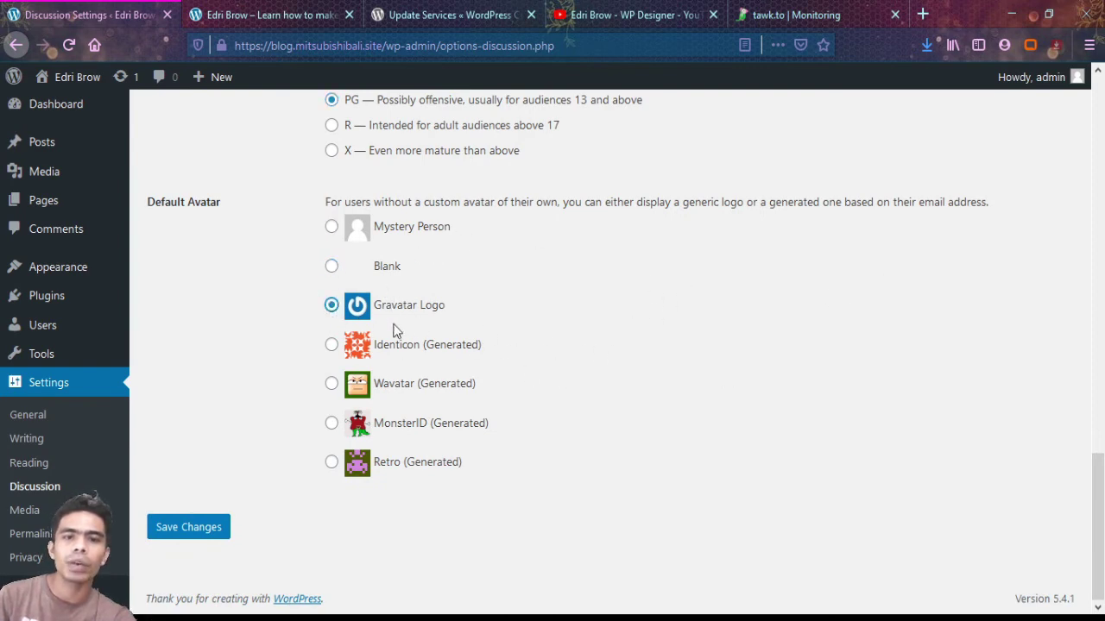
click(333, 346)
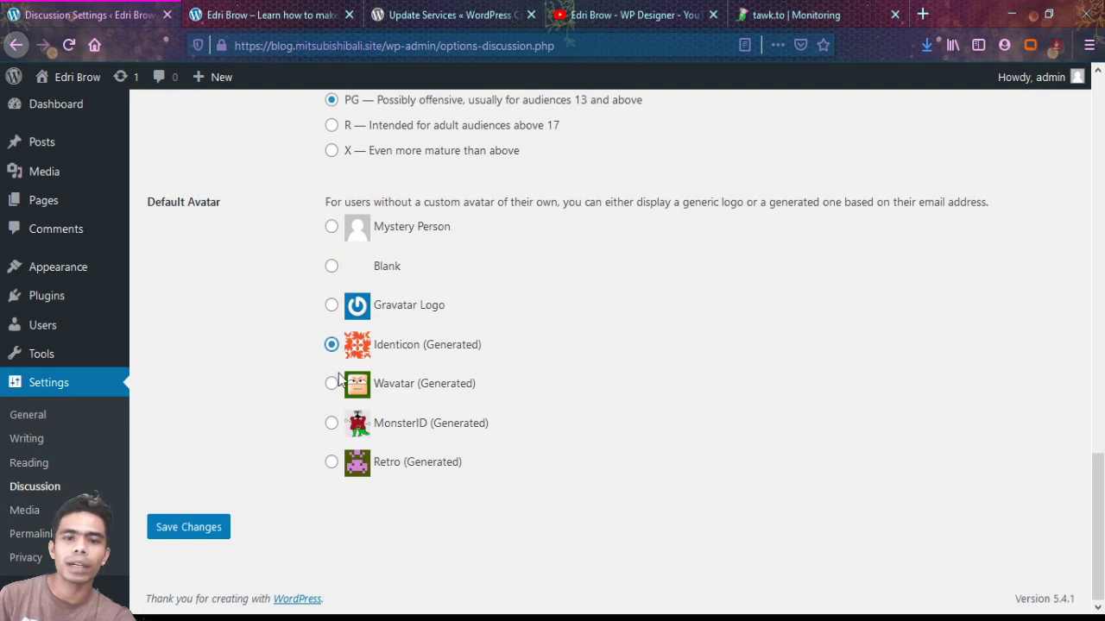
click(332, 307)
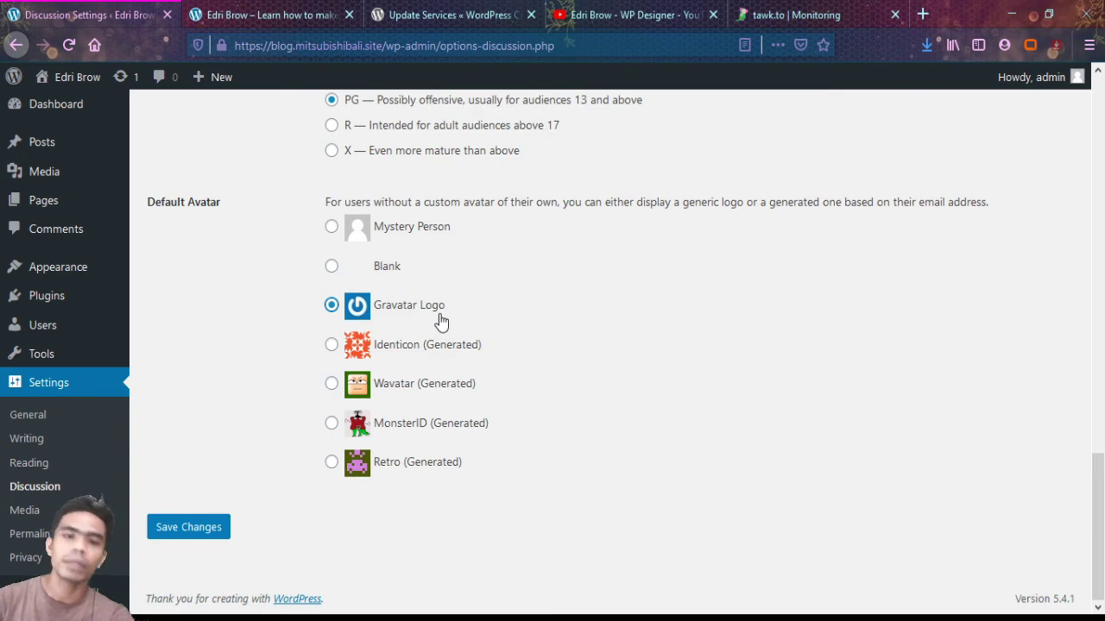
scroll(291, 397, up, 2)
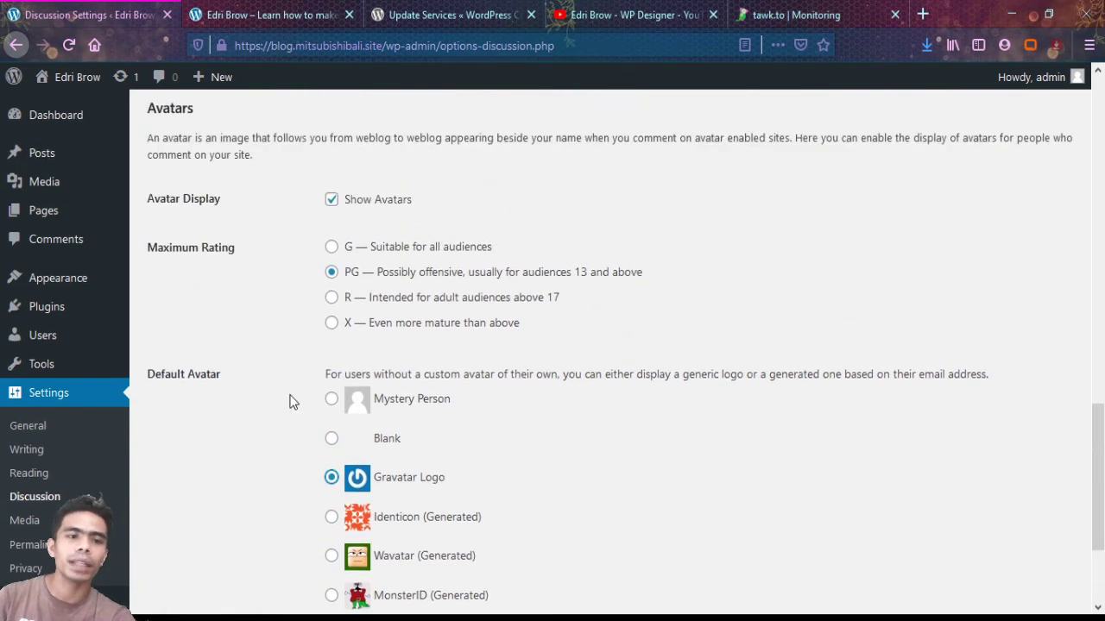
- Open the Media settings and review the thumbnail, medium and large image sizes and the upload option
scroll(291, 401, down, 2)
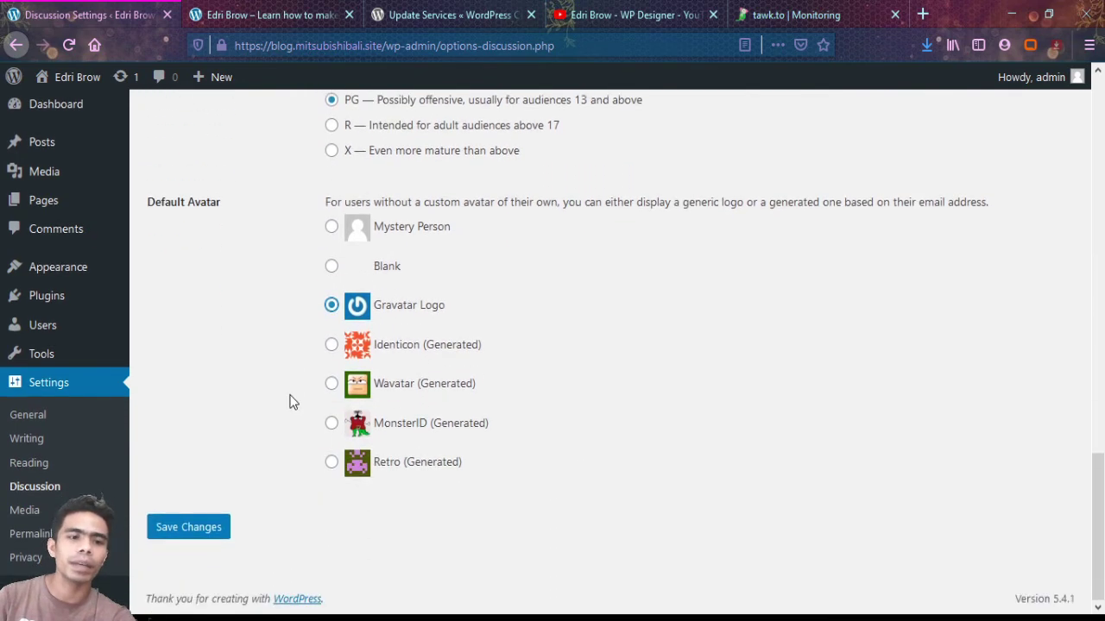
click(26, 512)
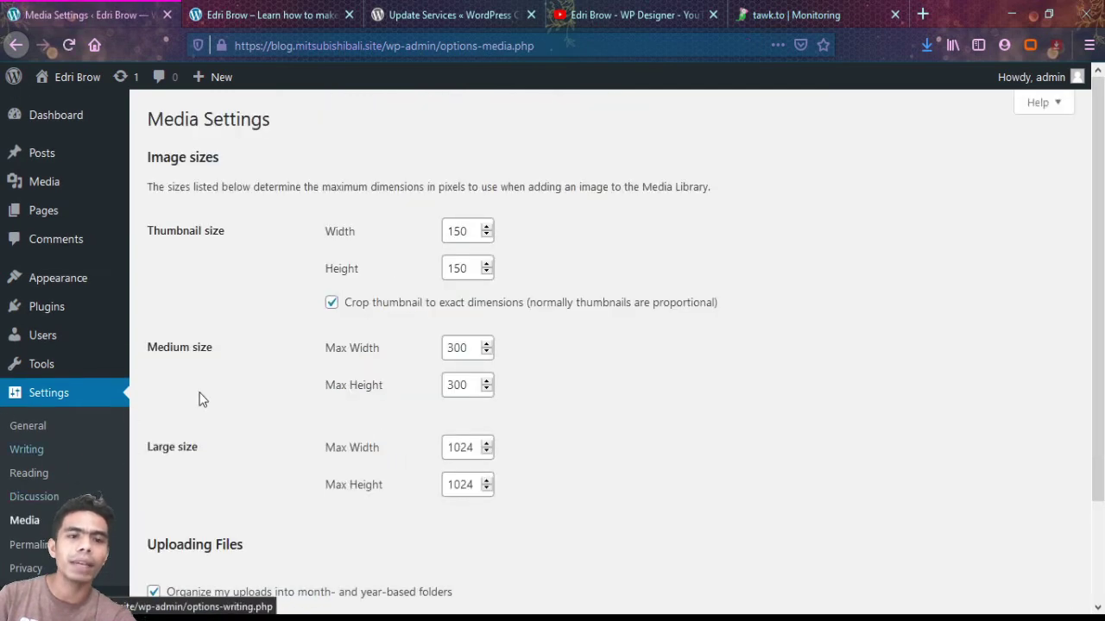
scroll(269, 330, down, 2)
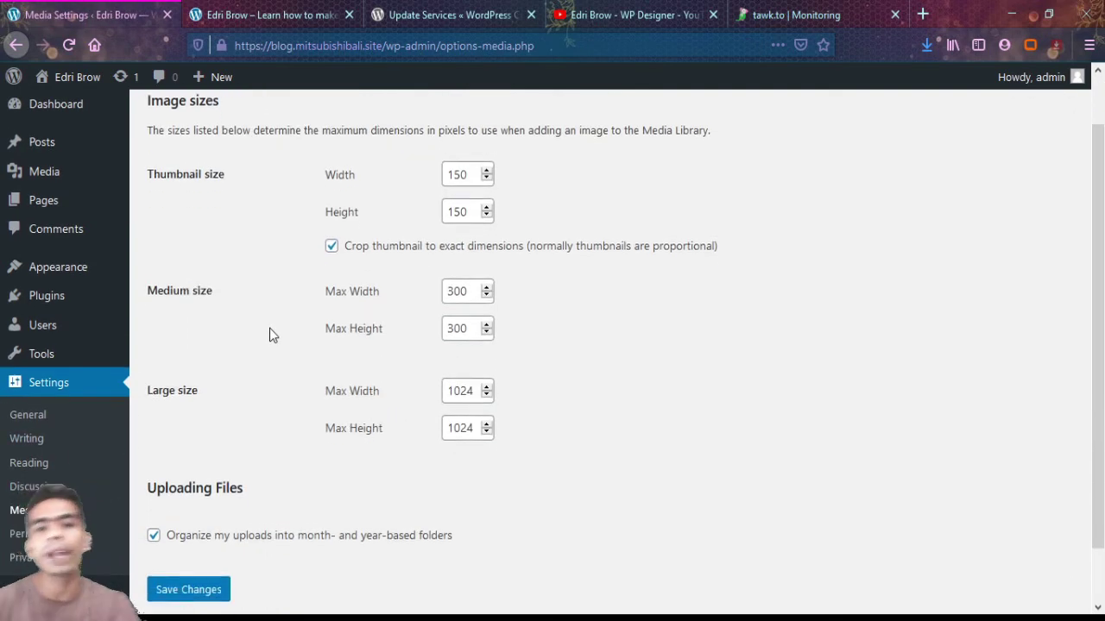
scroll(269, 329, up, 2)
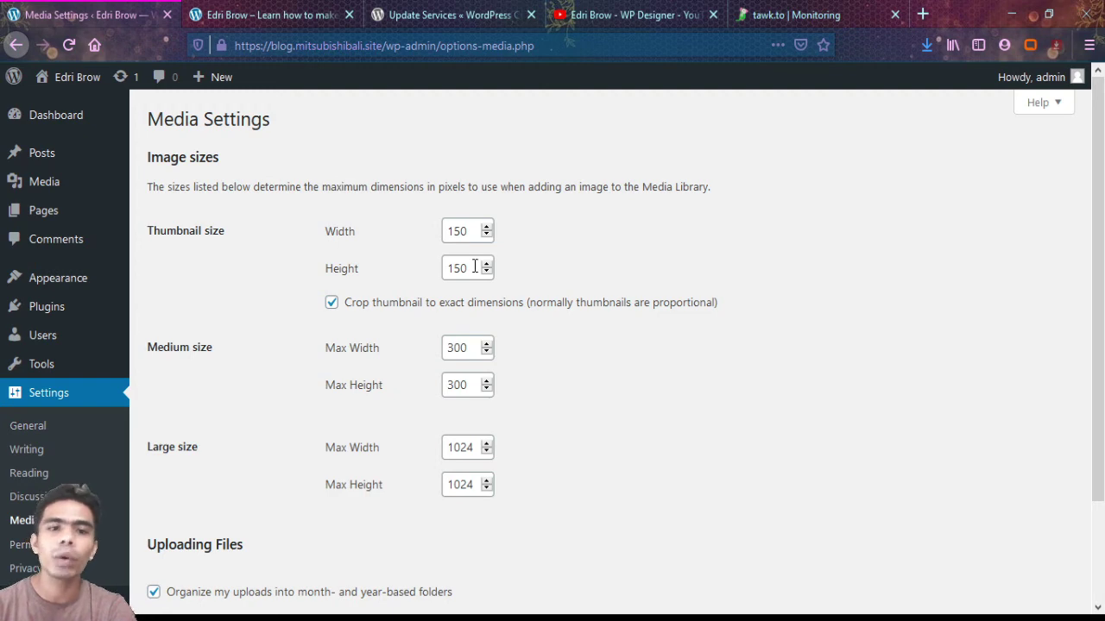
scroll(474, 267, down, 2)
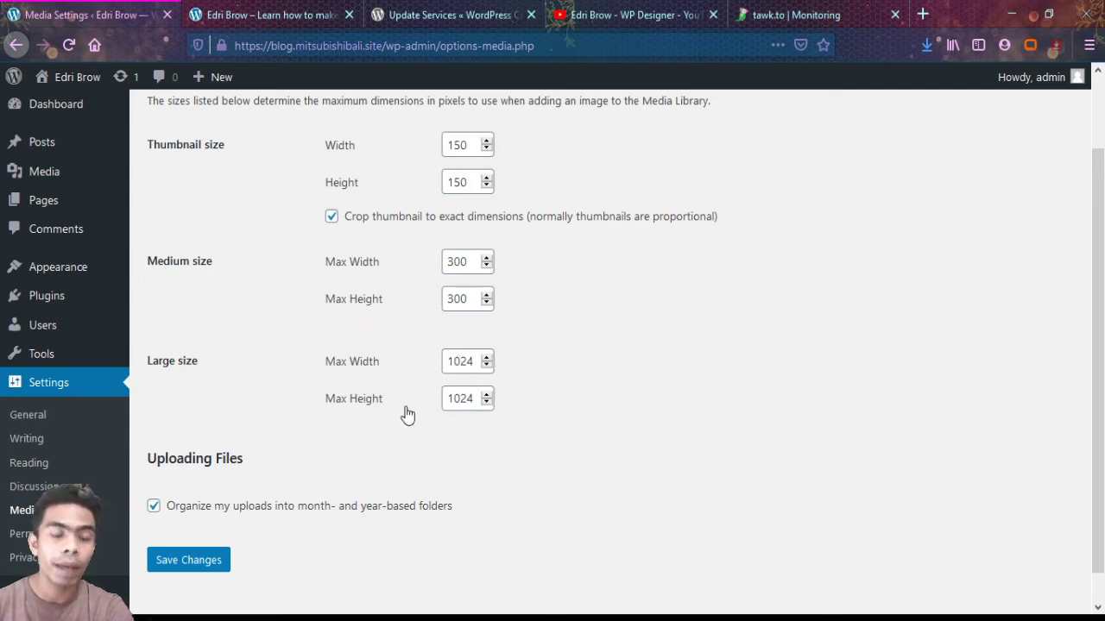
scroll(408, 415, up, 2)
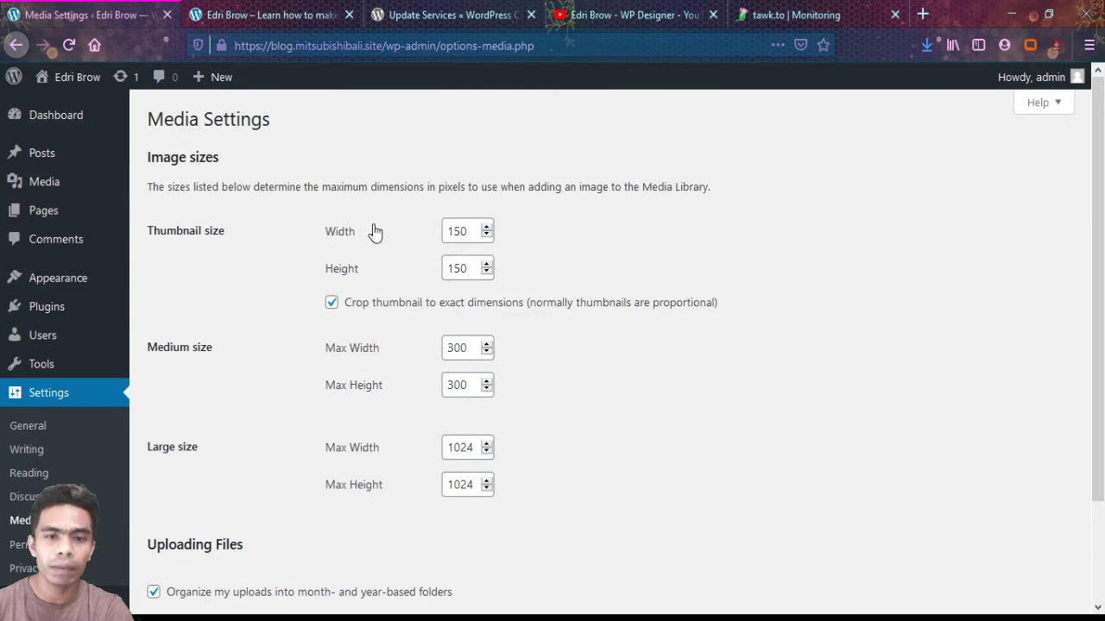
- Turn the "Crop thumbnail to exact dimensions" option off and back on
click(376, 310)
click(375, 311)
click(378, 311)
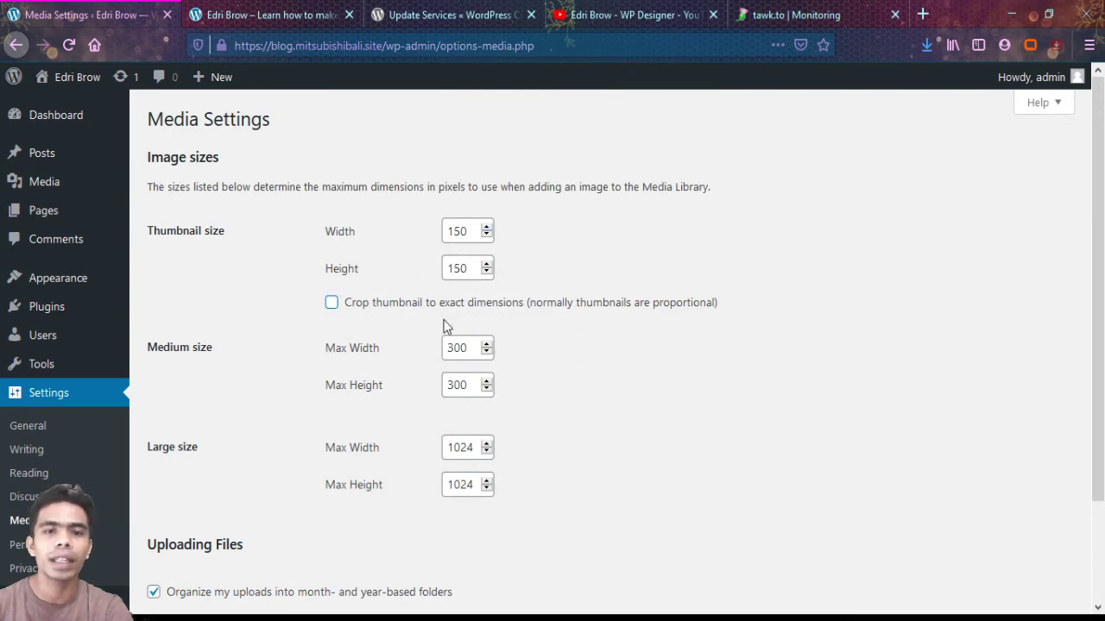
click(434, 310)
- Turn "Organize my uploads into month- and year-based folders" off and back on
scroll(404, 343, down, 3)
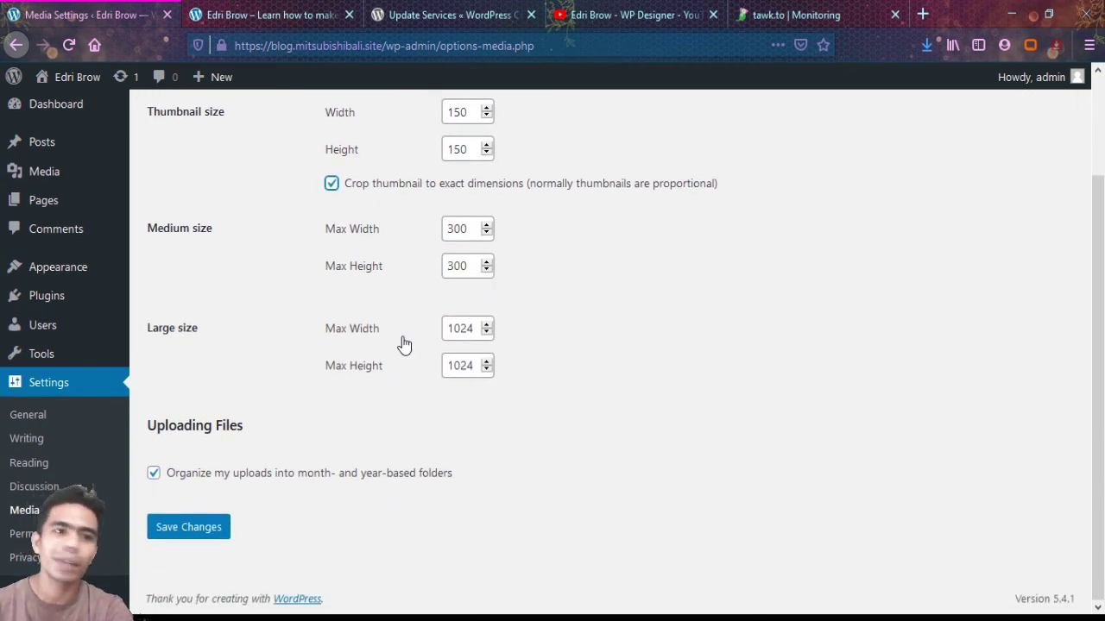
scroll(404, 343, up, 2)
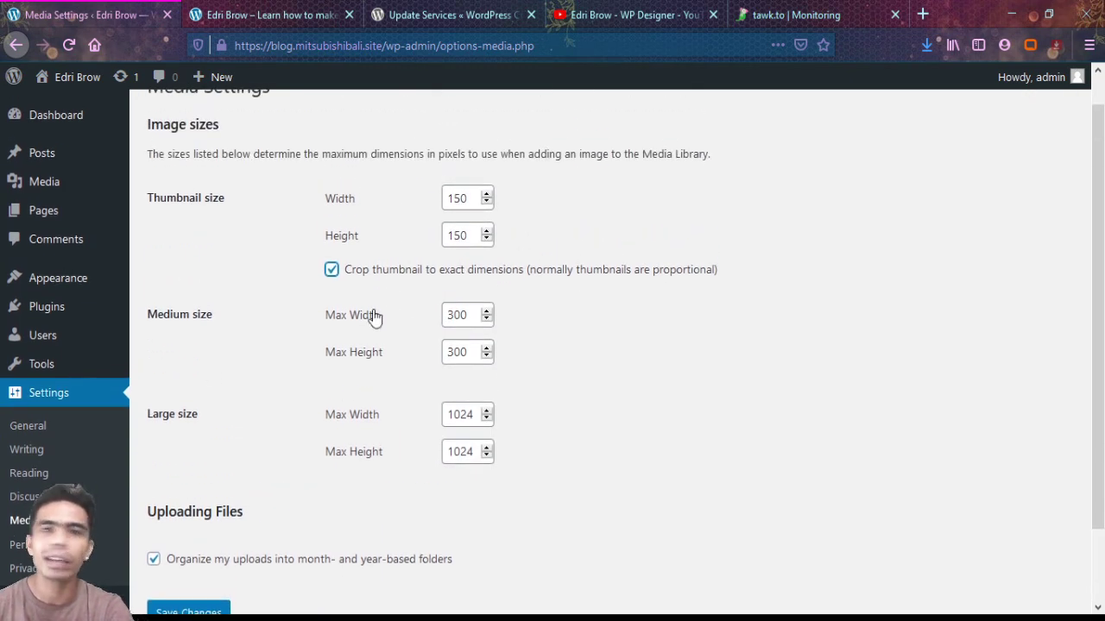
scroll(373, 315, down, 2)
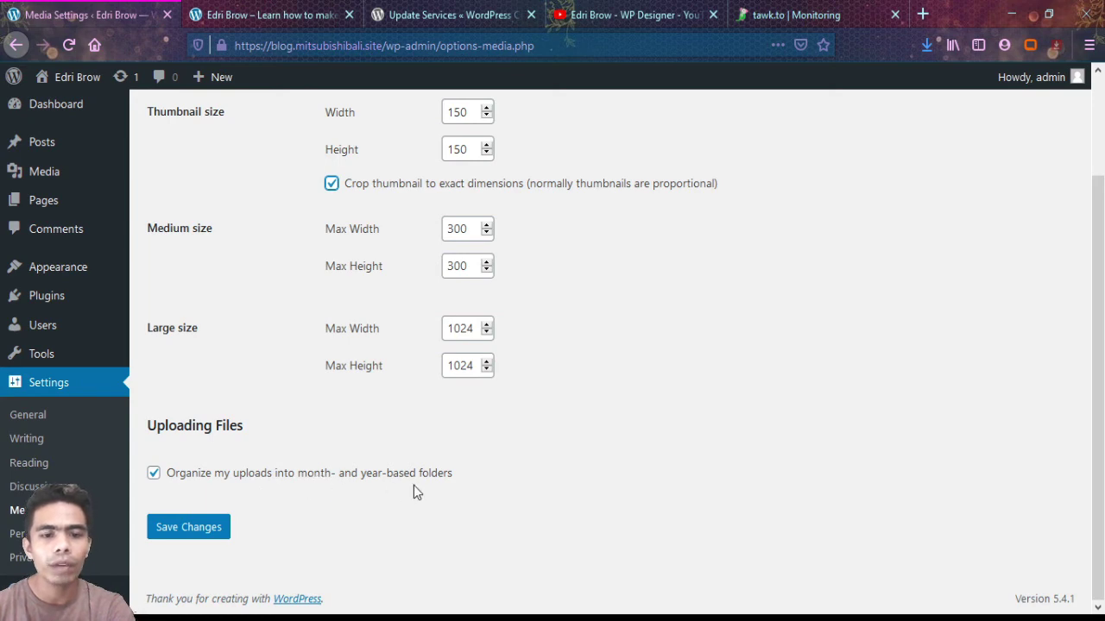
double_click(171, 474)
click(235, 480)
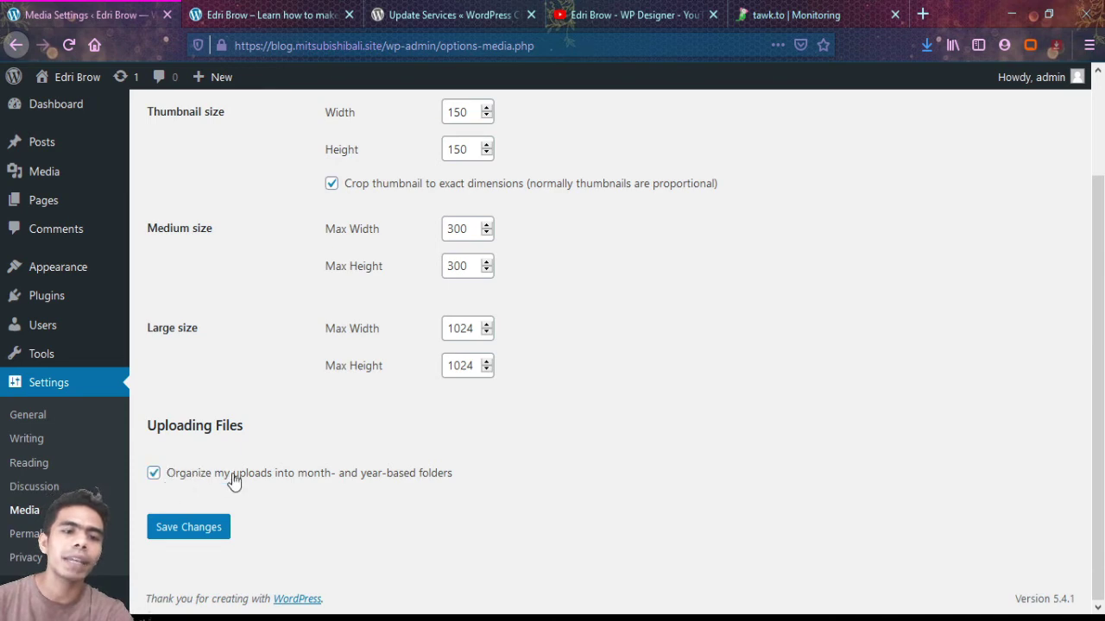
click(235, 480)
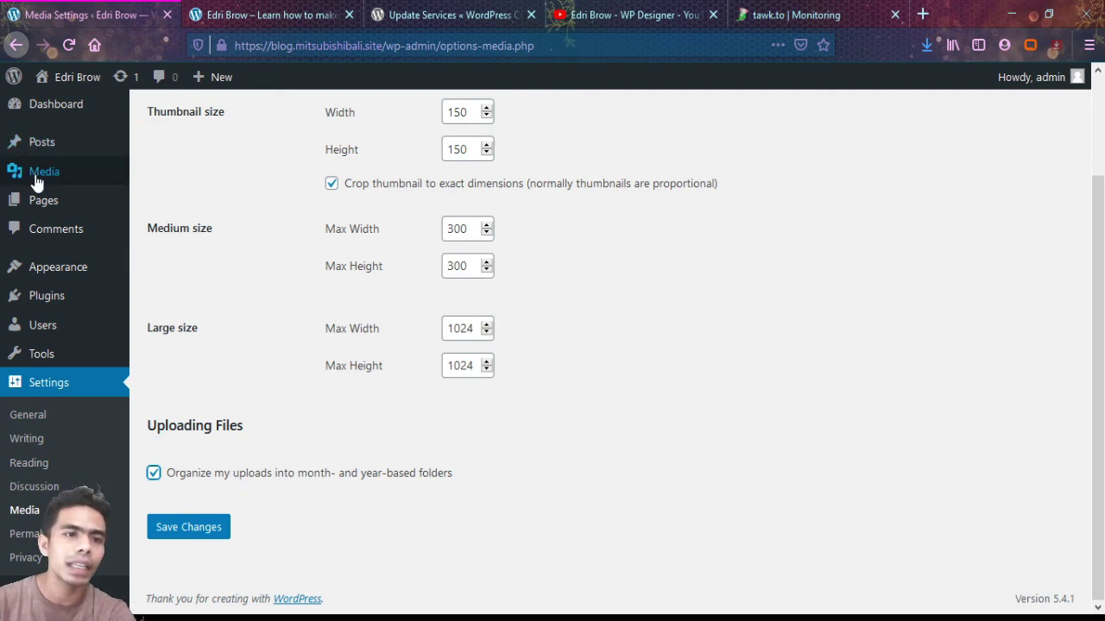
mouse_move(35, 177)
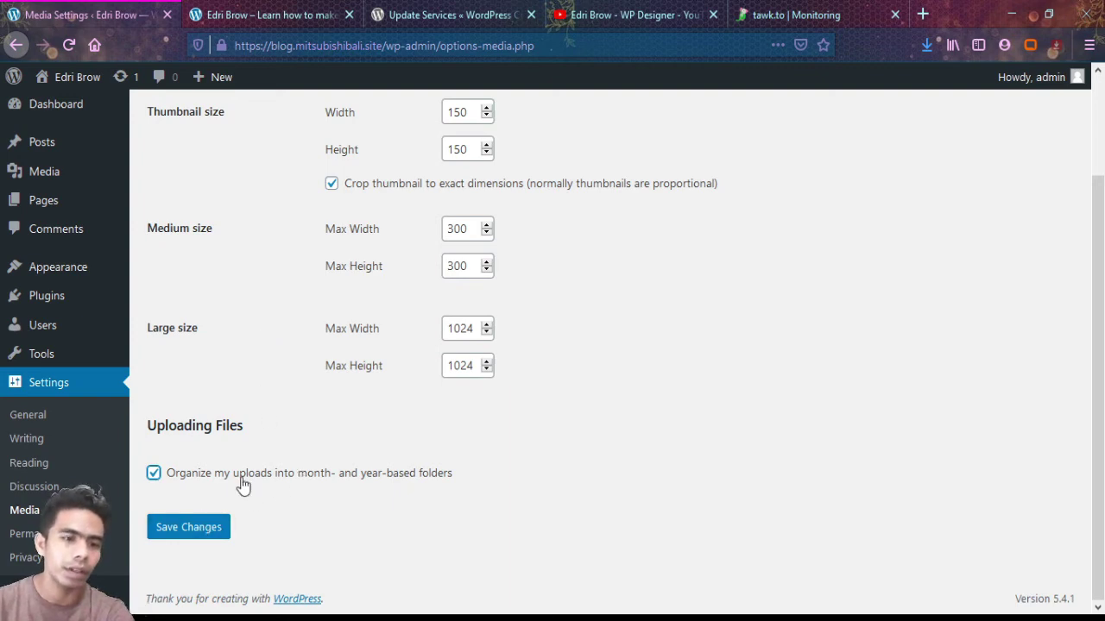
- Open the Permalink settings and review the URL structures offered under Common Settings
click(25, 535)
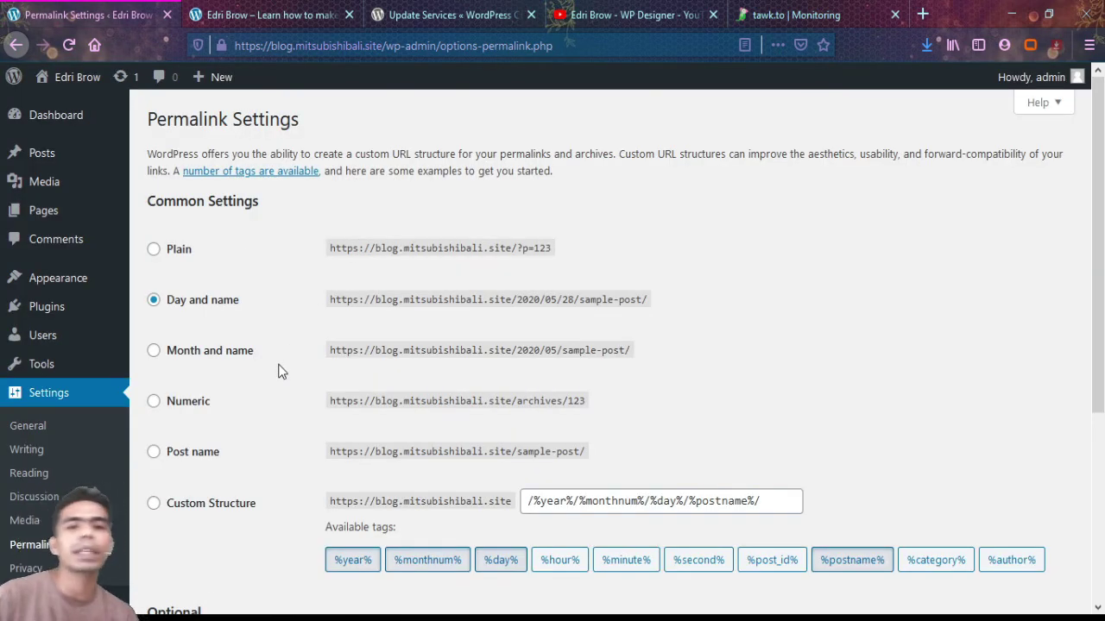
scroll(278, 371, down, 2)
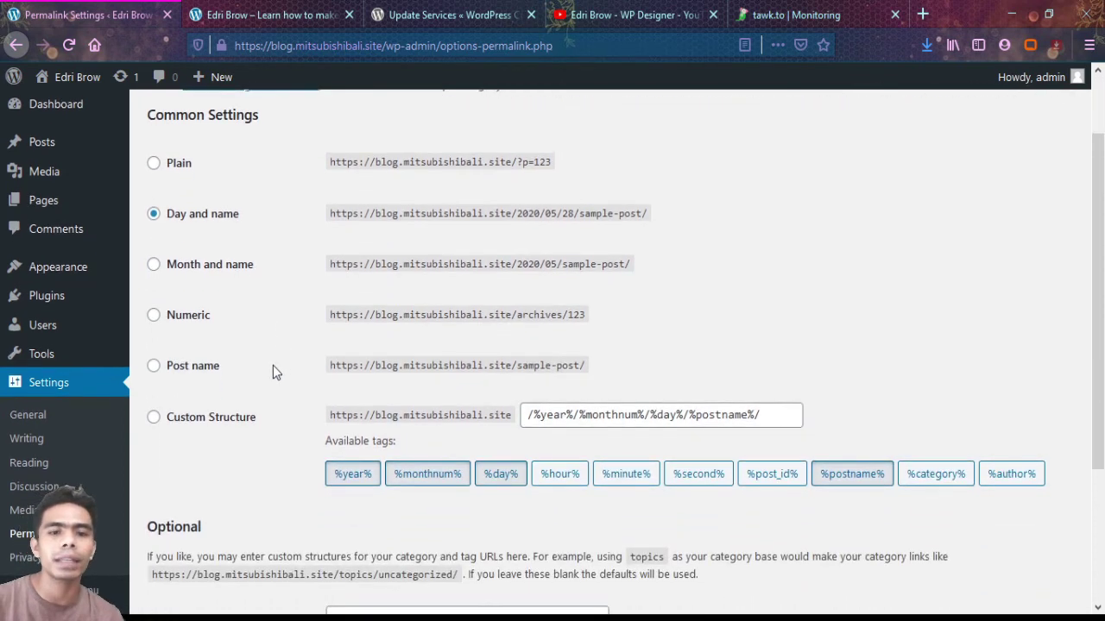
scroll(273, 366, up, 2)
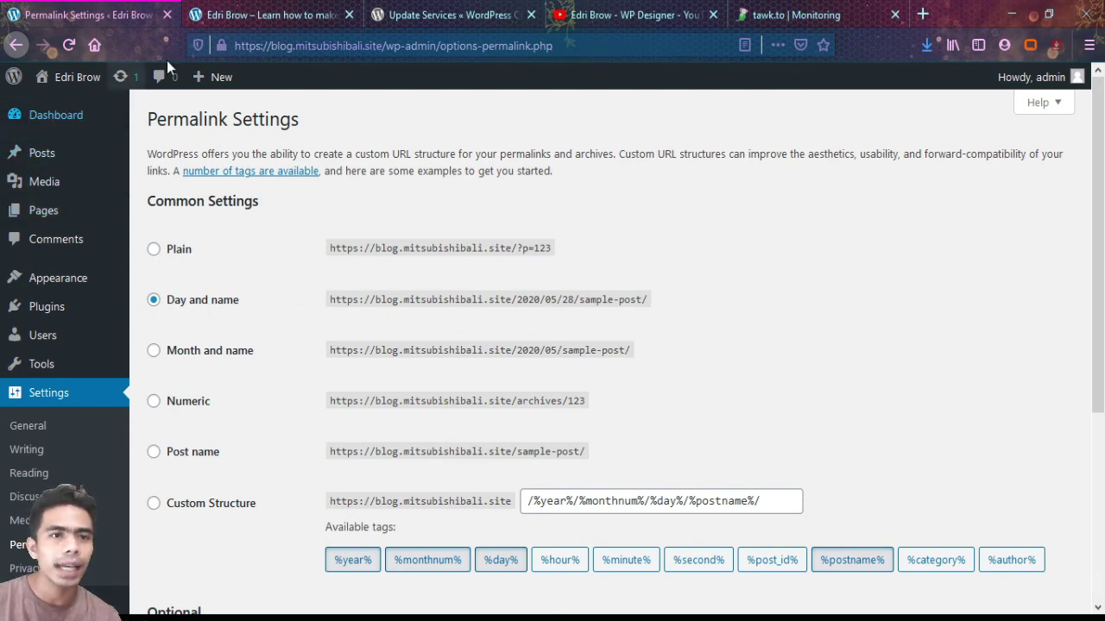
- Open the "Hello world!" post on the live site and inspect the structure of its web address
click(255, 13)
click(248, 173)
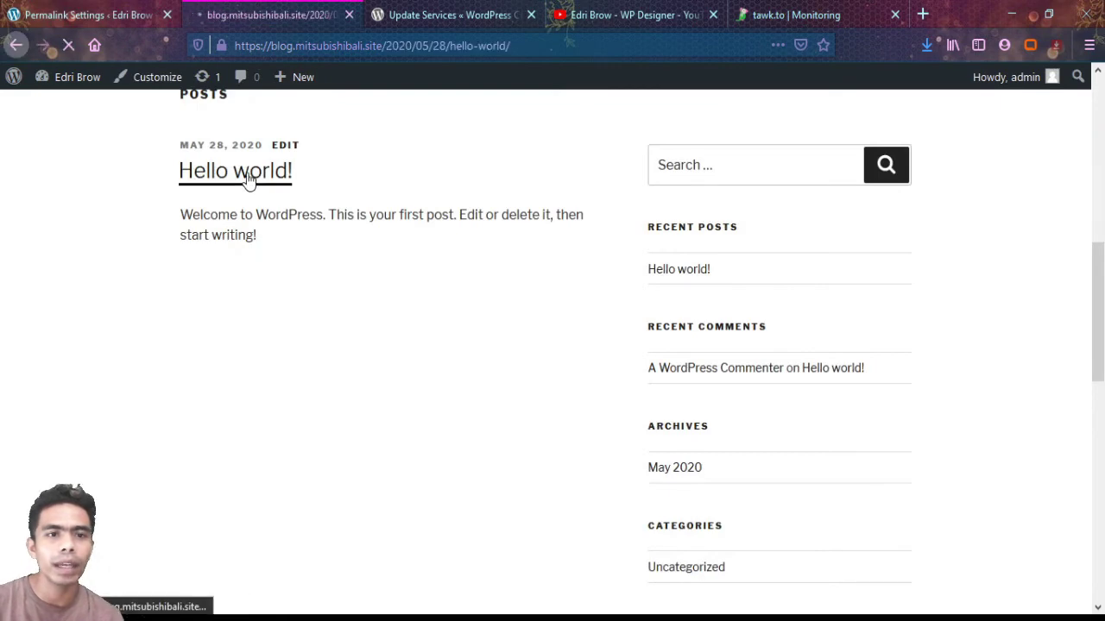
click(399, 46)
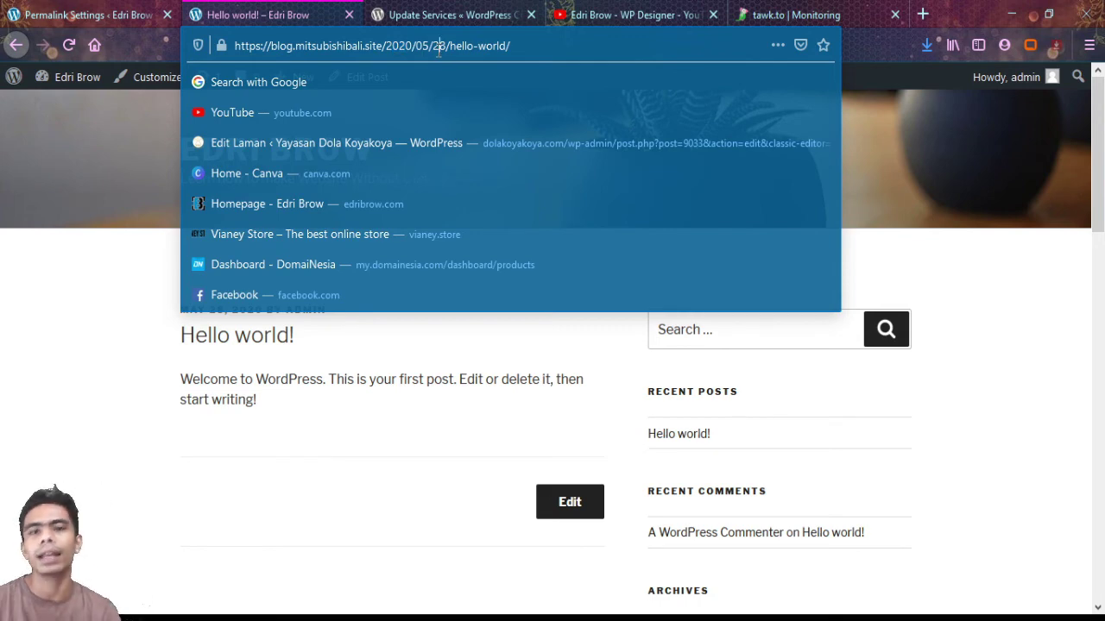
click(320, 470)
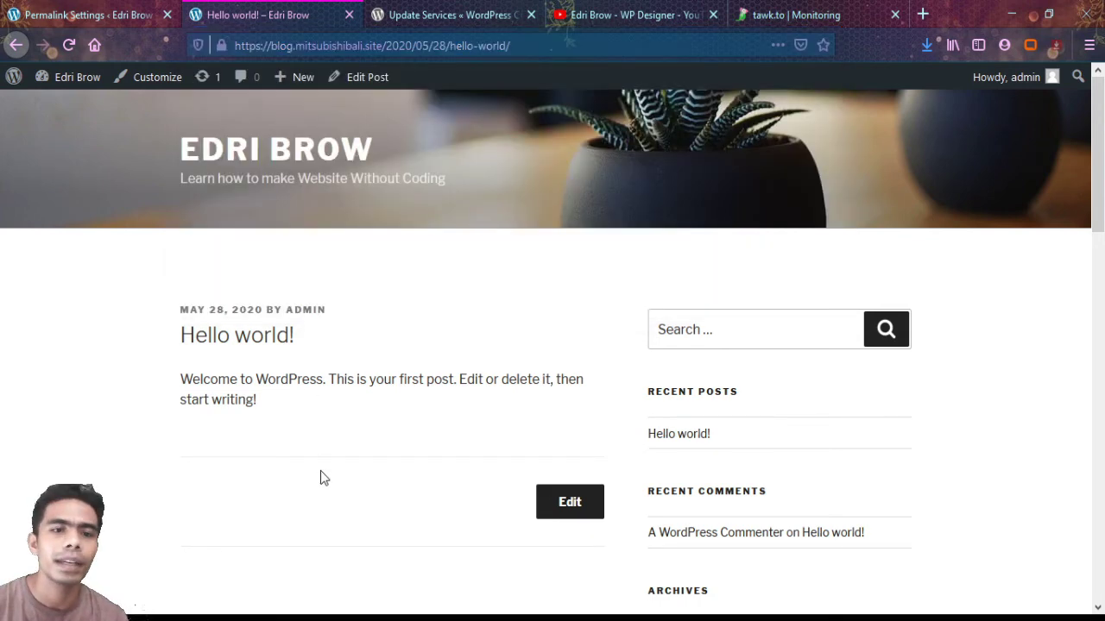
- Set the permalink structure to "Month and name" in the Permalink settings and save the changes
click(95, 15)
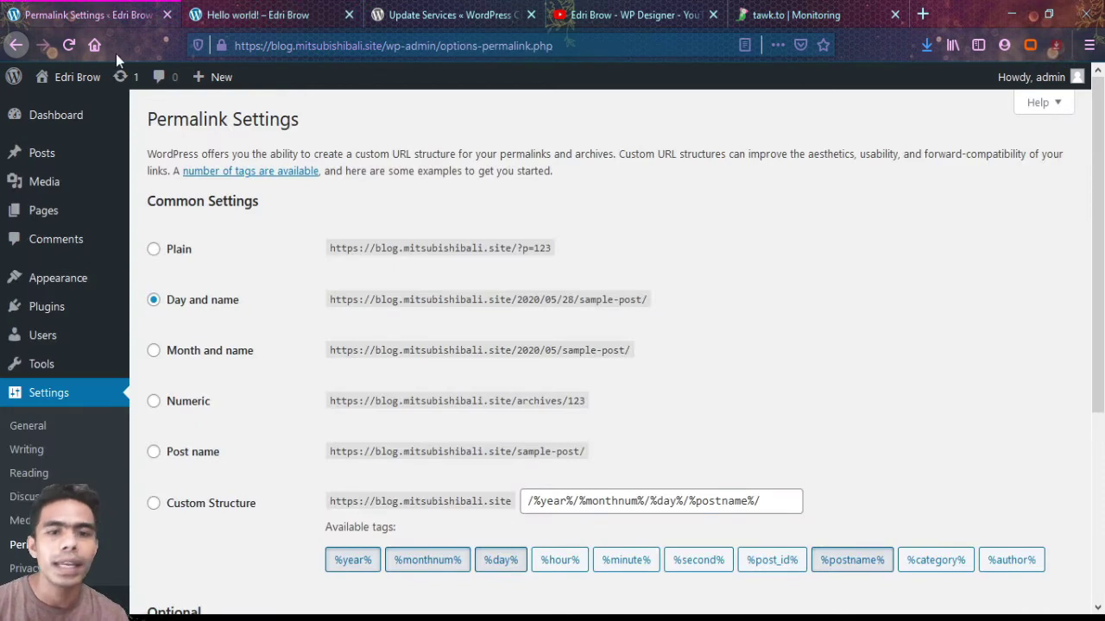
click(178, 361)
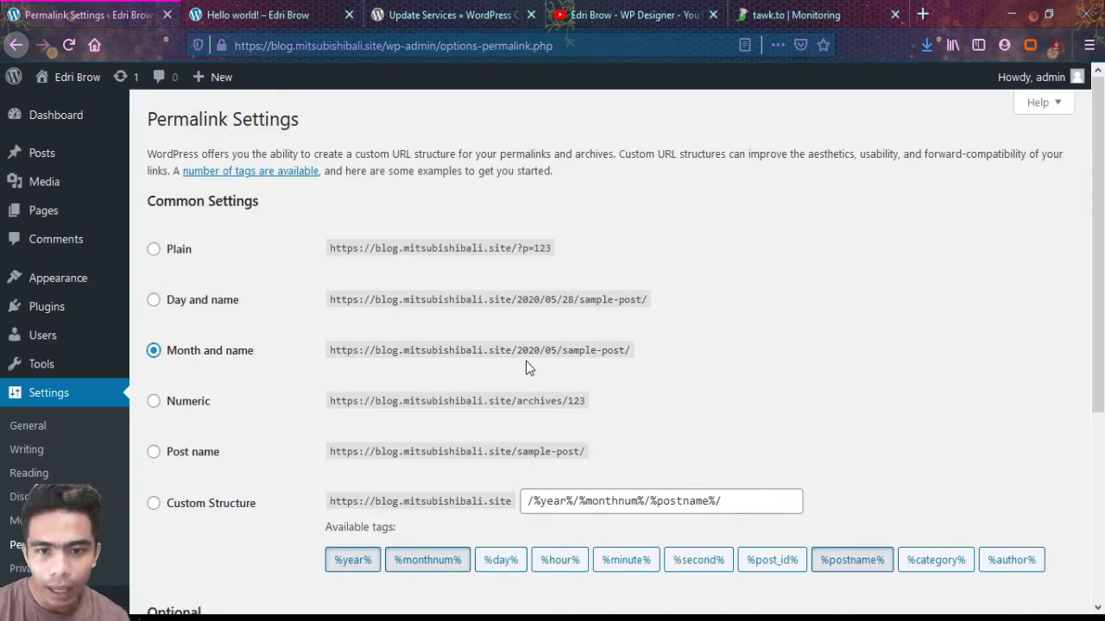
scroll(257, 524, down, 3)
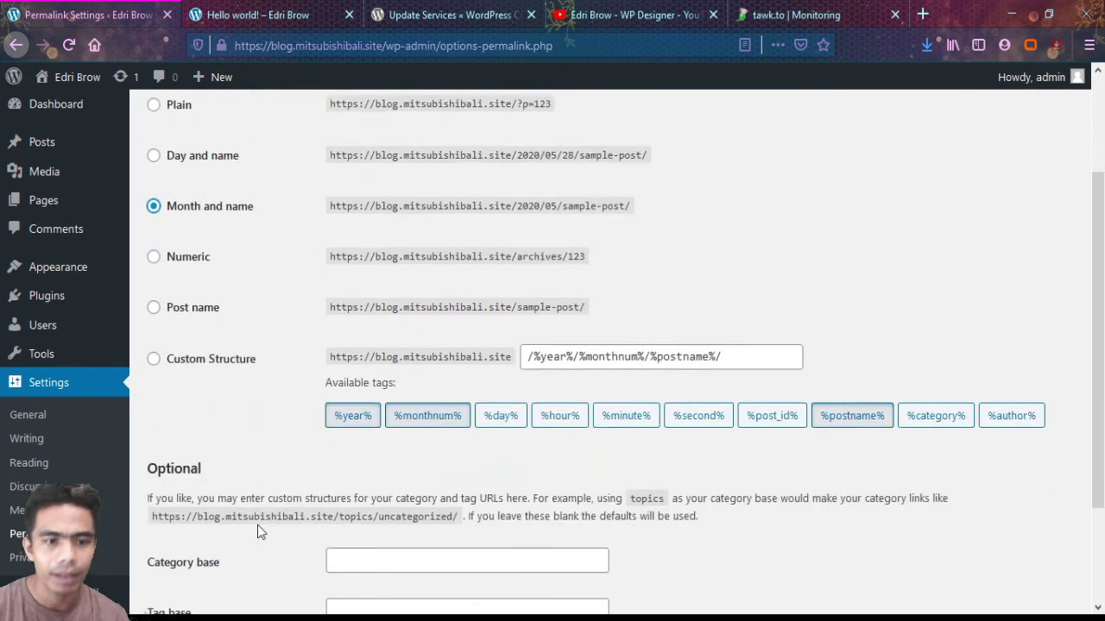
scroll(246, 539, down, 4)
click(190, 528)
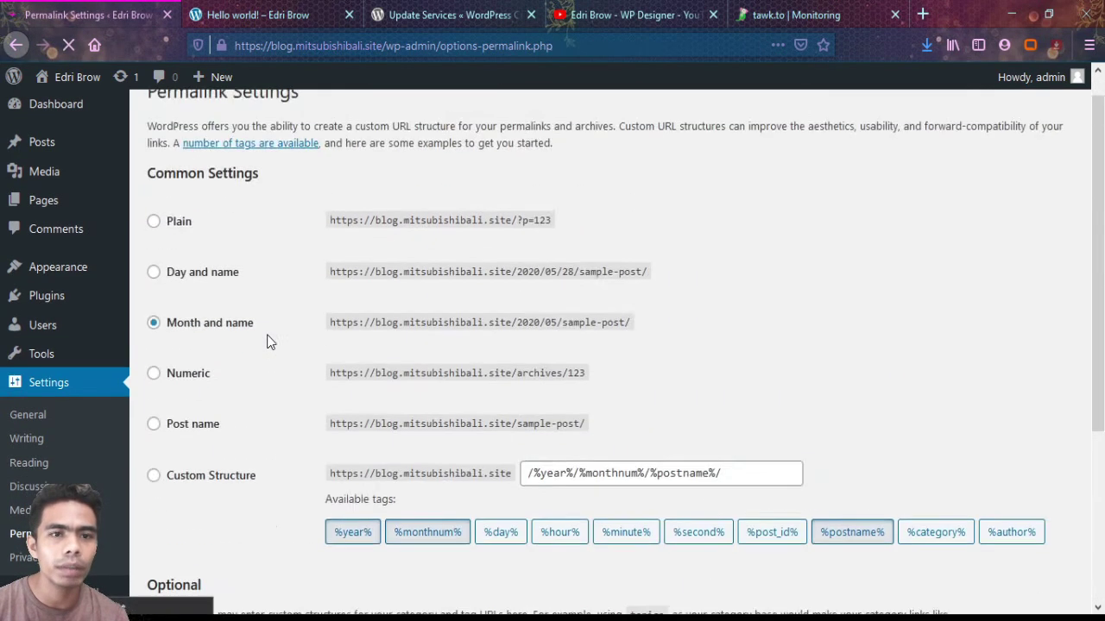
- Reload the "Hello world!" post and check its address under the month-and-name structure
click(195, 20)
click(58, 46)
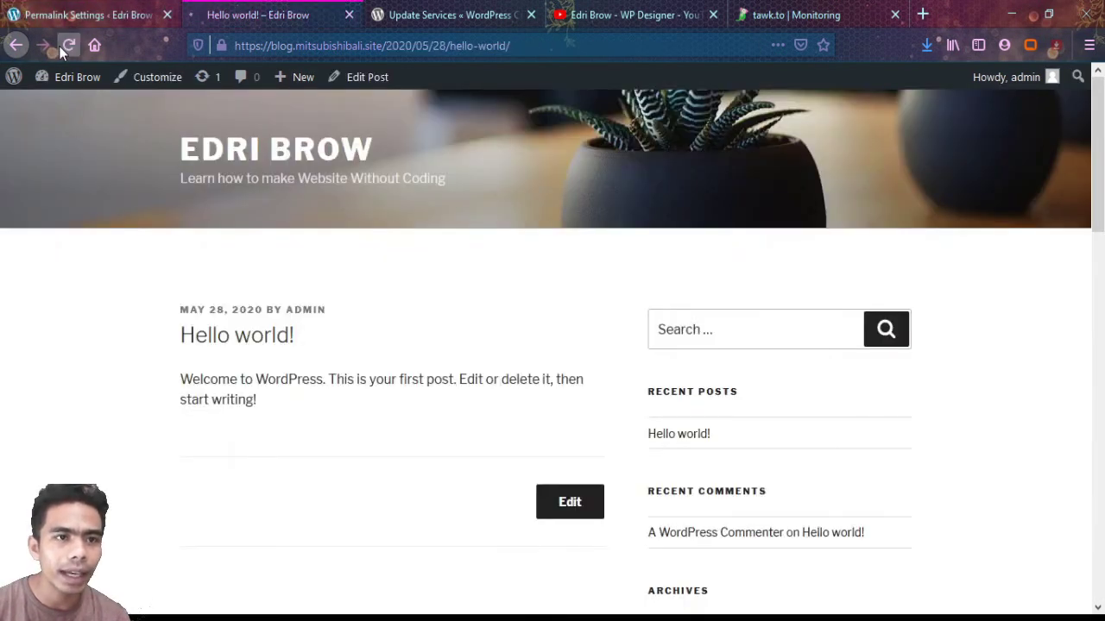
click(425, 45)
- Change the permalink structure to Numeric in the Permalink settings and save the changes
click(95, 15)
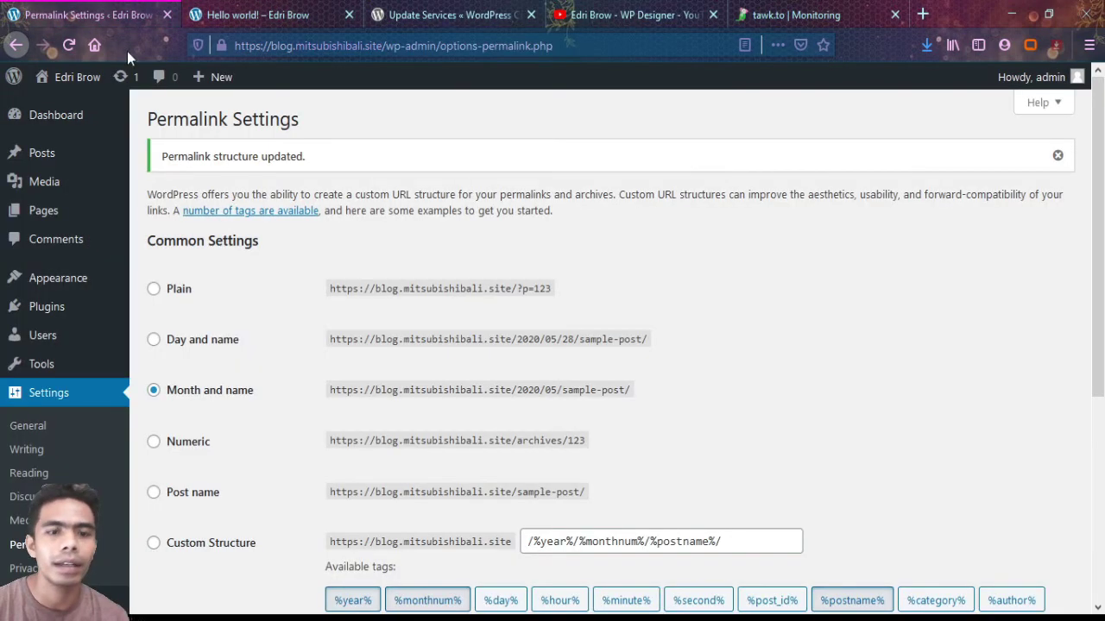
scroll(242, 414, down, 2)
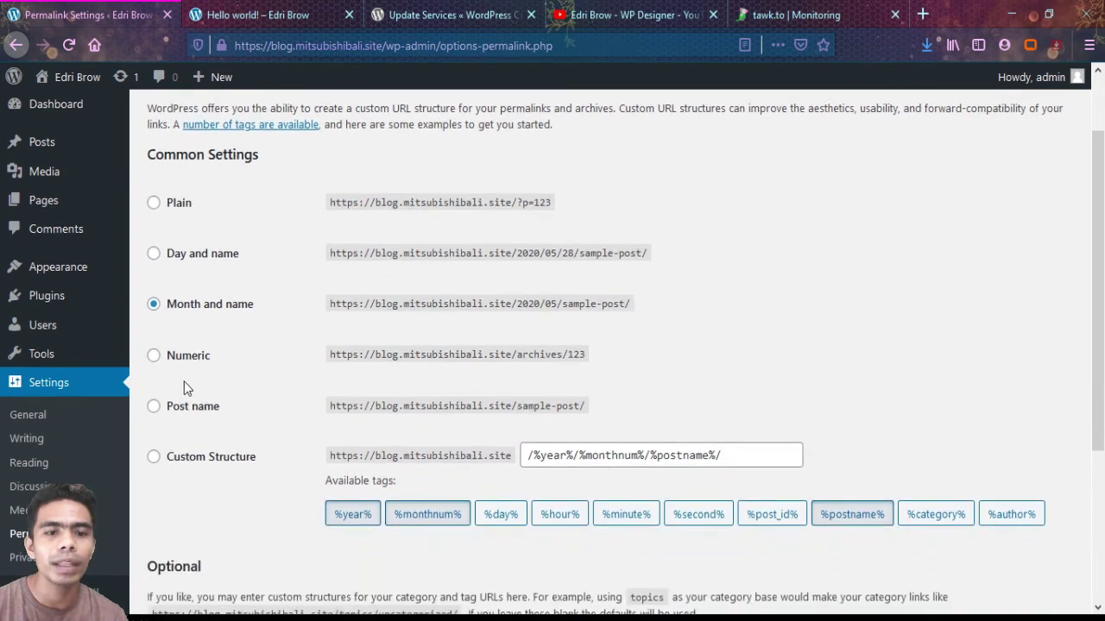
click(183, 354)
scroll(240, 404, down, 1)
scroll(238, 431, down, 3)
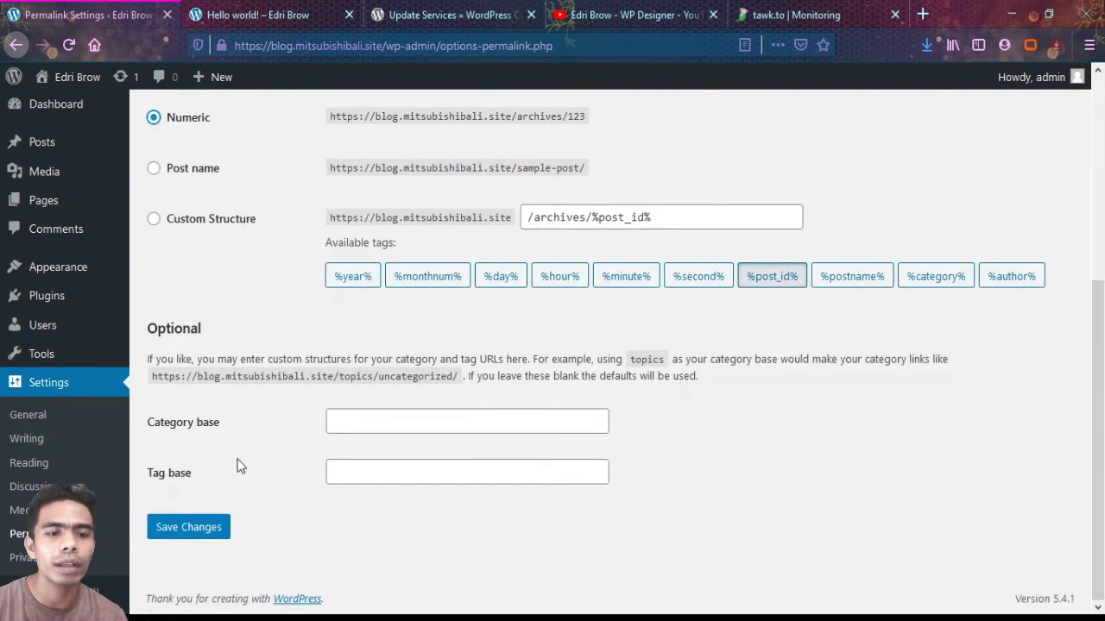
click(202, 530)
- Reload the "Hello world!" post and check its address under the numeric structure
click(250, 13)
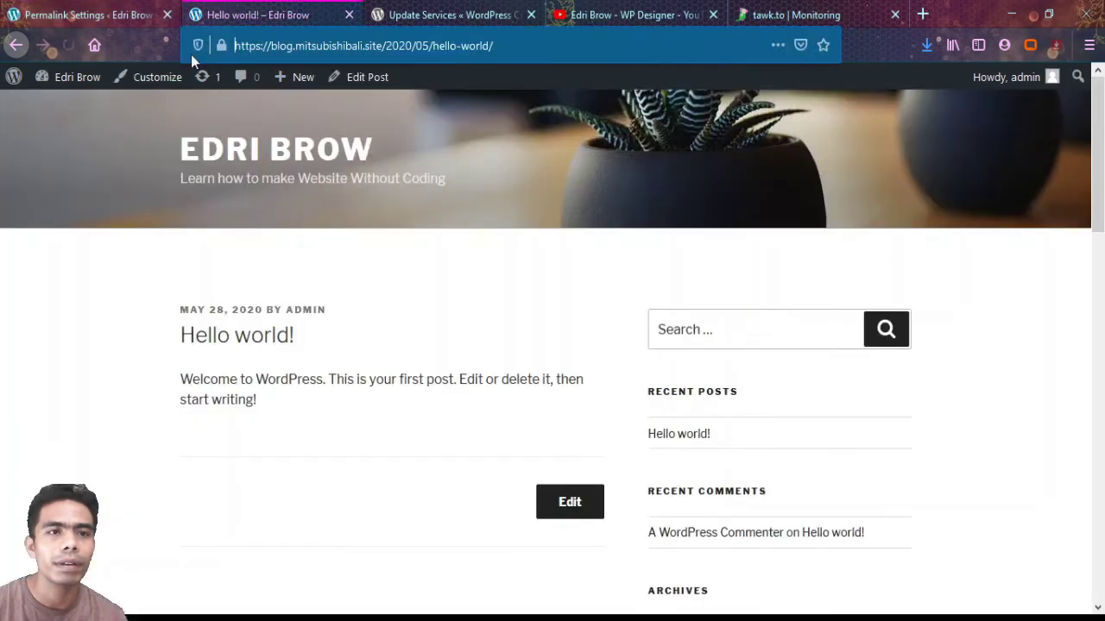
click(70, 45)
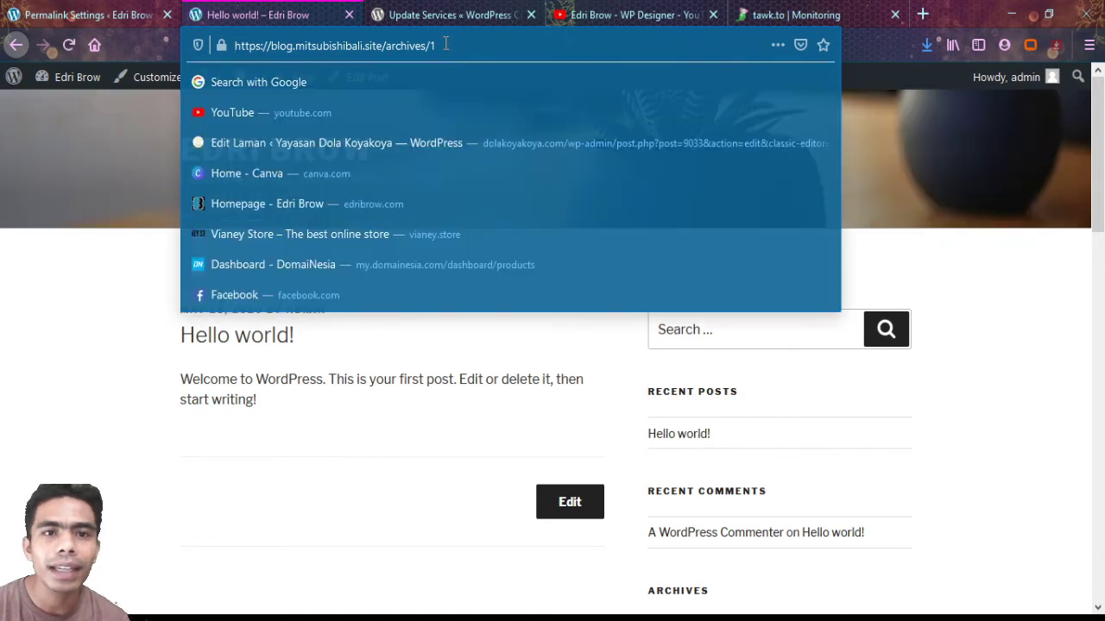
click(445, 45)
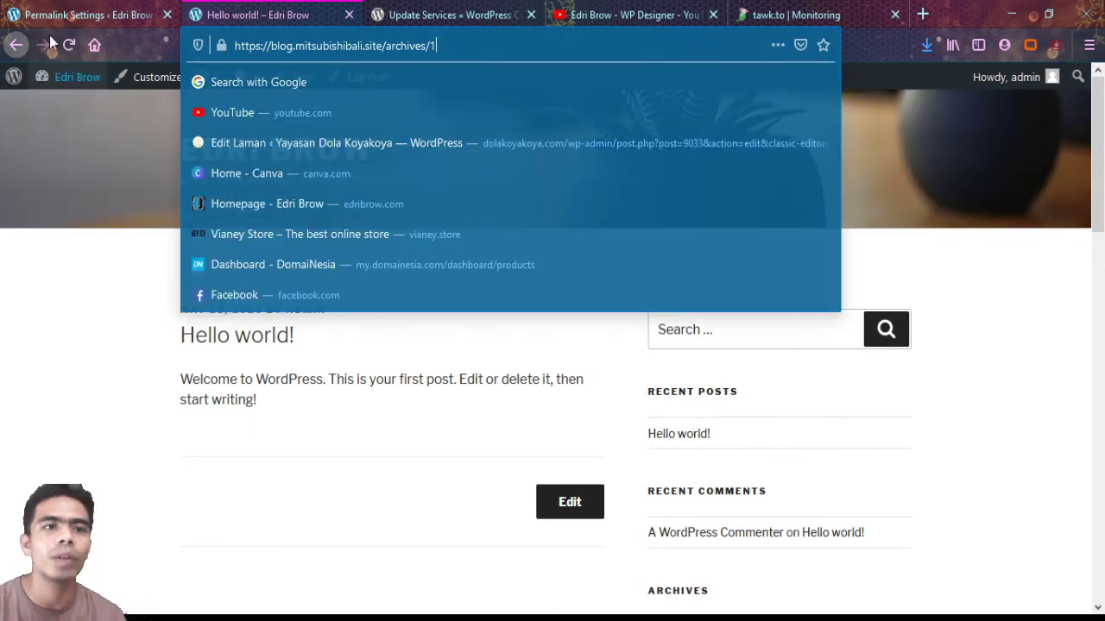
- Switch the permalink structure to Plain in the Permalink settings and save the changes
click(86, 15)
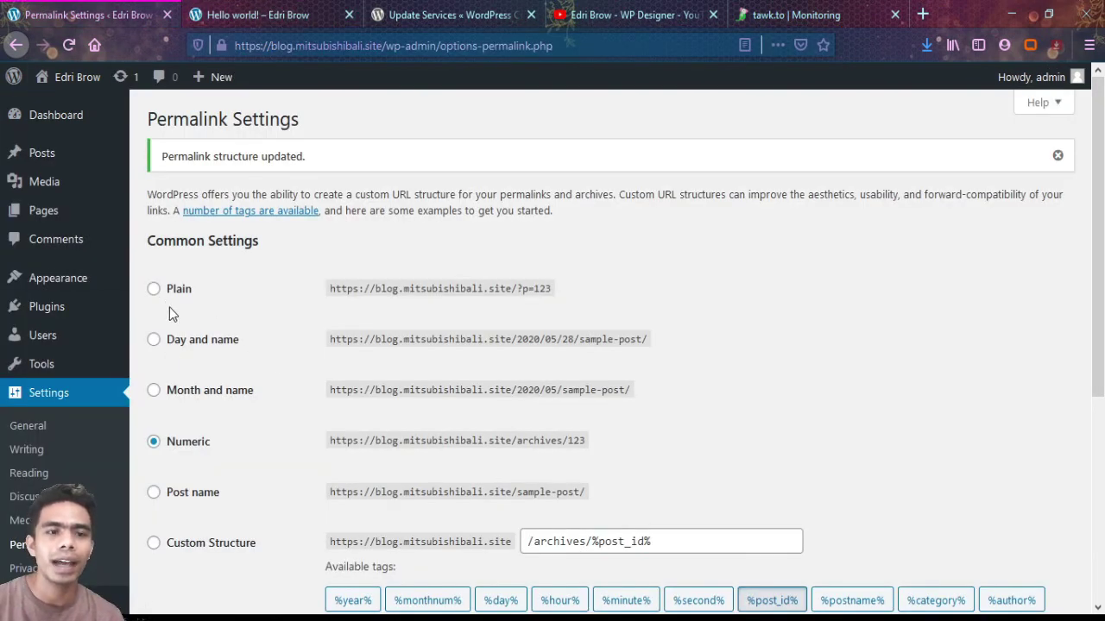
scroll(274, 392, down, 2)
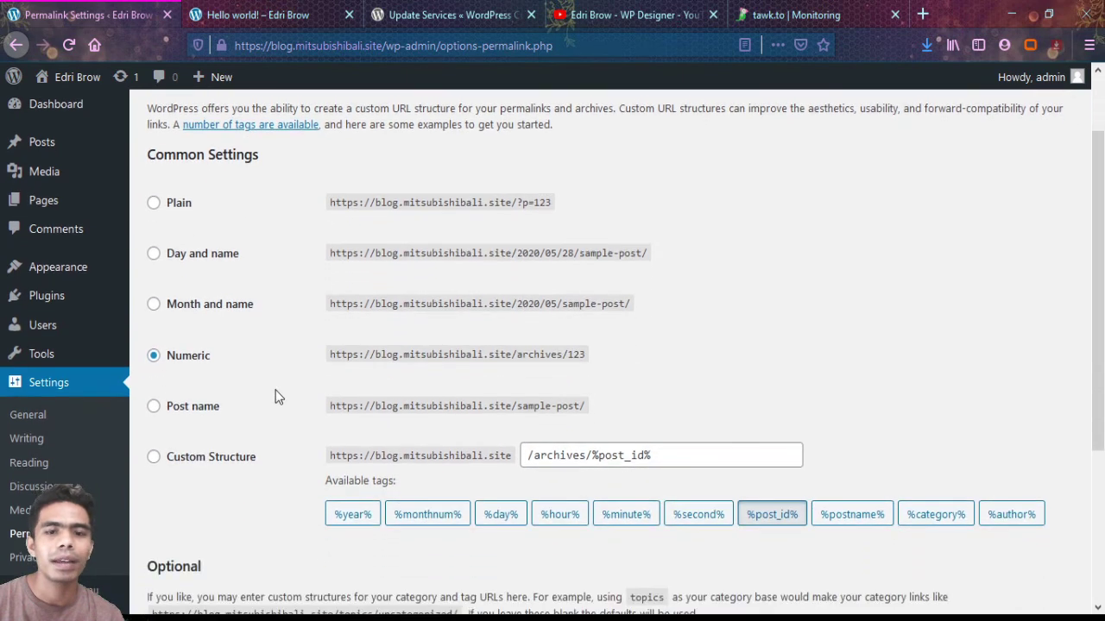
click(183, 203)
scroll(250, 416, down, 3)
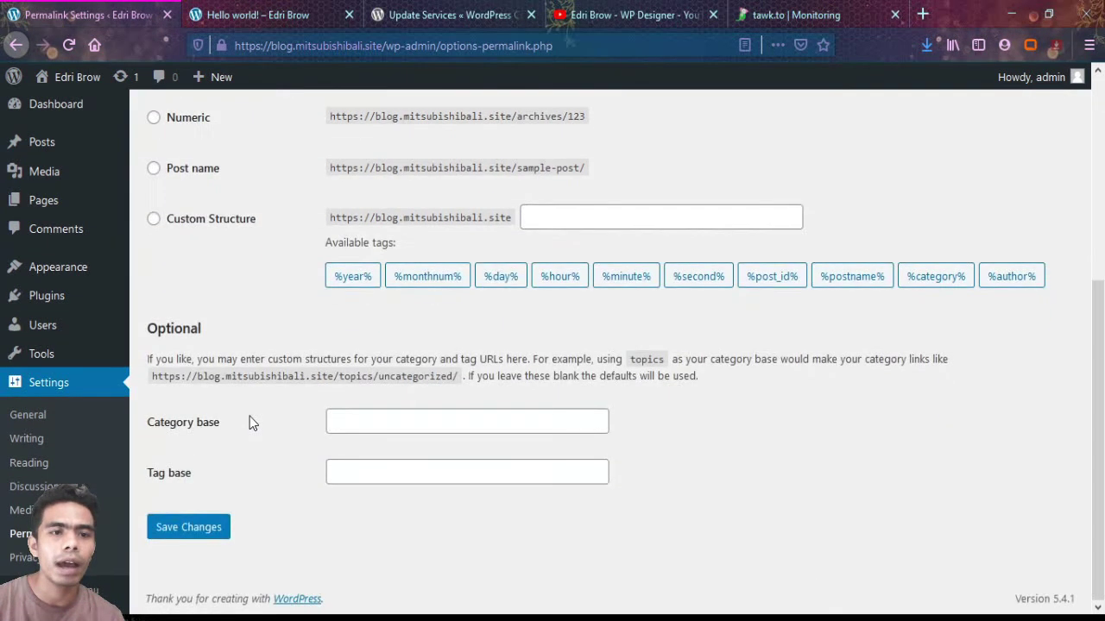
click(201, 524)
- Reload the "Hello world!" post and check its address under the plain structure
click(256, 19)
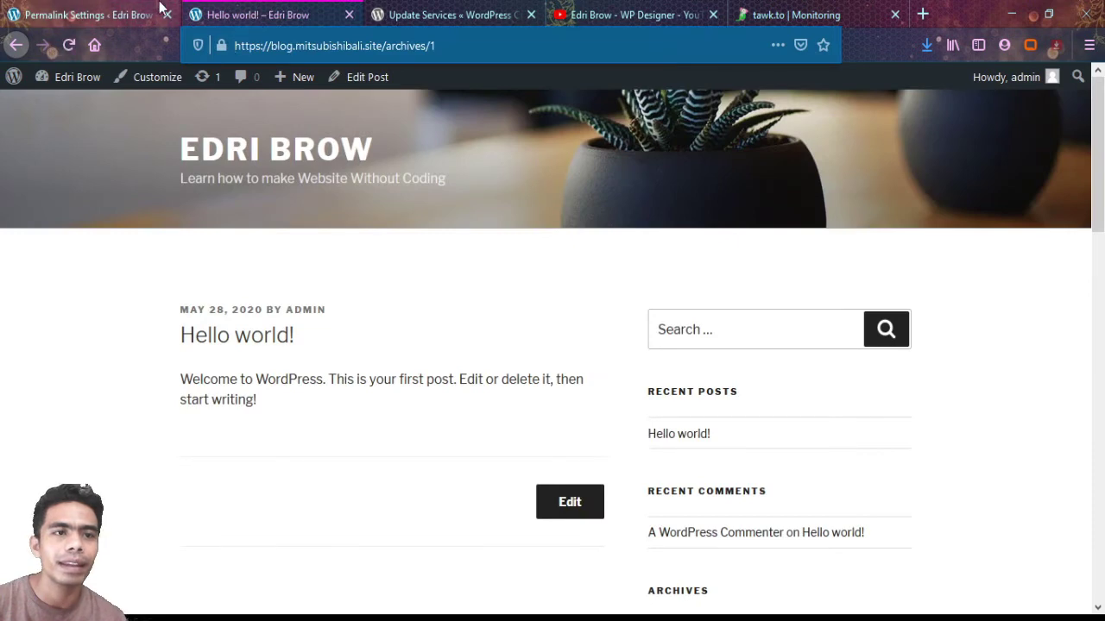
key(ctrl+shift+Tab)
click(256, 14)
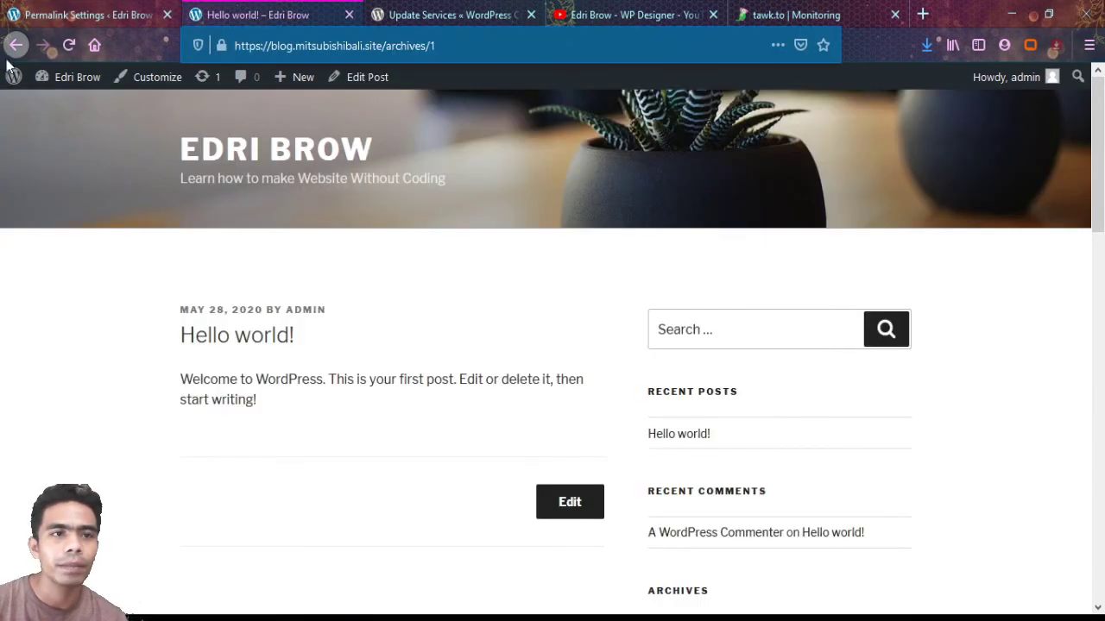
click(69, 45)
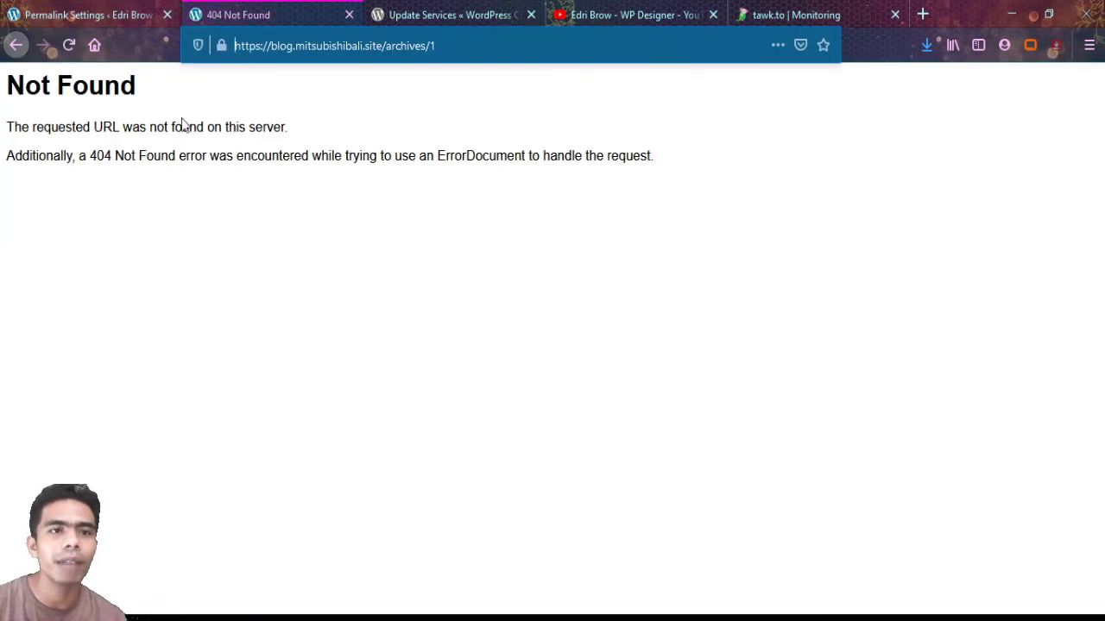
- Change the permalink structure to Post name in the Permalink settings and save the changes
click(103, 10)
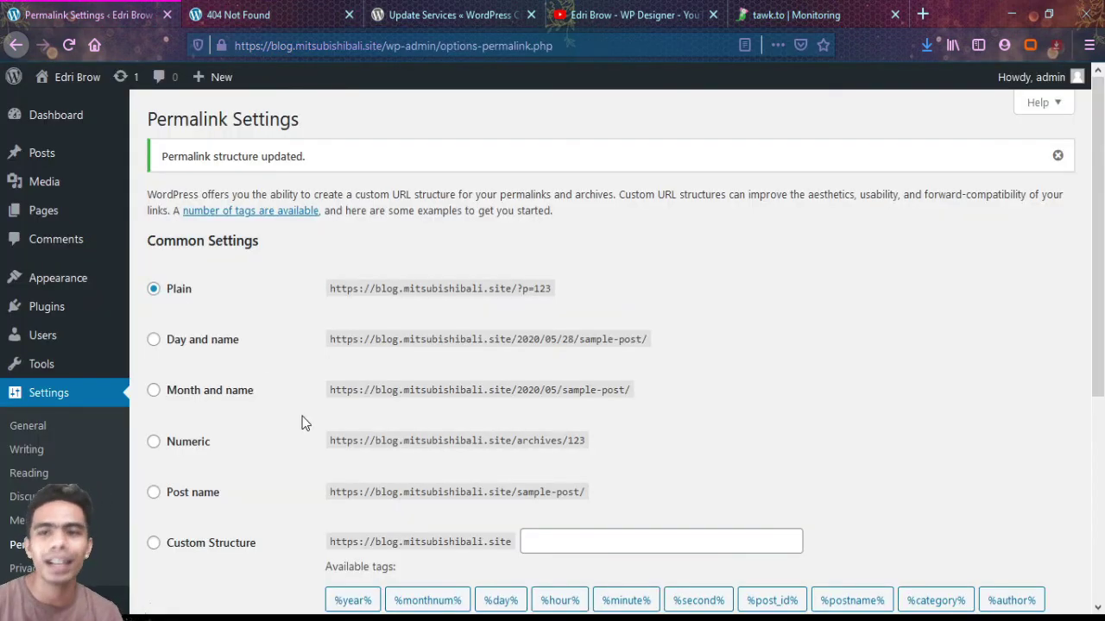
scroll(302, 422, down, 3)
scroll(288, 412, up, 3)
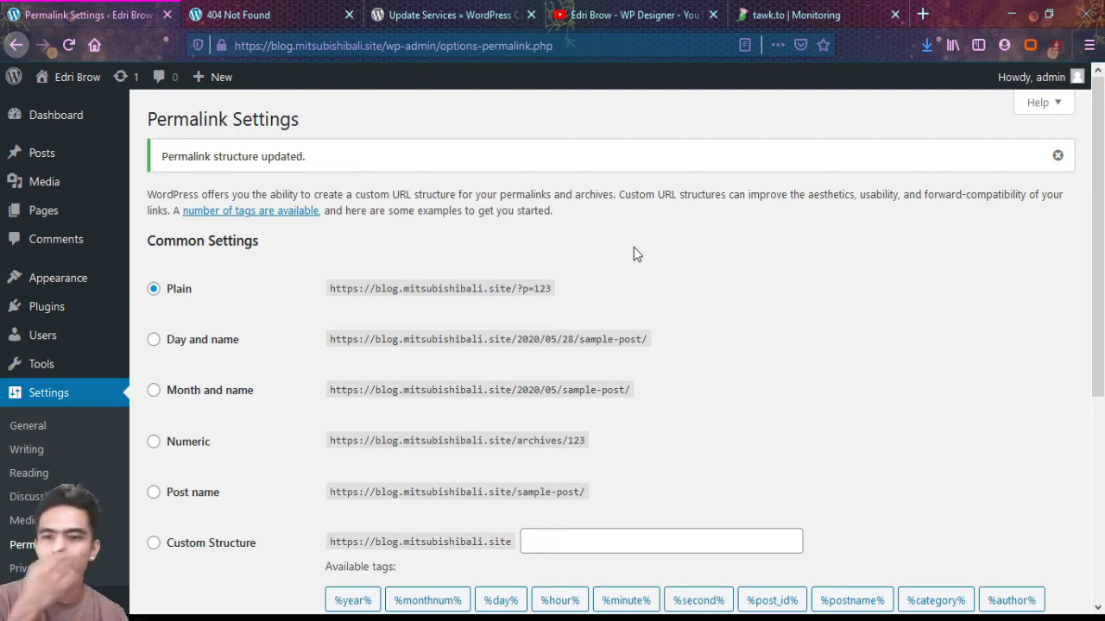
scroll(633, 254, down, 2)
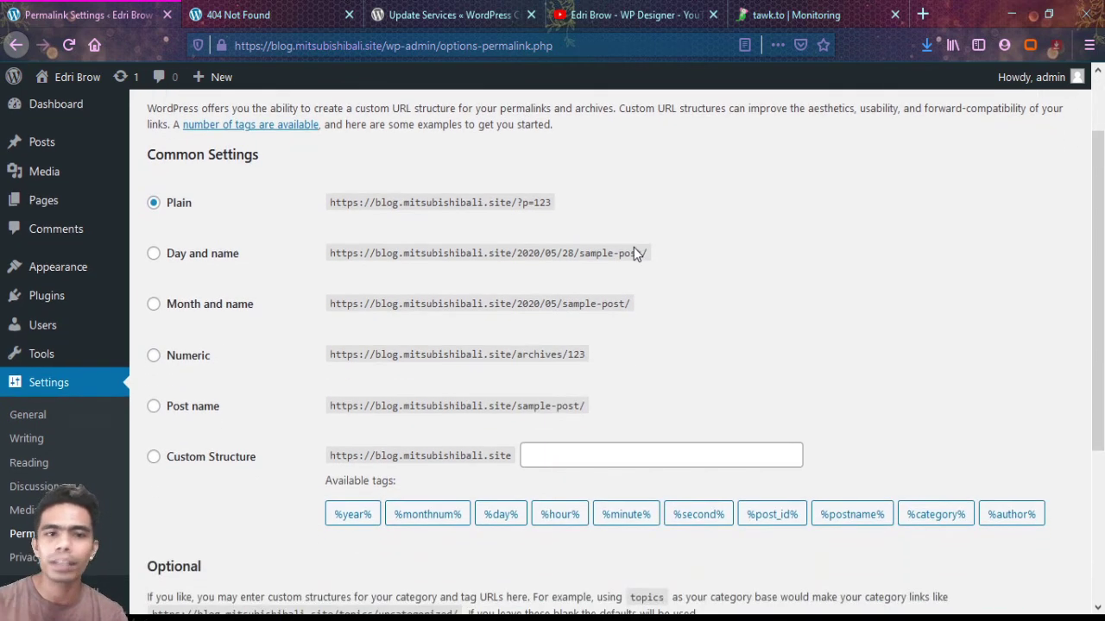
click(190, 407)
scroll(427, 427, down, 2)
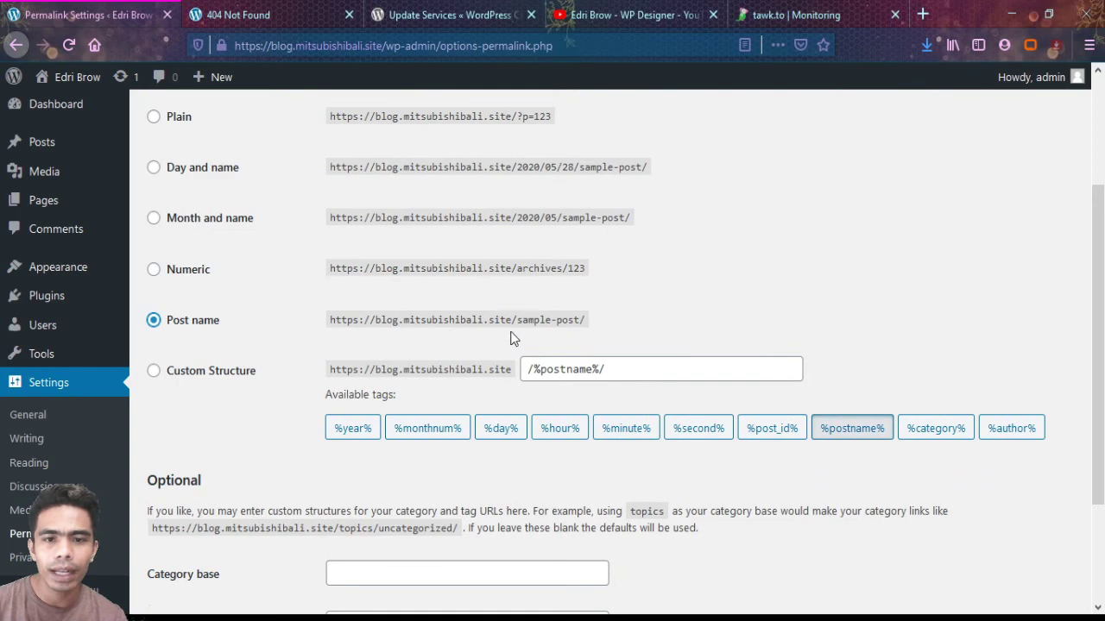
scroll(397, 422, down, 3)
click(188, 528)
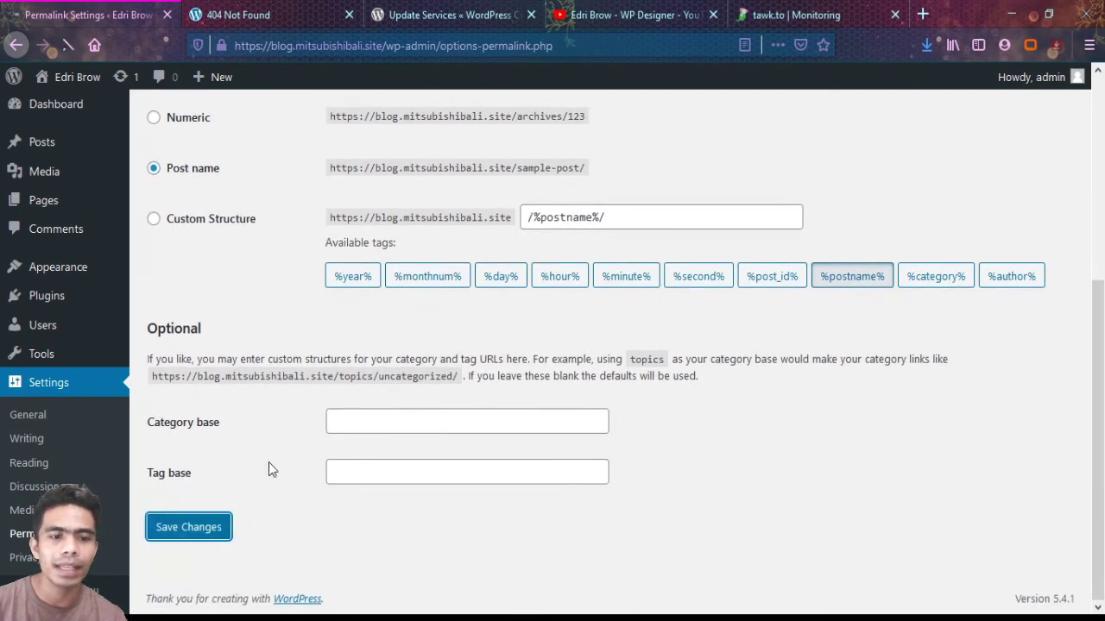
- Reload the post's archives address under the post-name structure and go to the blog's home page
click(276, 15)
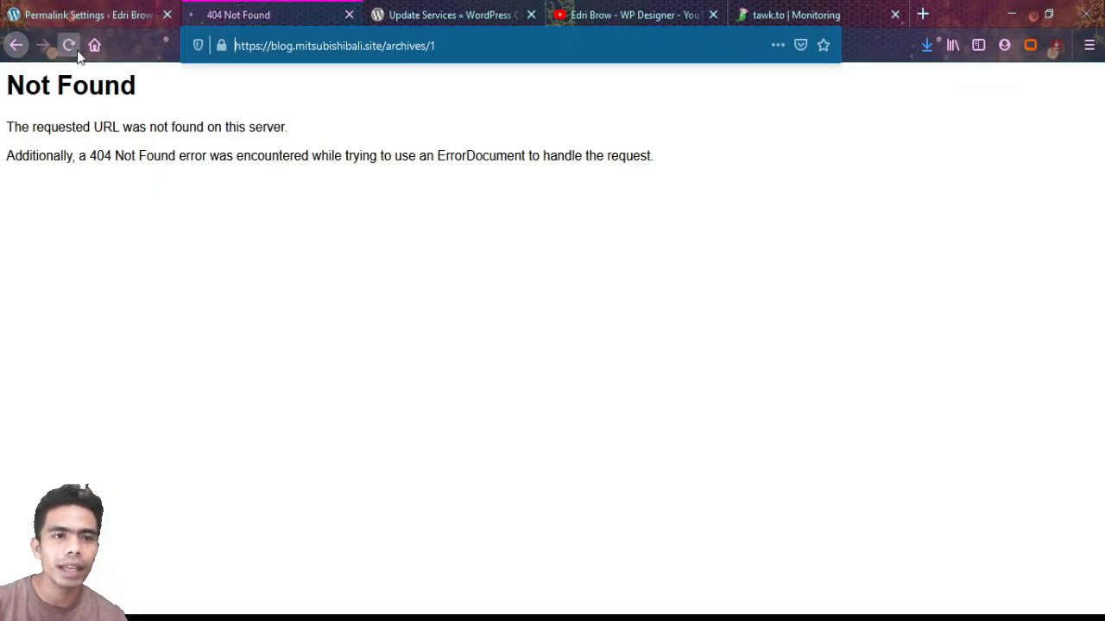
click(71, 46)
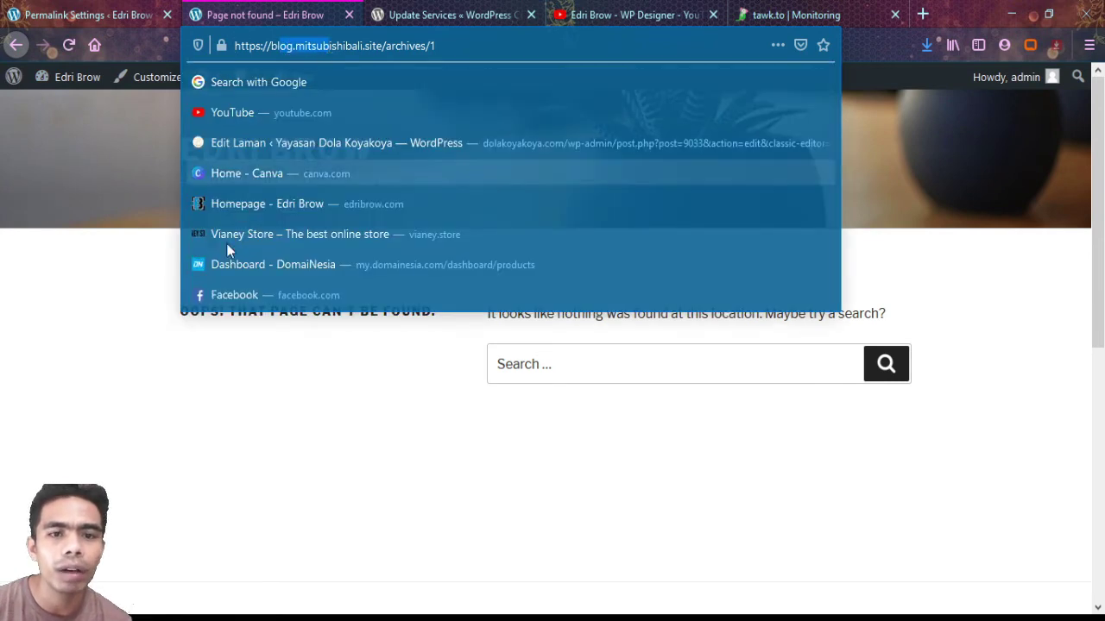
click(181, 435)
click(242, 148)
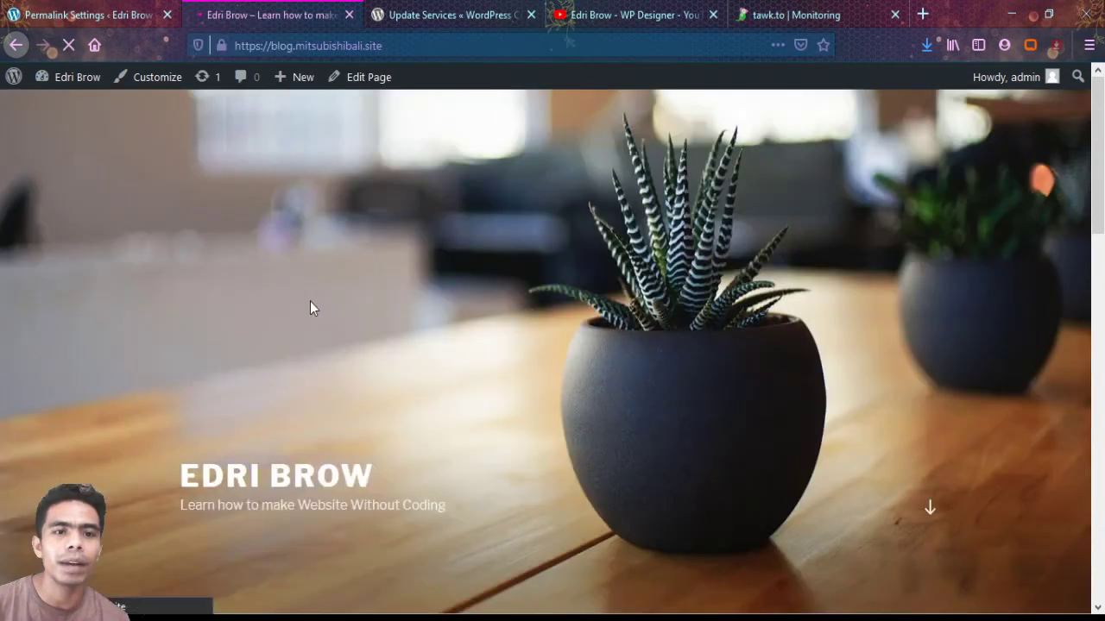
- Open the "Hello world!" post from the home page's Recent Posts and examine the slug in its address
scroll(314, 448, down, 10)
scroll(397, 399, down, 4)
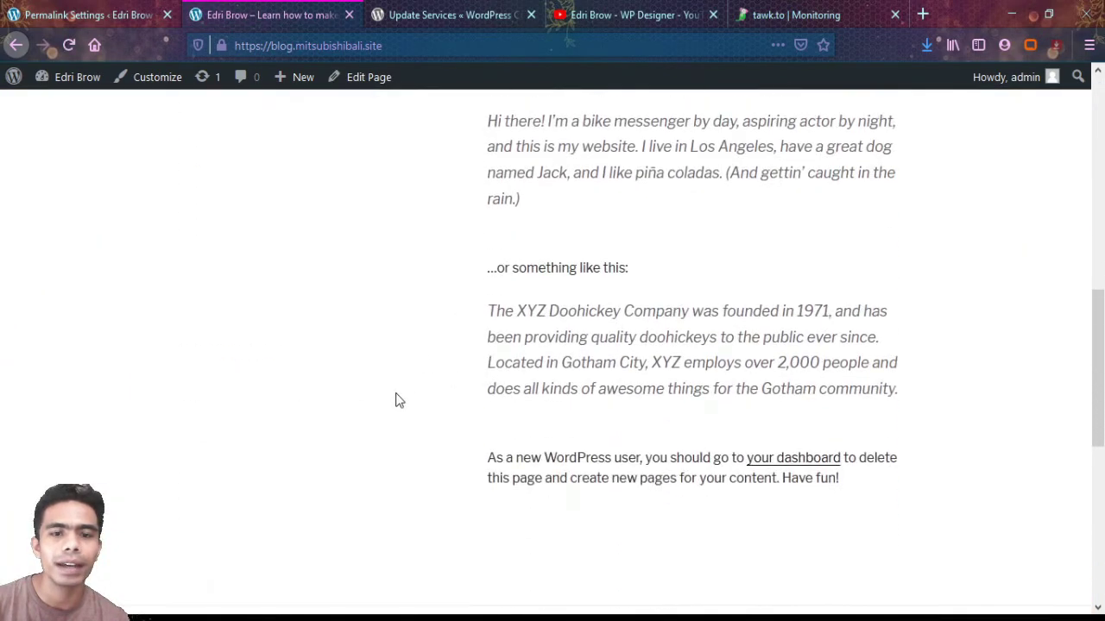
scroll(397, 400, up, 1)
scroll(397, 400, down, 5)
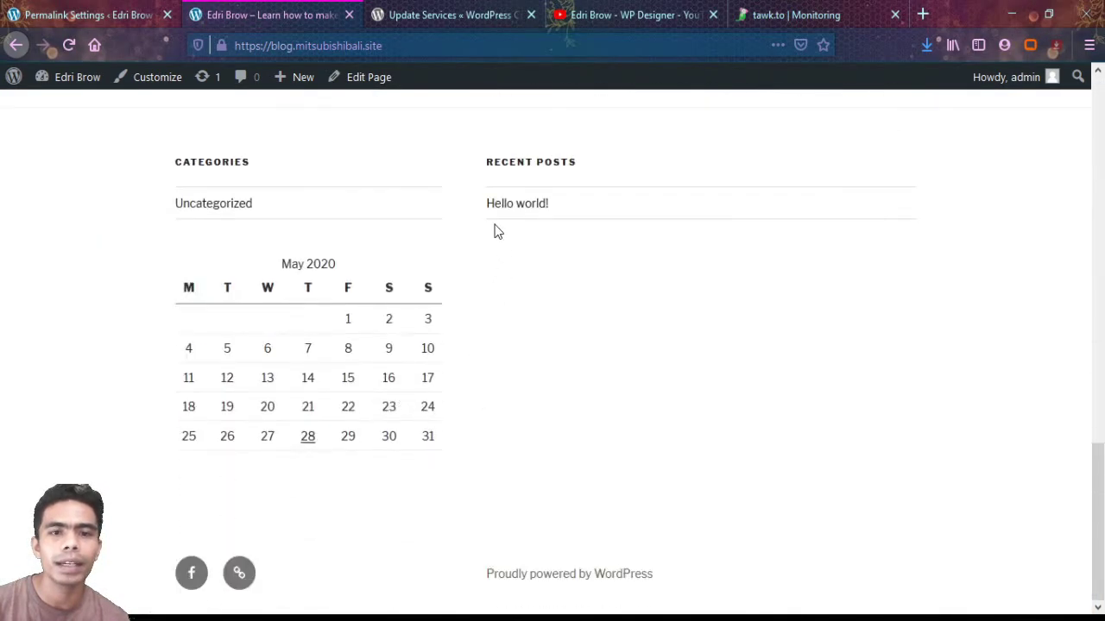
click(516, 205)
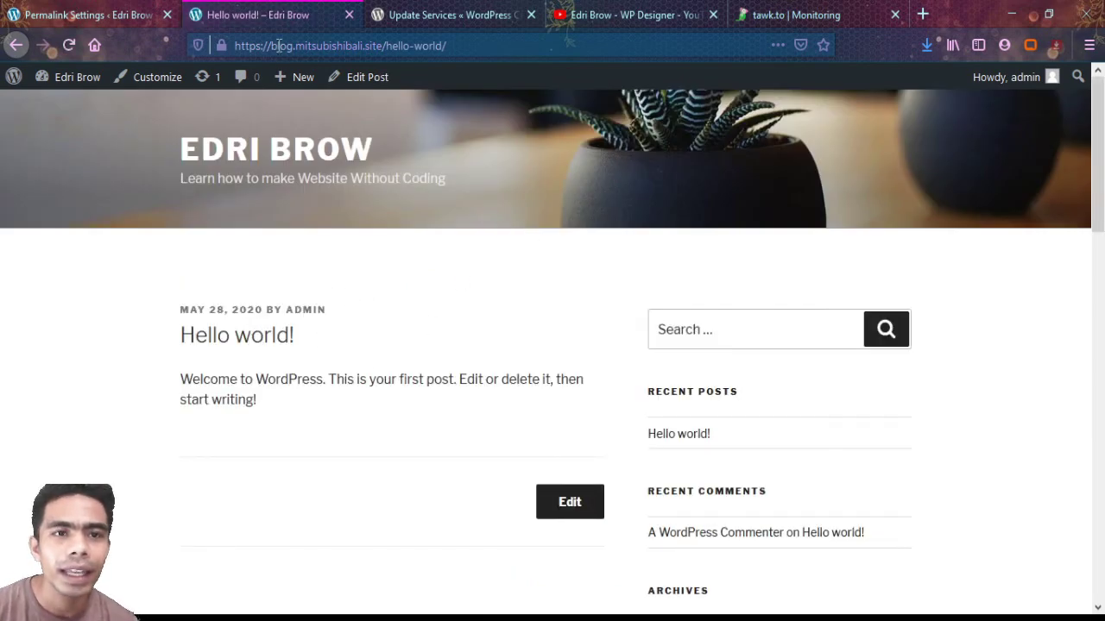
click(233, 45)
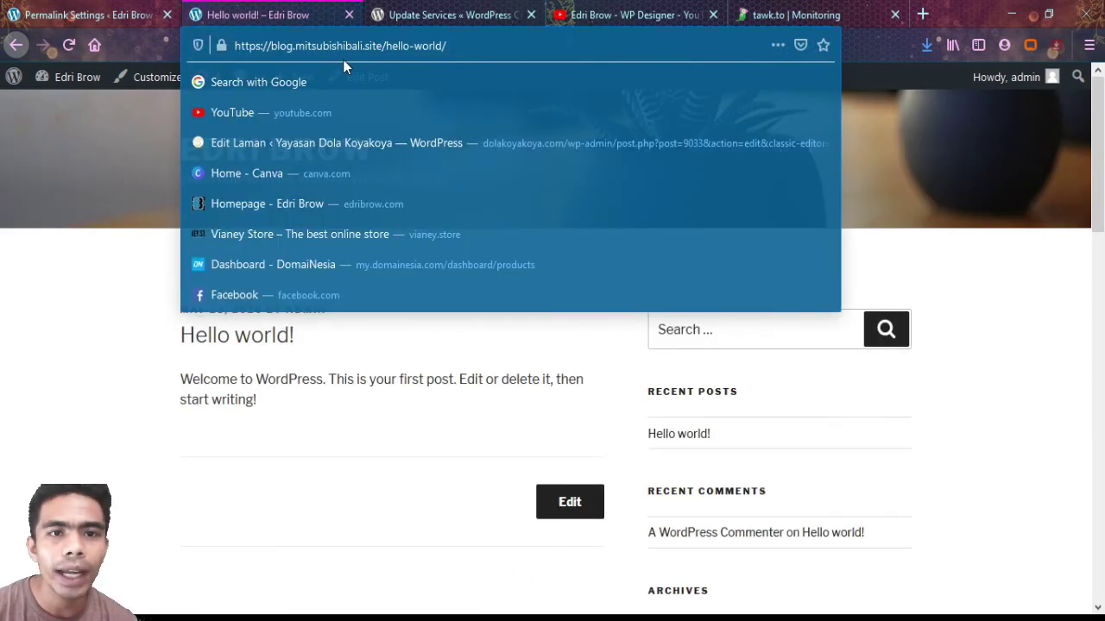
click(386, 51)
drag(386, 50, 442, 51)
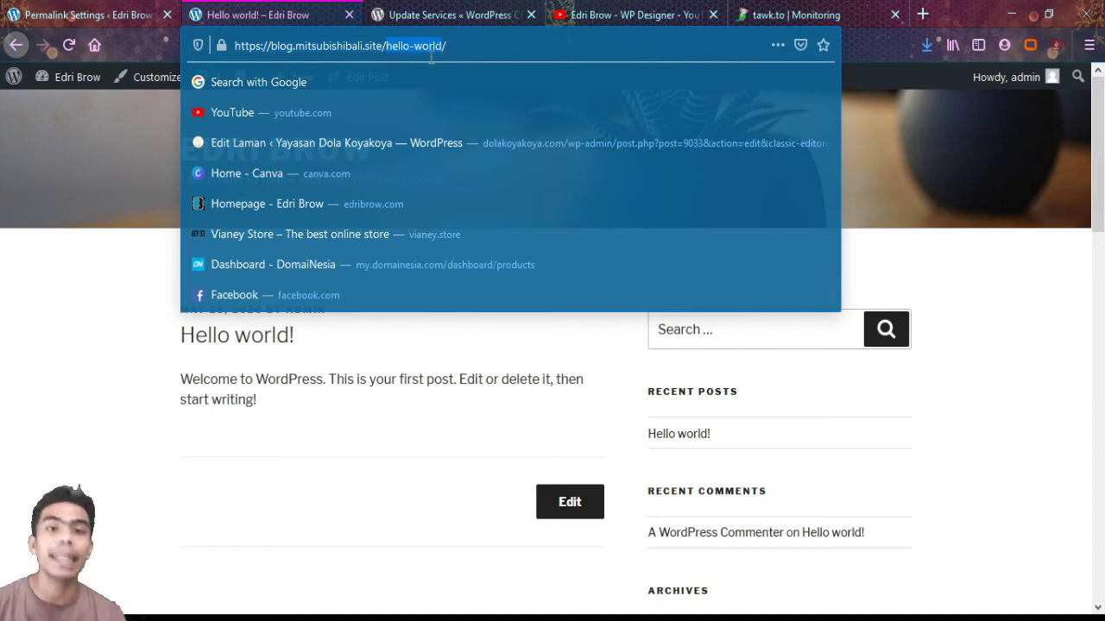
click(127, 363)
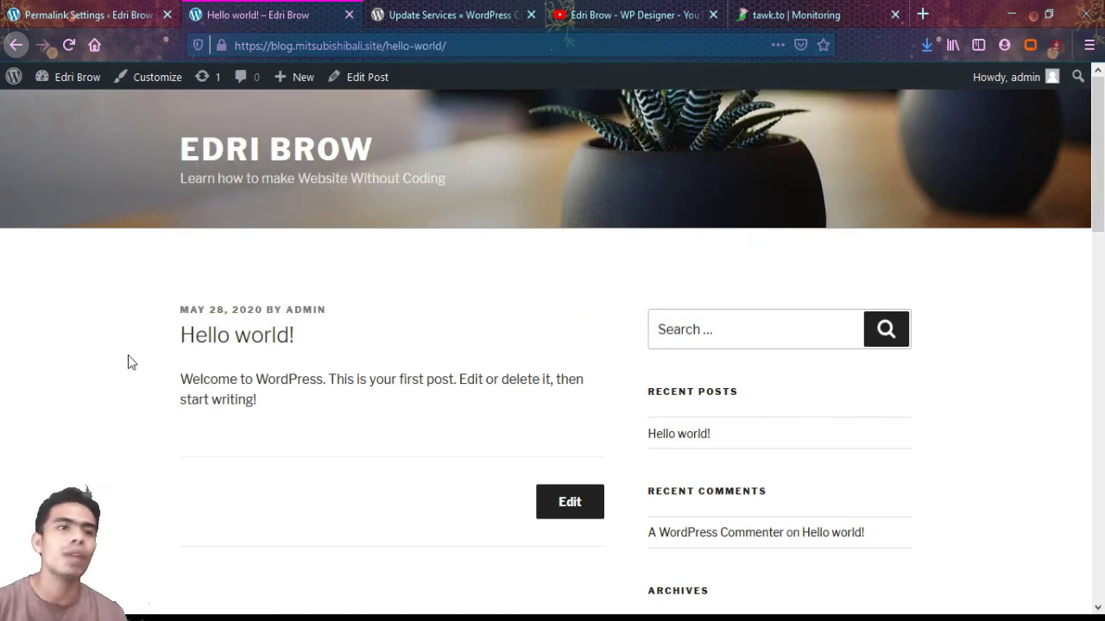
- Select Post name instead of the custom structure in the Permalink settings and save the changes
click(86, 15)
scroll(627, 432, down, 3)
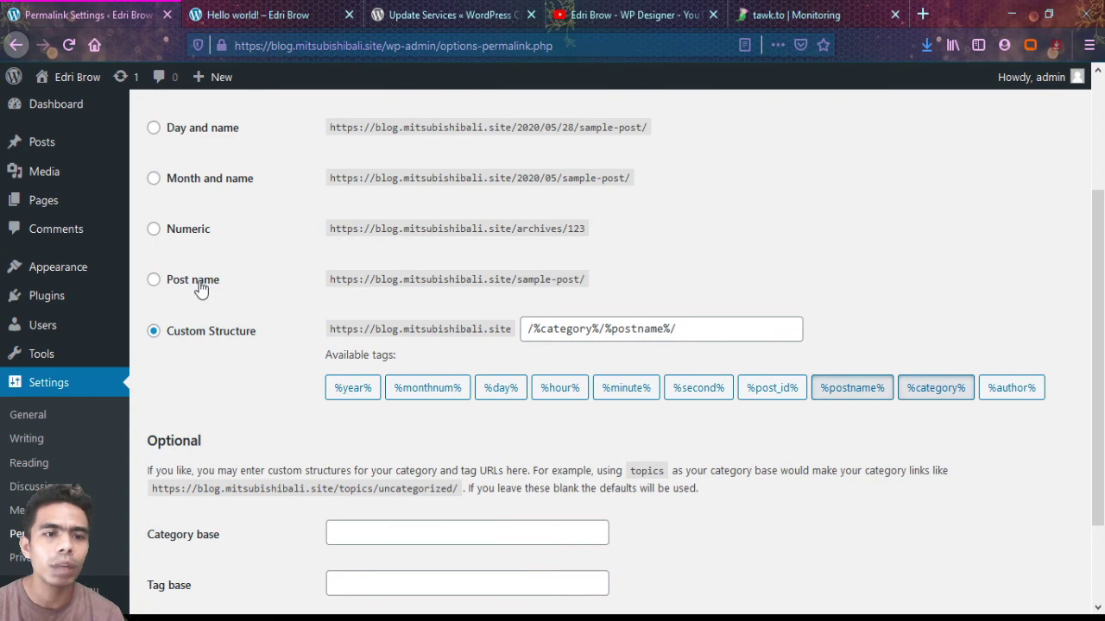
click(167, 281)
scroll(291, 314, down, 2)
click(177, 540)
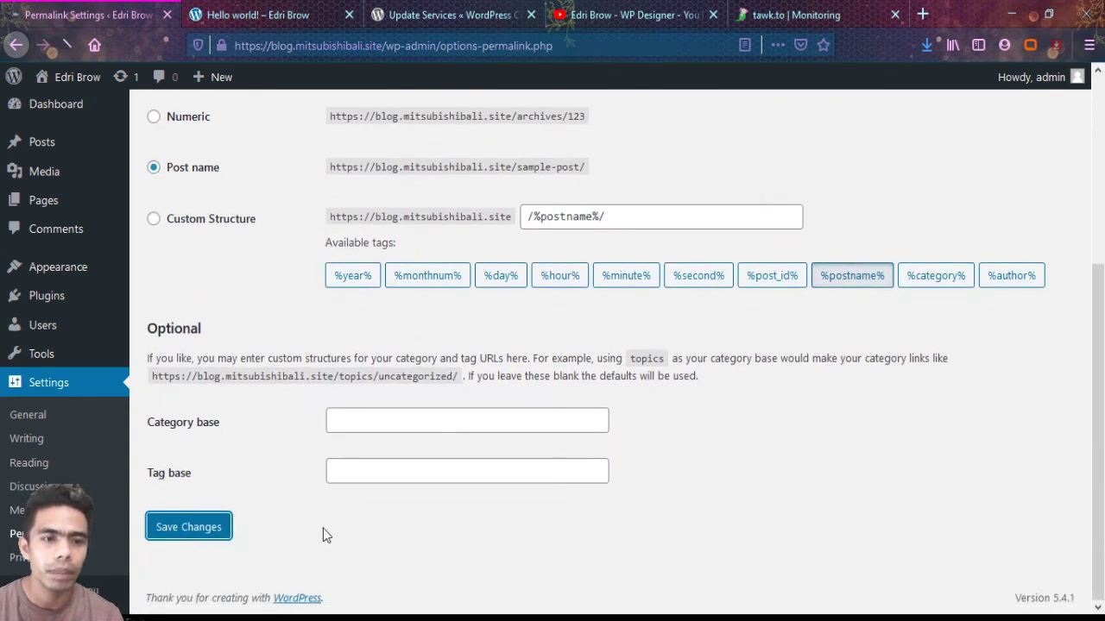
scroll(323, 533, down, 5)
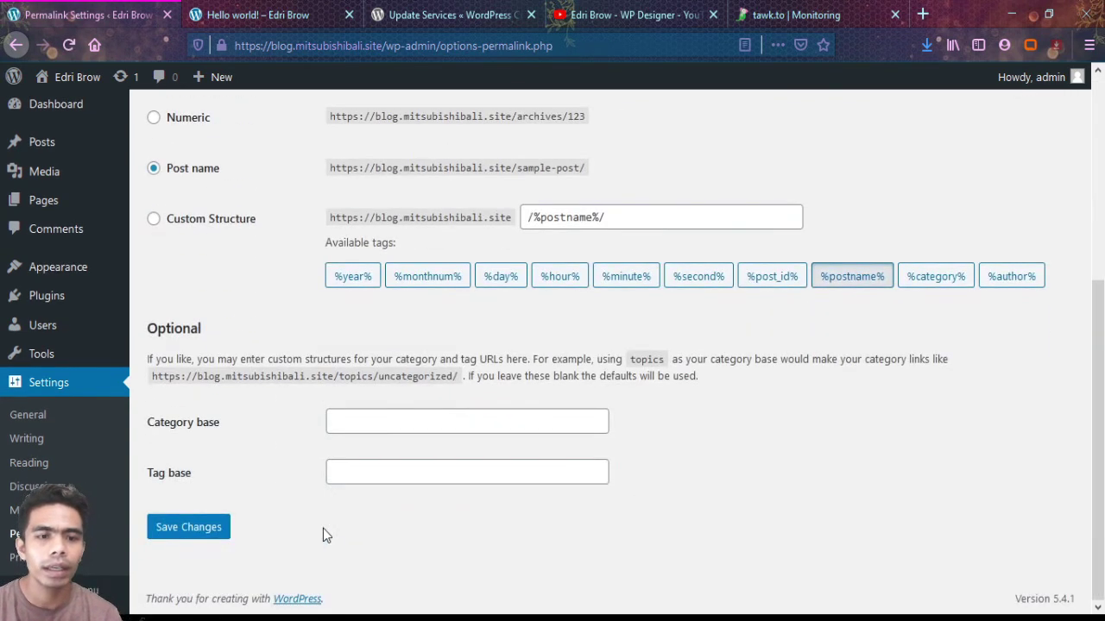
- Examine the optional Category base and Tag base fields and their example, leaving both blank
click(369, 416)
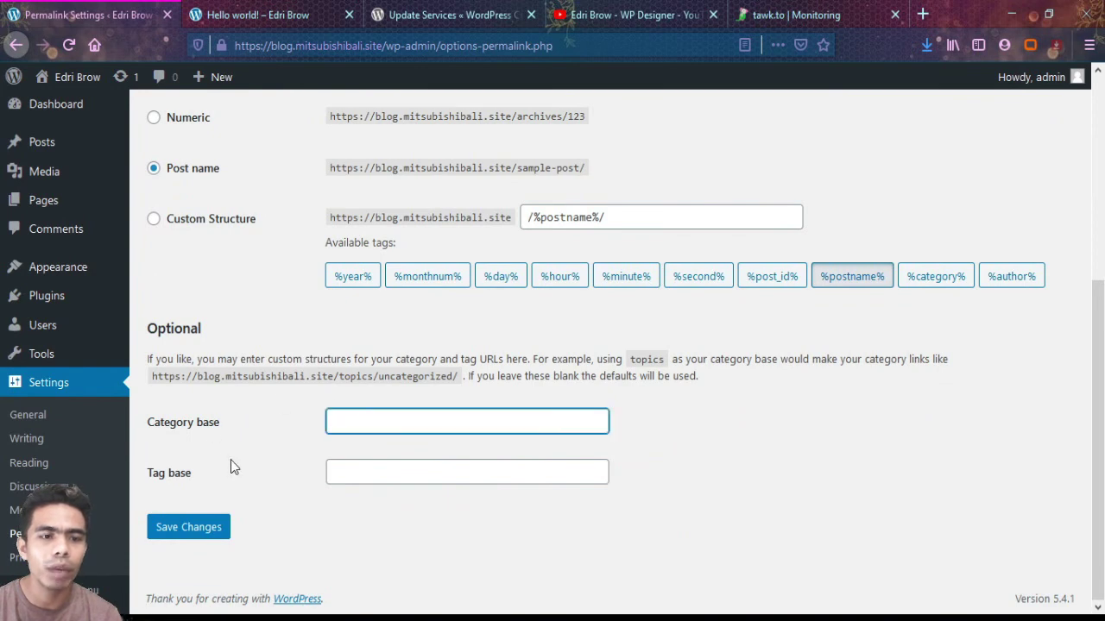
click(377, 477)
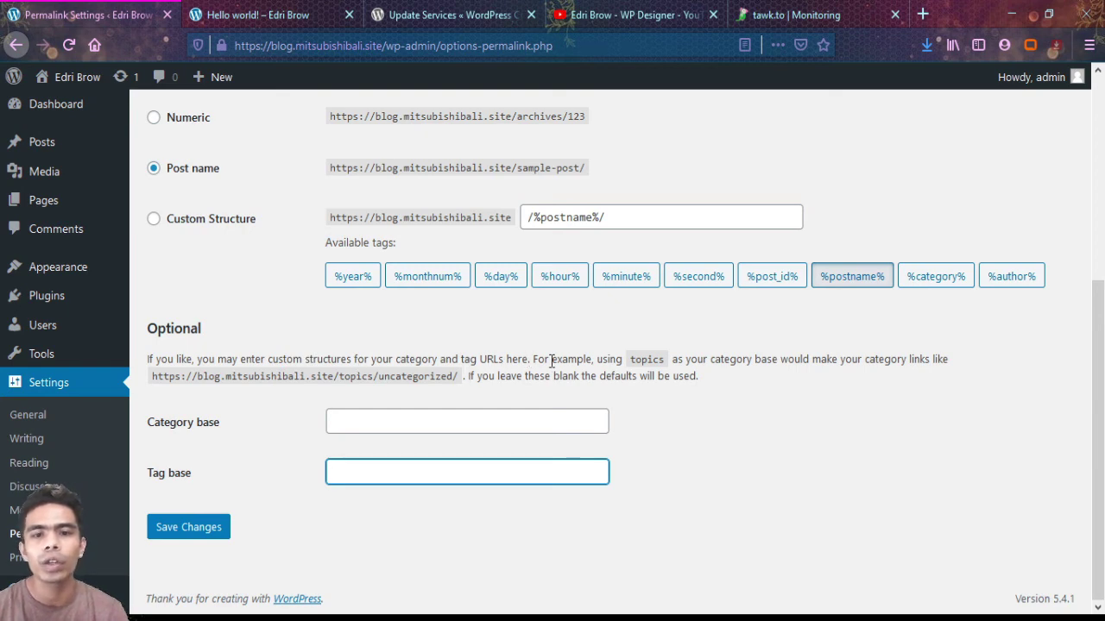
drag(532, 360, 747, 402)
click(743, 395)
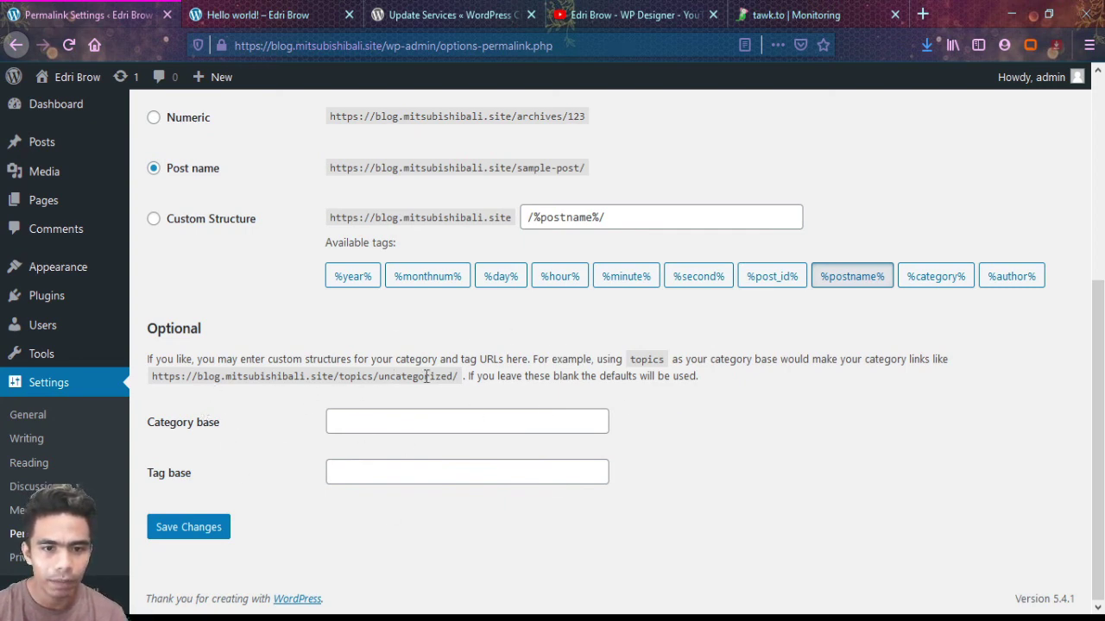
click(384, 428)
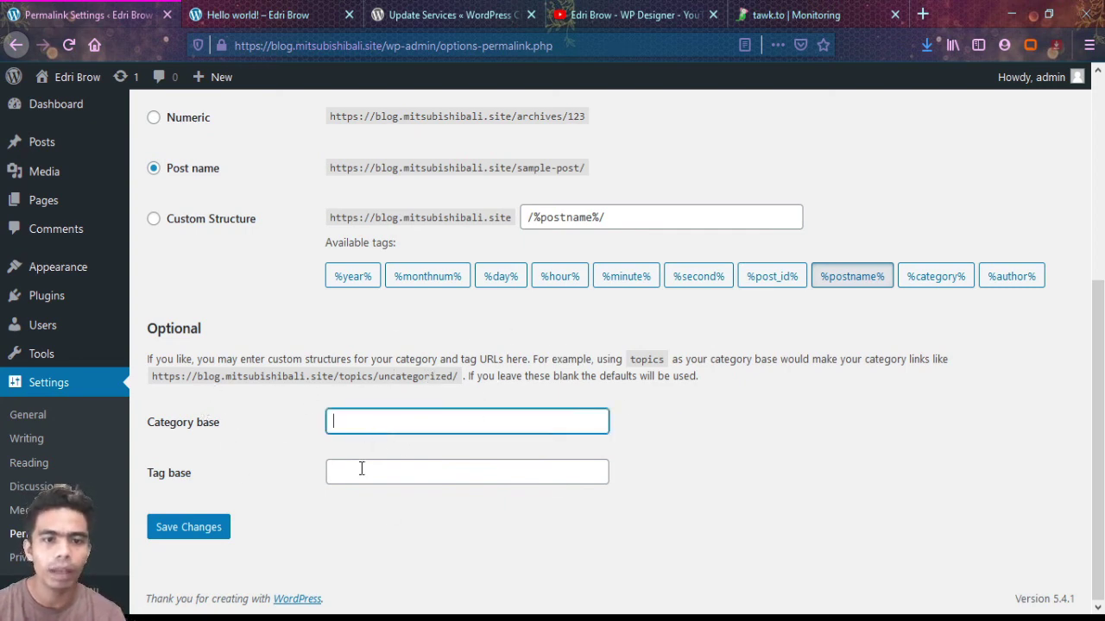
click(361, 468)
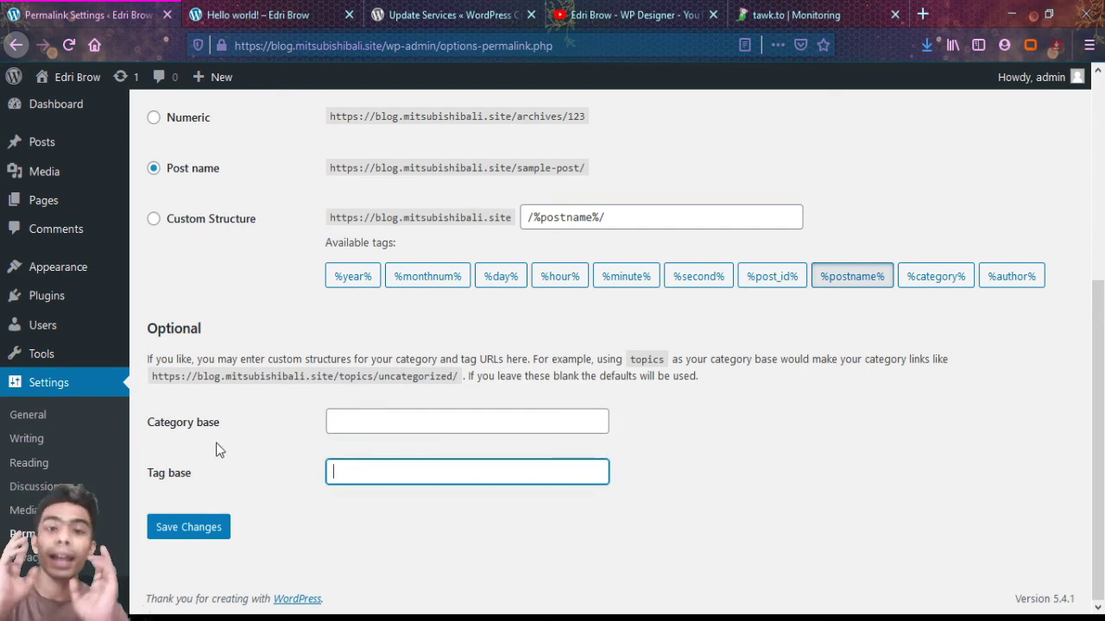
- Review the Privacy settings and preview the draft Privacy Policy page from the pages list
click(31, 559)
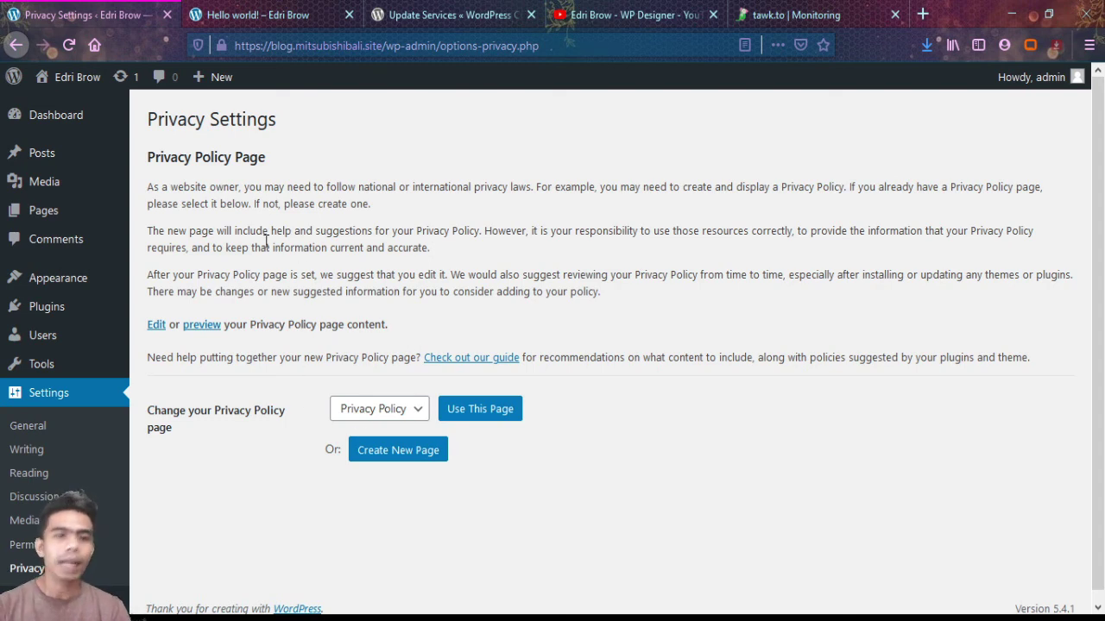
click(52, 213)
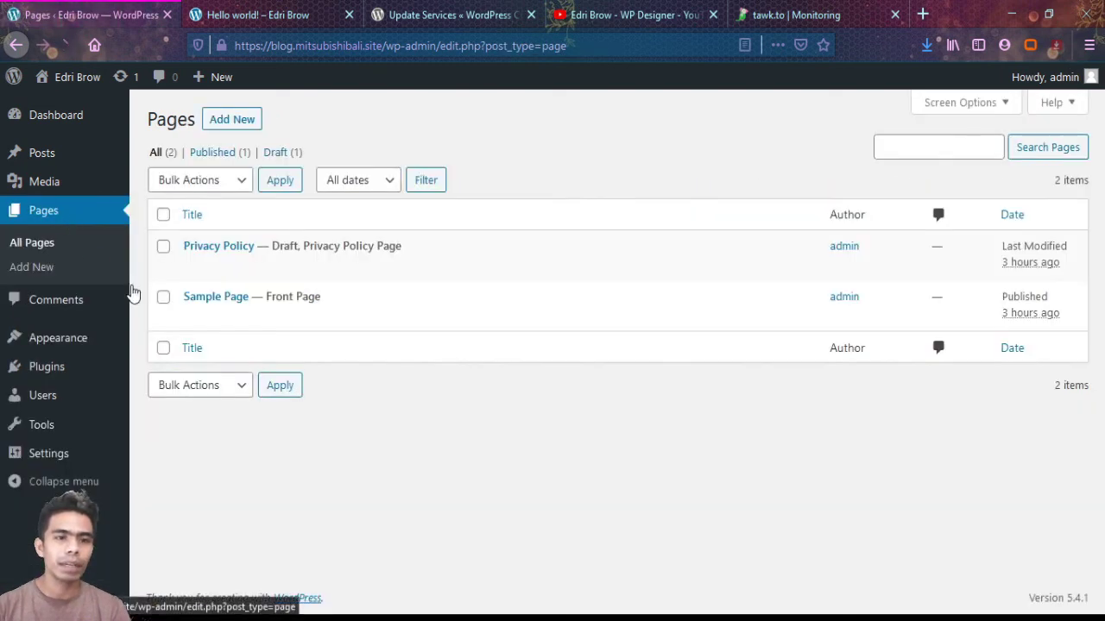
mouse_move(274, 259)
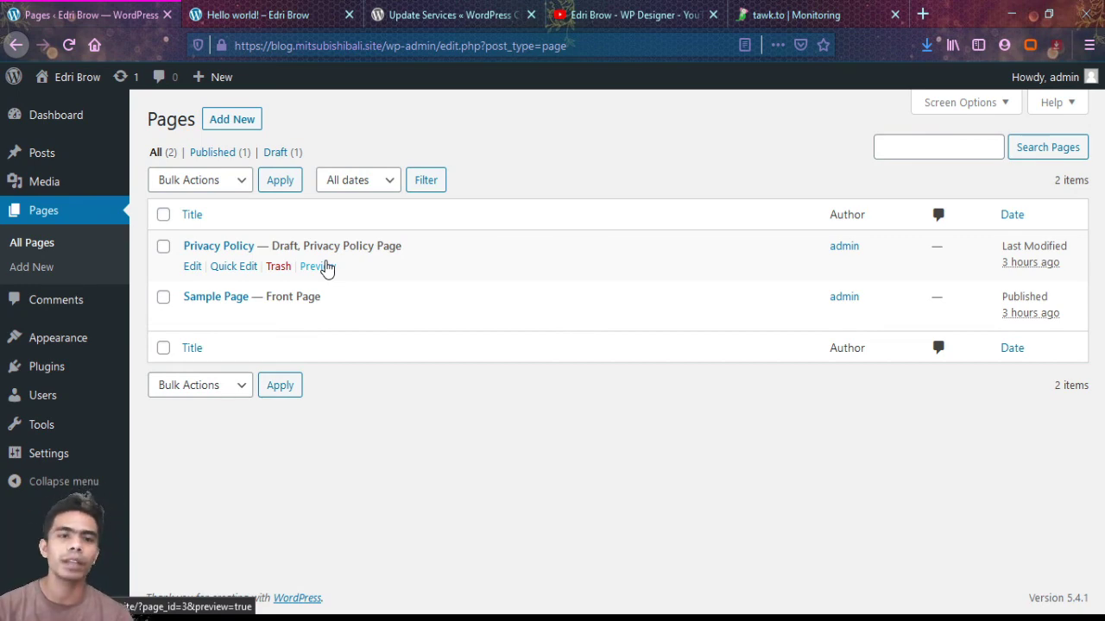
click(321, 267)
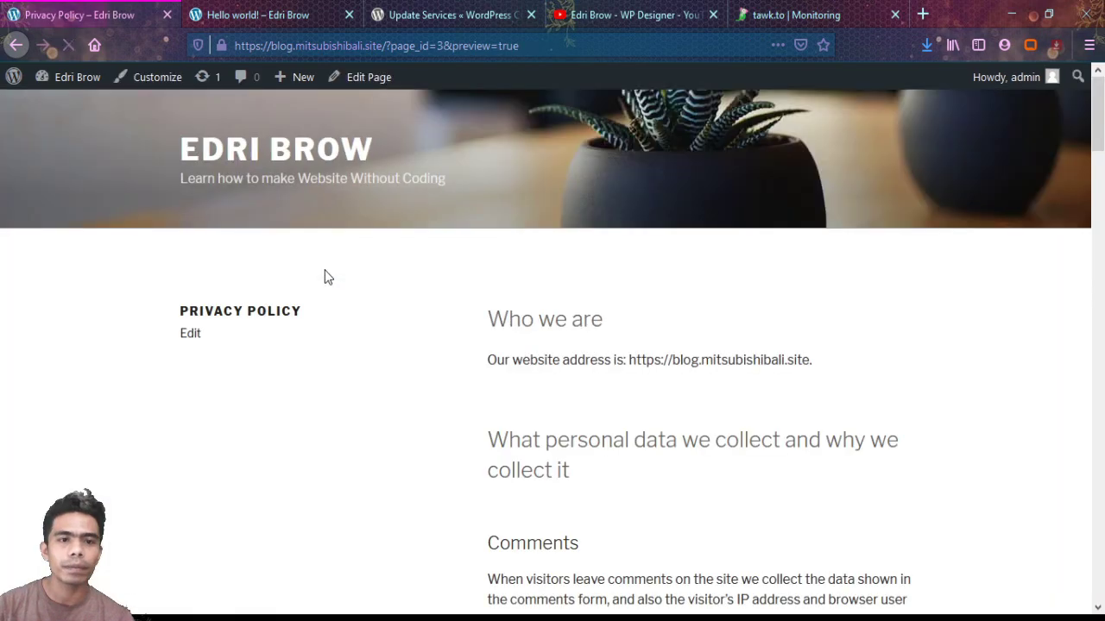
- Read through the Privacy Policy preview, from Who we are to the Comments, Media, Cookies and Embedded content sections
scroll(434, 342, down, 10)
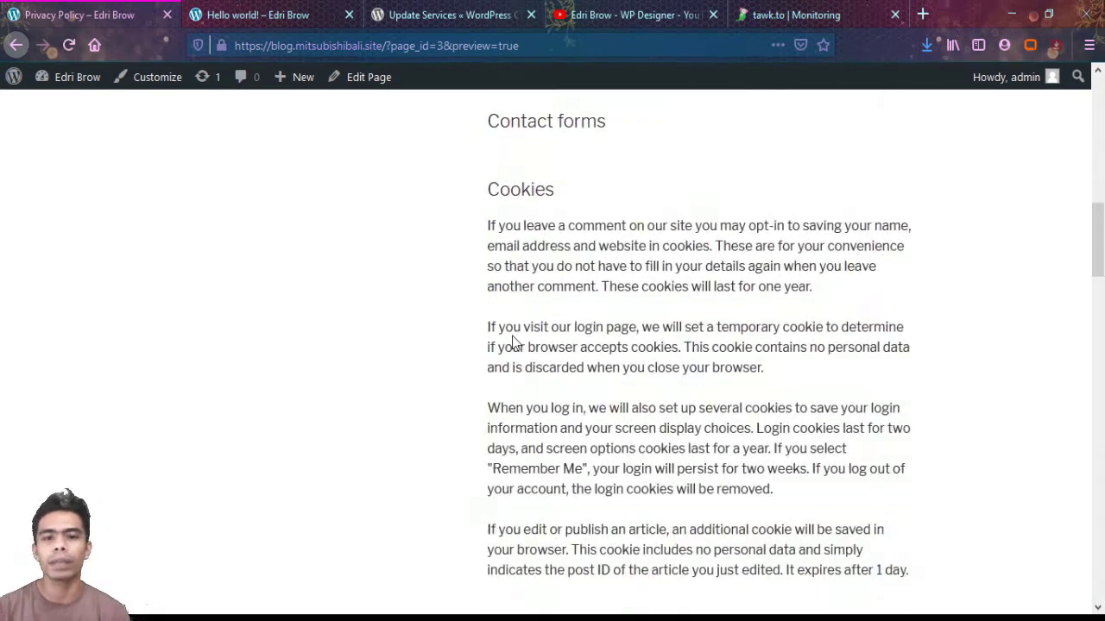
scroll(512, 343, up, 10)
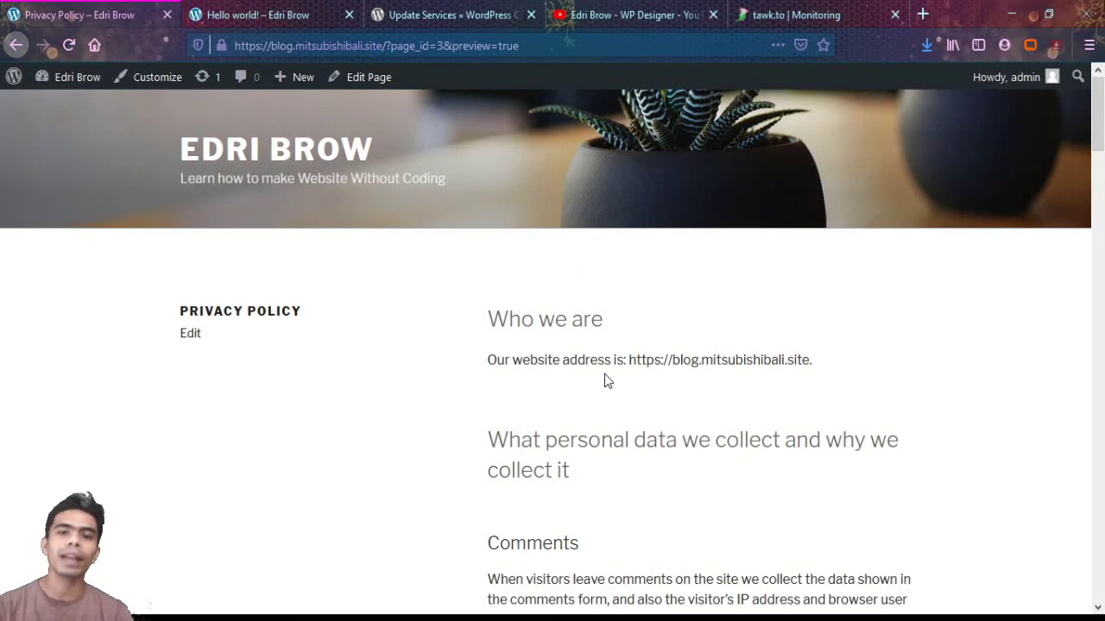
scroll(556, 406, down, 3)
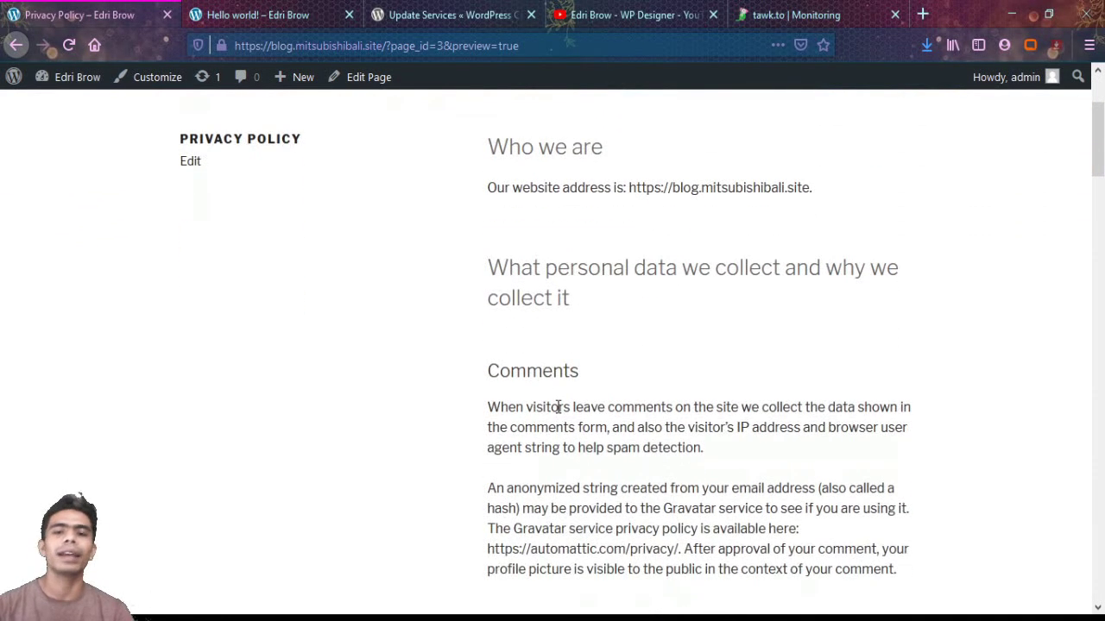
scroll(557, 406, down, 5)
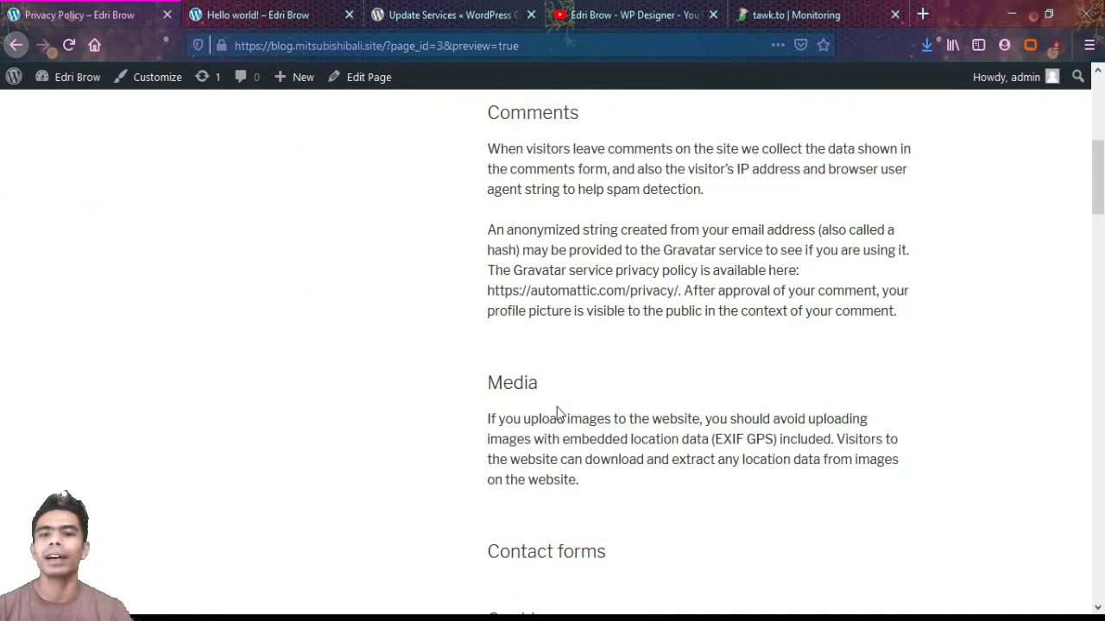
scroll(557, 407, down, 6)
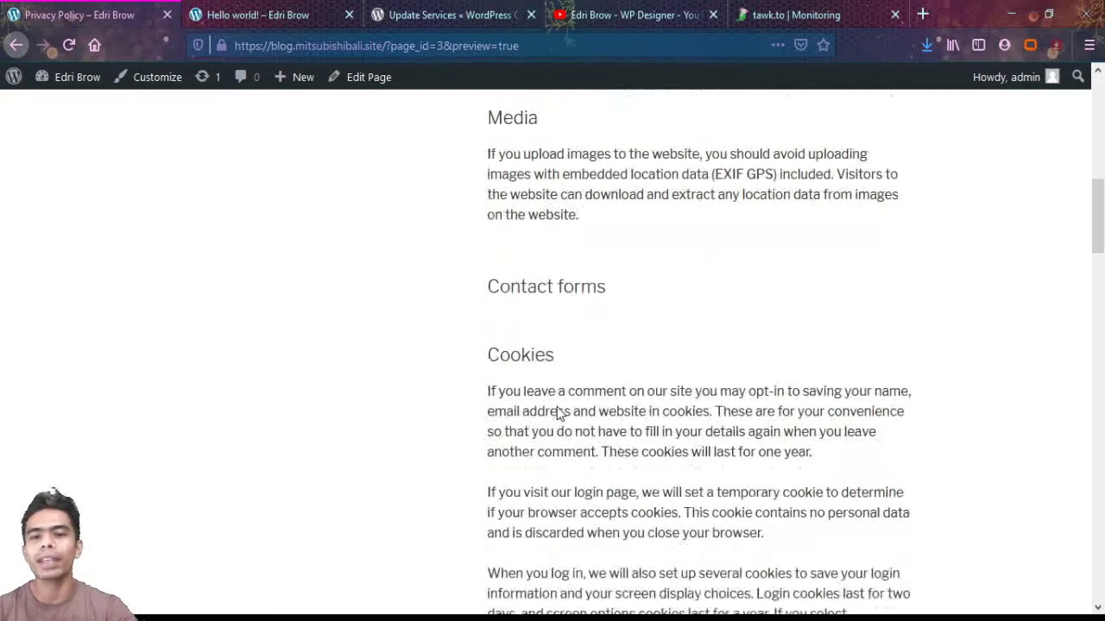
scroll(556, 406, down, 3)
scroll(557, 410, down, 3)
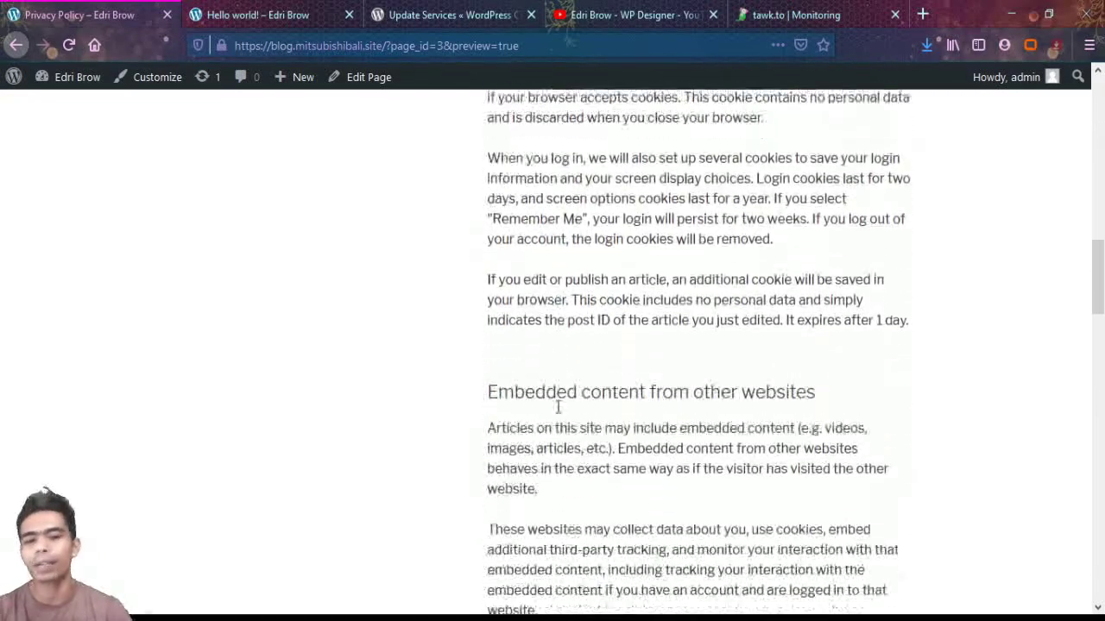
scroll(557, 414, up, 15)
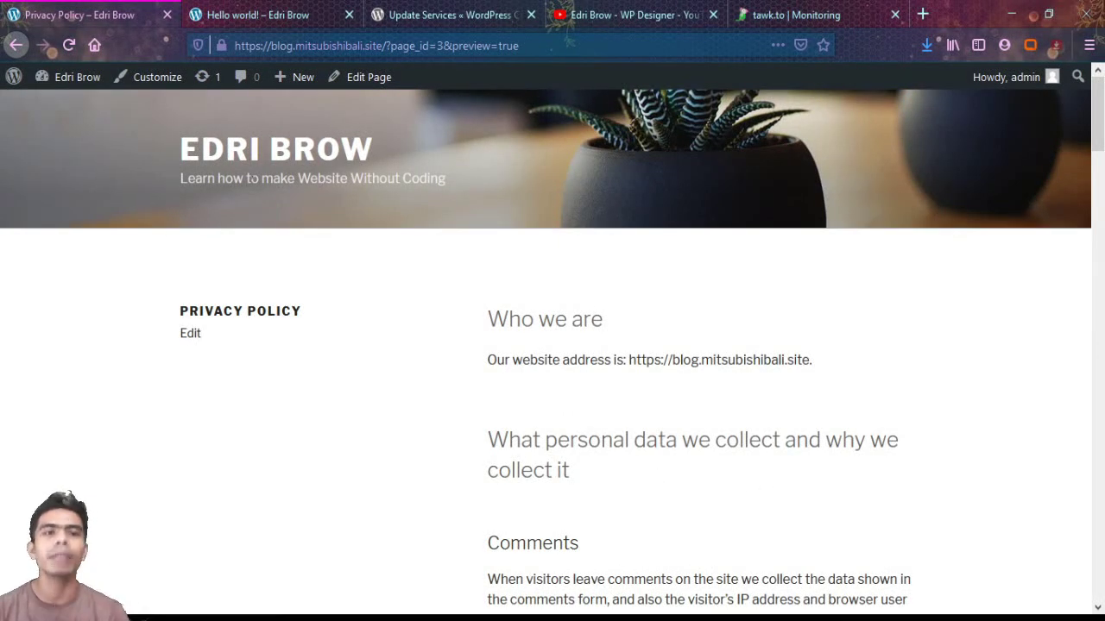
- Leave the preview and check in the Privacy settings which page is assigned as the Privacy Policy page
click(25, 46)
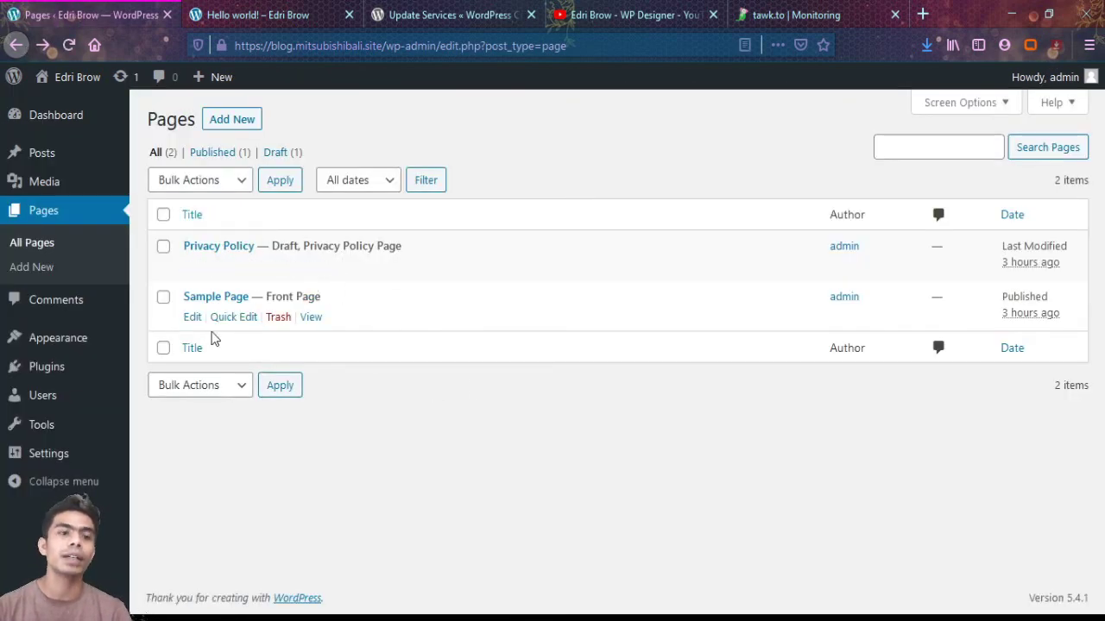
mouse_move(69, 457)
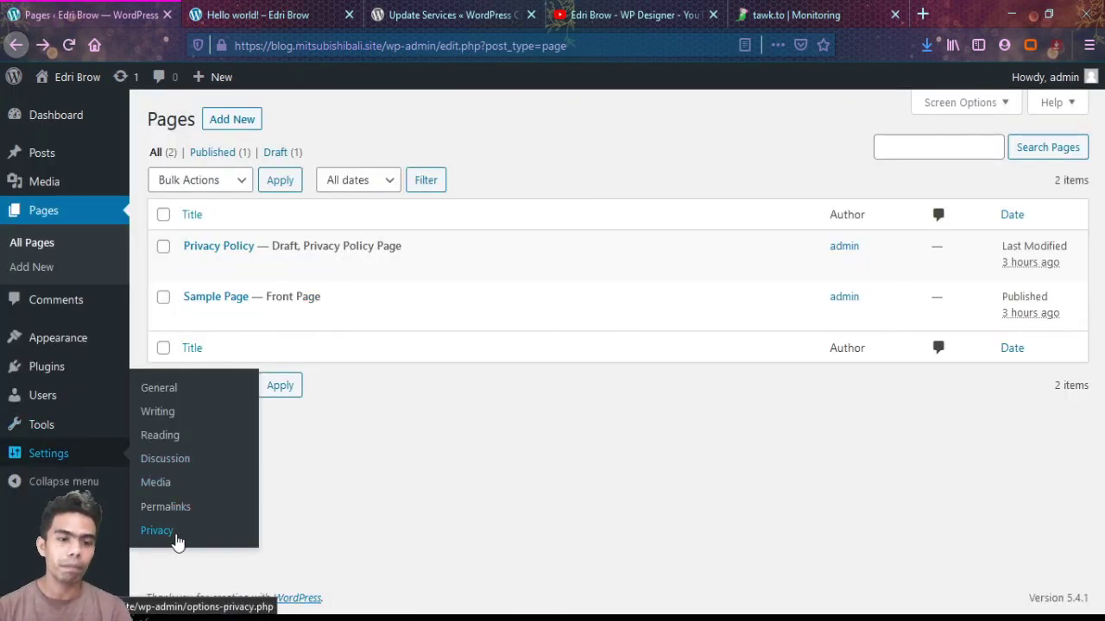
click(174, 532)
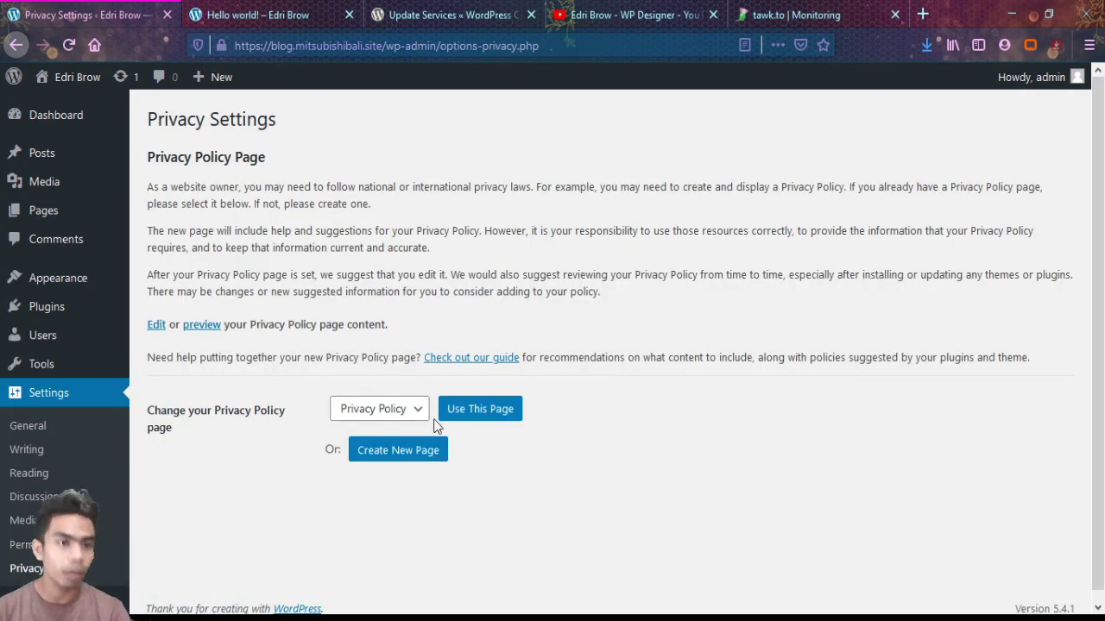
- Move the draft Privacy Policy page to the Trash and empty the Trash to delete it permanently
click(56, 214)
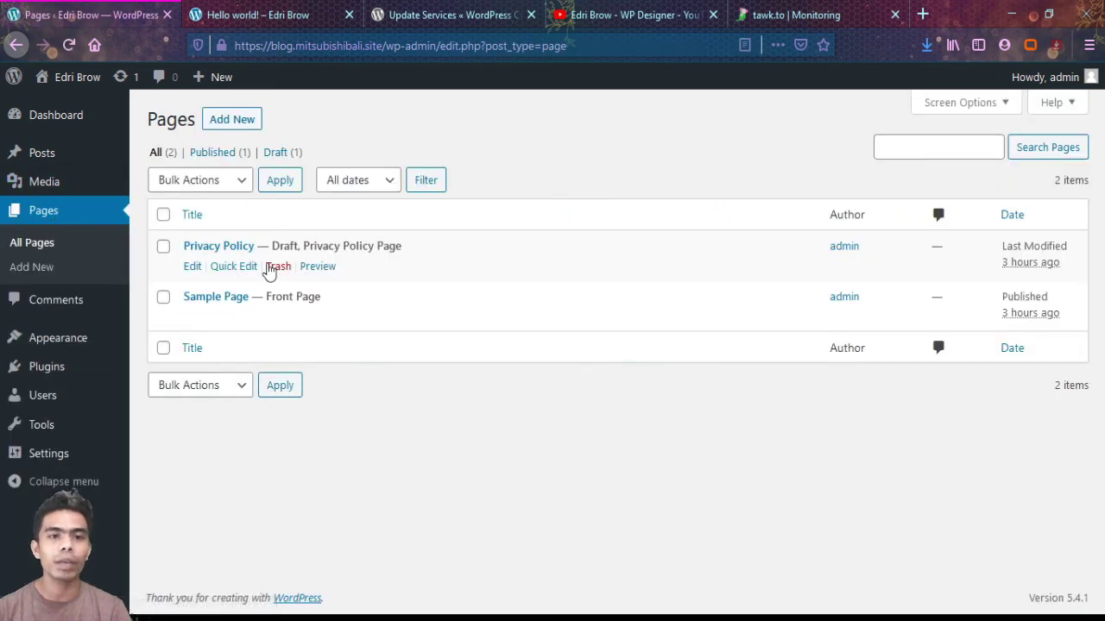
click(276, 267)
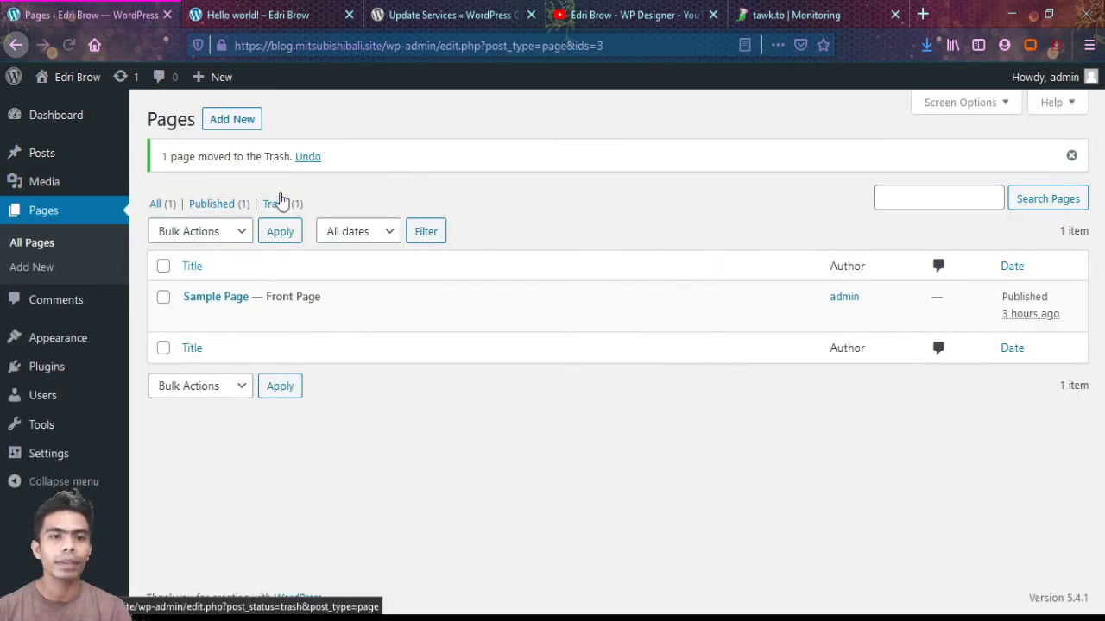
click(277, 203)
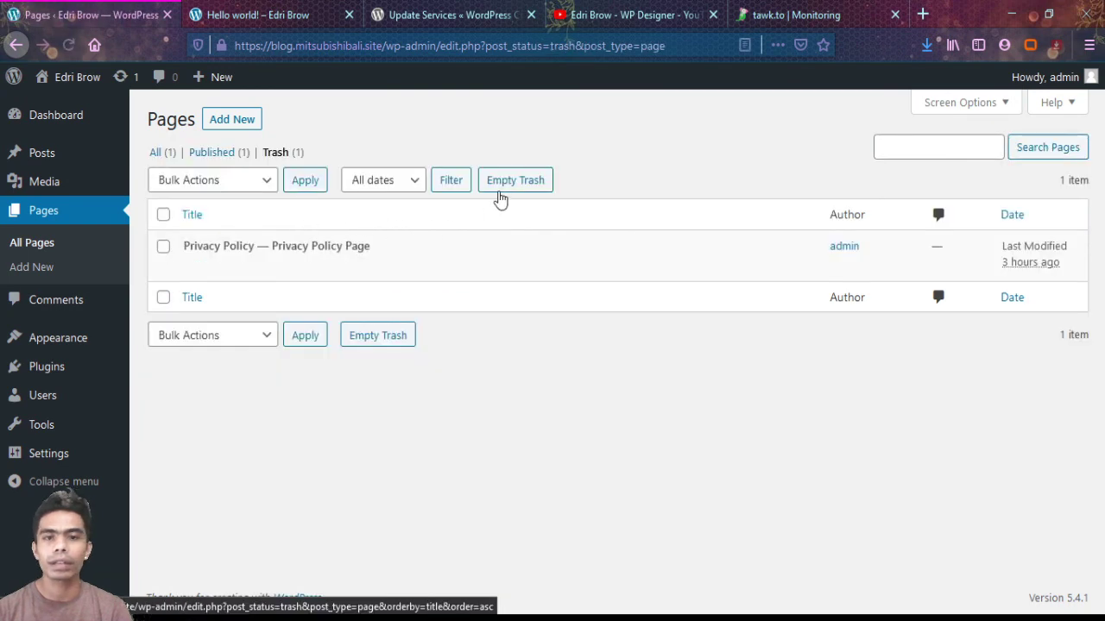
click(500, 191)
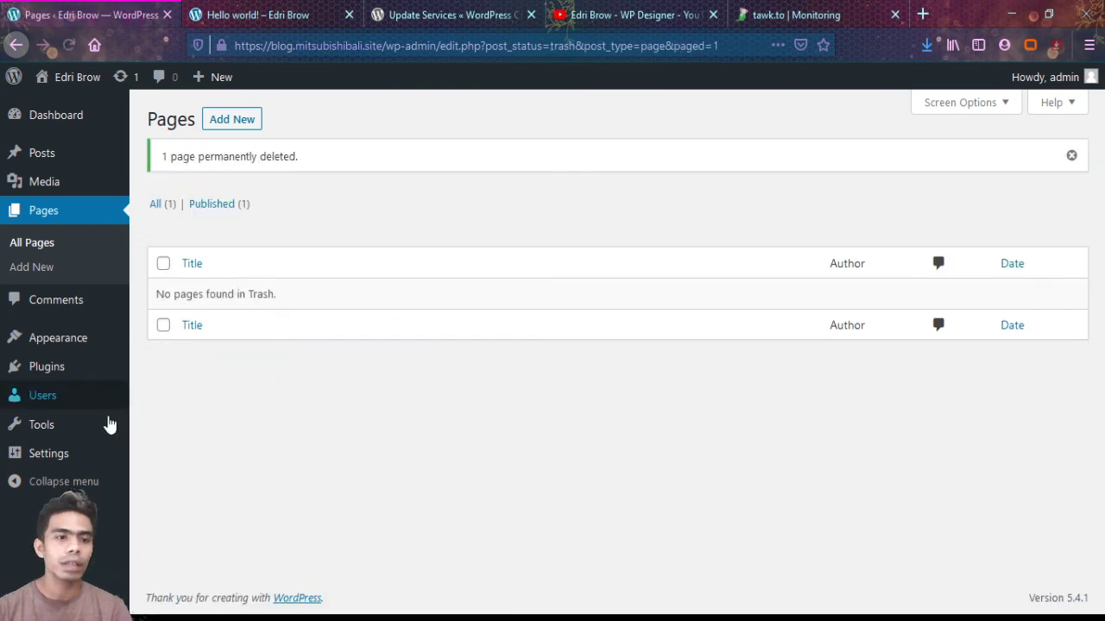
- Create a new Privacy Policy page from the Privacy settings and look over its generated content in the editor
mouse_move(69, 457)
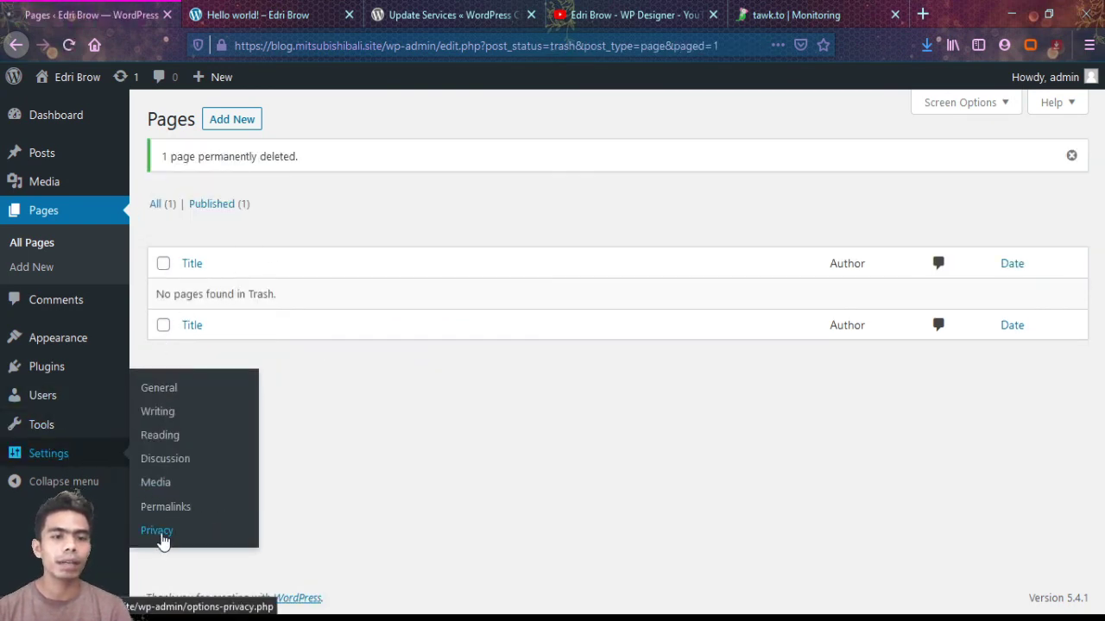
click(158, 531)
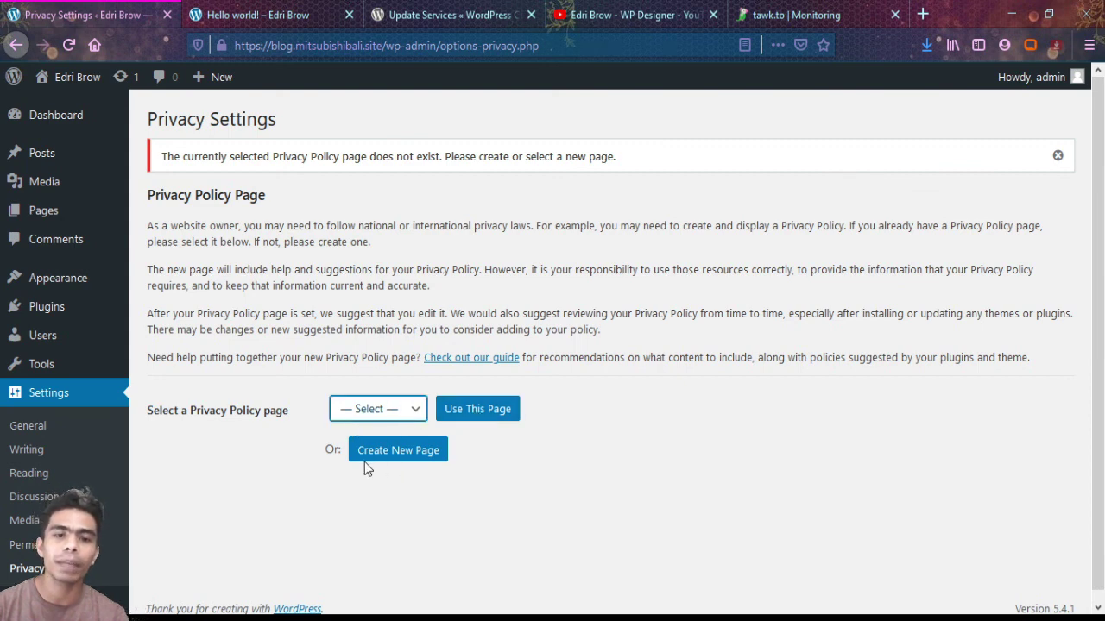
click(412, 458)
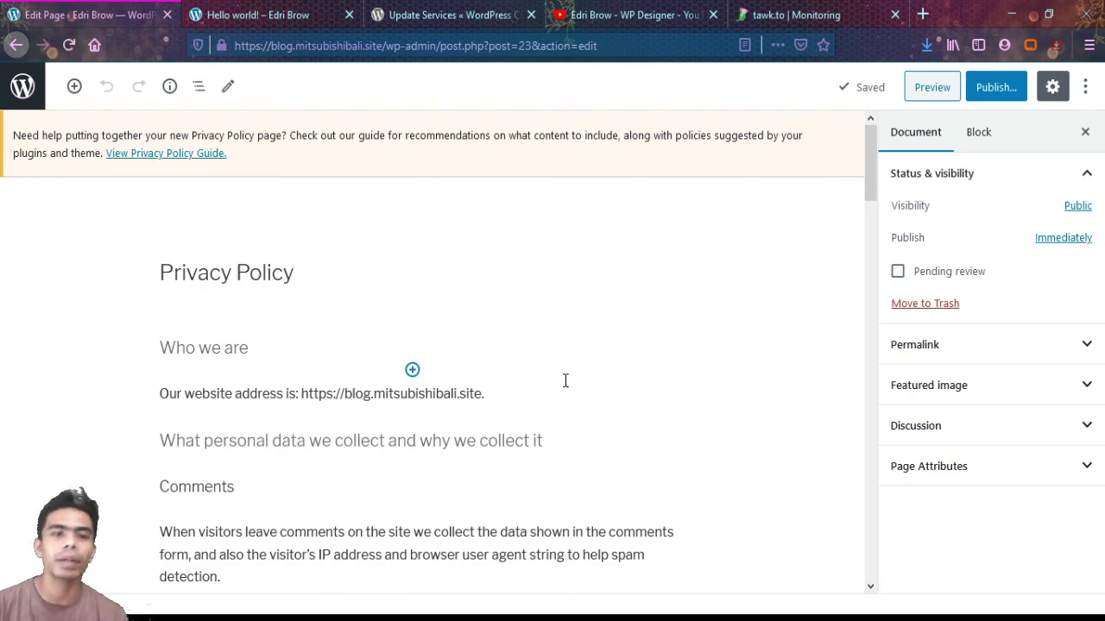
scroll(513, 409, down, 7)
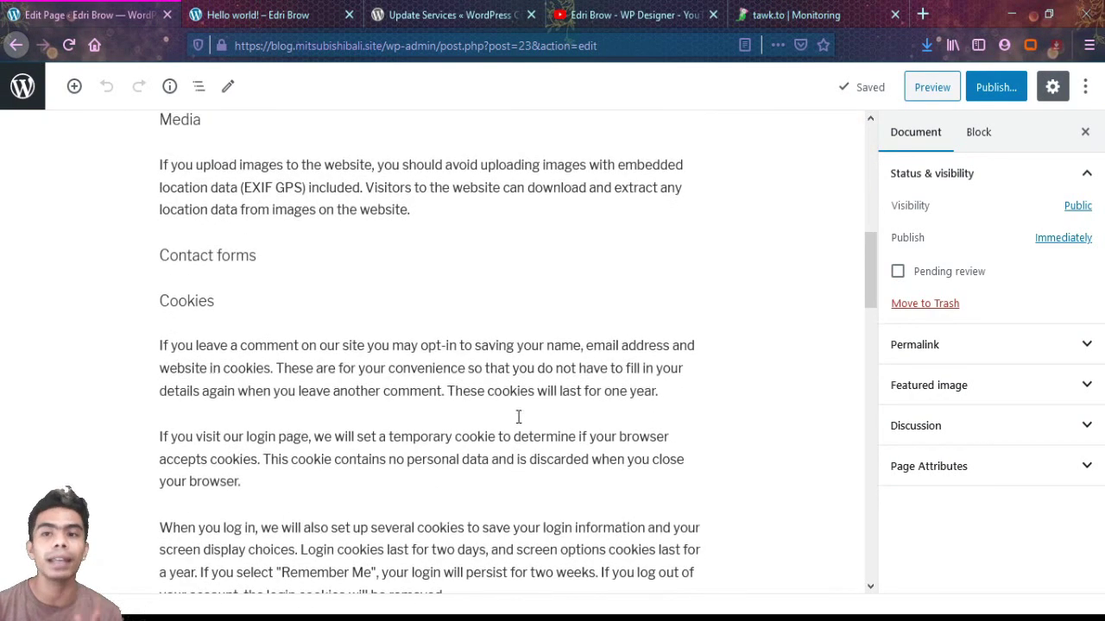
scroll(517, 417, up, 7)
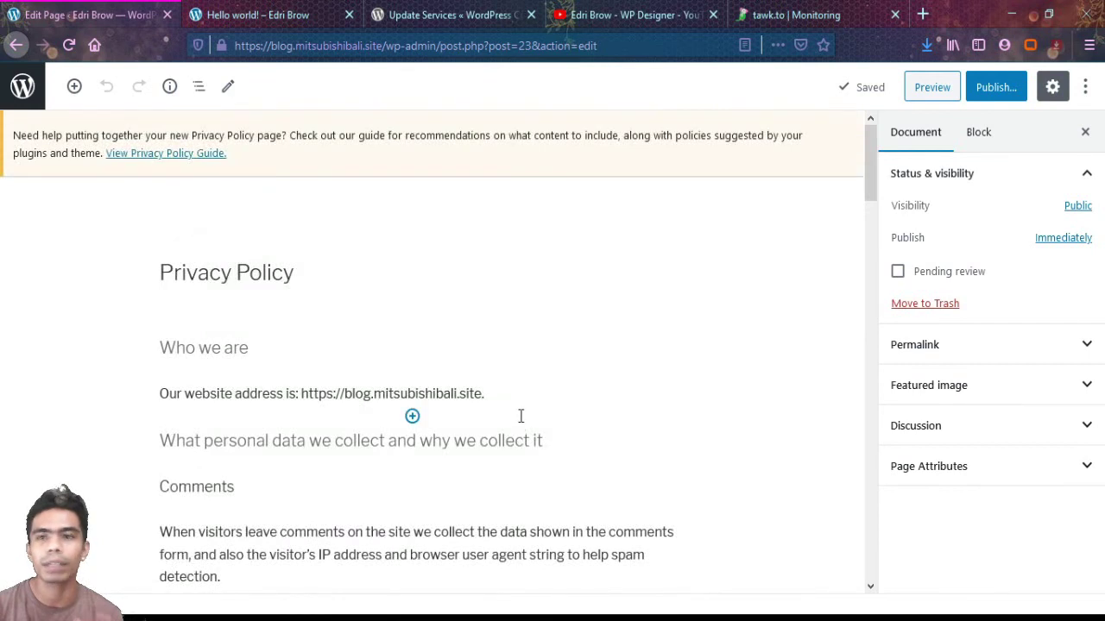
- Publish the new Privacy Policy page and view the live page on the site
click(996, 87)
click(991, 87)
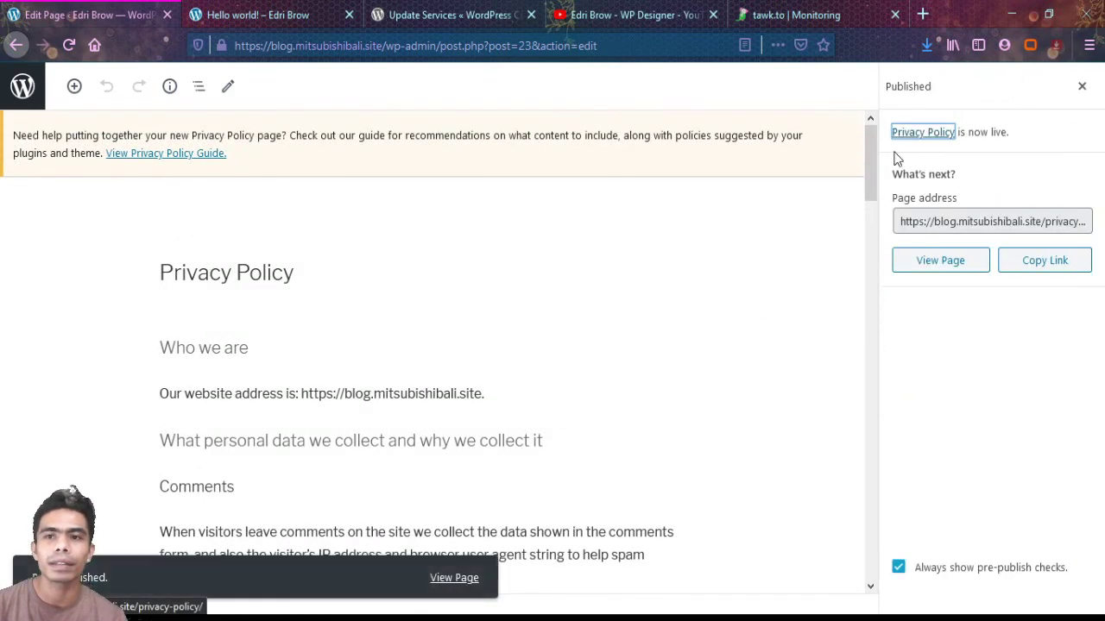
click(464, 579)
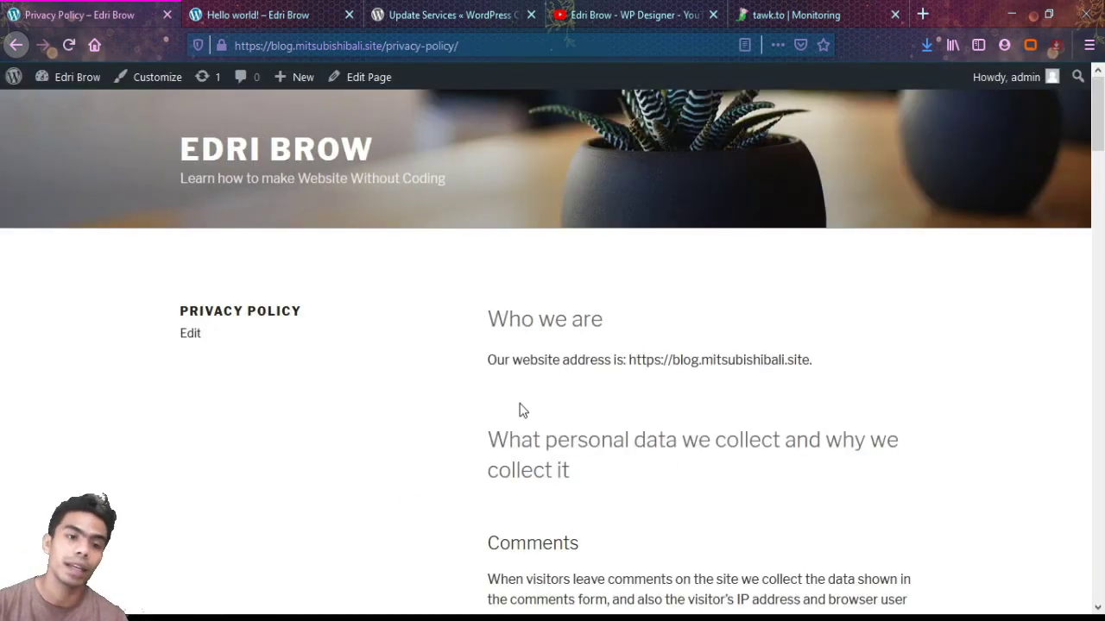
scroll(519, 411, down, 15)
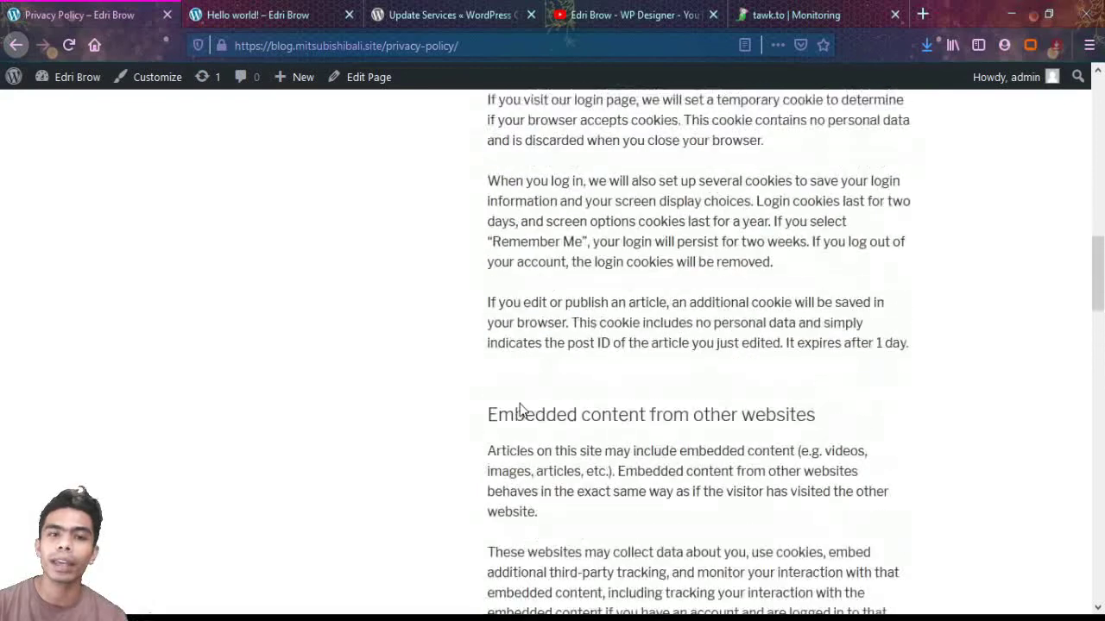
scroll(519, 411, up, 3)
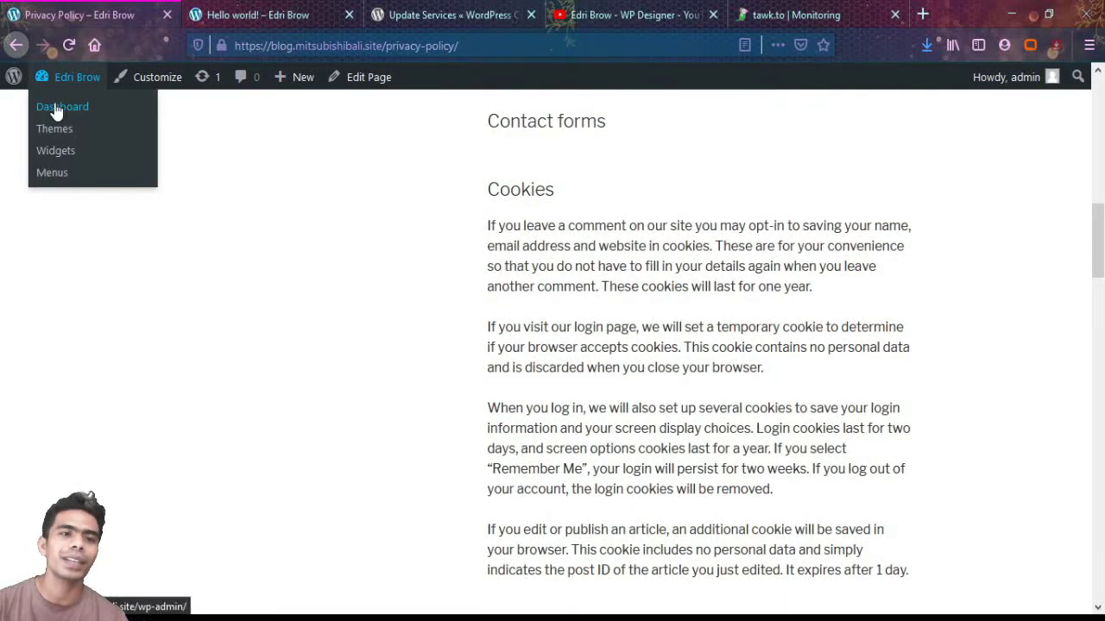
- Return to the admin Dashboard and look over its Site Health, At a Glance, Activity and news sections
click(54, 109)
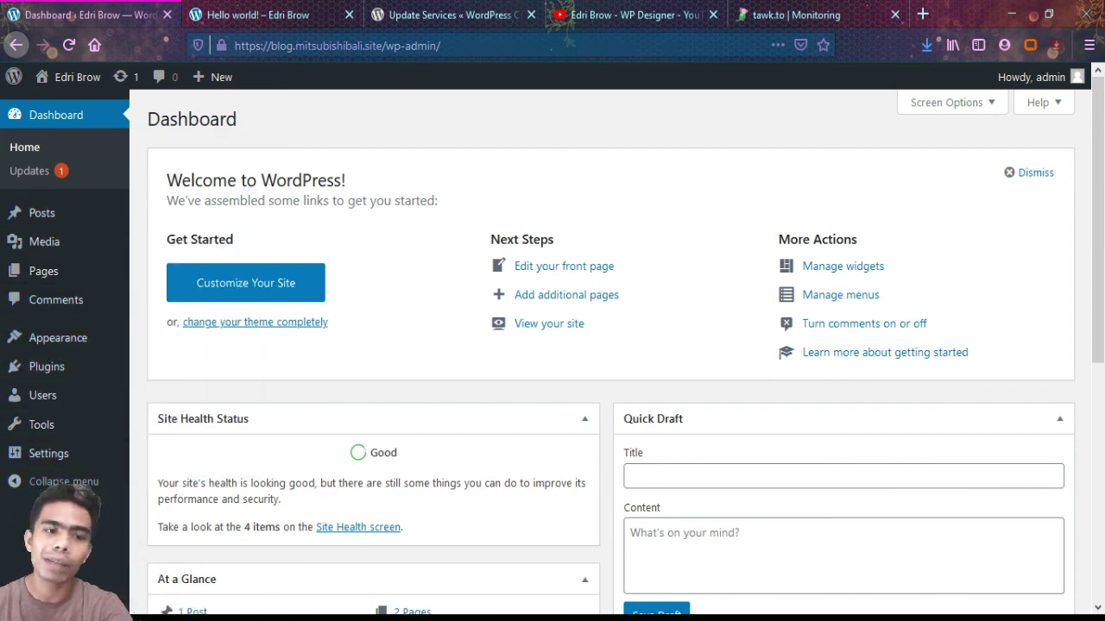
mouse_move(57, 371)
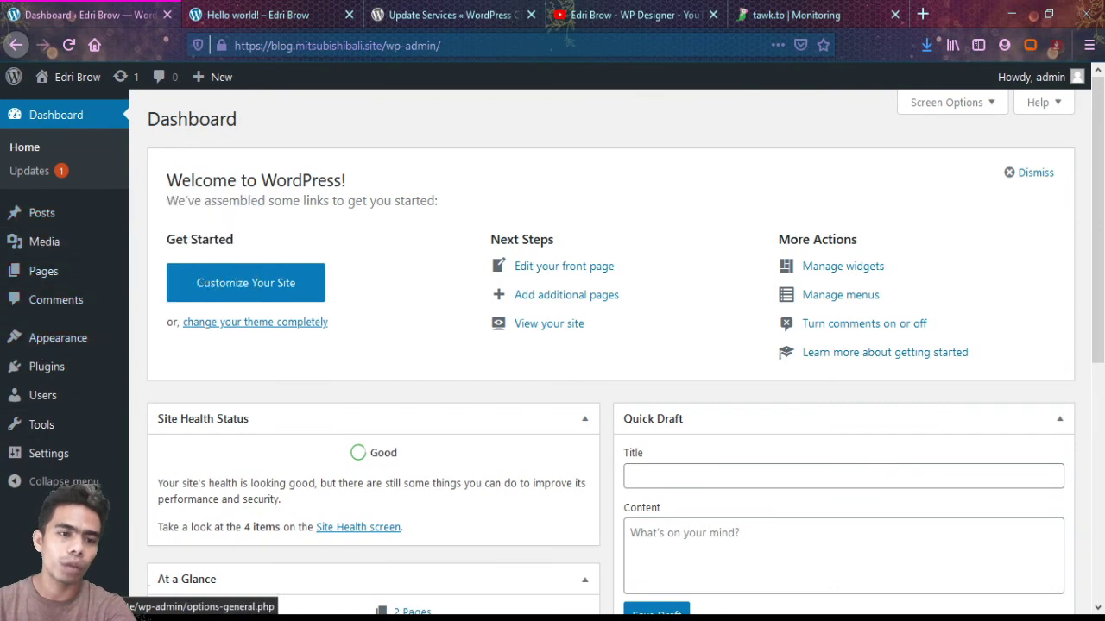
scroll(48, 453, down, 4)
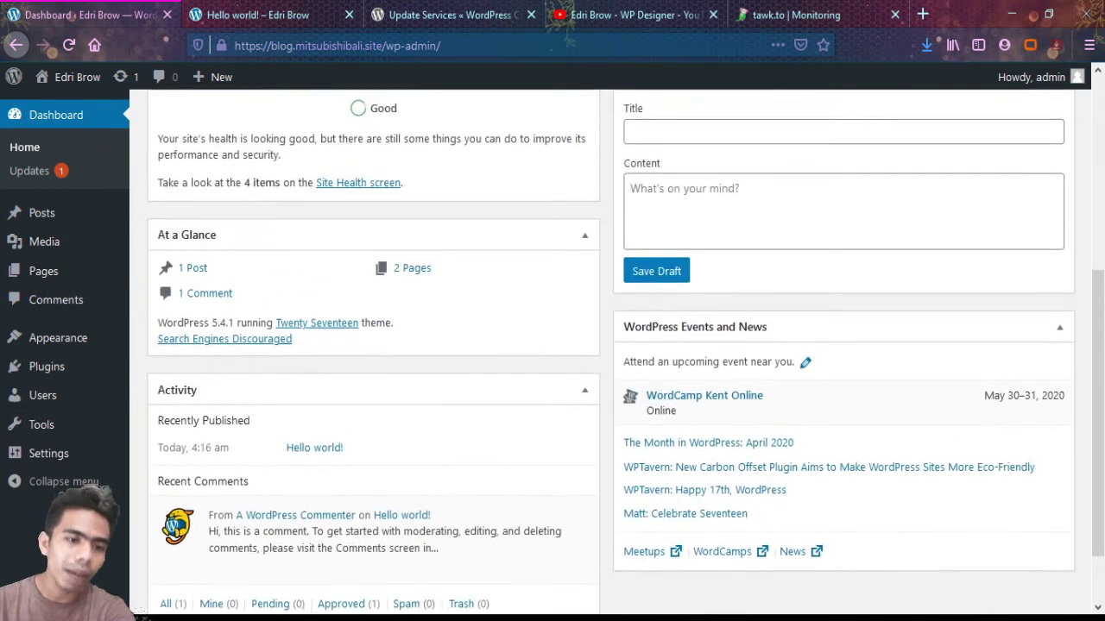
scroll(604, 345, down, 1)
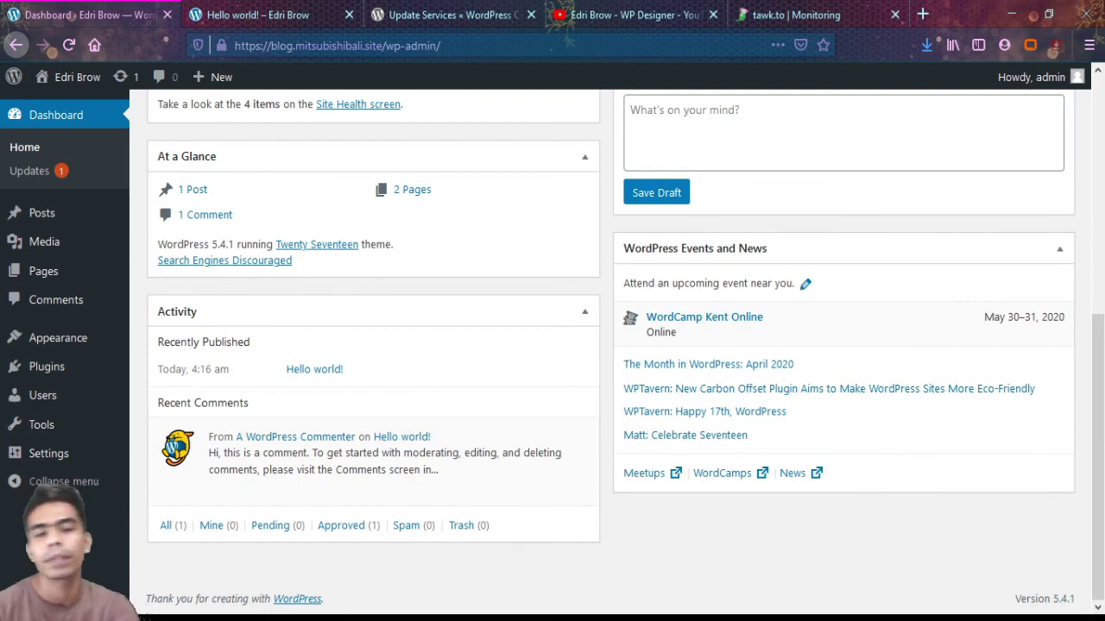
scroll(74, 574, up, 5)
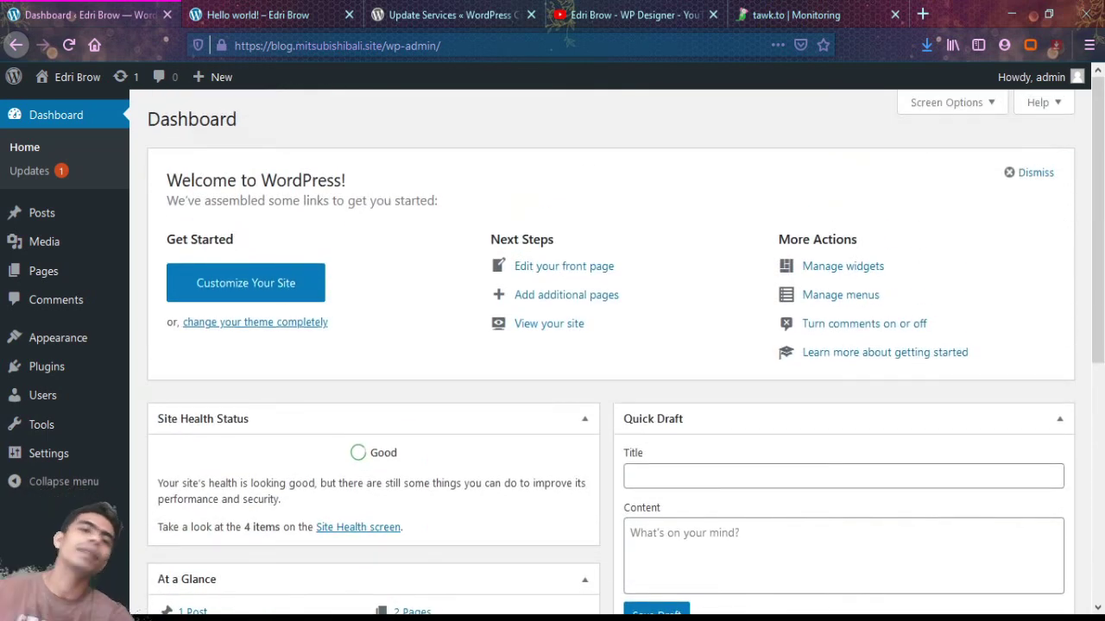